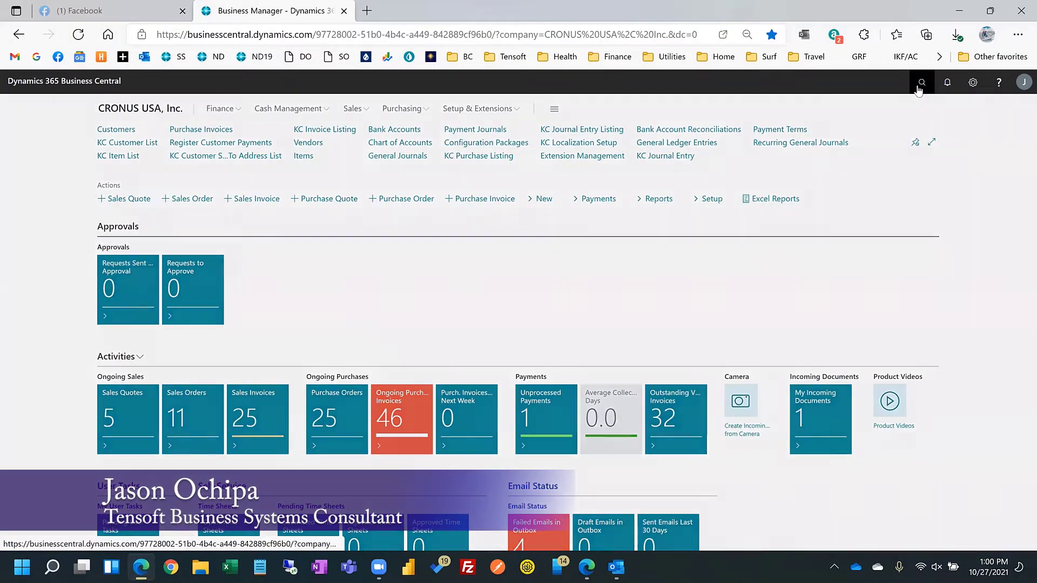
Step: Search for "account" and open the Account Schedules list
left_click(918, 88)
type("a")
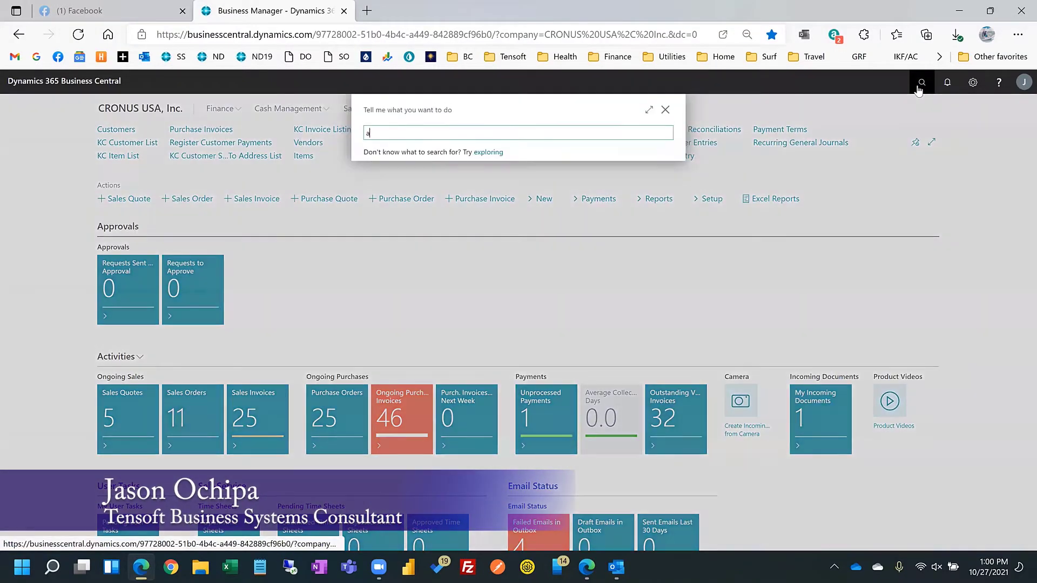
type("ccount")
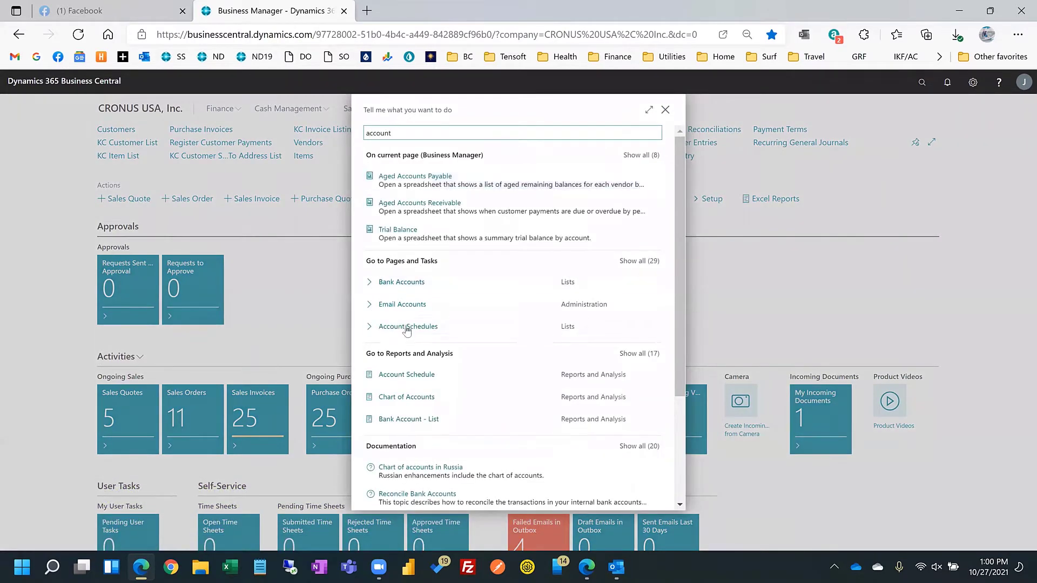
left_click(407, 326)
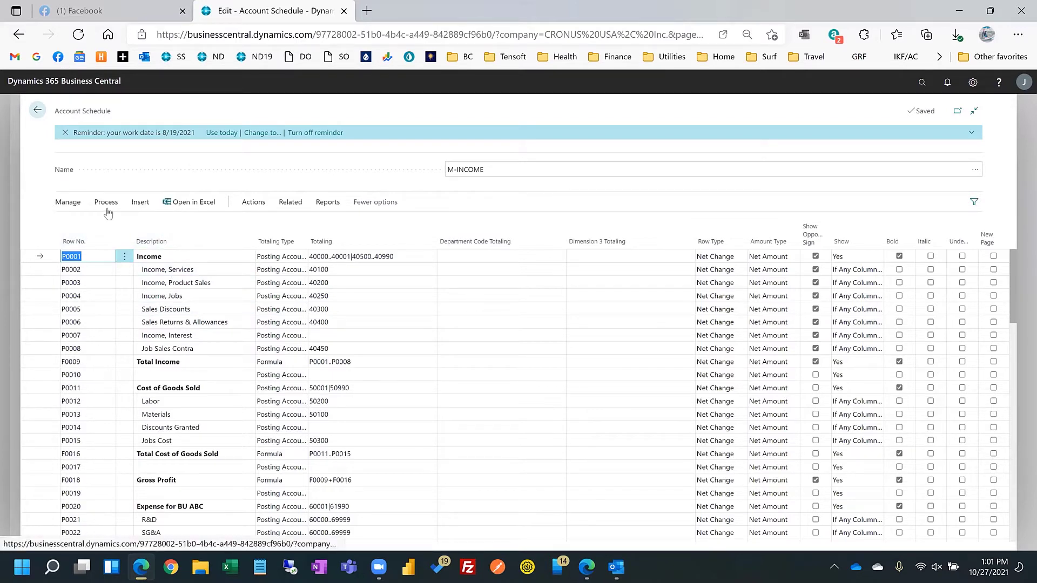
Step: Open the overview of the M-INCOME account schedule
left_click(100, 207)
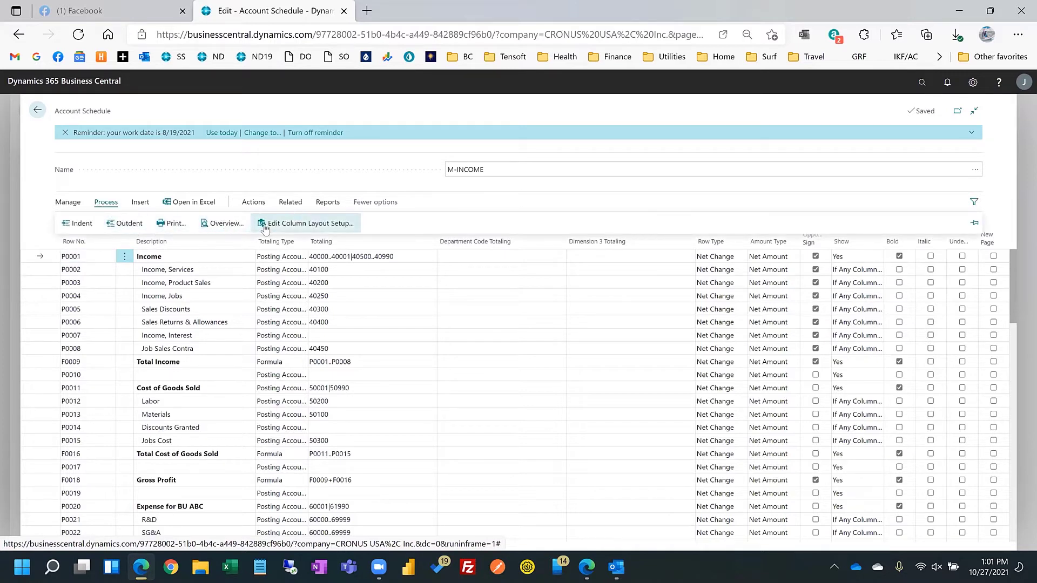
left_click(224, 224)
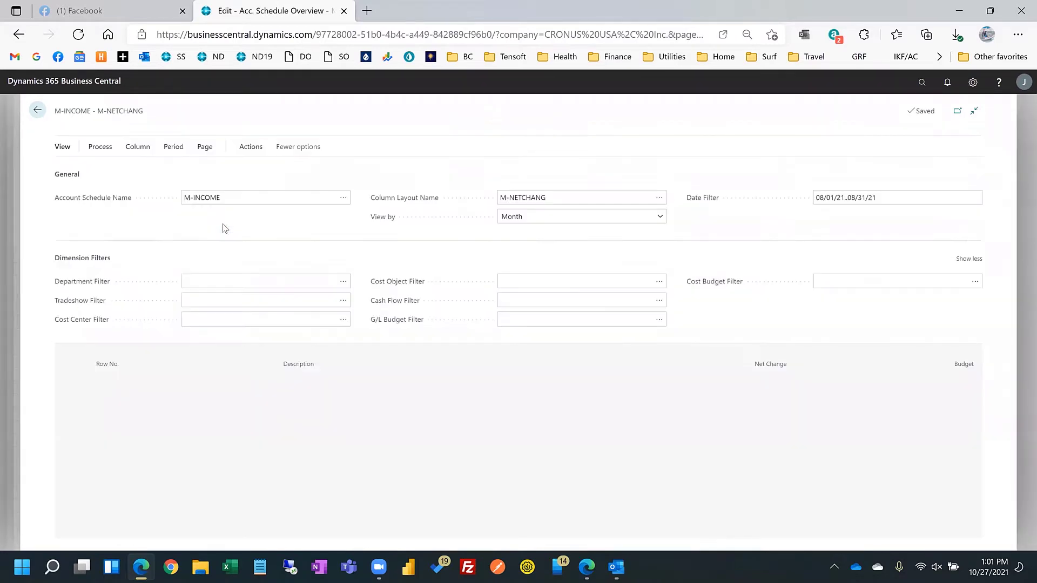
scroll(526, 444, "down", 2)
scroll(525, 444, "up", 2)
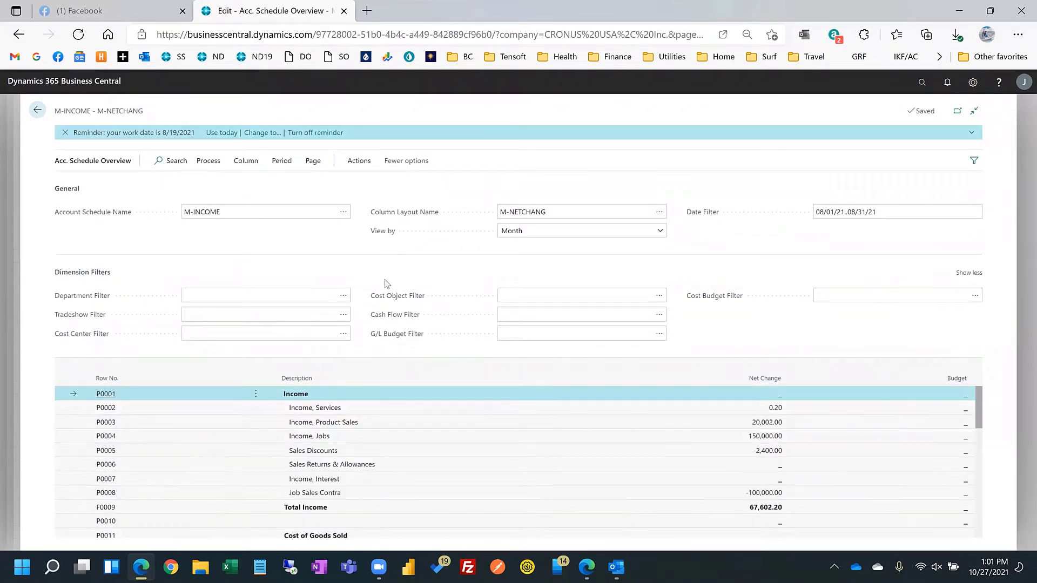
Step: Set the overview's column layout to 12 MONS and look through the monthly columns
left_click(345, 215)
left_click(661, 213)
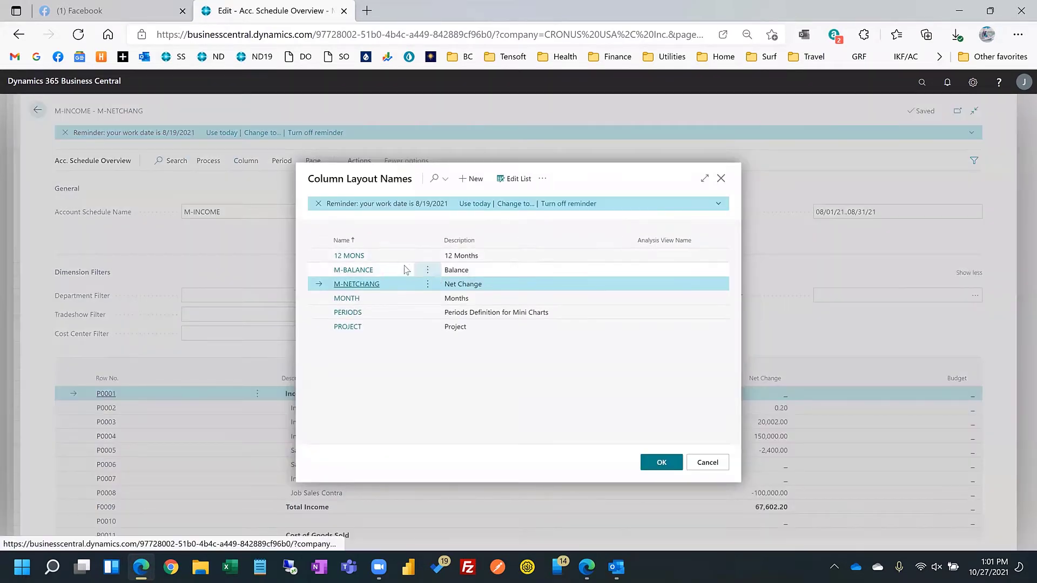
left_click(352, 257)
key("Return")
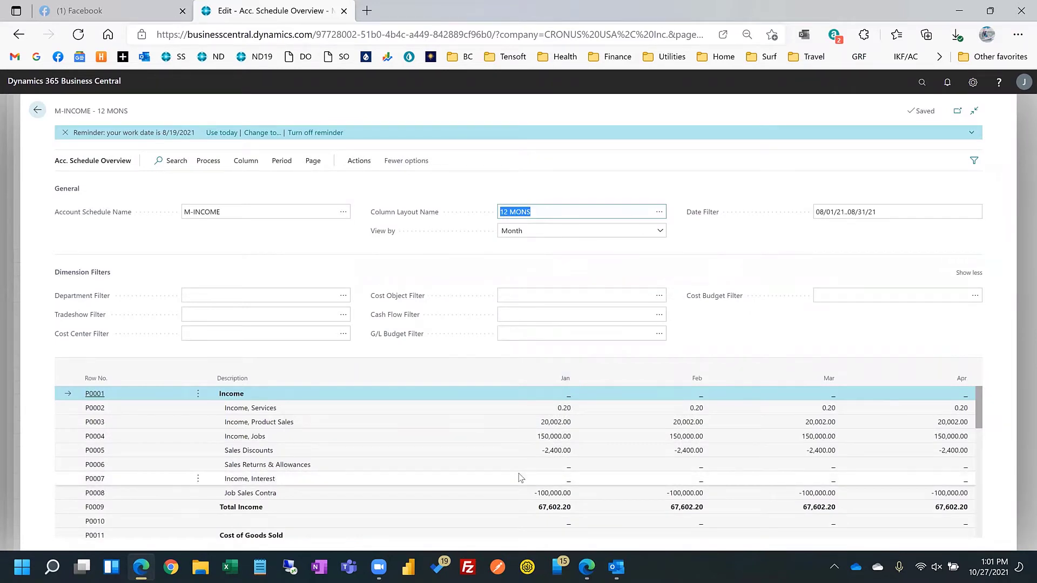
scroll(520, 477, "down", 3)
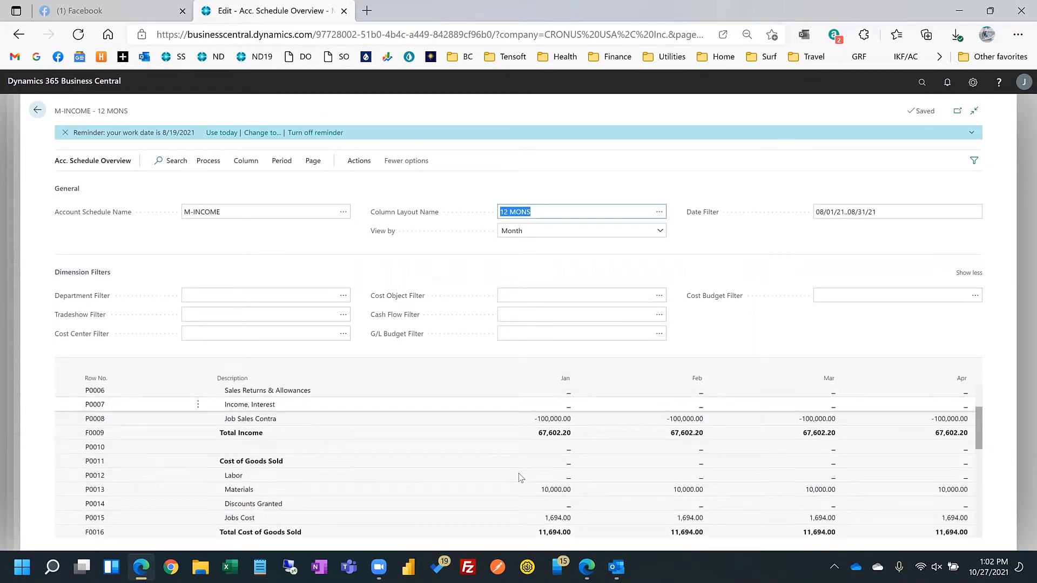
scroll(520, 477, "up", 3)
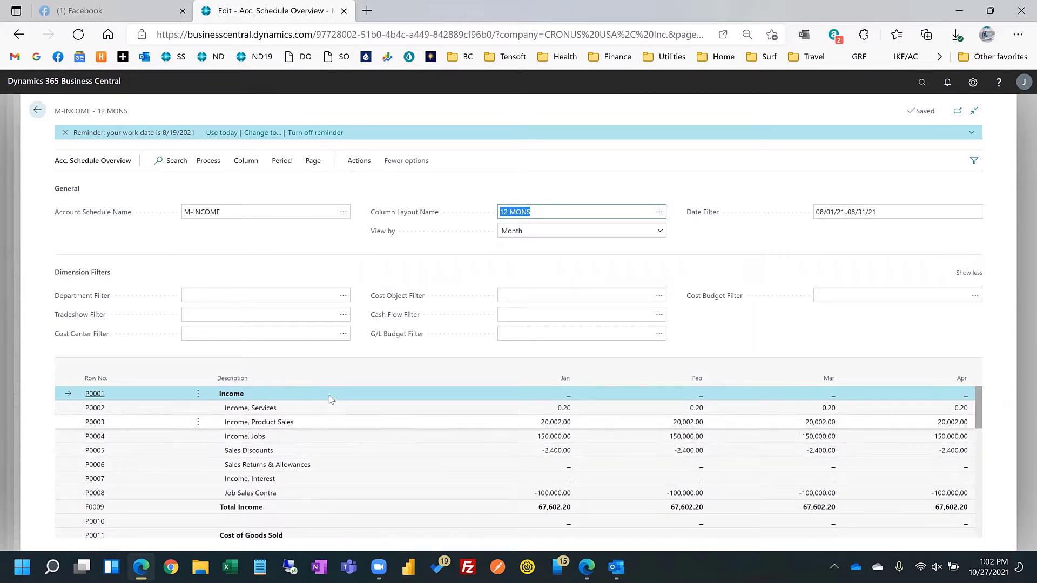
Step: Export the M-INCOME account schedule overview to an Excel workbook
mouse_move(270, 373)
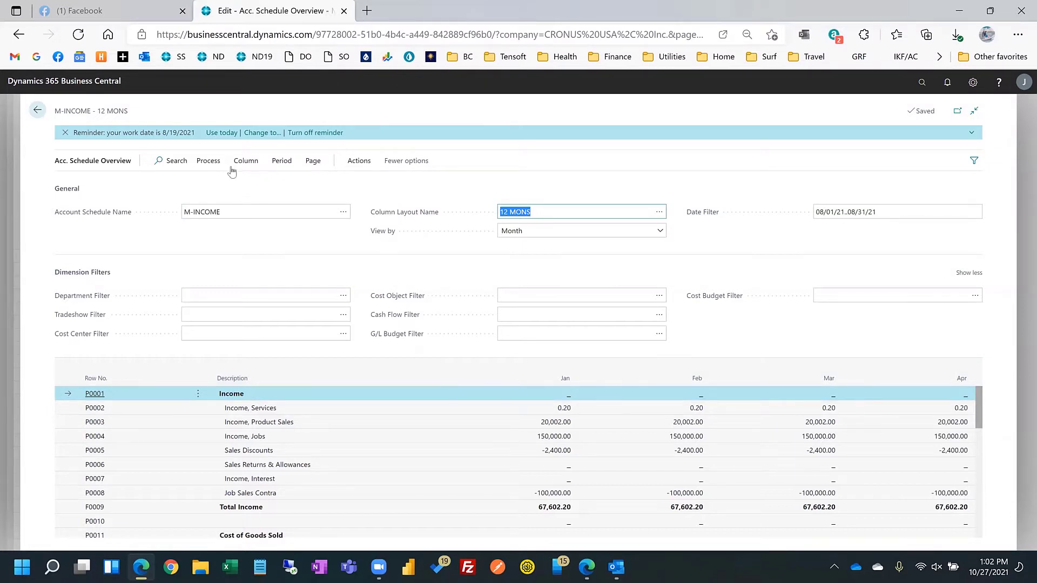
left_click(312, 162)
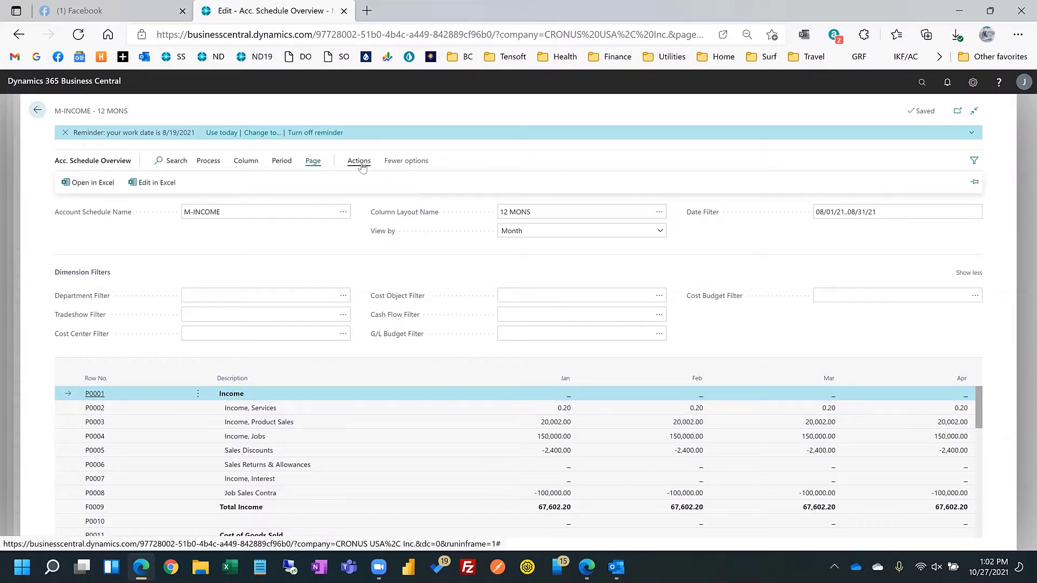
left_click(360, 162)
left_click(76, 186)
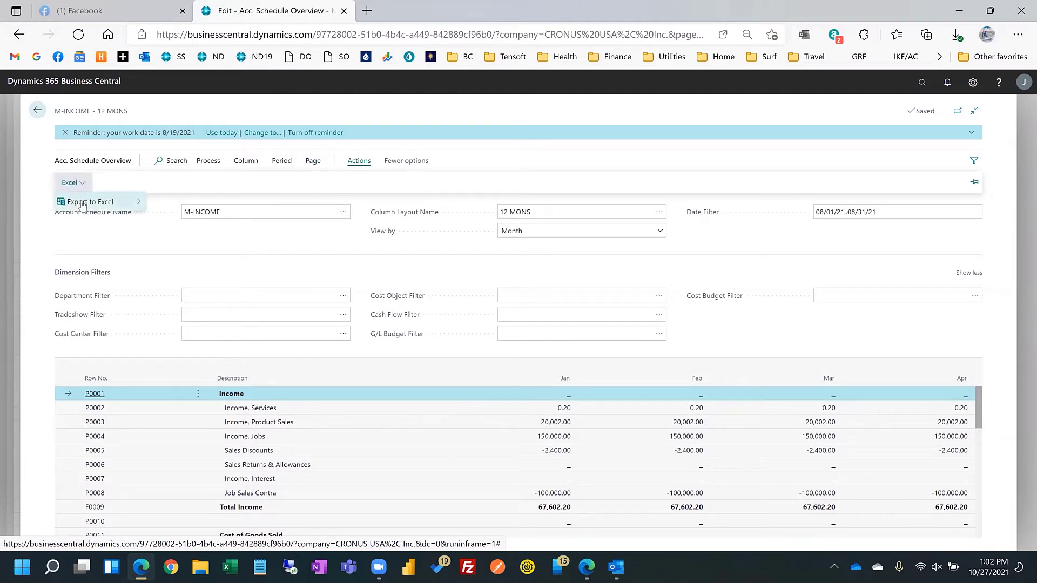
left_click(82, 204)
left_click(205, 203)
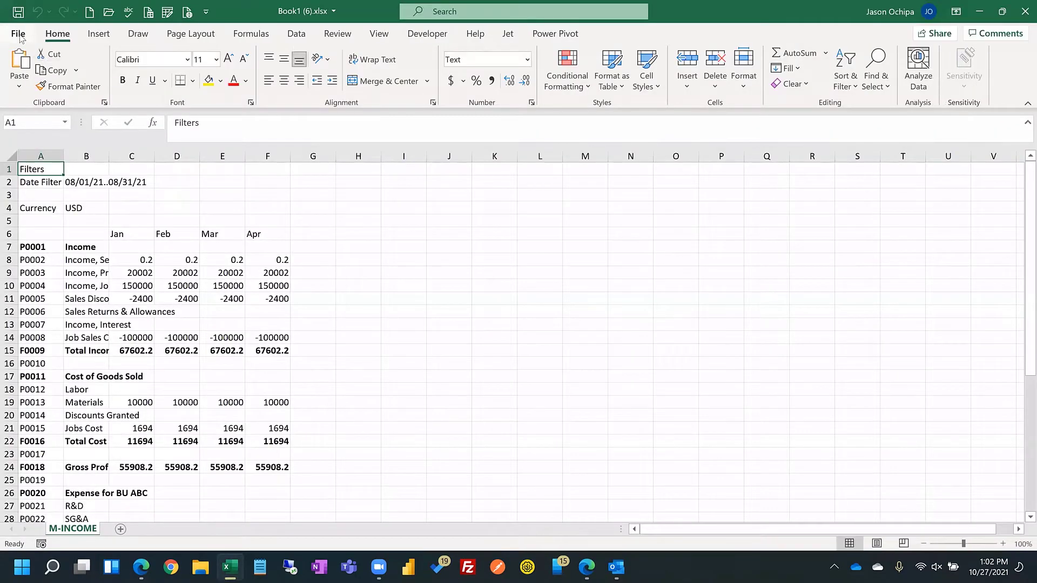
Step: Save the exported workbook in Downloads as "Income Statement Template"
left_click(19, 34)
left_click(46, 216)
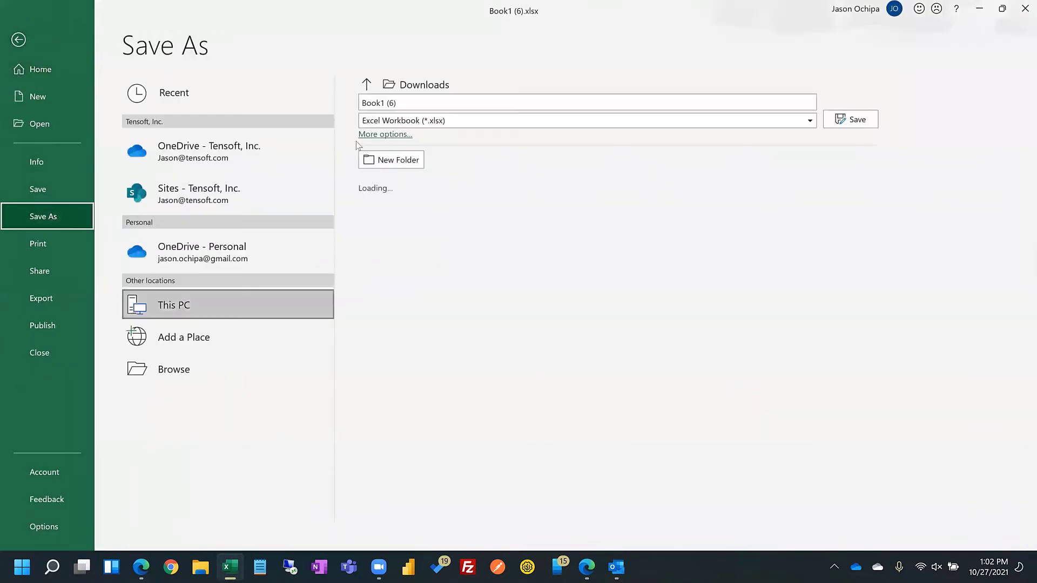
type("Income ")
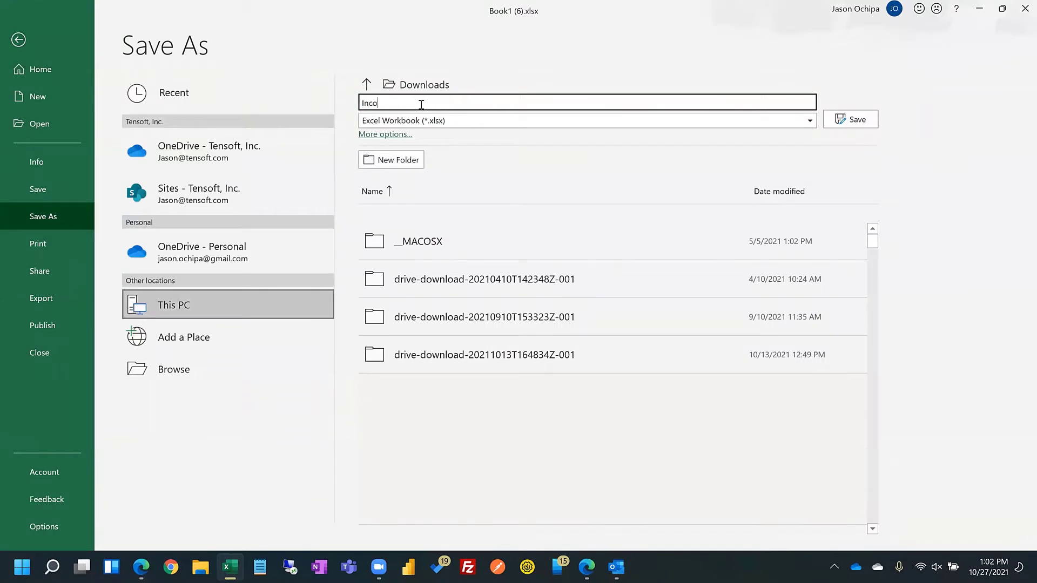
type("Temtement Template")
key("Return")
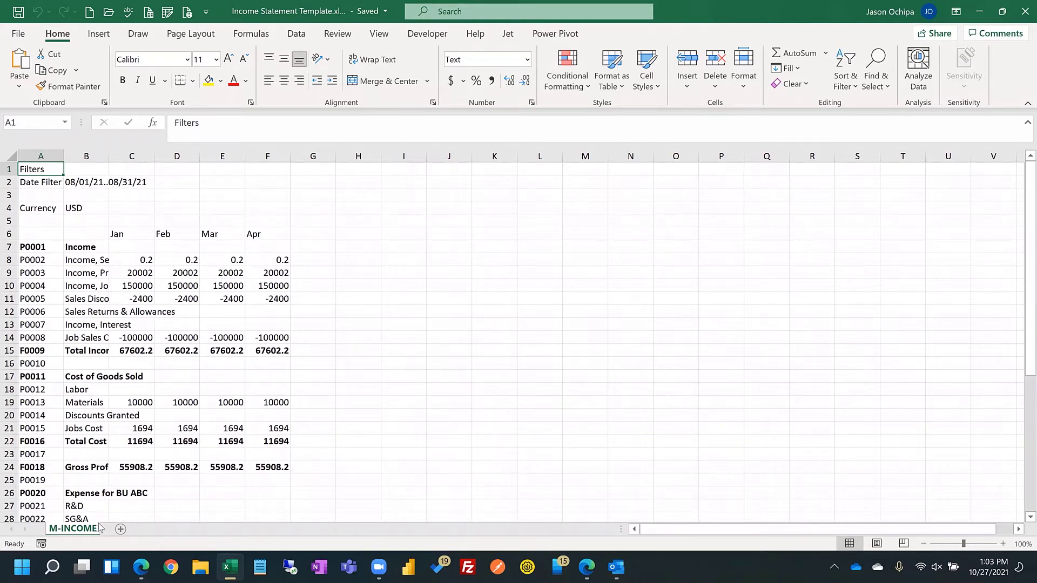
Step: Create a copy of the M-INCOME sheet in front of it and rename the copy Output
left_click(135, 261)
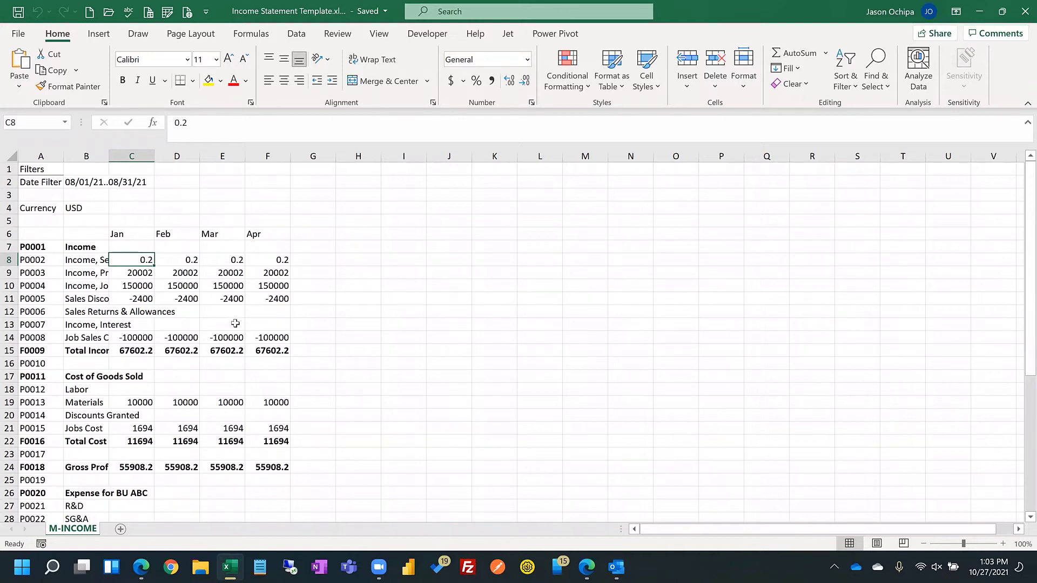
right_click(72, 529)
left_click(123, 397)
left_click(67, 478)
left_click(144, 500)
double_click(94, 531)
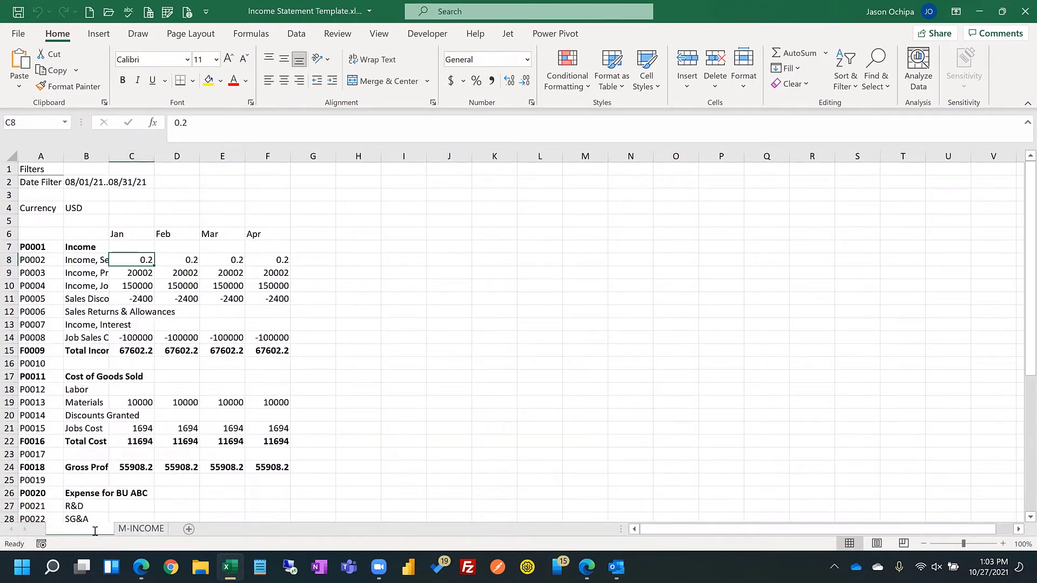
type("Output")
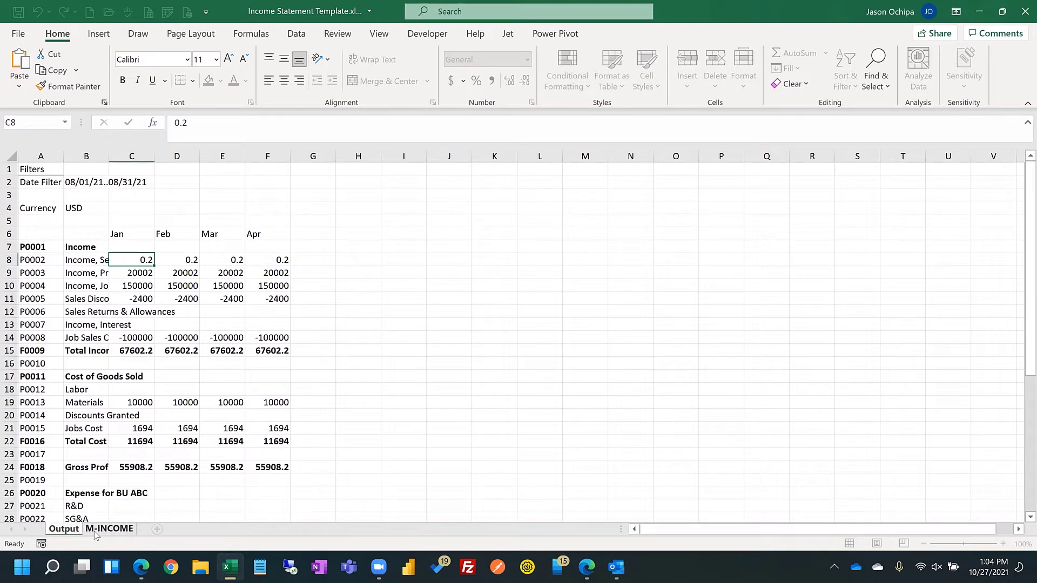
Step: Auto-fit the width of all columns on the Output sheet
left_click(87, 454)
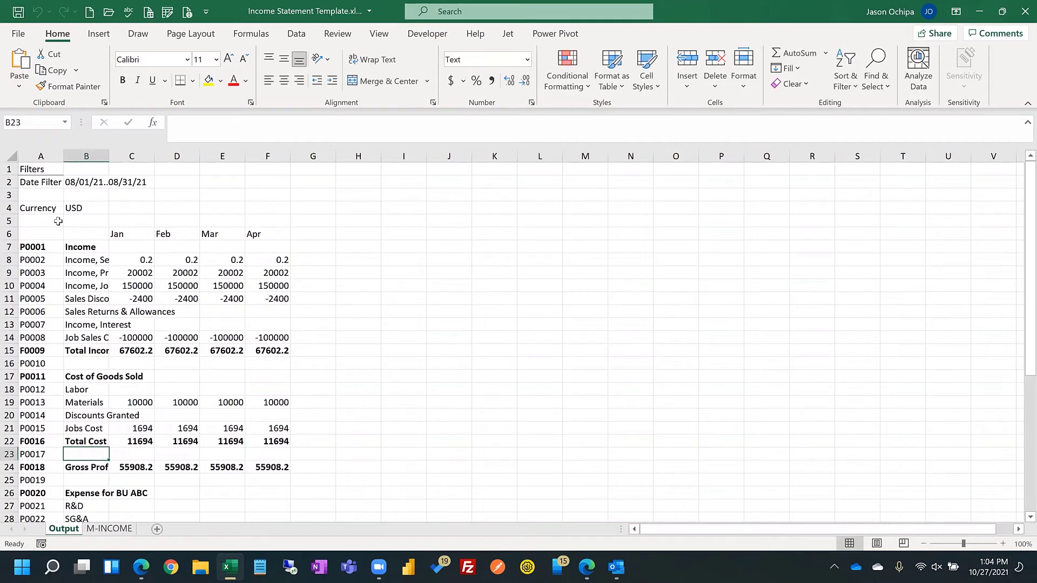
left_click(10, 156)
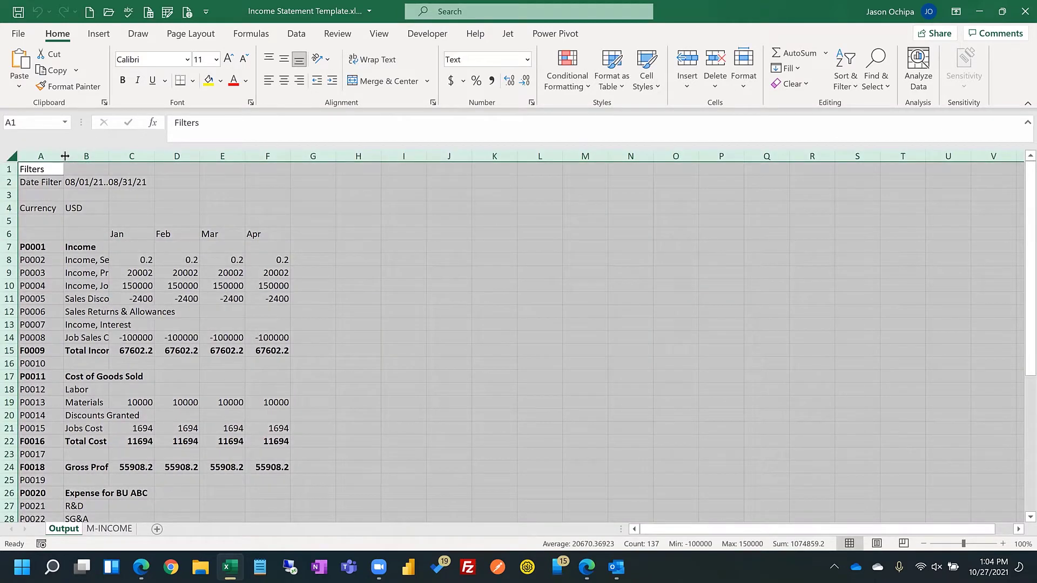
double_click(65, 156)
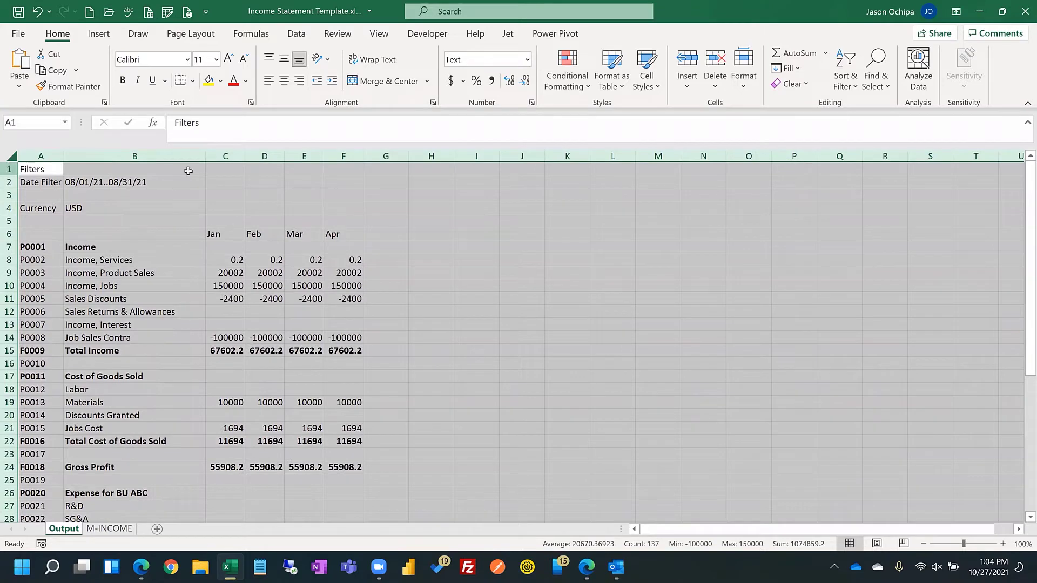
Step: Enter the report titles "Tensoft, Inc" in C1 and "Profit and Loss" in C2
left_click(220, 168)
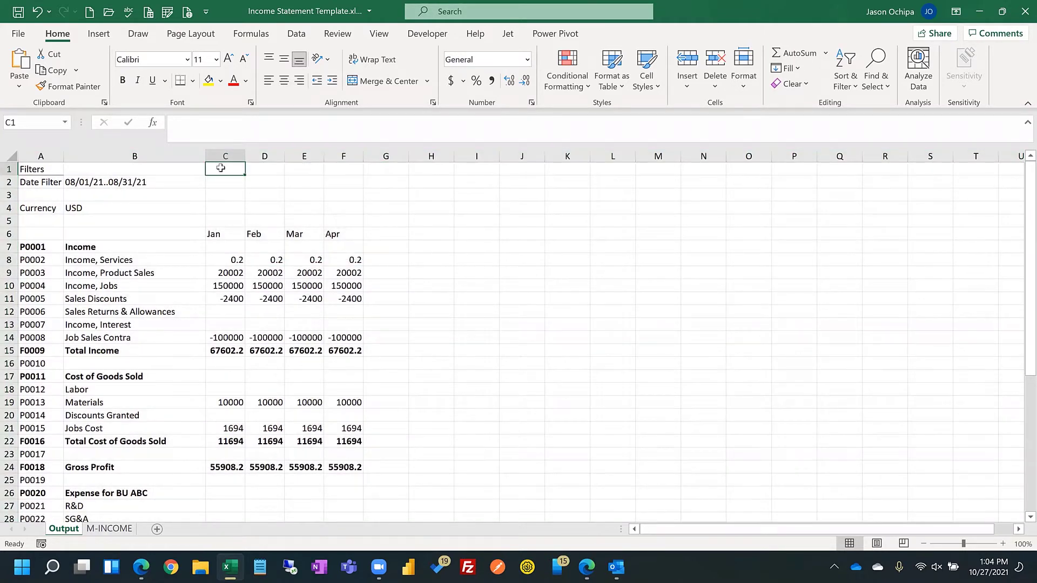
type("Tensoft, Inc")
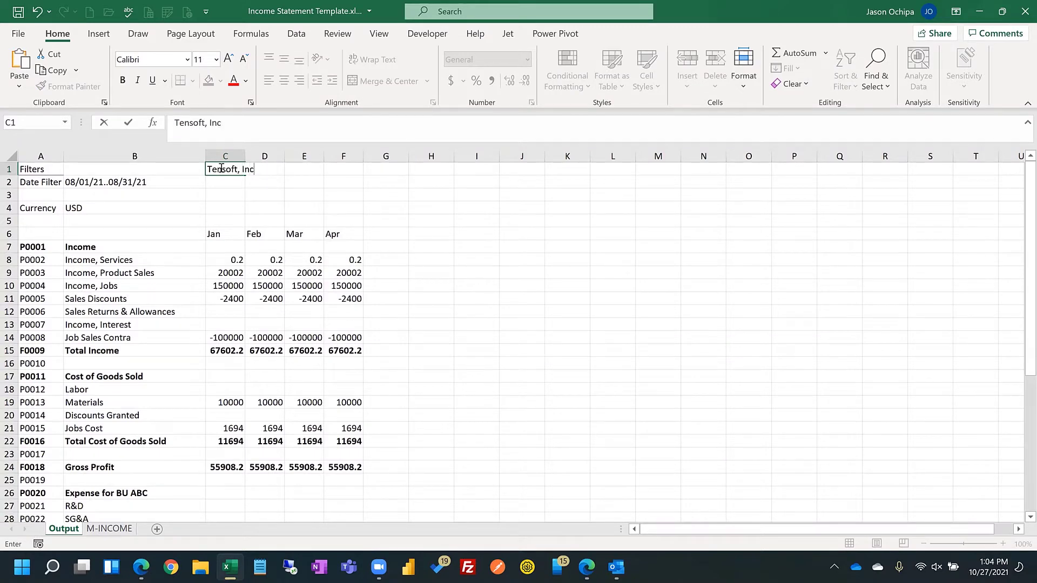
key("Return")
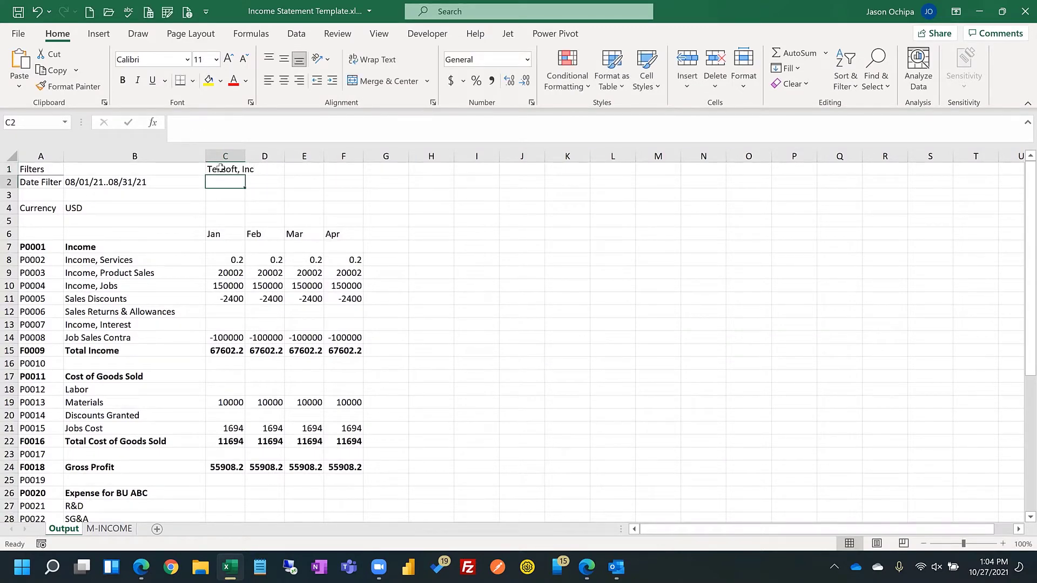
type("Profit an")
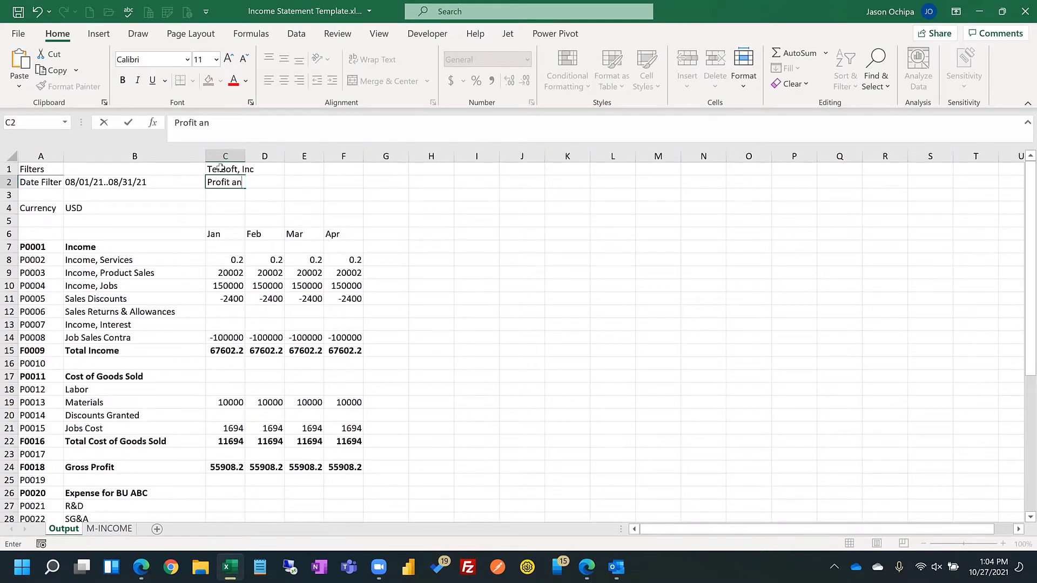
type("d Loss")
key("Return")
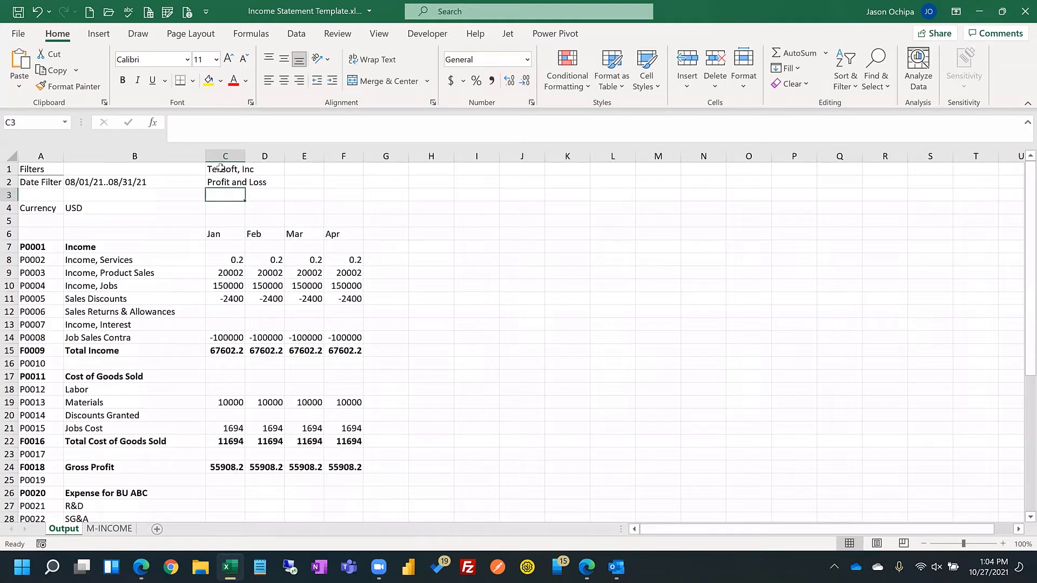
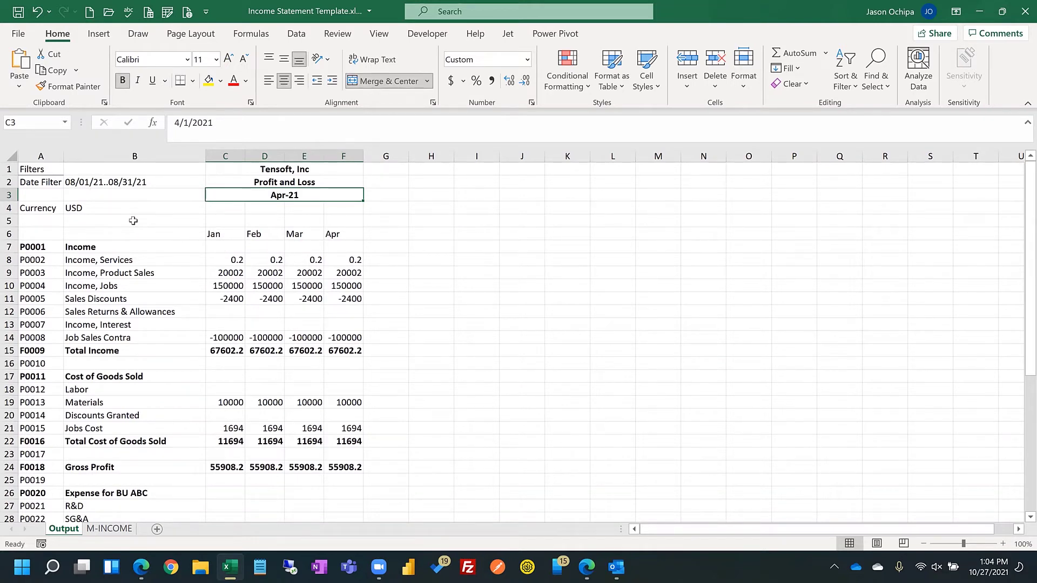
Step: Clear the filter and currency details in A1:B4 by pasting the blank cell G4 over them
left_click(111, 210)
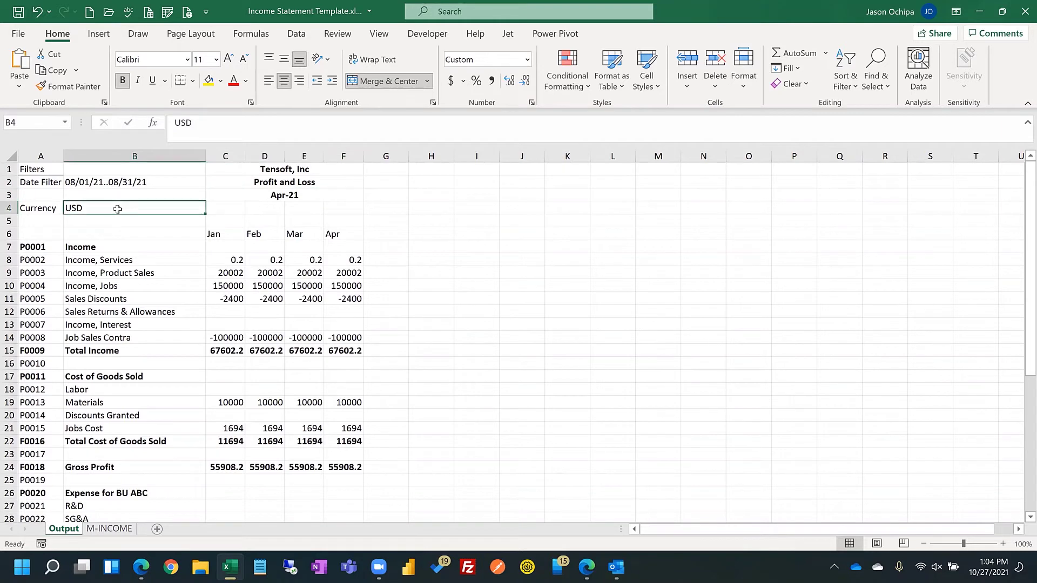
left_click(386, 208)
key("ctrl+c")
left_click_drag(135, 208, 33, 169)
key("ctrl+v")
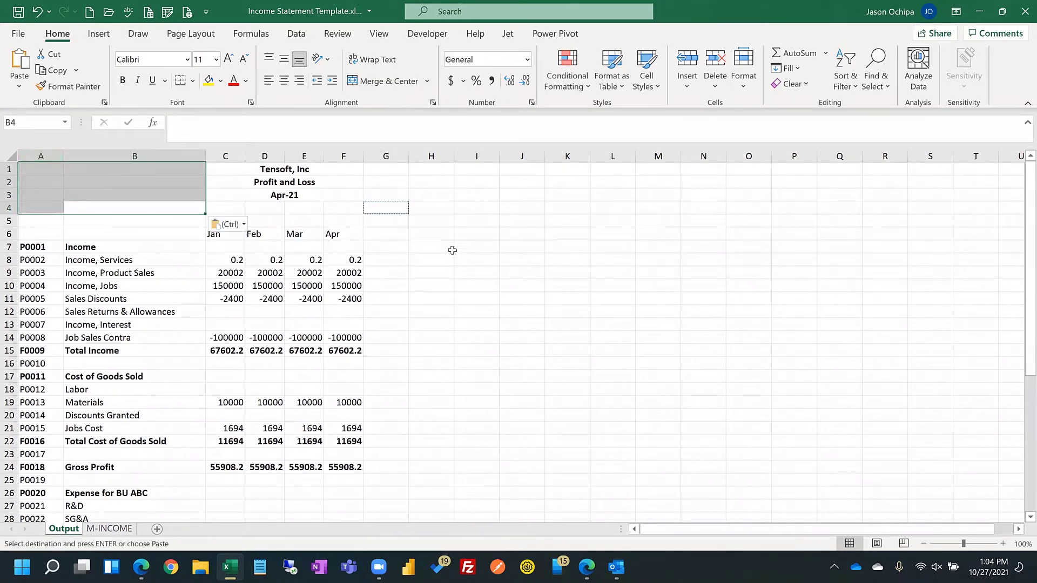
left_click(451, 250)
Step: Replace the Jan heading in C6 of the Output sheet with the formula ='M-INCOME'!C6
left_click_drag(220, 236, 335, 234)
left_click(221, 236)
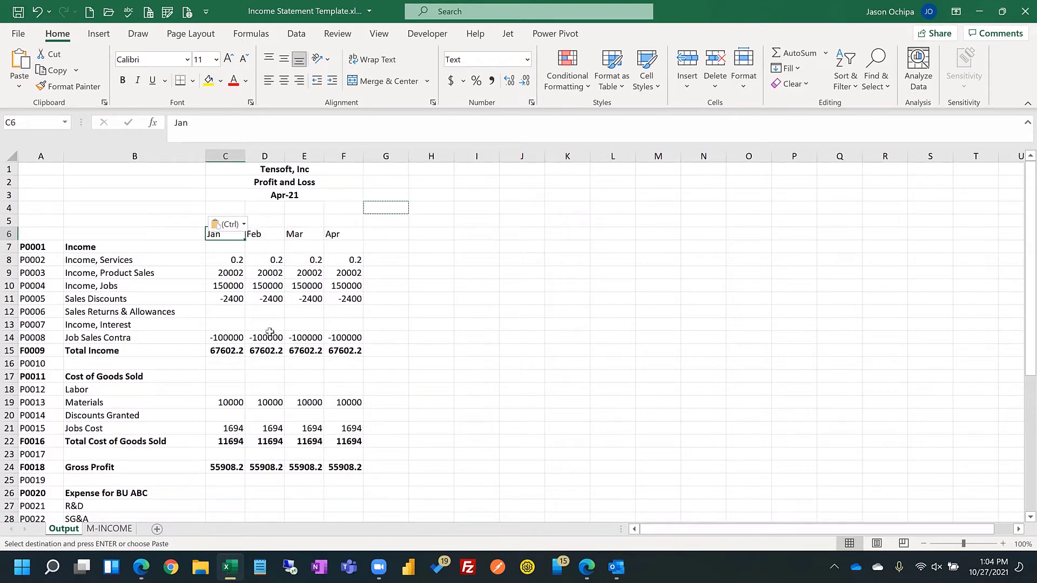
type("=")
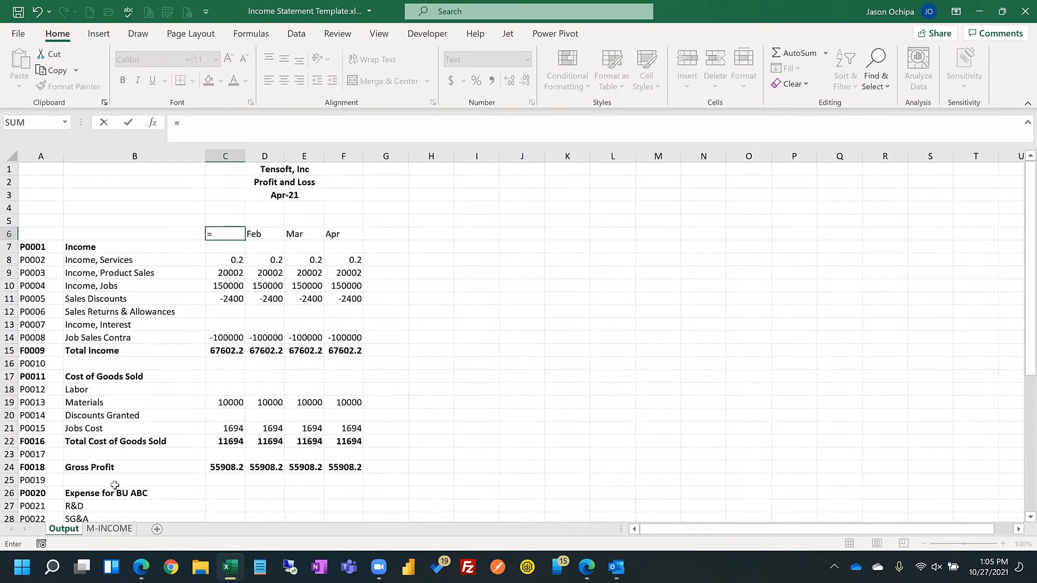
left_click(109, 528)
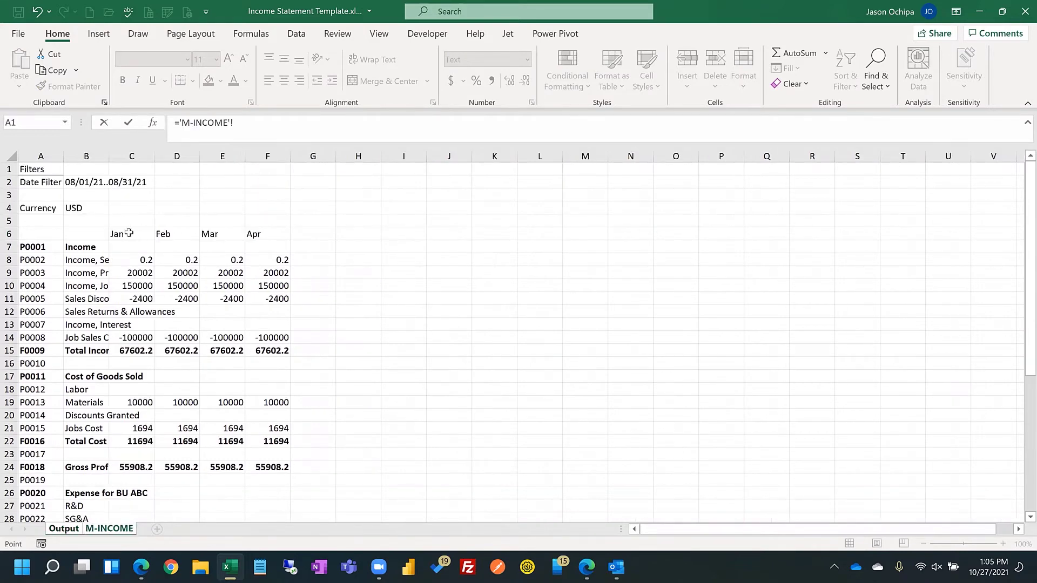
left_click(129, 233)
key("Return")
left_click(230, 233)
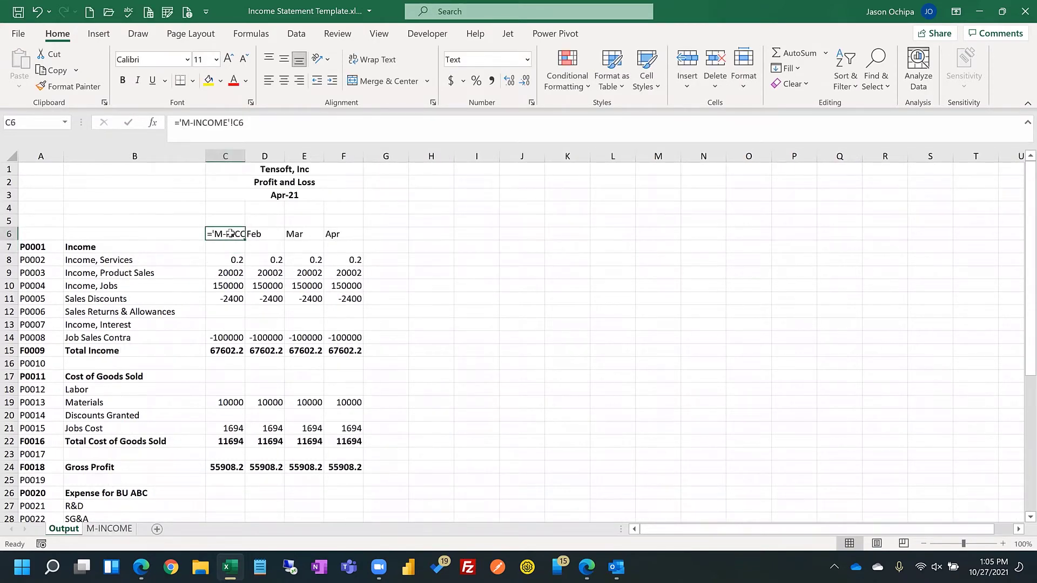
Step: Change the number format of C6:F6 on the Output sheet to General and re-enter the formula in C6
left_click(262, 134)
key("Return")
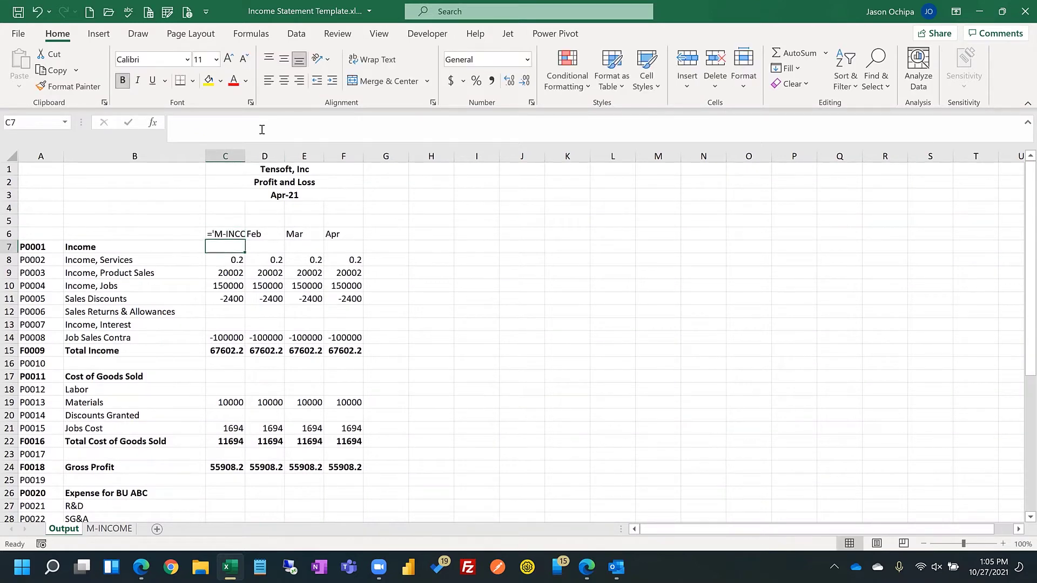
left_click(214, 234)
left_click(331, 235, "shift")
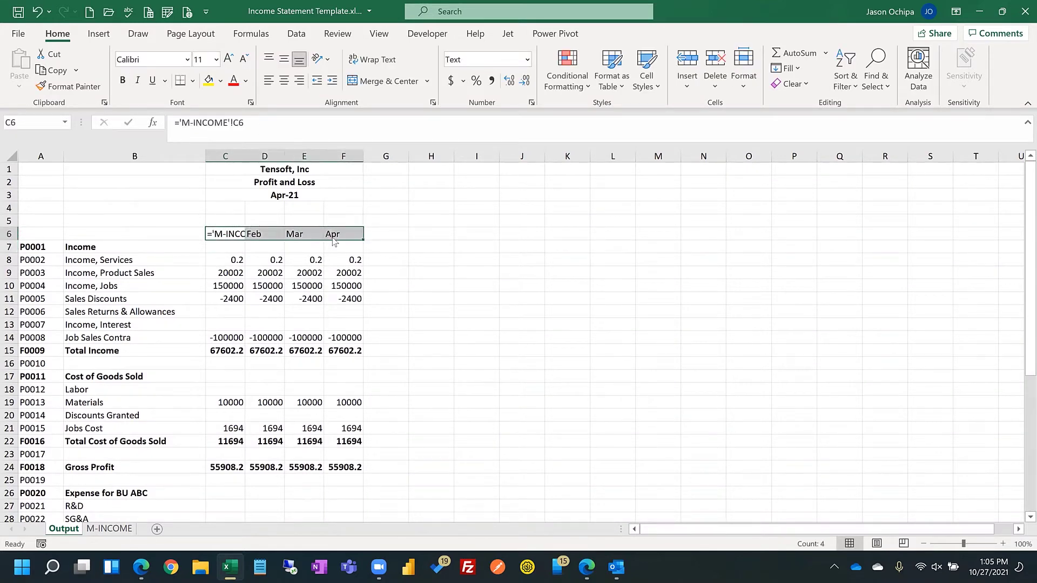
right_click(333, 238)
left_click(400, 480)
left_click(250, 250)
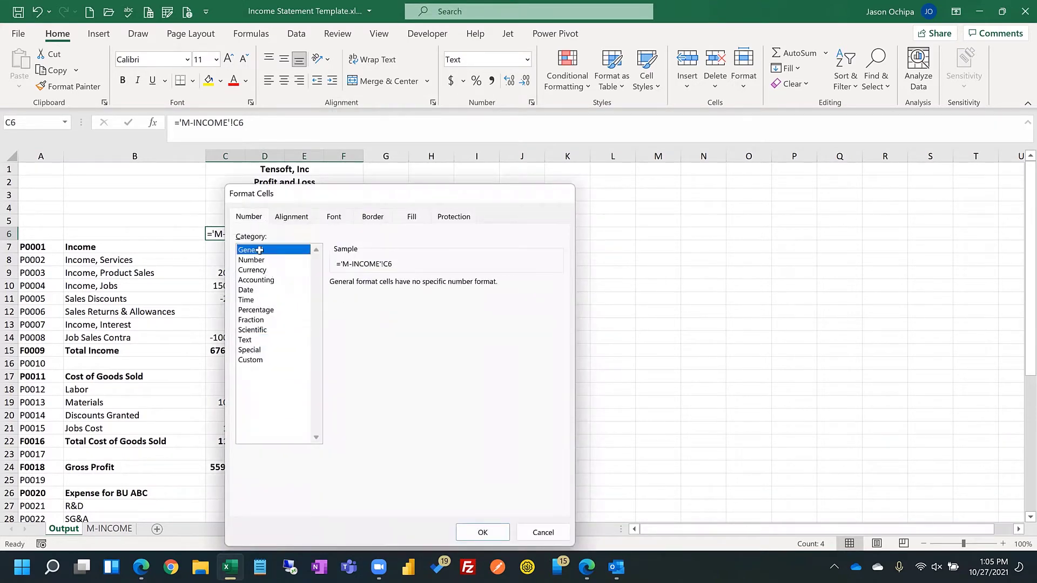
key("Return")
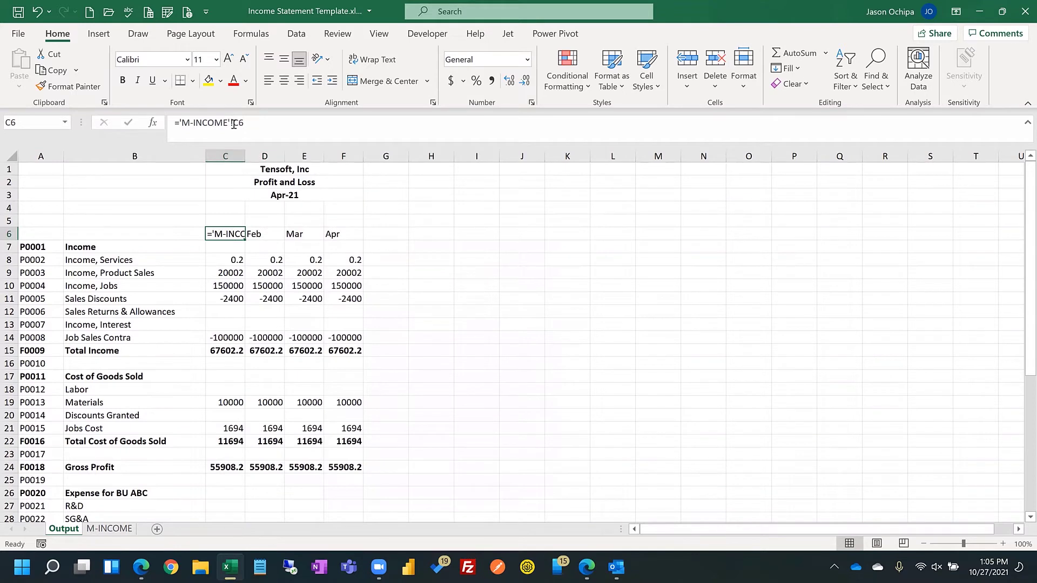
left_click(233, 123)
key("Return")
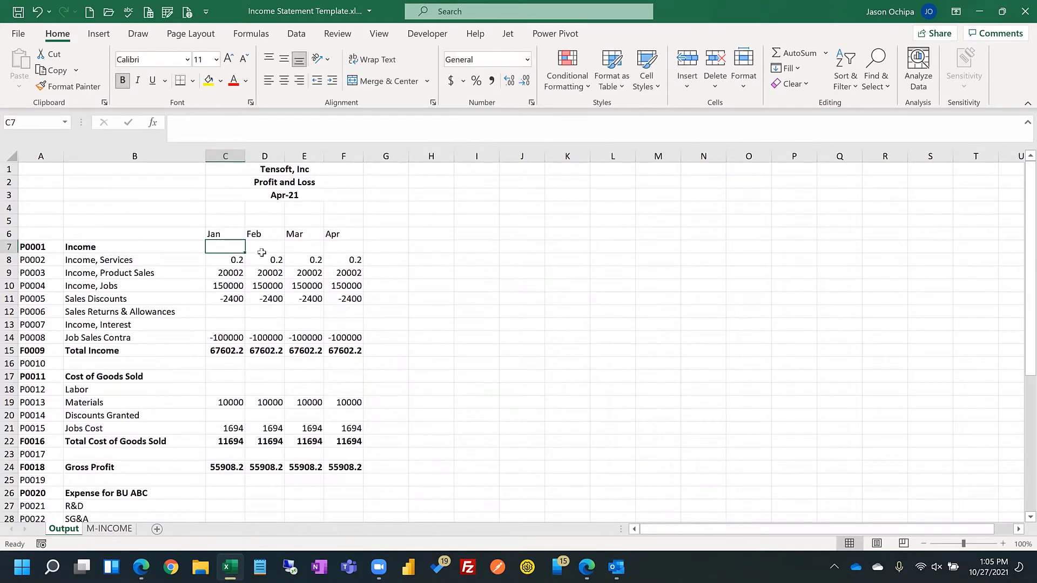
Step: Copy the linked heading formula from C6 across D6:F6 on the Output sheet
left_click(227, 233)
key("ctrl+c")
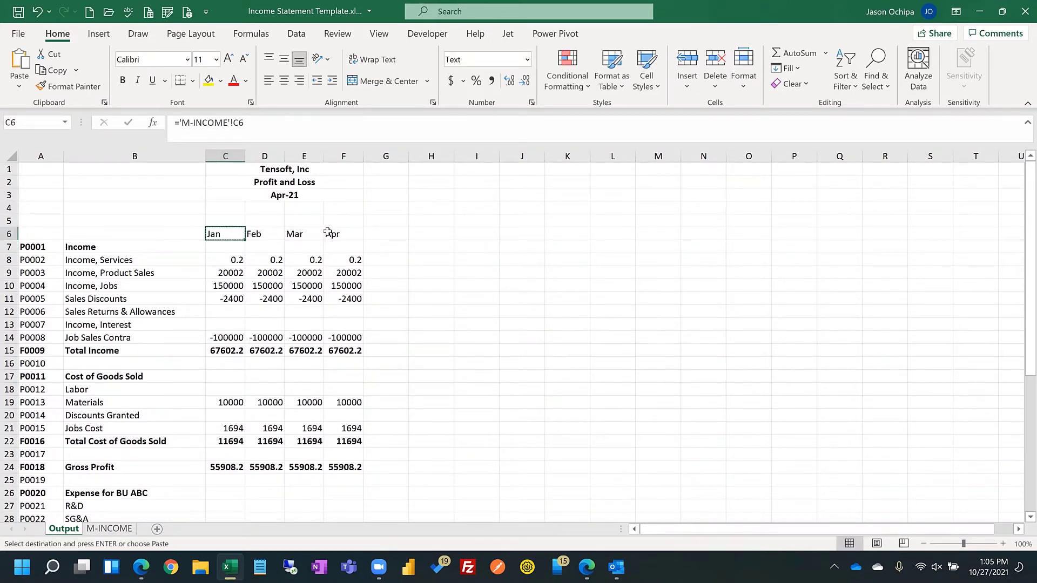
left_click_drag(327, 233, 254, 233)
key("ctrl+v")
left_click(224, 232)
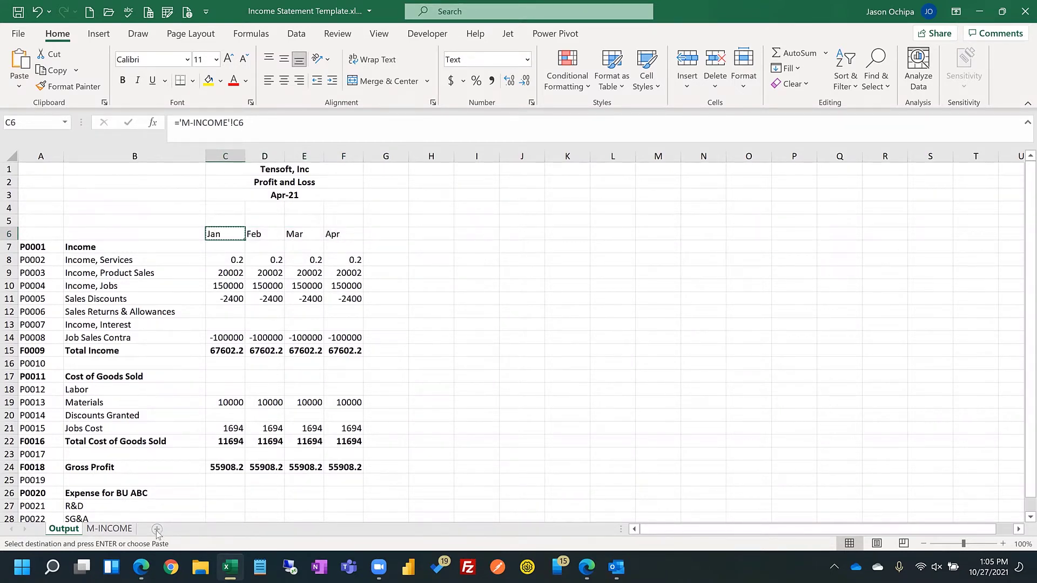
Step: Insert a new worksheet between Output and M-INCOME and name it Input
left_click(156, 529)
double_click(100, 528)
type("Input")
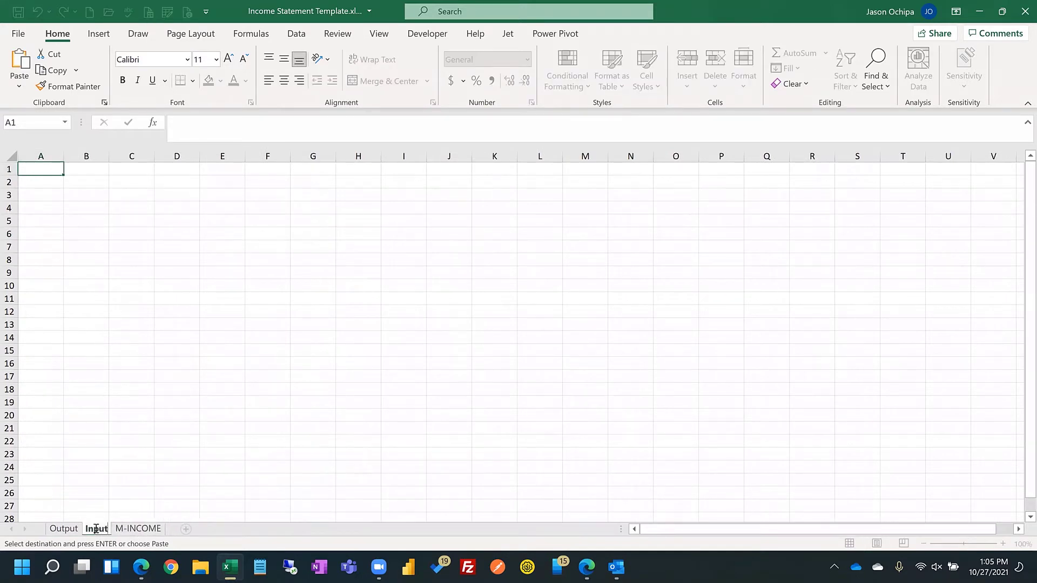
Step: Enter the label "Start Date" in B3 of the Input sheet
left_click(88, 193)
type("S")
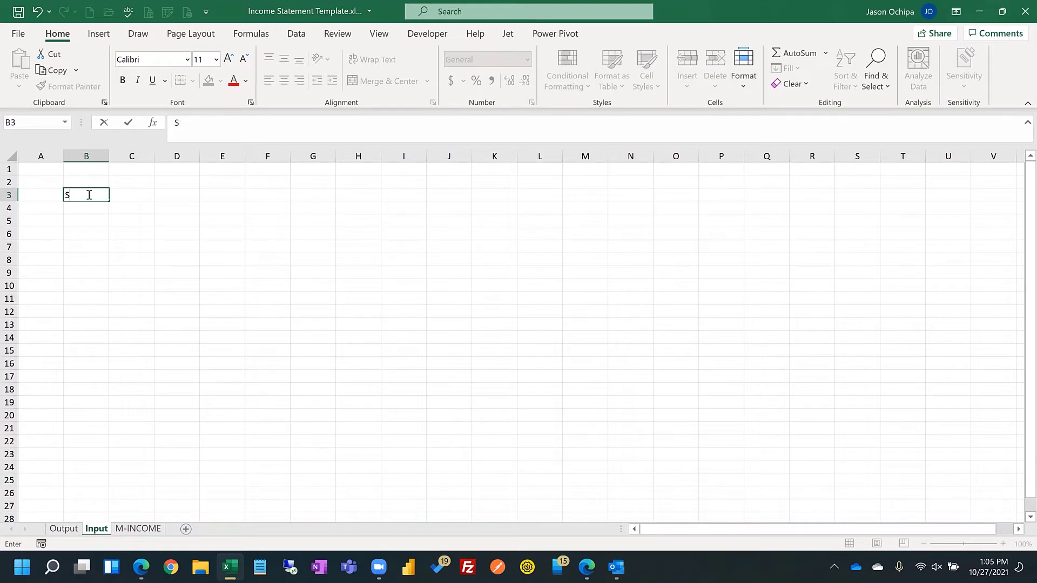
type("tart Date")
key("Return")
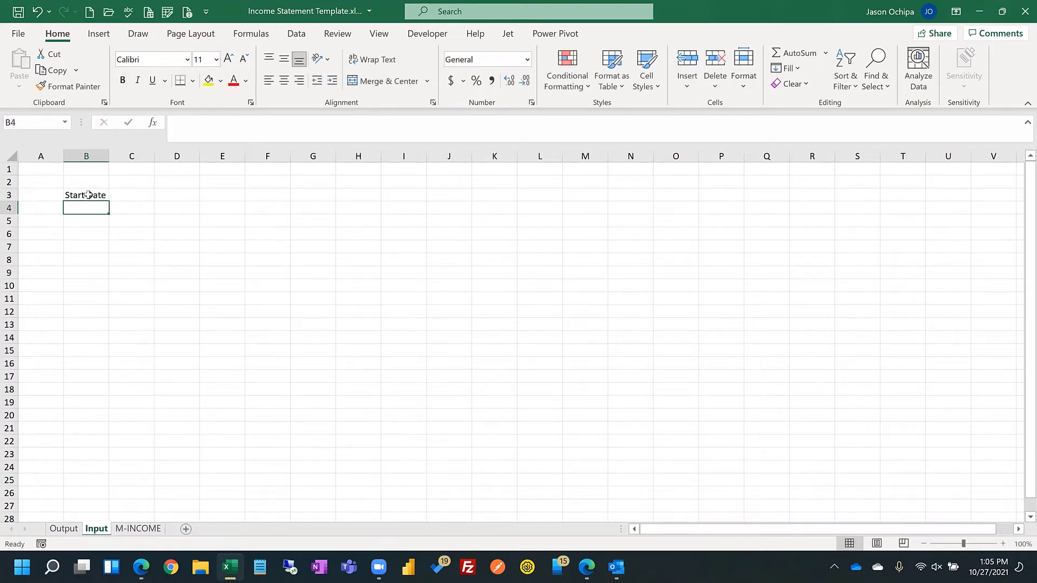
Step: Switch to Business Central, set the M-INCOME schedule's column layout to PERIODS, and return to the M-INCOME sheet in Excel
left_click(145, 530)
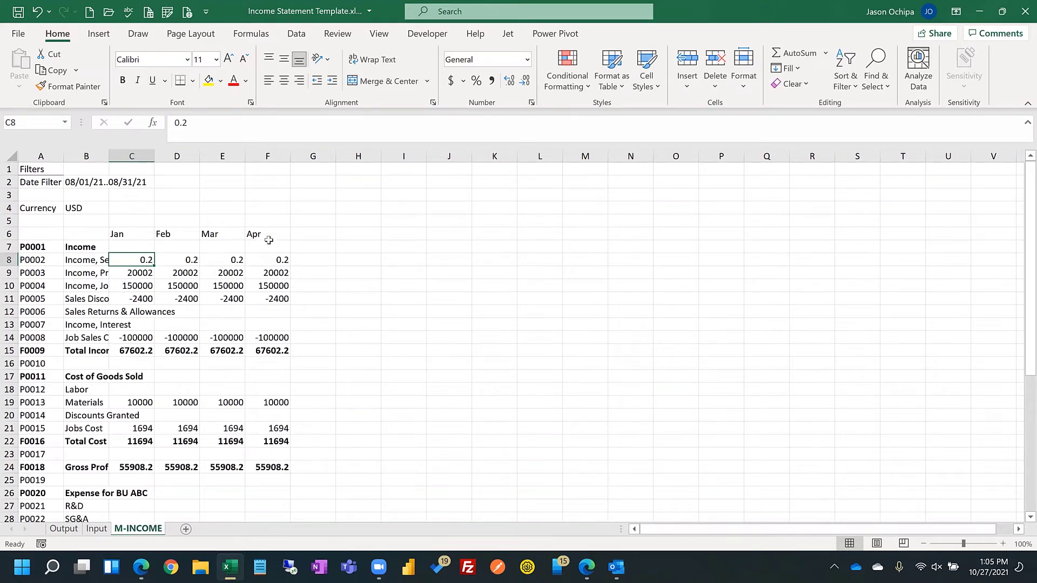
left_click(145, 567)
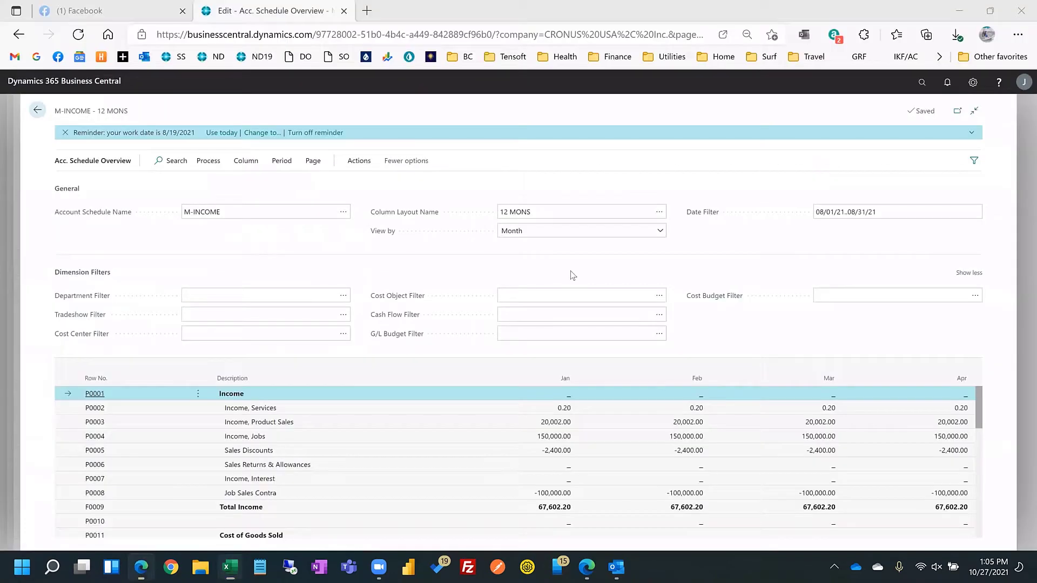
left_click(659, 212)
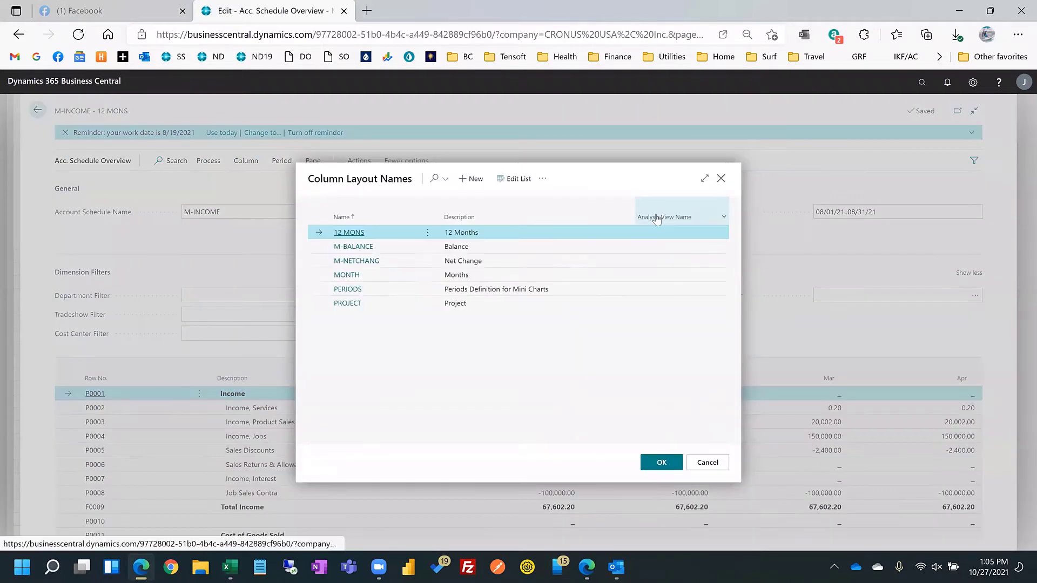
left_click(427, 314)
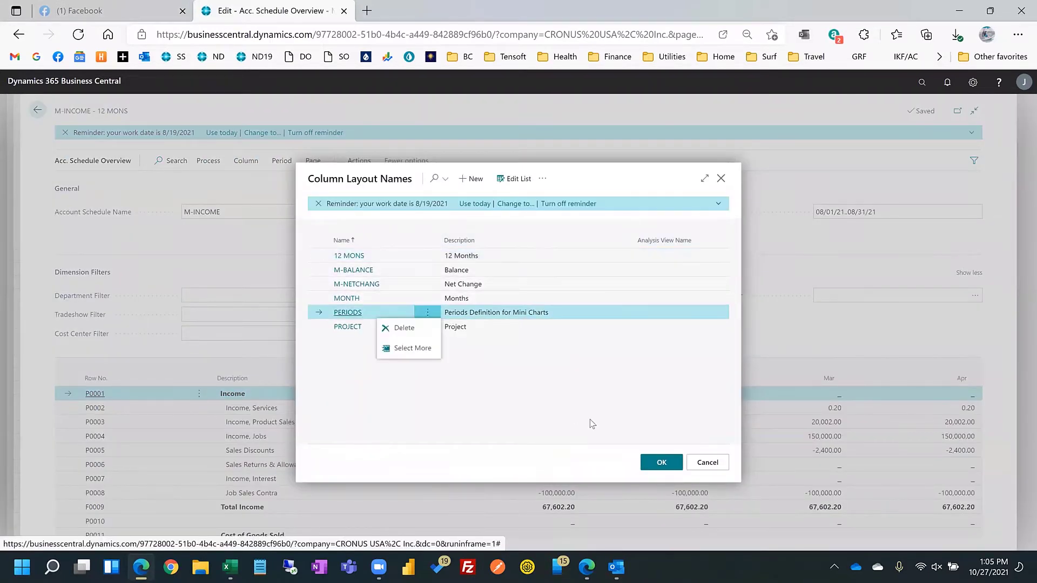
left_click(657, 466)
left_click(660, 462)
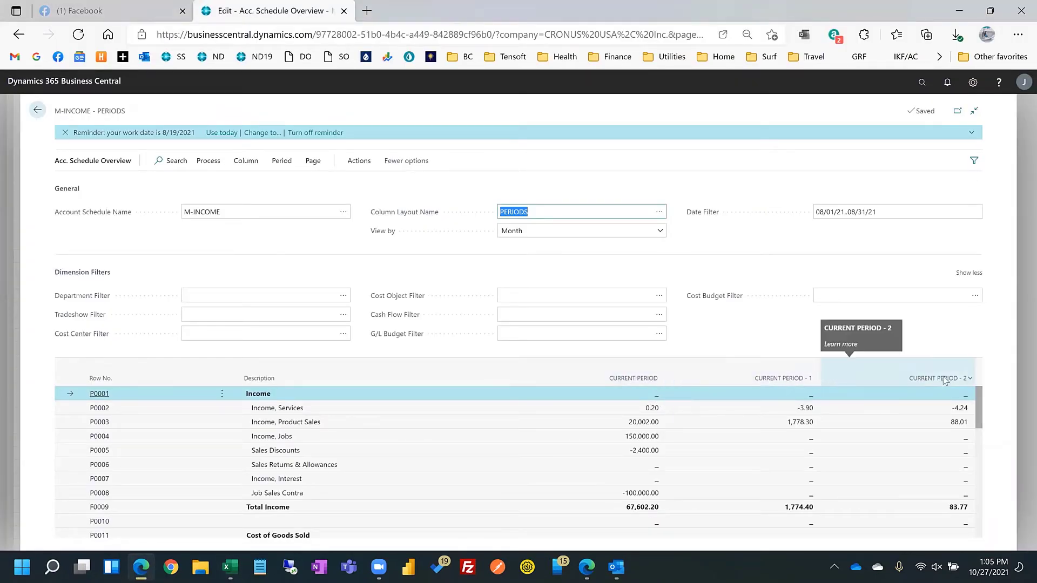
key("alt+Tab")
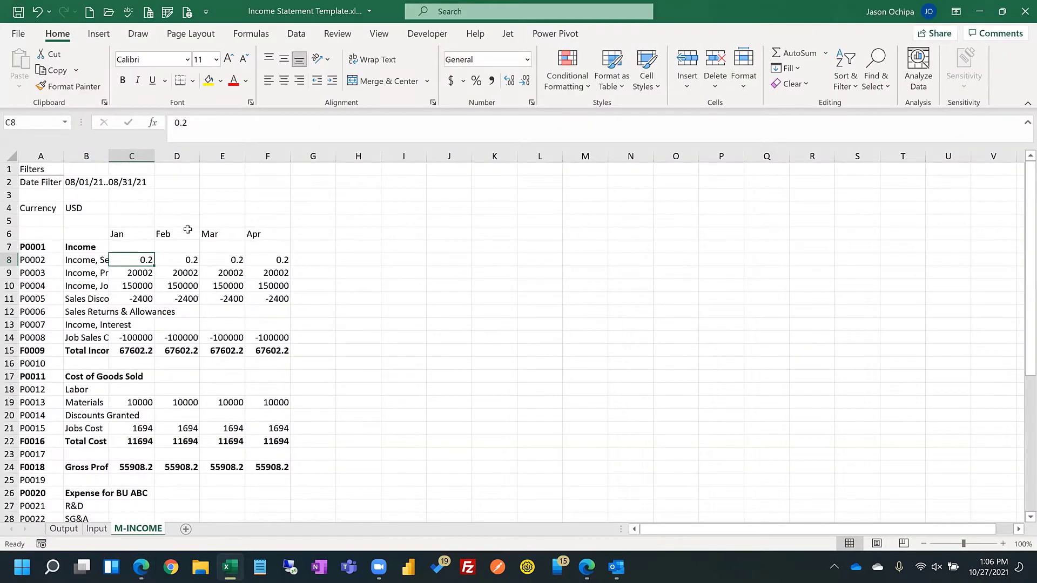
Step: Enter Jan as the start date in C3 of the Input sheet
left_click(130, 234)
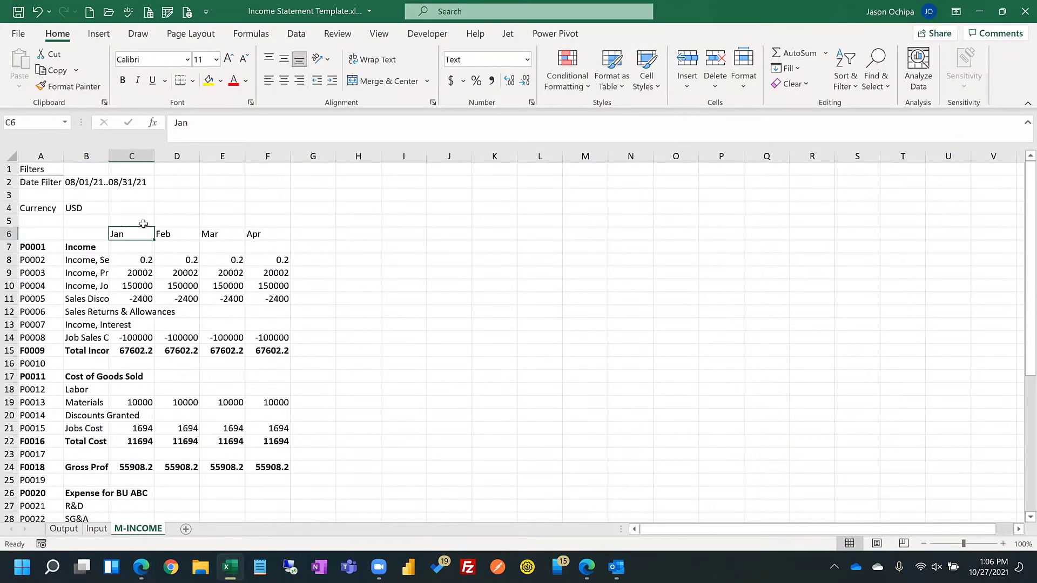
left_click(101, 531)
left_click(129, 197)
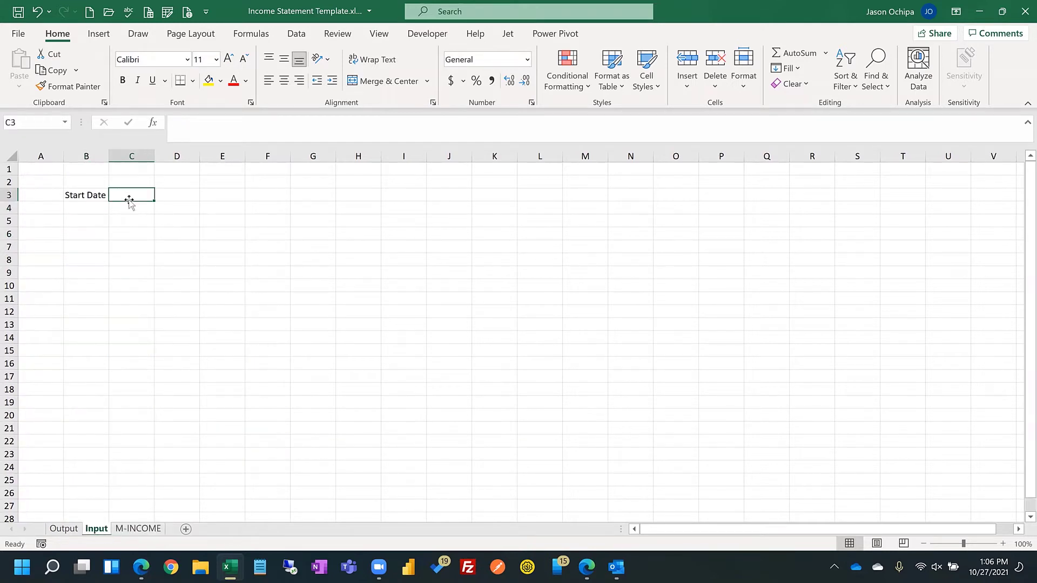
type("Jan")
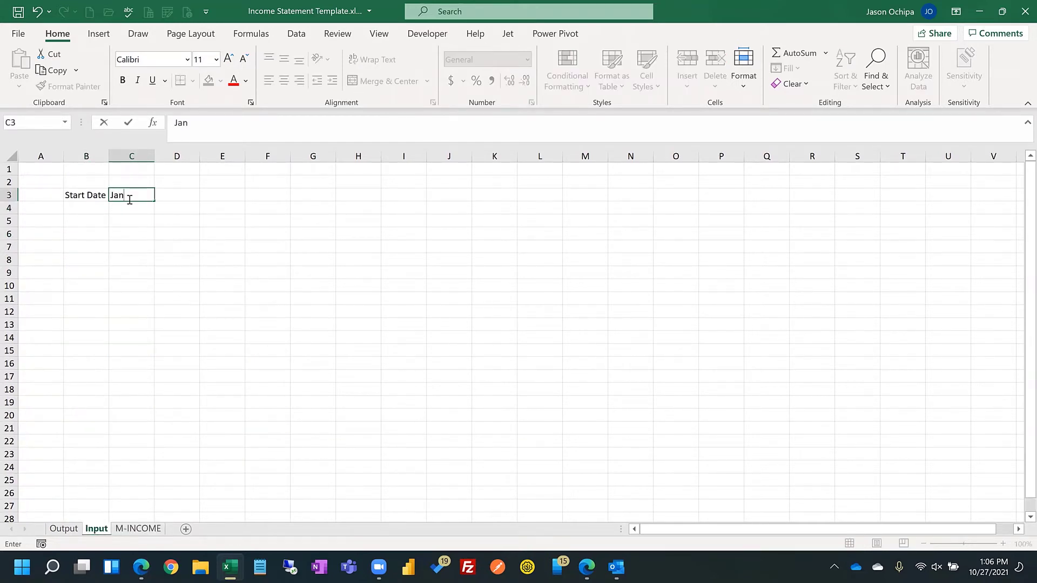
left_click(160, 221)
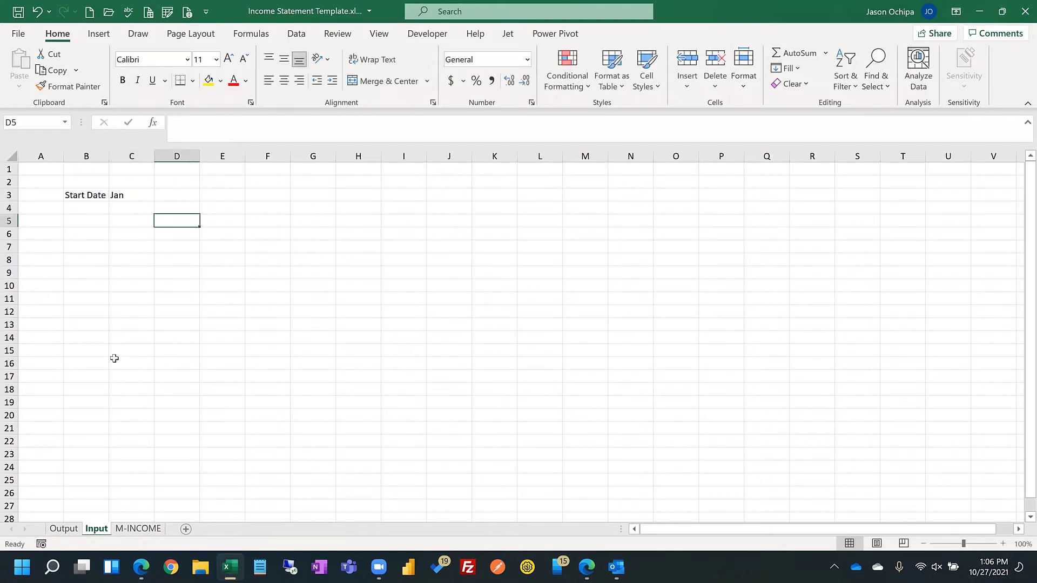
Step: Set the start date in C3 of the Input sheet to 1/1
left_click(128, 202)
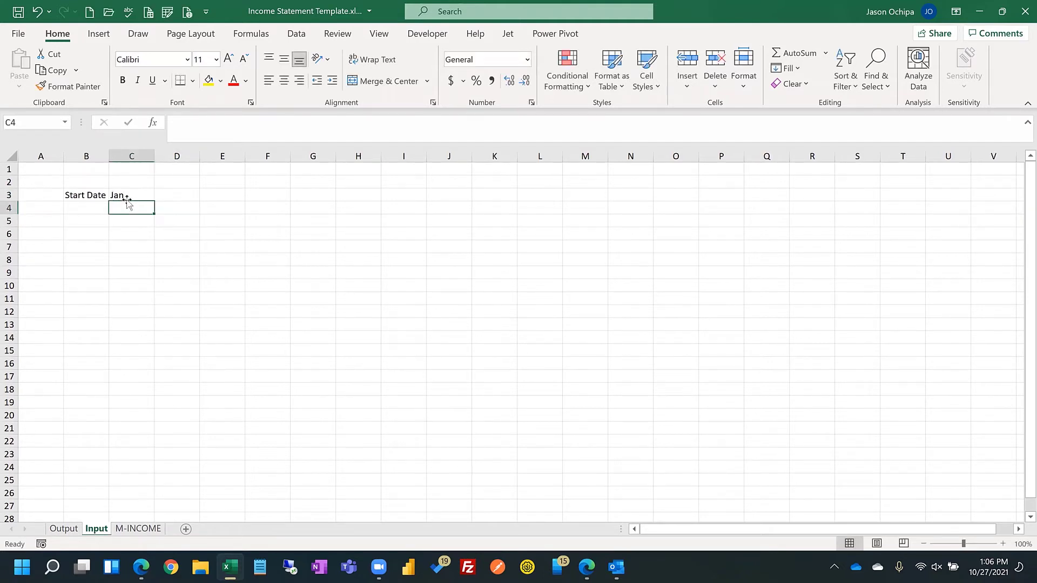
left_click(127, 194)
type("1/1")
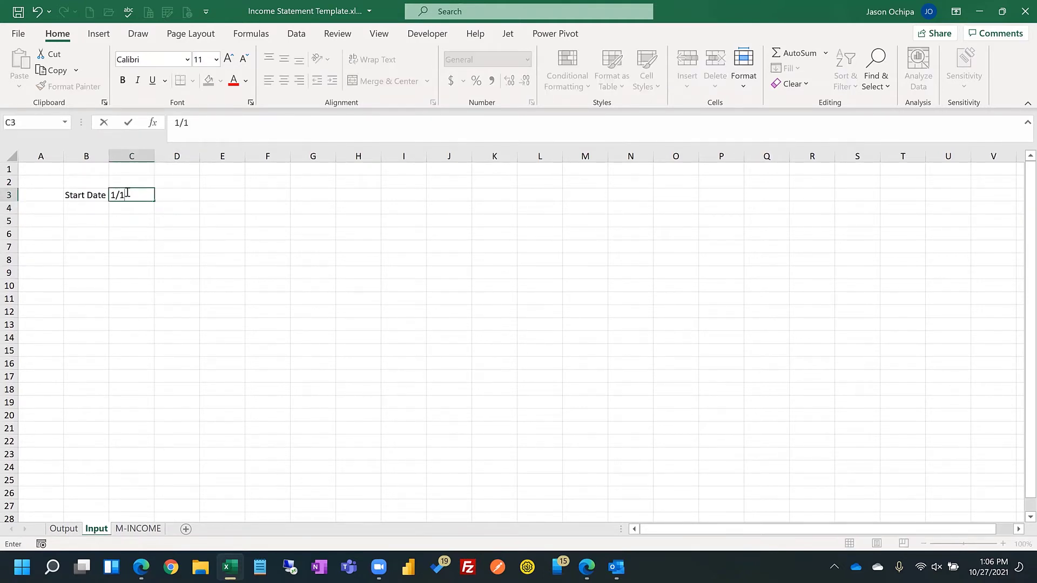
key("Return")
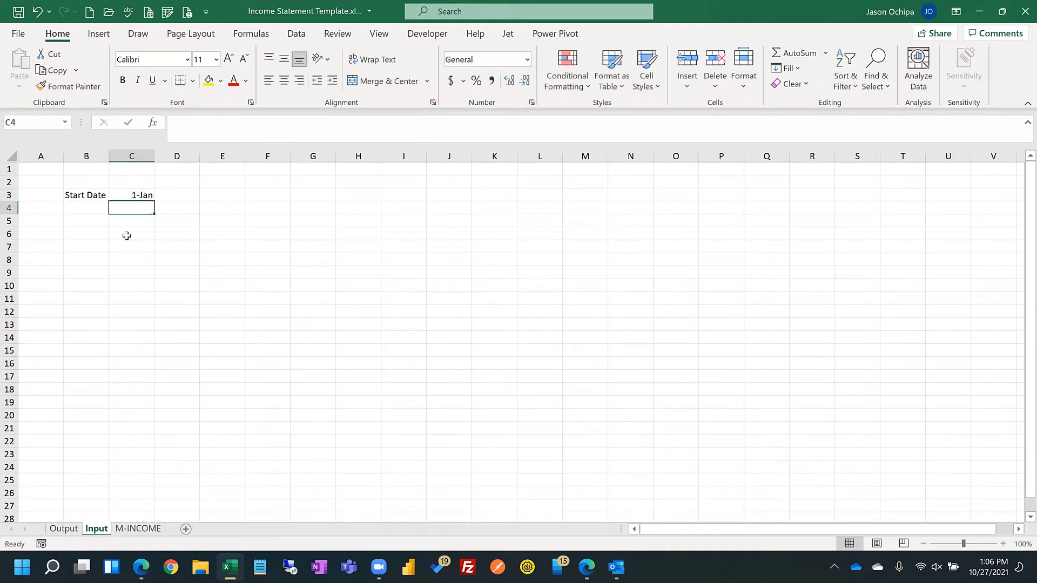
Step: Replace the Jan heading in C6 of the M-INCOME sheet with the formula =Input!C3
left_click(132, 529)
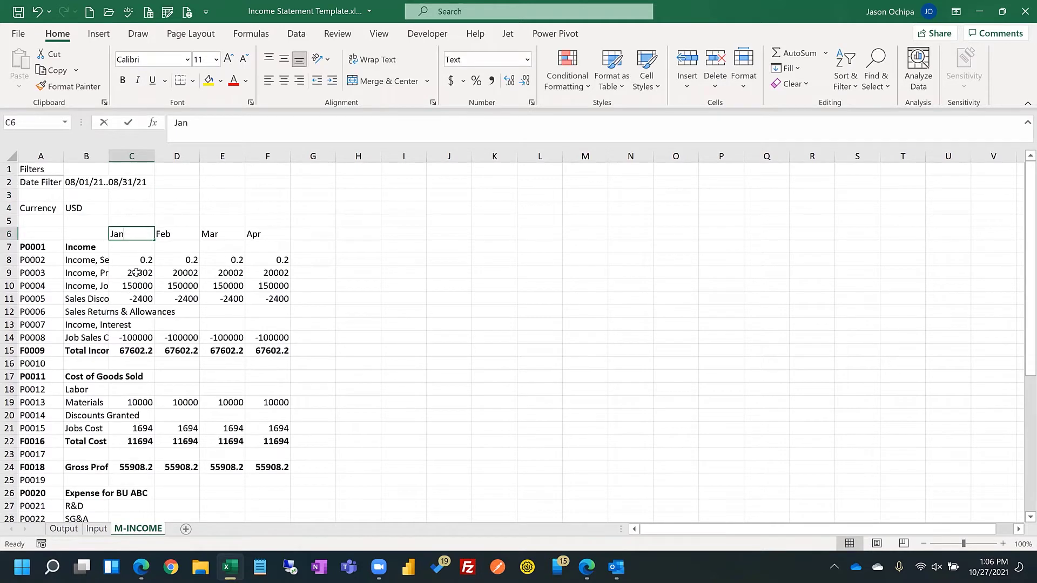
type("=")
left_click(96, 528)
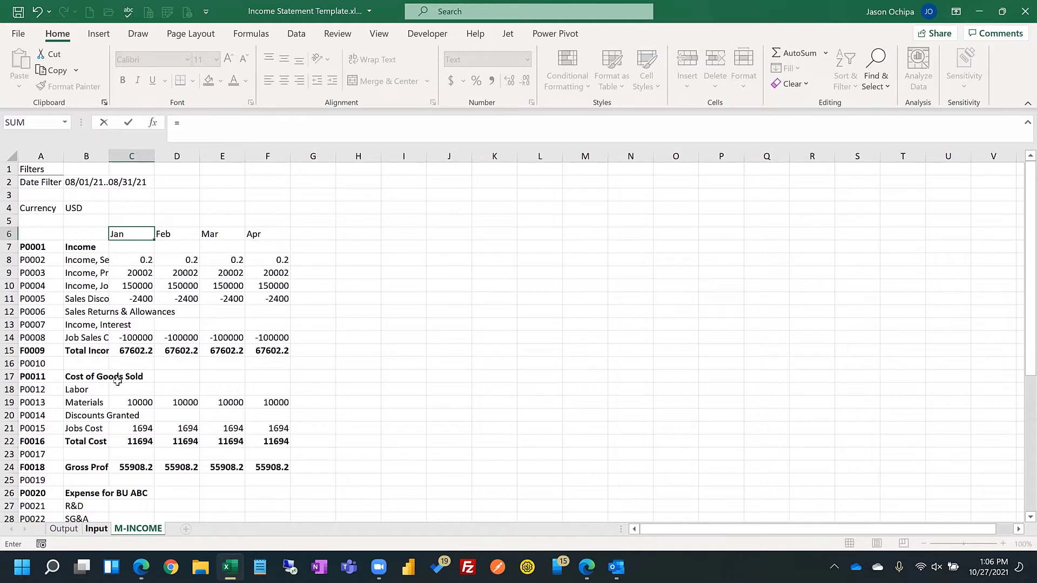
left_click(137, 196)
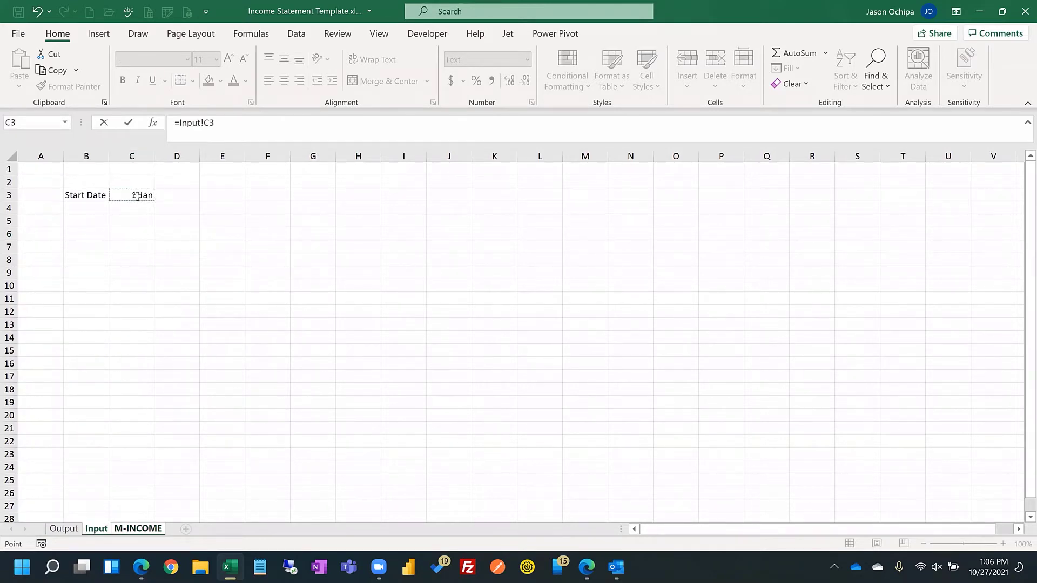
key("Return")
Step: Format C6 on the M-INCOME sheet as a date of type Mar-12 and re-enter its formula
left_click(138, 241)
right_click(138, 240)
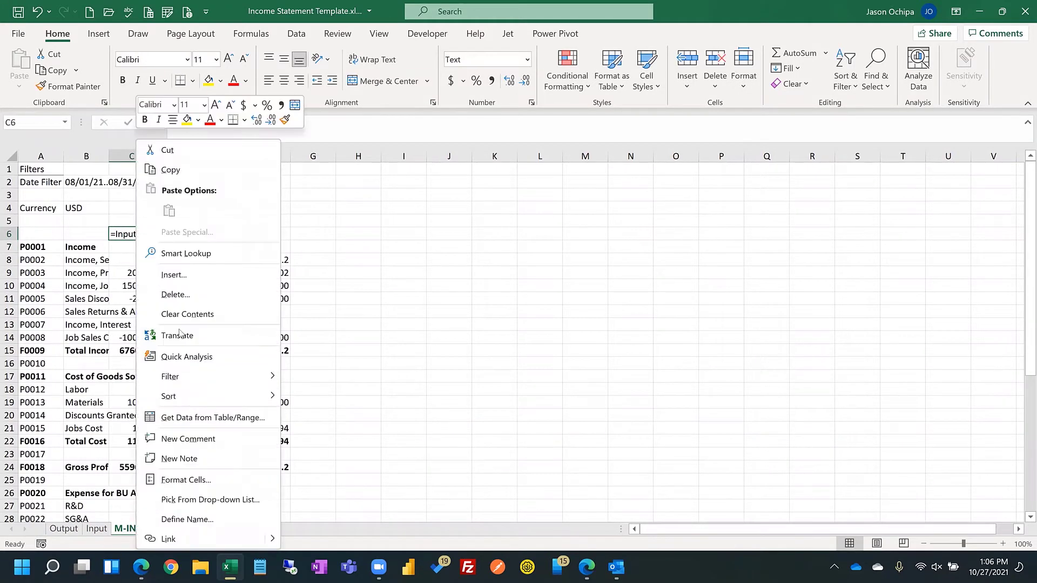
left_click(205, 480)
left_click(73, 290)
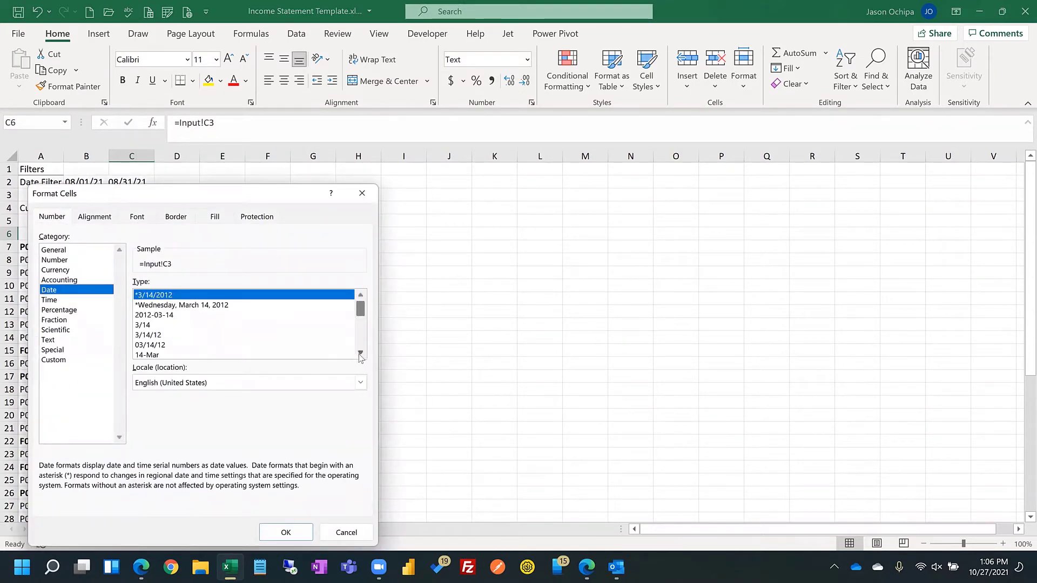
left_click(360, 353)
left_click(360, 353)
left_click(360, 353)
left_click(360, 353)
left_click(162, 345)
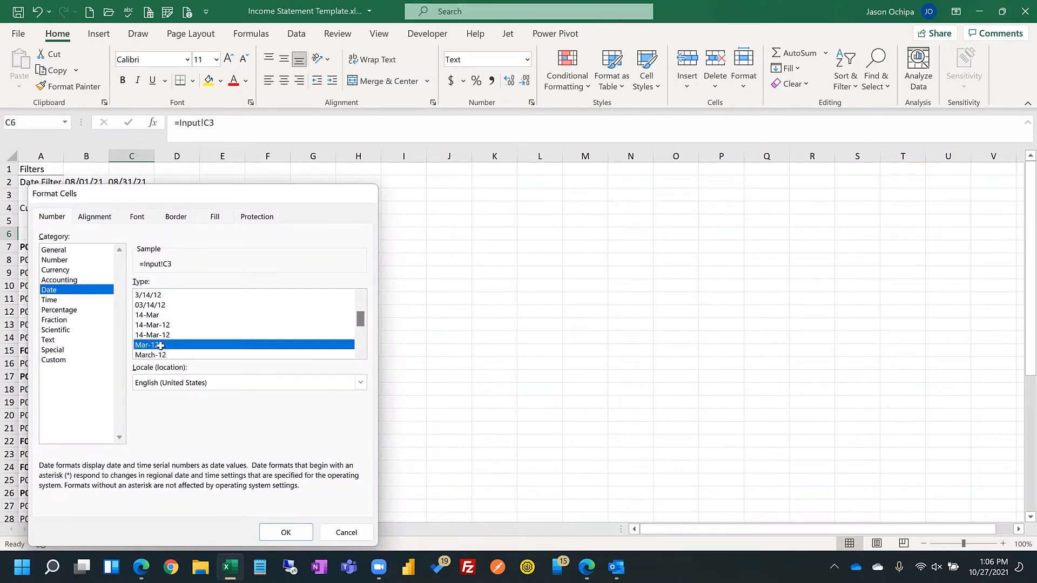
key("Return")
left_click(218, 122)
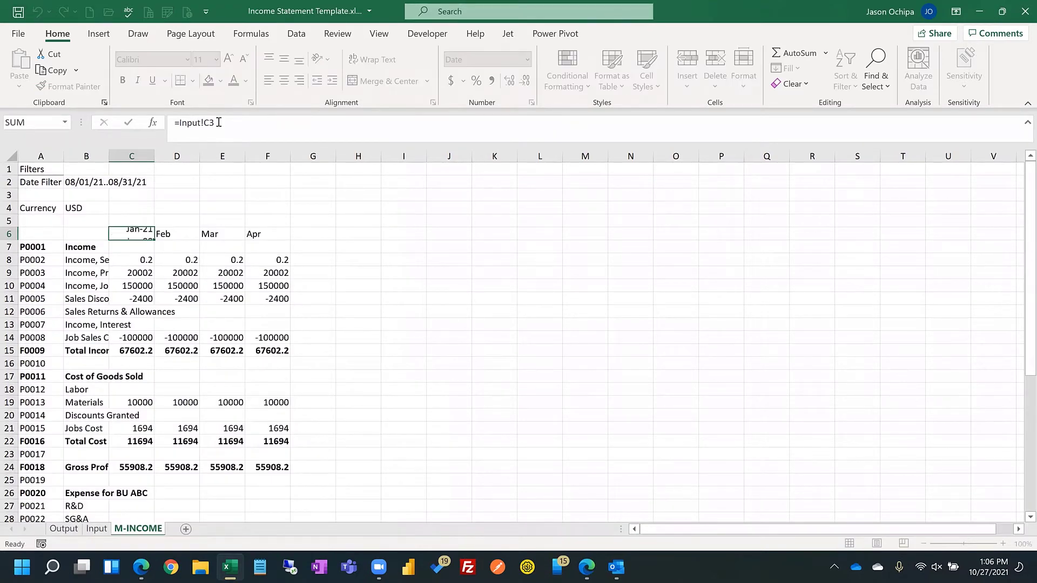
key("Return")
Step: Replace the Feb heading in D6 of the M-INCOME sheet with the formula =C6+31
left_click(142, 232)
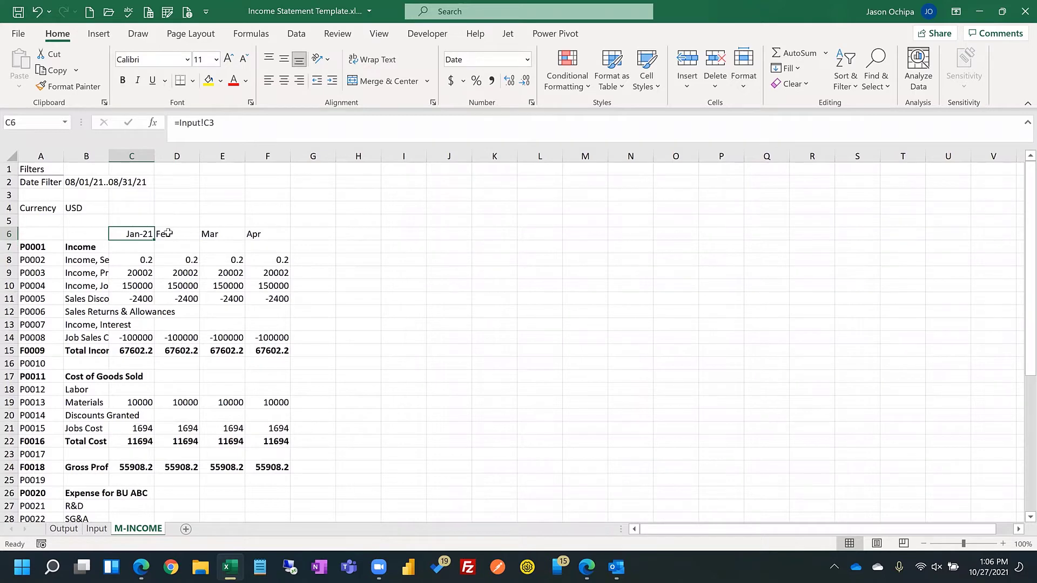
left_click(168, 233)
type("=")
key("Left")
type("+")
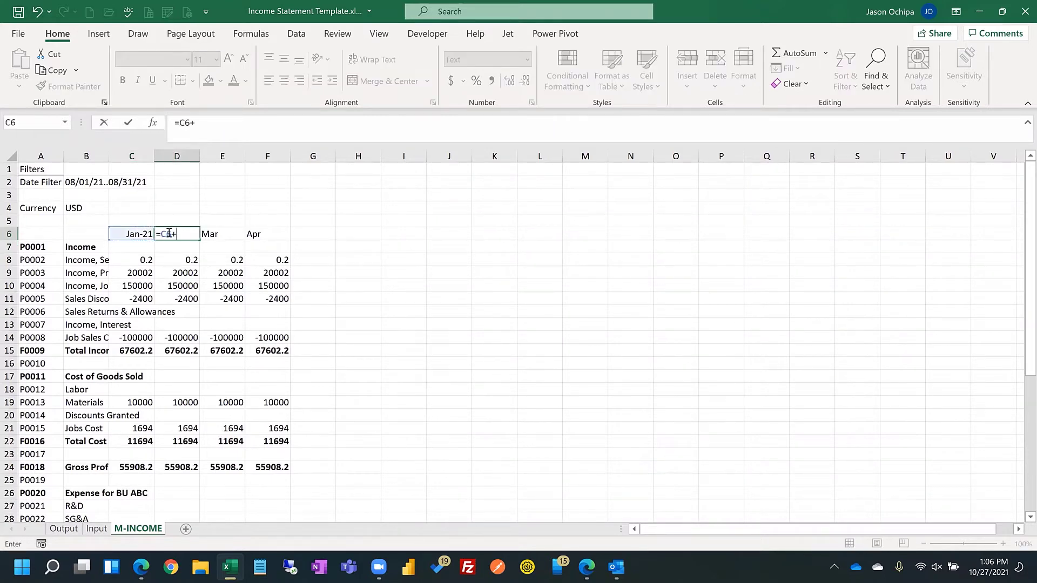
type("1")
key("Return")
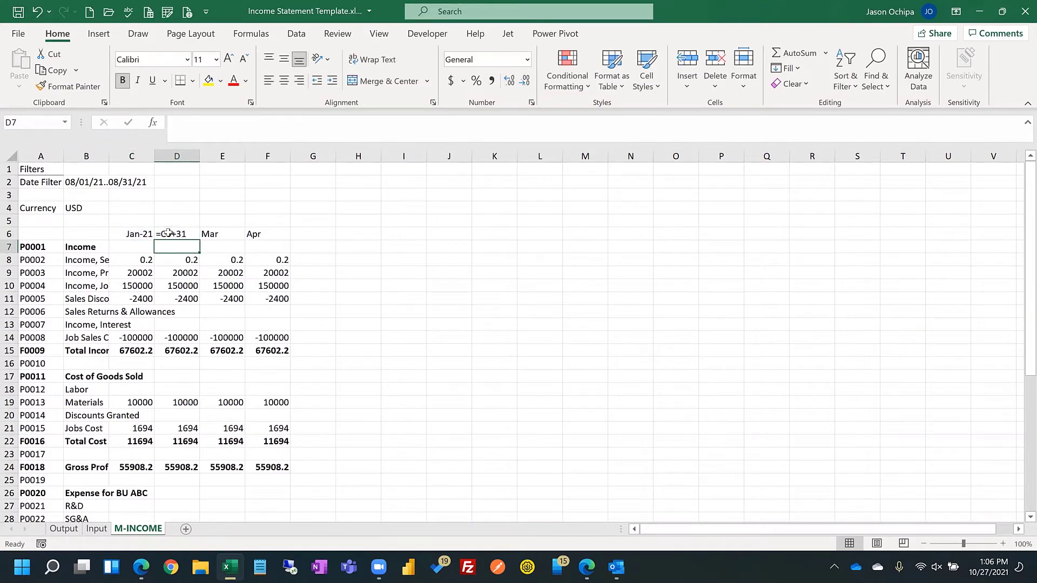
Step: Format D6 on the M-INCOME sheet as a date of type Mar-12 and re-enter its formula
left_click(169, 233)
right_click(169, 233)
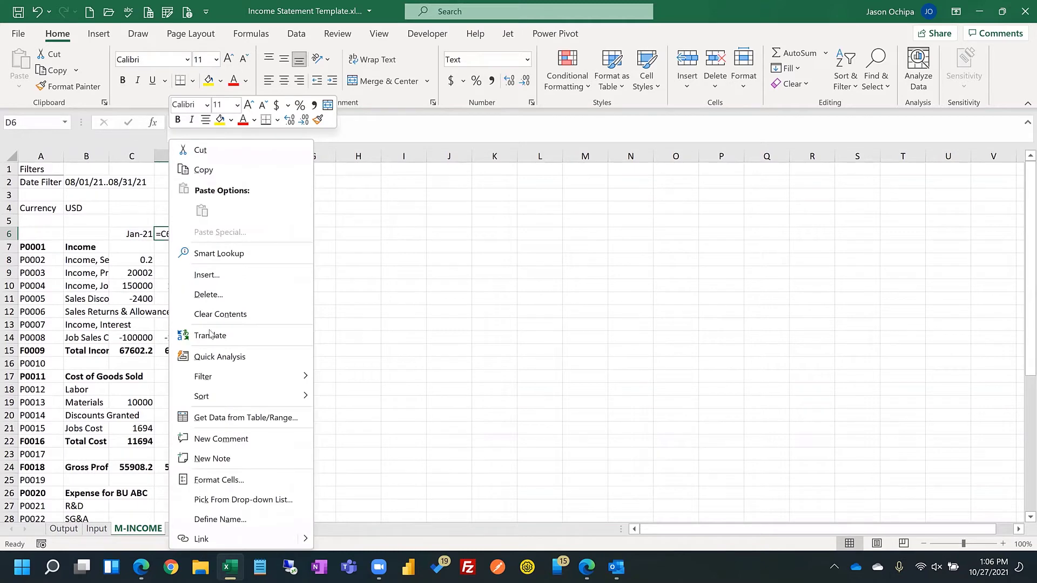
left_click(222, 480)
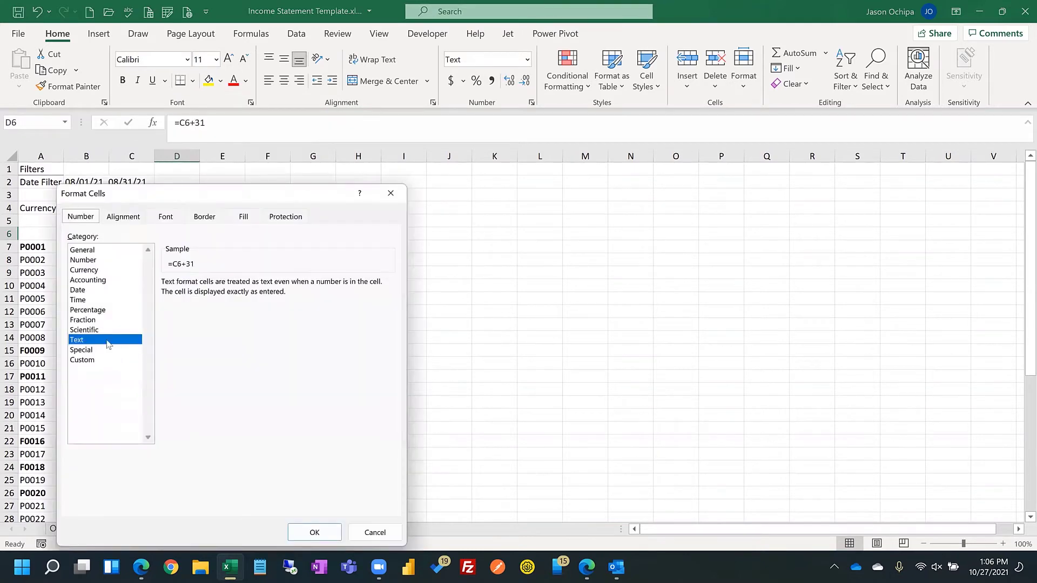
left_click(89, 291)
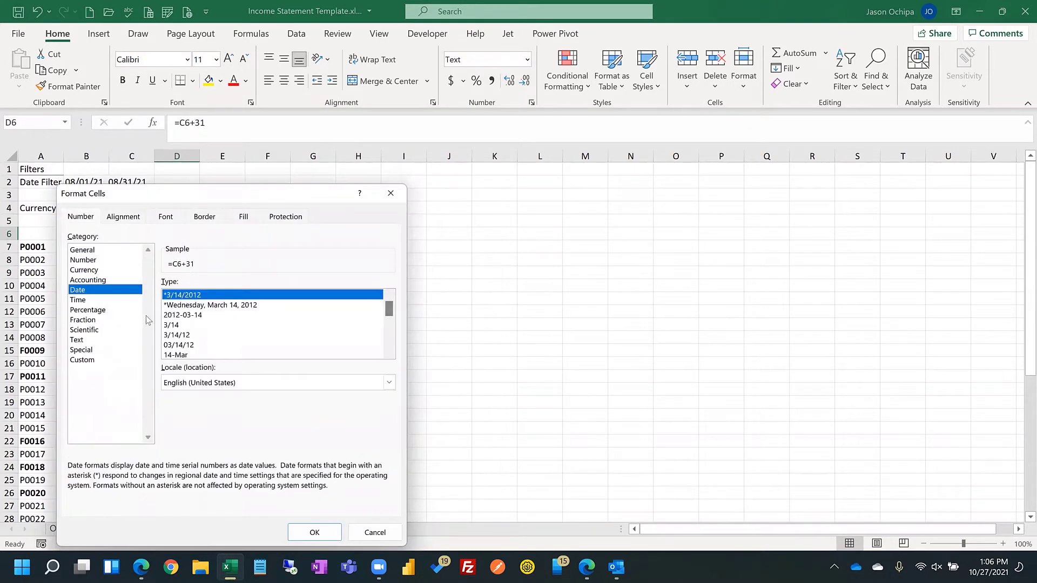
left_click(389, 350)
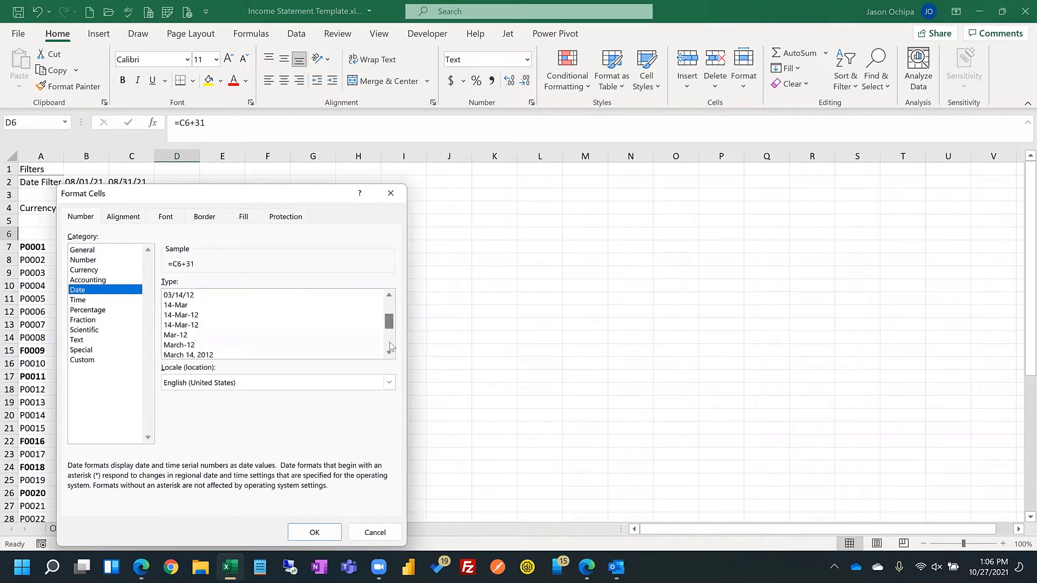
left_click(188, 335)
key("Return")
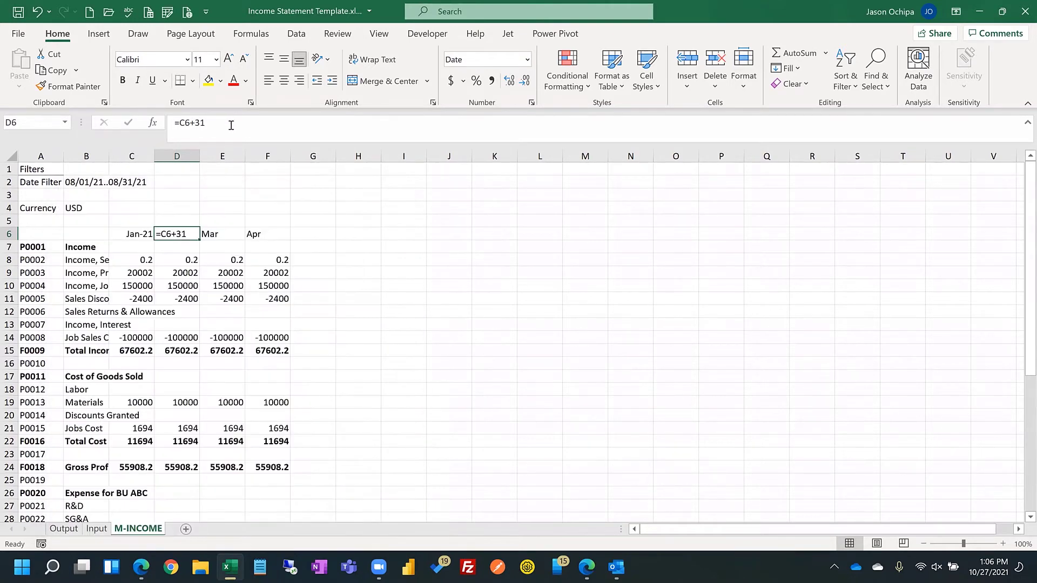
left_click(231, 124)
key("Return")
Step: Fill the D6 month formula across to F6, and make the C6:F6 headings bold with a bottom border
left_click_drag(138, 234, 112, 234)
left_click(181, 233)
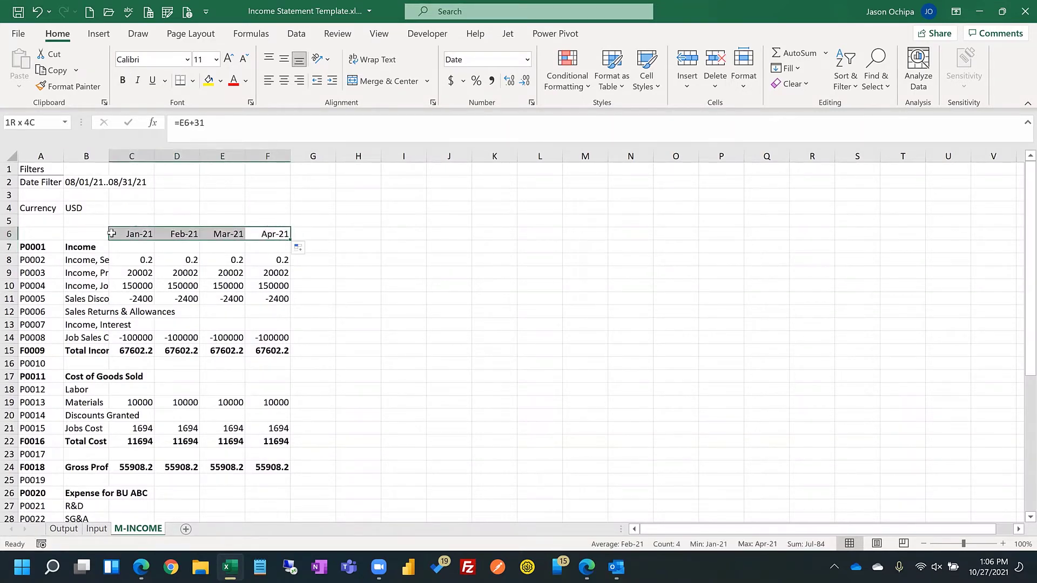
left_click(122, 80)
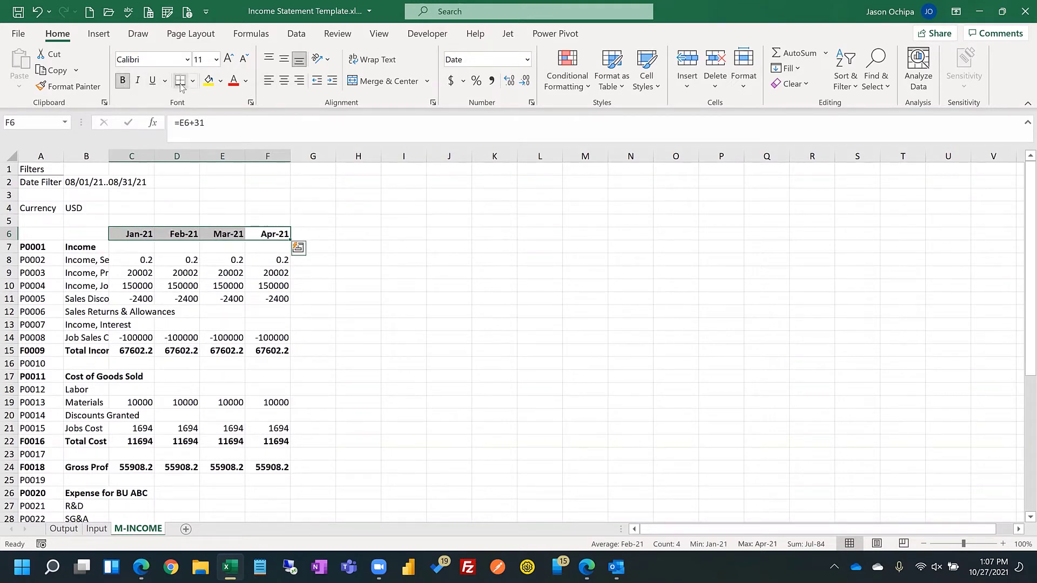
left_click(180, 81)
left_click(318, 222)
left_click(147, 259)
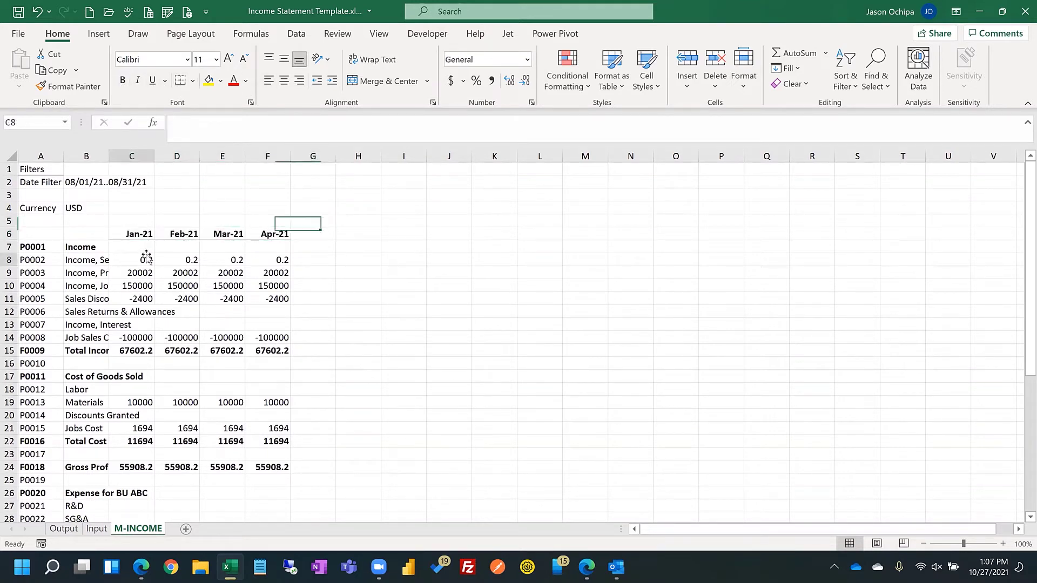
type("=")
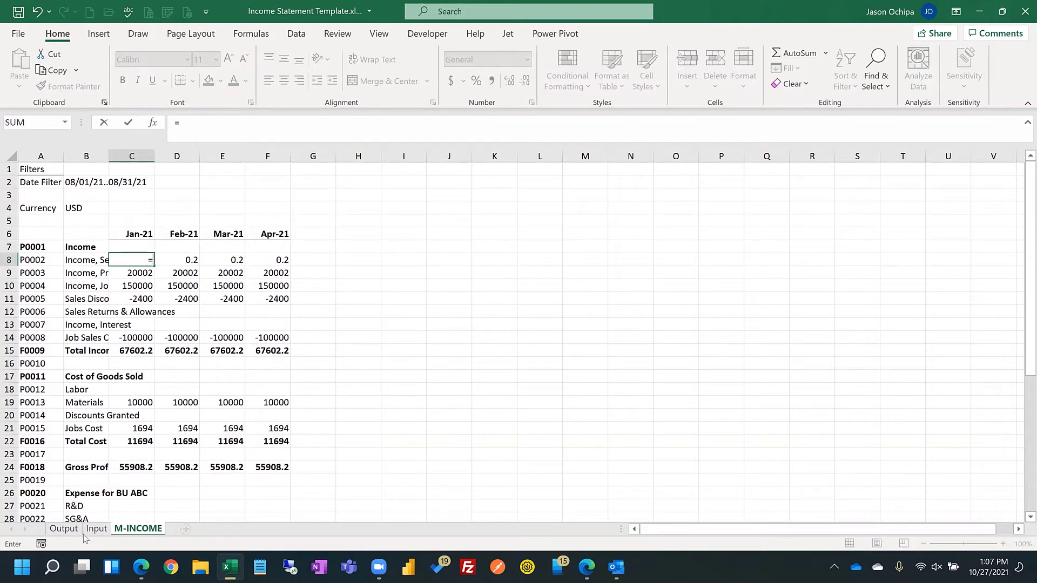
left_click(91, 529)
left_click(68, 529)
key("Escape")
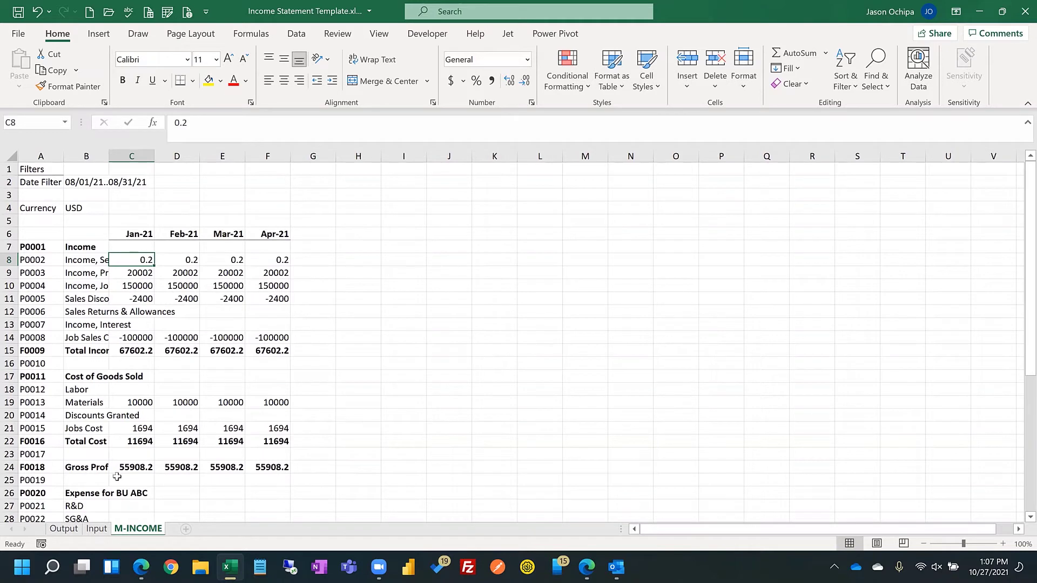
Step: Copy the month headings C6:F6 from the M-INCOME sheet to C6:F6 on the Output sheet
left_click(139, 231)
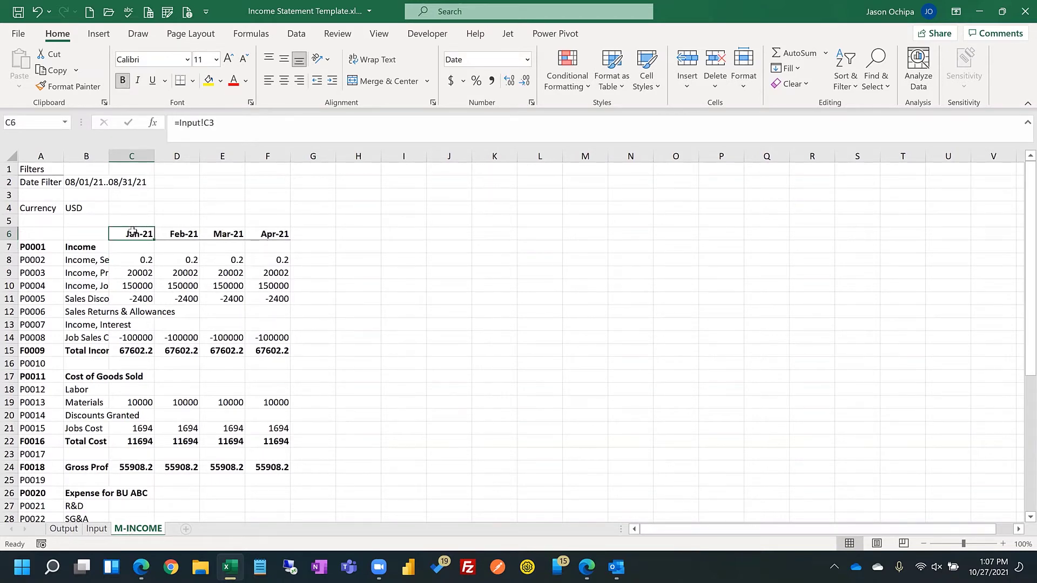
left_click_drag(134, 233, 281, 235)
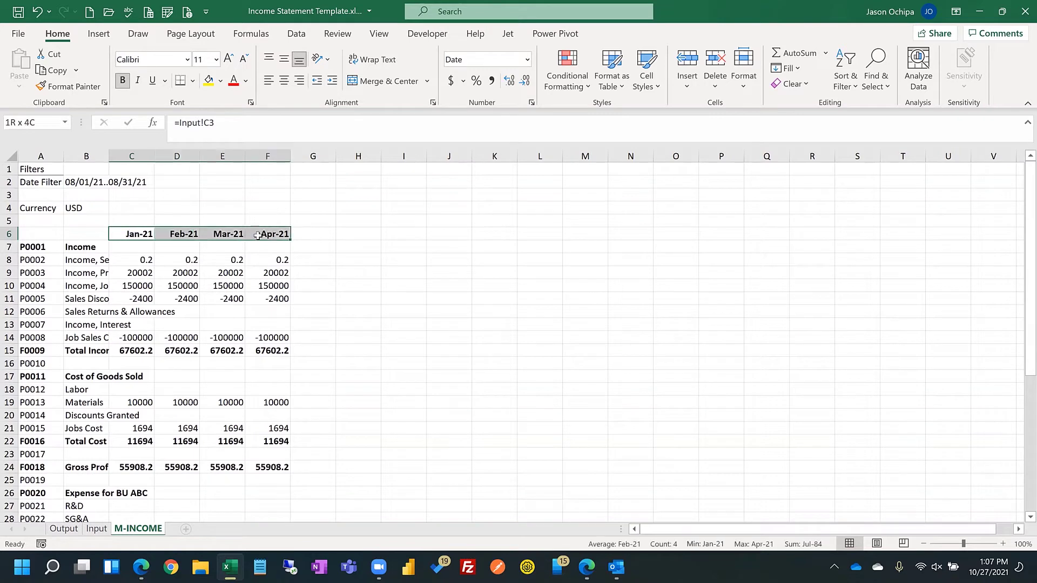
key("ctrl+c")
left_click(63, 529)
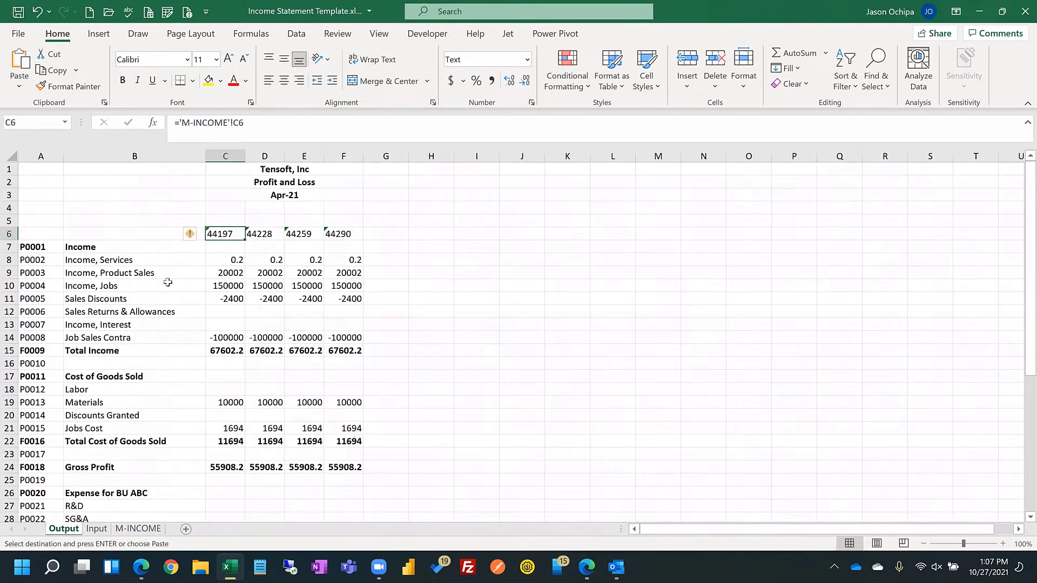
key("ctrl+v")
left_click(476, 324)
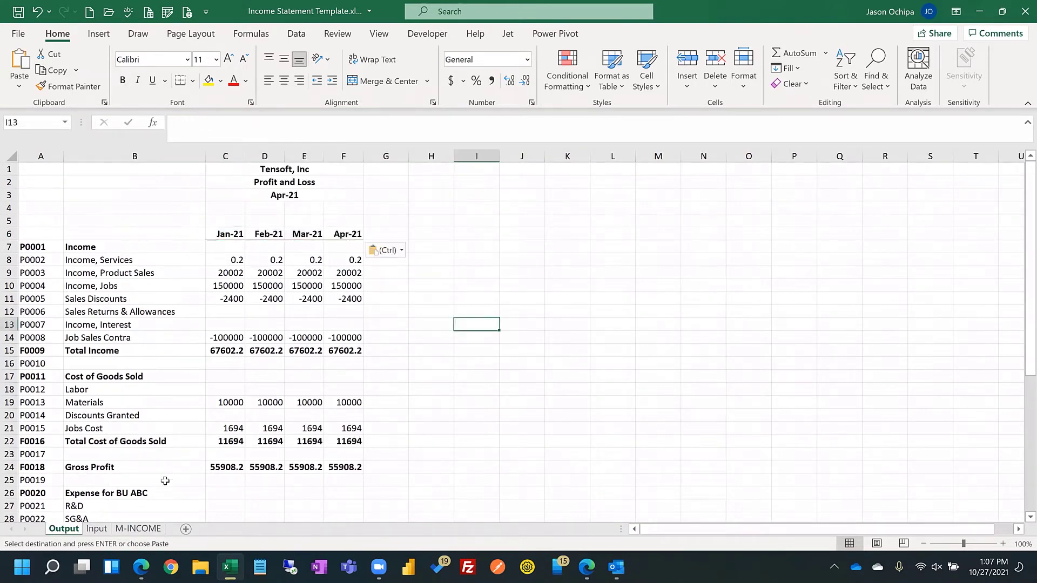
Step: Replace the headings in C6:F6 of the M-INCOME sheet with the plain text Jan, Feb, Mar and Apr
left_click(138, 529)
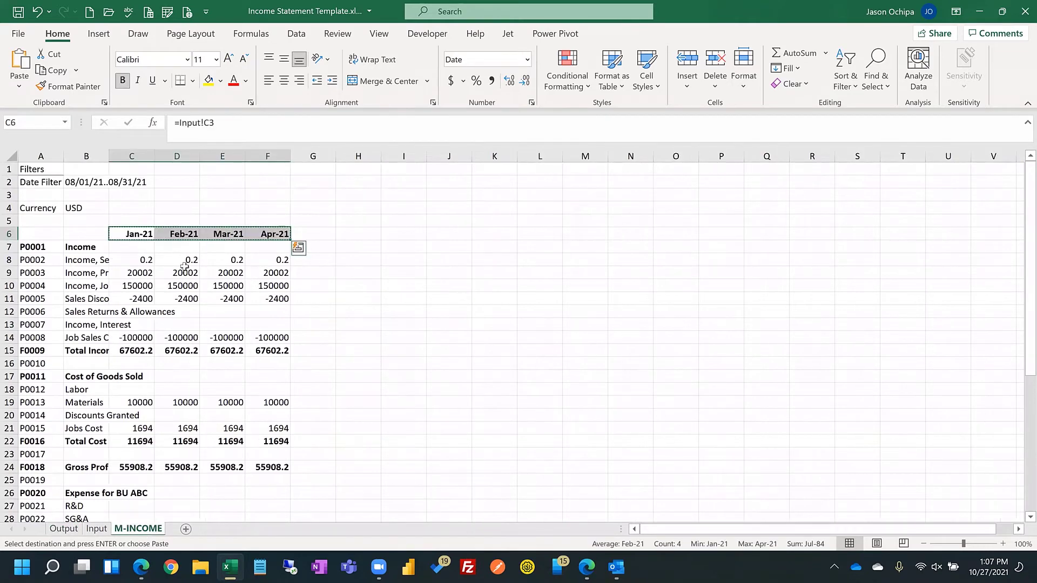
left_click(147, 233)
type("Jan")
key("Tab")
type("Feb")
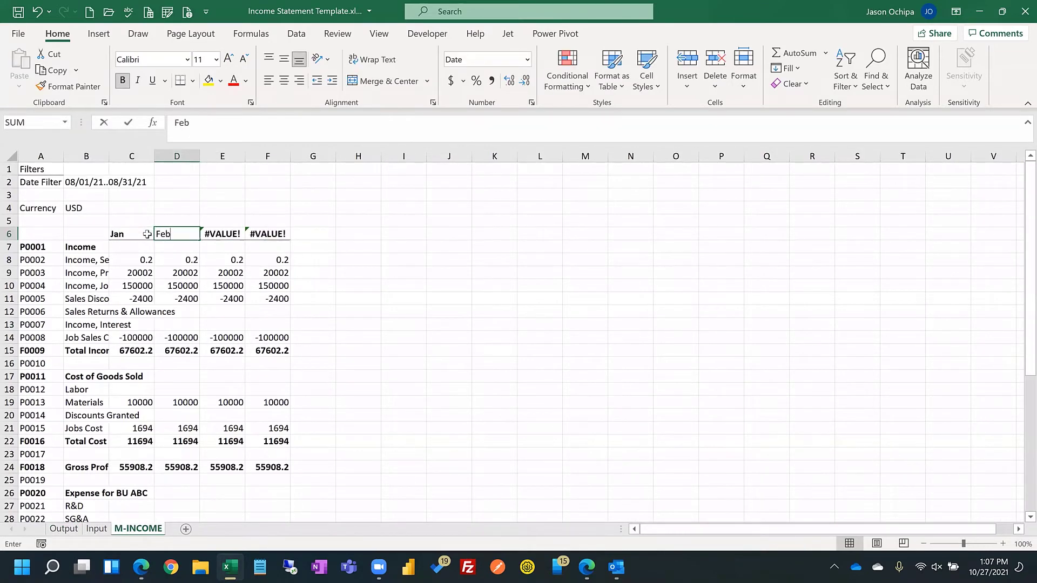
key("Tab")
type("Mar")
key("Tab")
type("Apr")
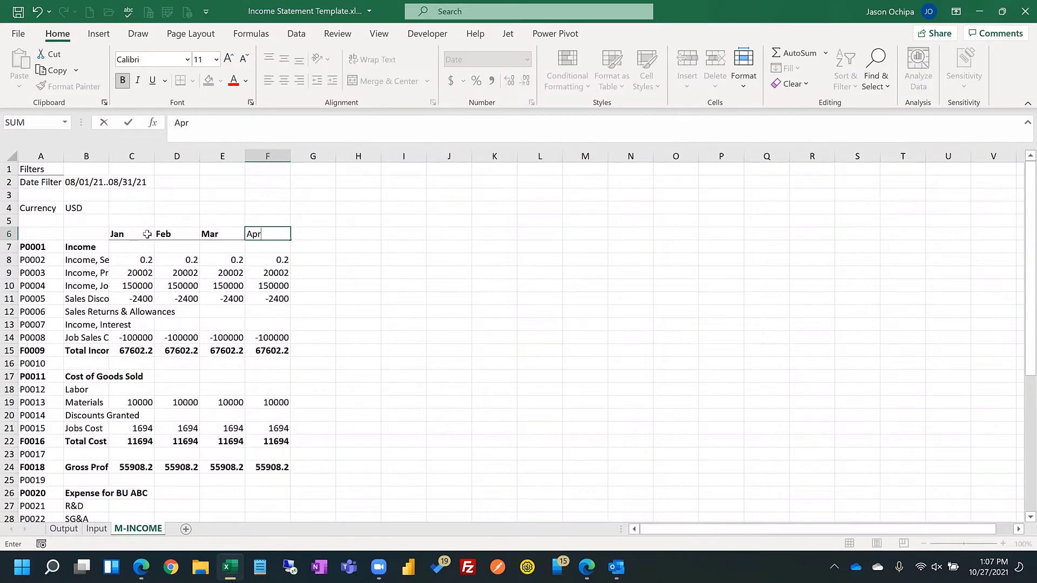
key("Return")
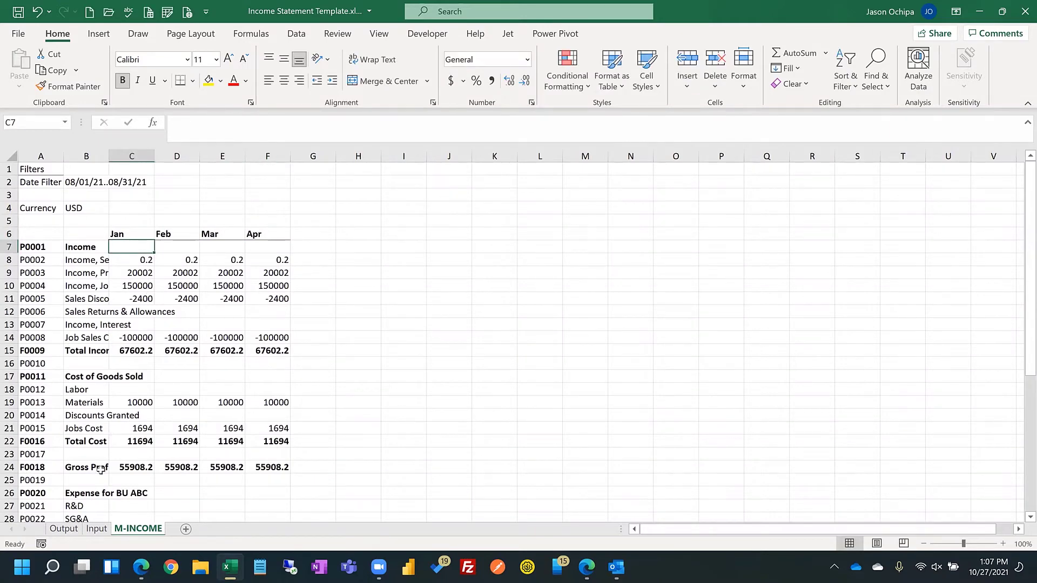
Step: Link C8 on the Output sheet to the Income, Services amount with the formula ='M-INCOME'!C8
left_click(63, 528)
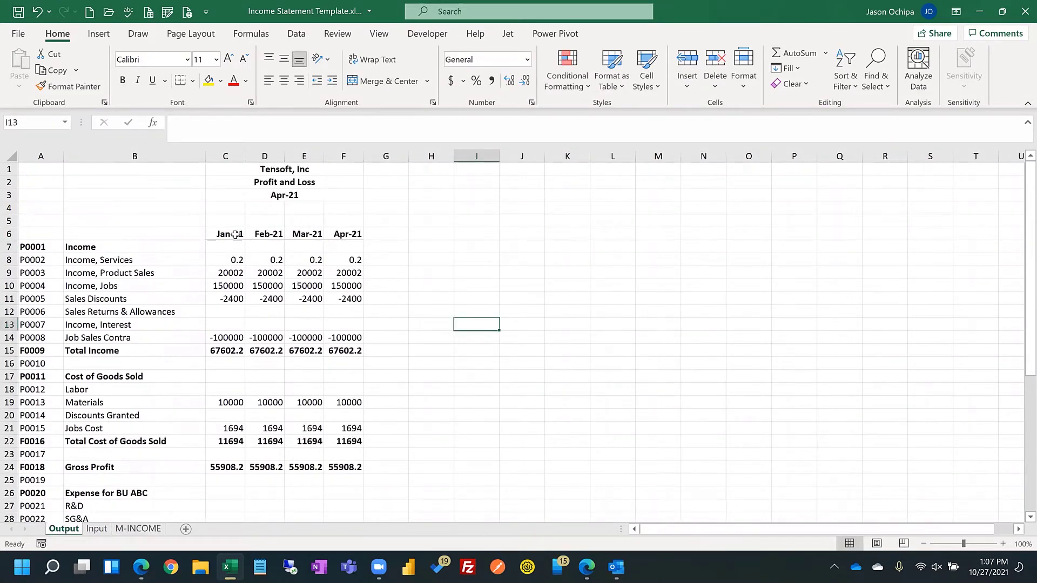
left_click(223, 261)
type("=")
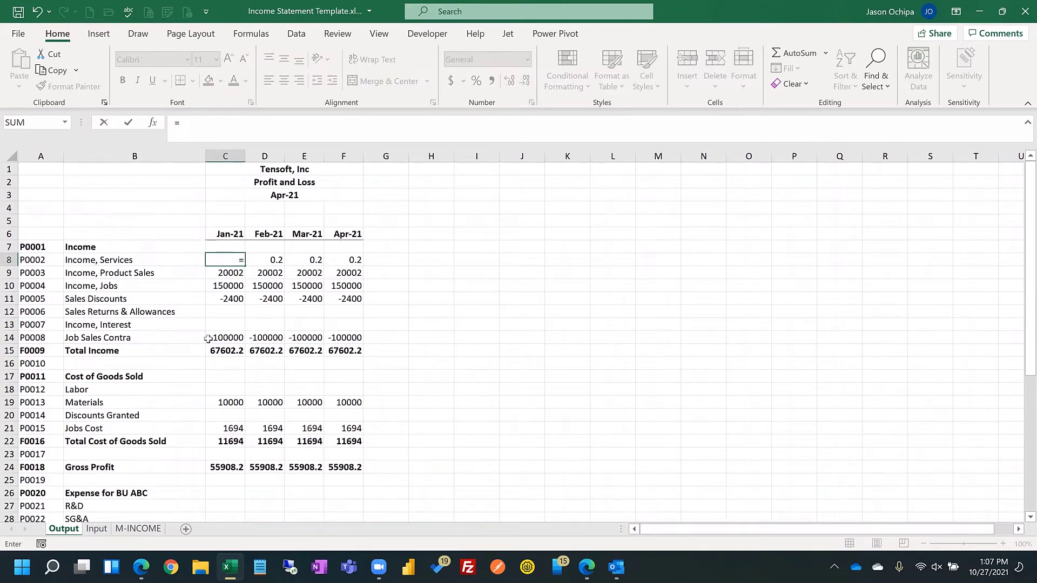
left_click(125, 526)
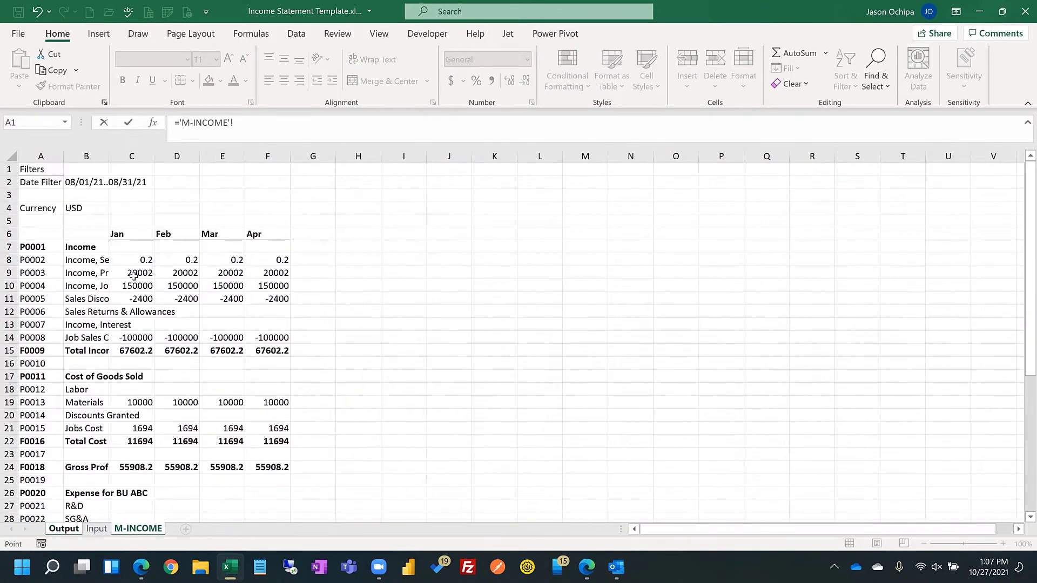
left_click(134, 261)
key("Return")
Step: Apply comma style without decimals to C8 on the Output sheet and fill it through F15
left_click(230, 260)
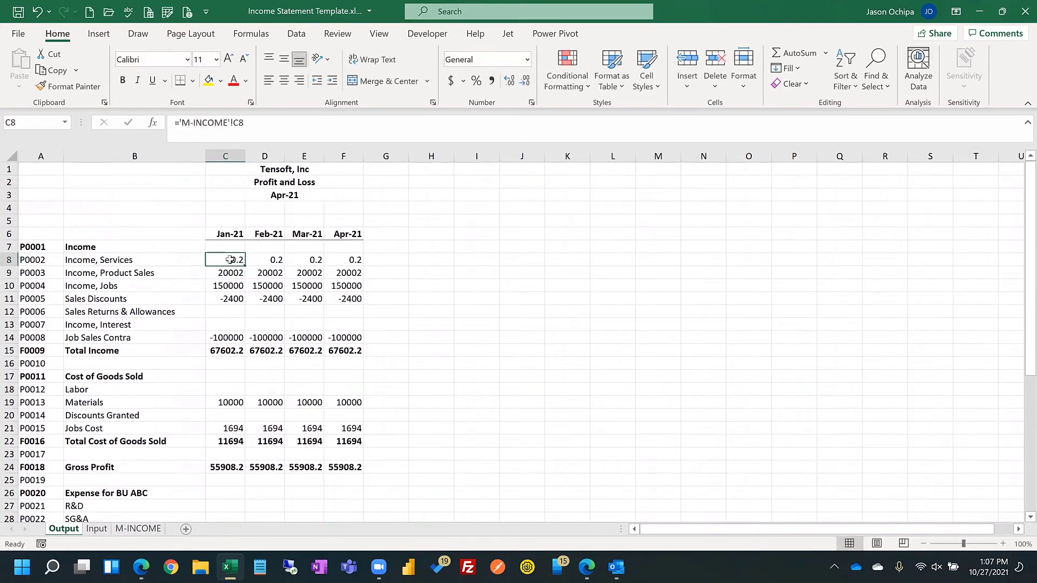
left_click(490, 82)
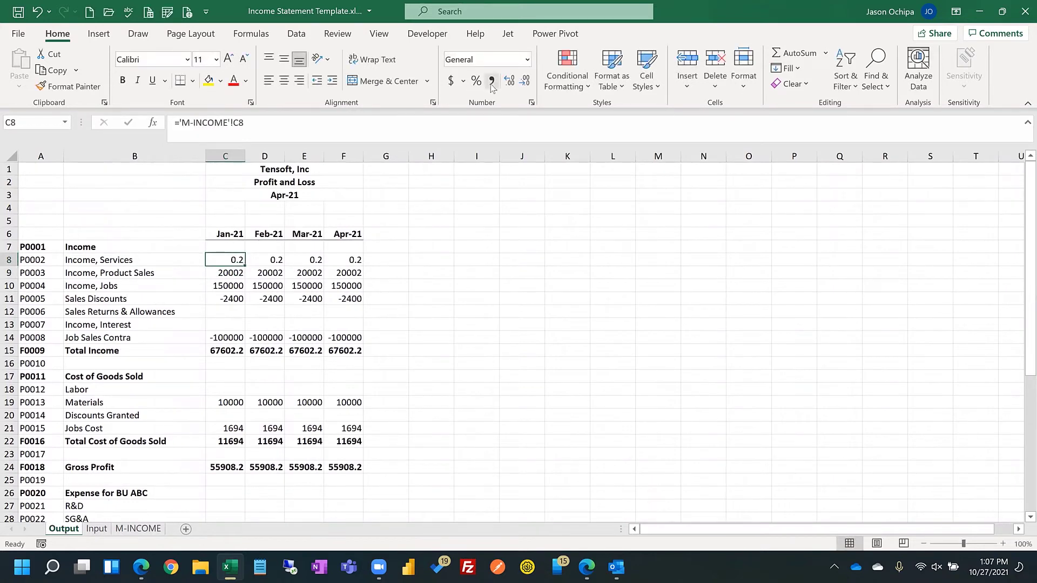
double_click(525, 83)
left_click_drag(247, 267, 353, 354)
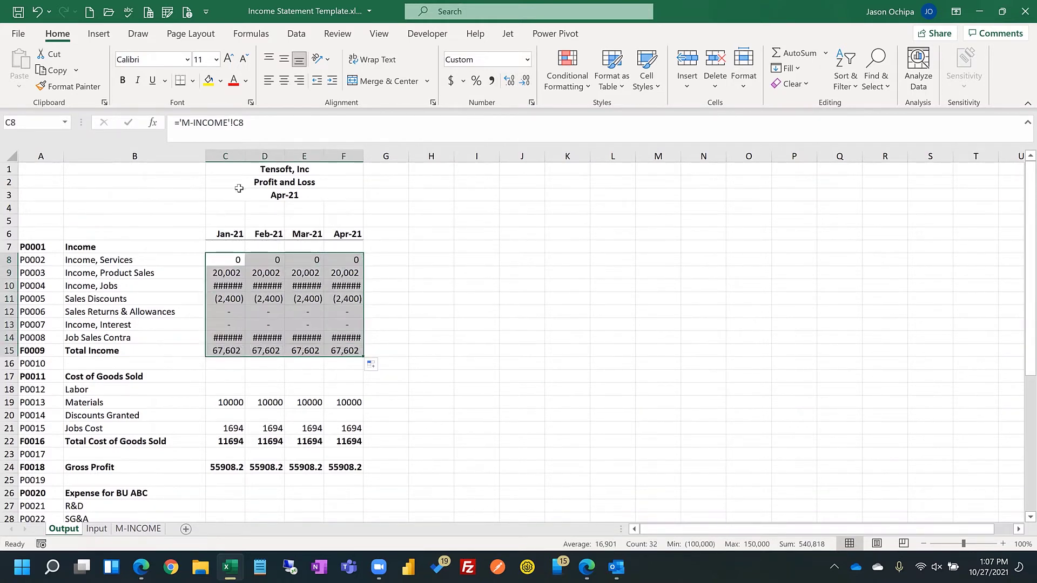
Step: Copy the Total Income row C15:F15 into the Cost of Goods Sold rows 18 to 22 and Gross Profit row 24
left_click_drag(227, 350, 348, 351)
key("ctrl+c")
left_click_drag(228, 390, 225, 445)
key("ctrl+v")
left_click(225, 467)
key("ctrl+v")
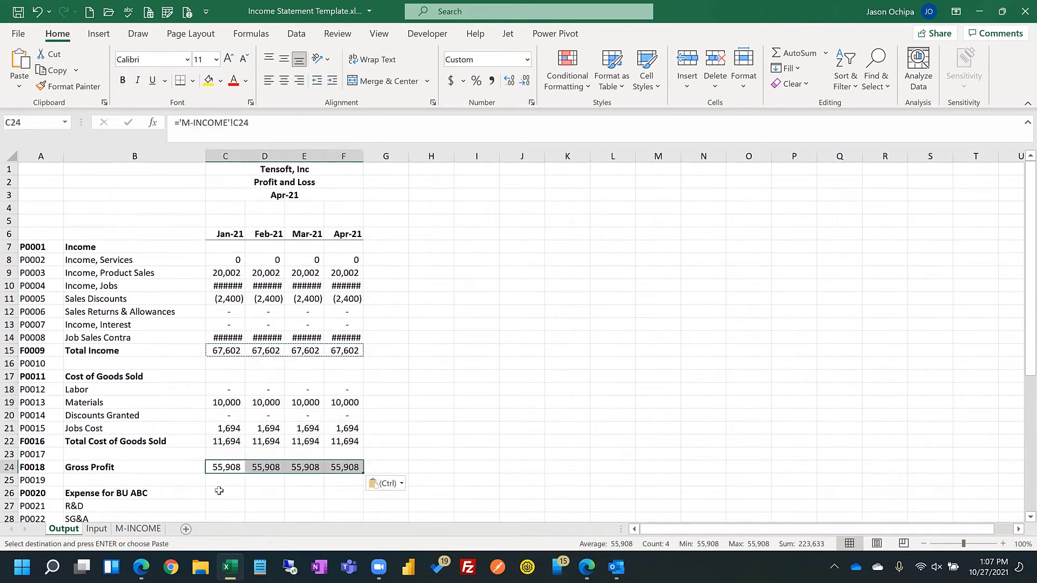
Step: Paste the copied Total Income row into the expense rows 27 to 42 and Net Income row 44
left_click(219, 490)
scroll(220, 432, "down", 4)
left_click(222, 364)
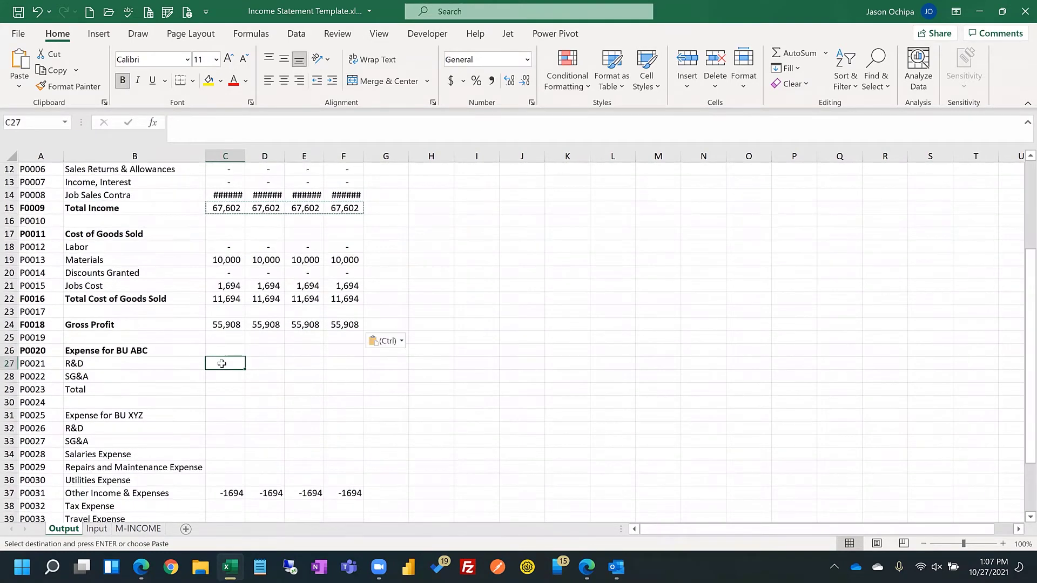
scroll(222, 363, "down", 5)
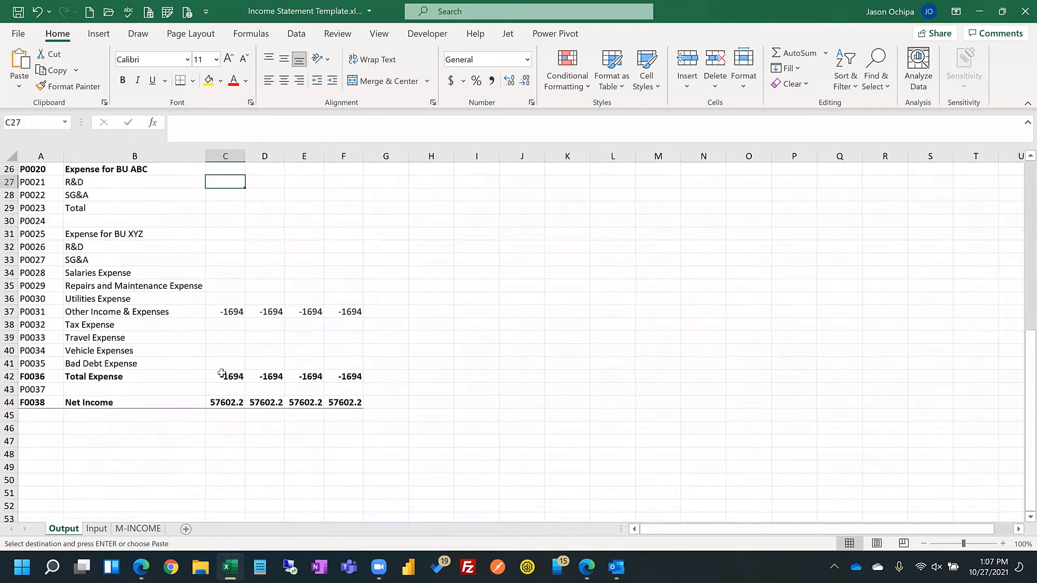
left_click(221, 374, "shift")
key("ctrl+v")
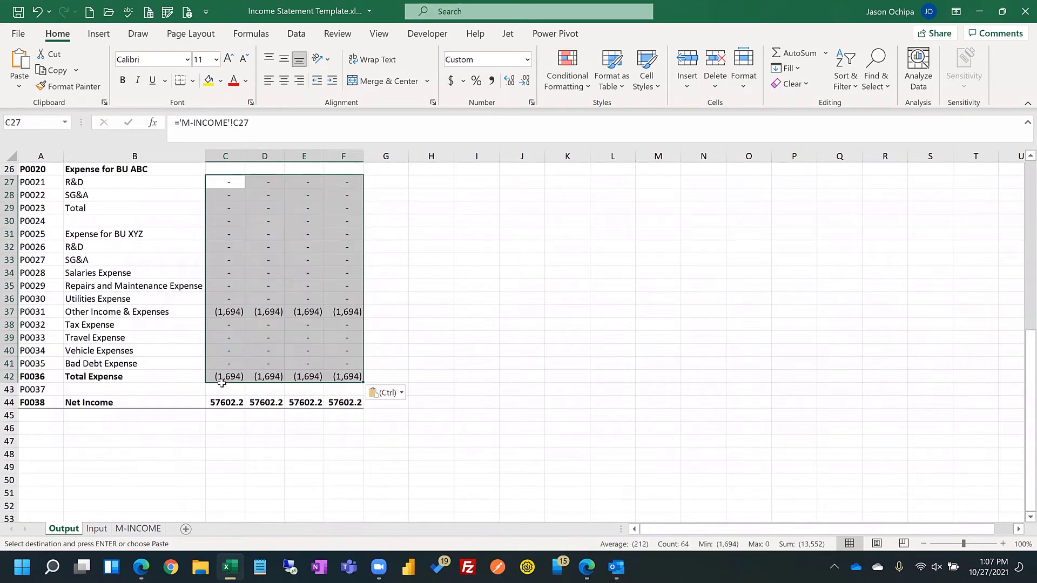
left_click(219, 402)
key("ctrl+v")
Step: Autofit the widths of columns C to F on the Output sheet
left_click(217, 377)
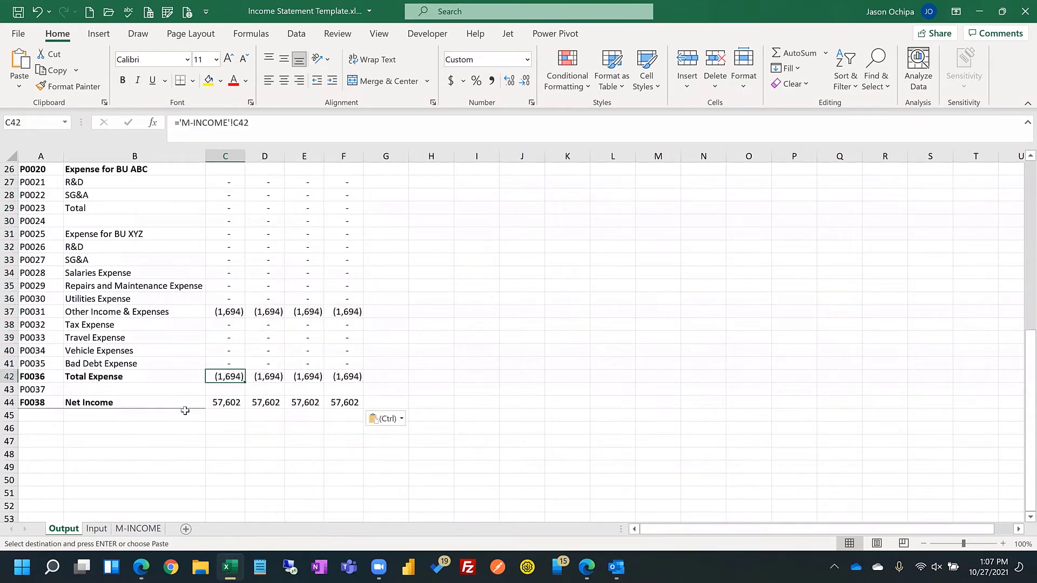
scroll(230, 402, "up", 1)
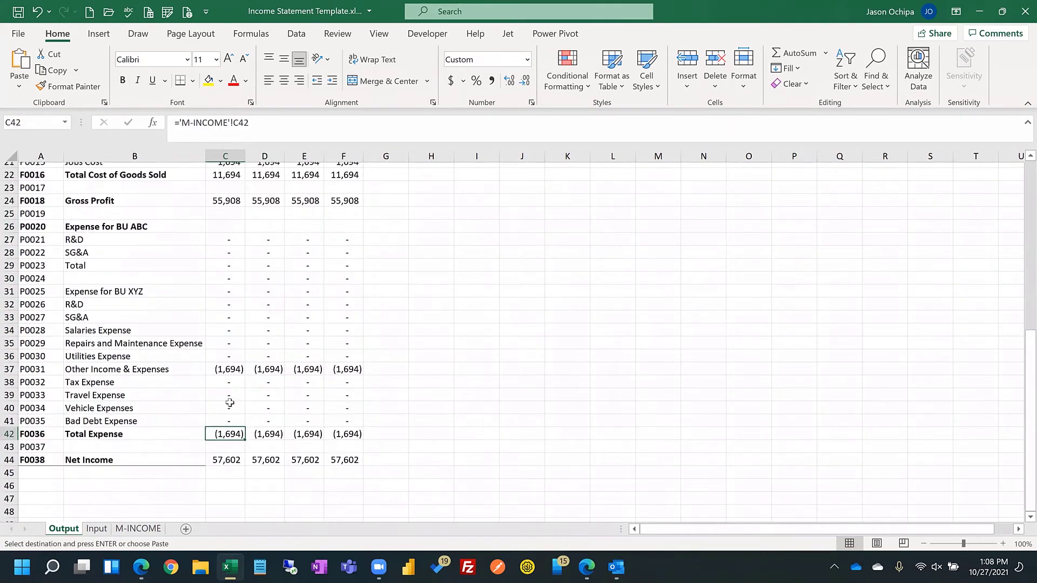
scroll(227, 400, "down", 2)
scroll(224, 383, "up", 6)
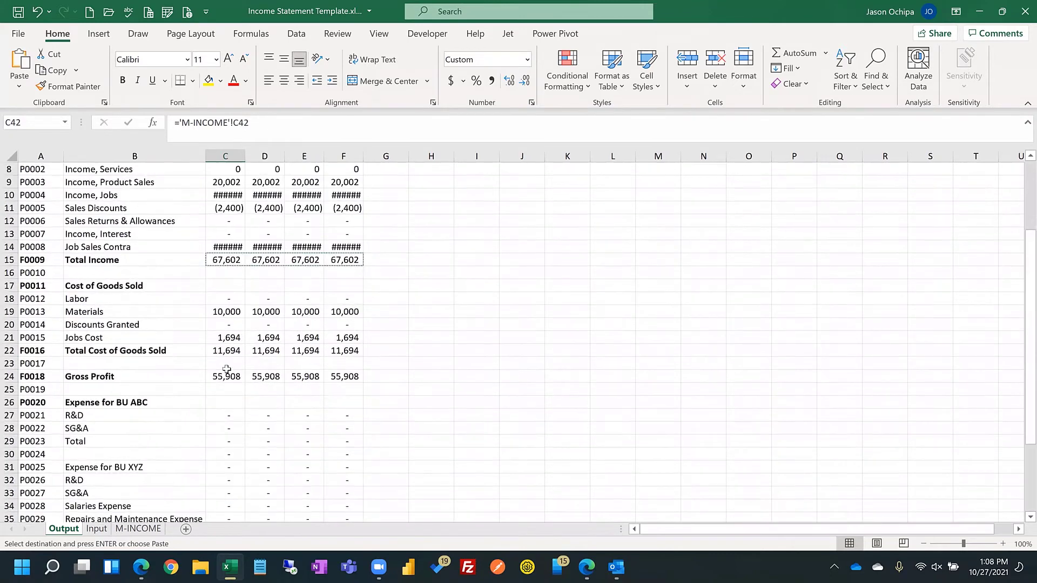
left_click(351, 156, "shift")
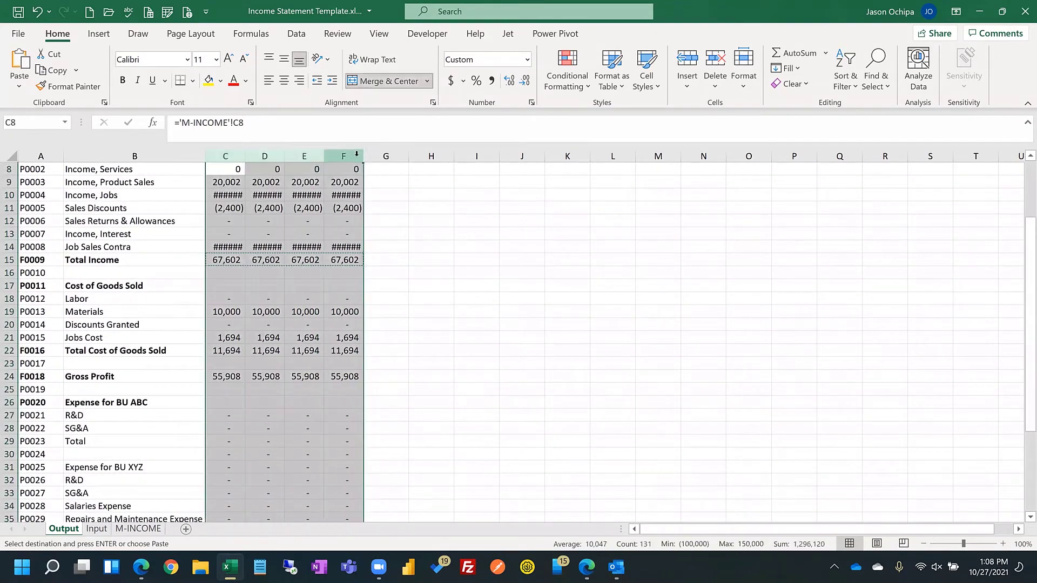
double_click(363, 156)
Step: Calculate Total Income in C15 as the SUM of C8:C14 and copy the formula across to F15
left_click(232, 261)
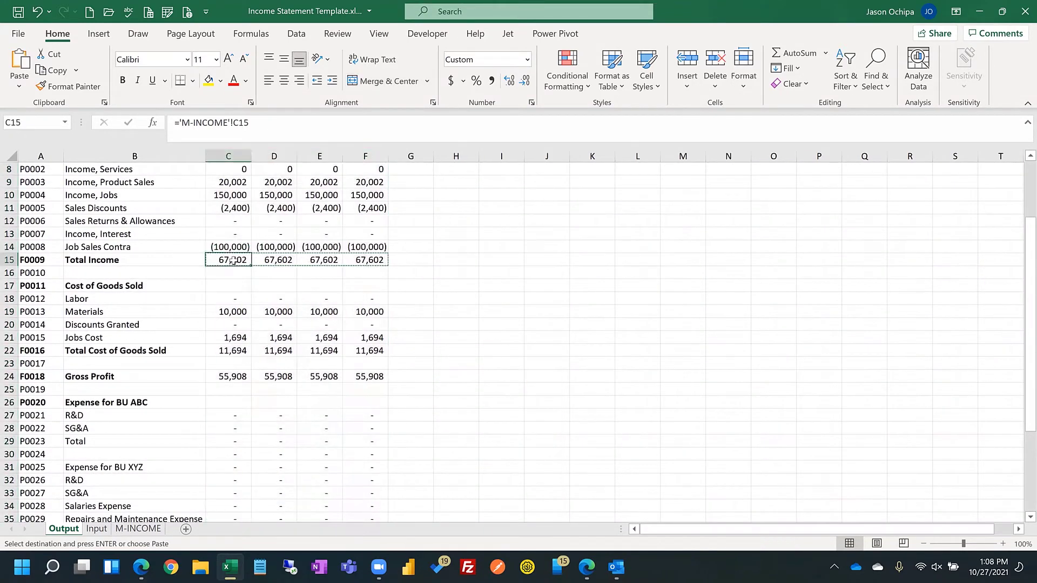
scroll(233, 260, "up", 3)
type("=sum(")
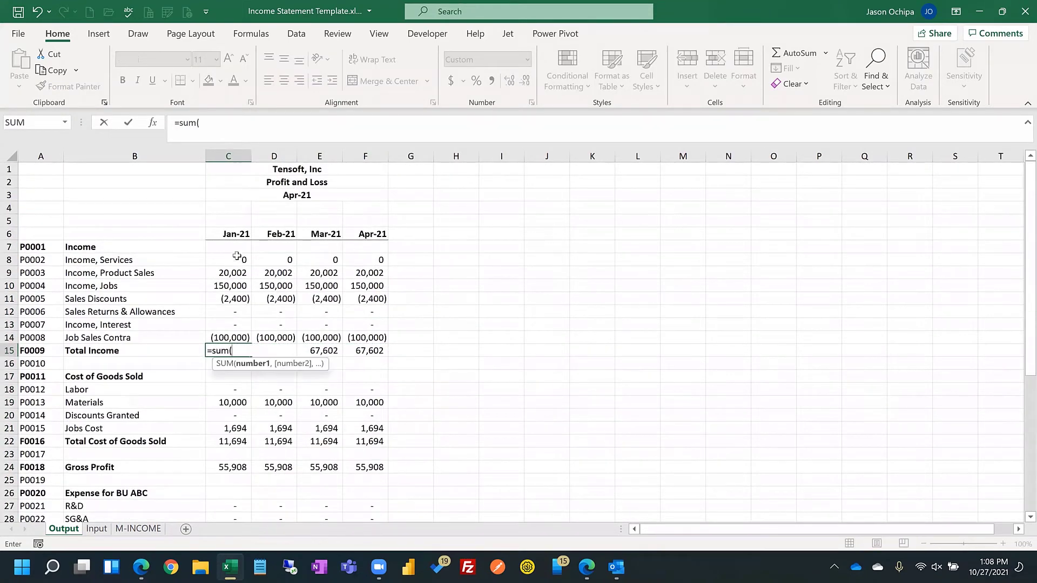
left_click_drag(221, 336, 221, 262)
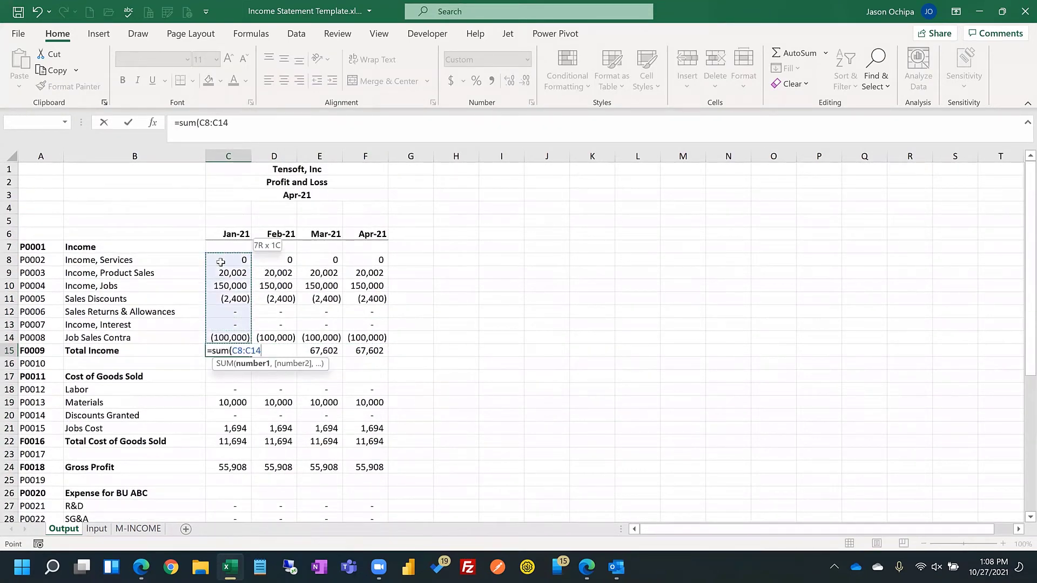
key("Return")
key("Up")
key("ctrl+c")
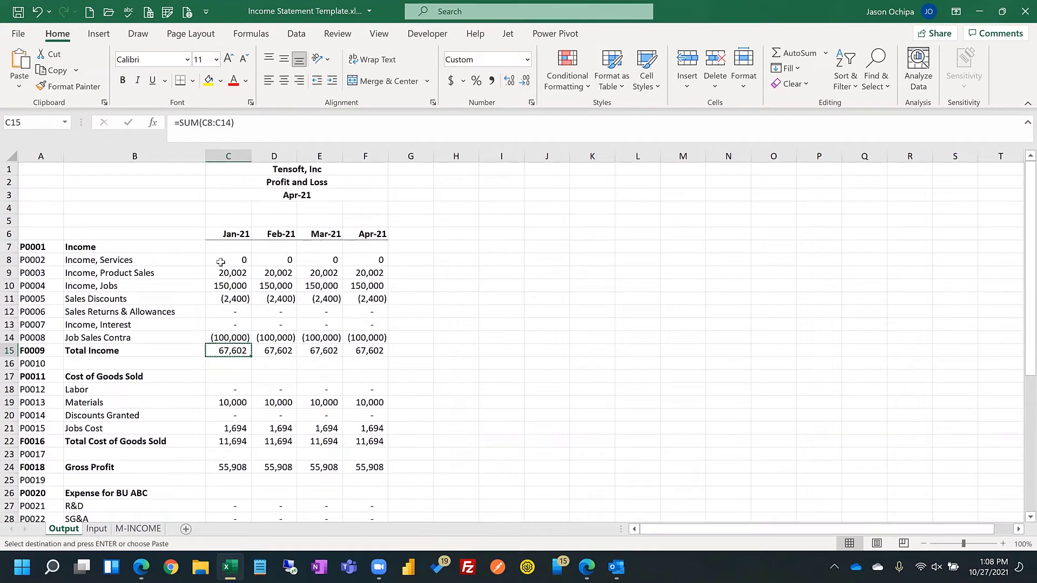
key("shift+Right")
key("shift+Right")
key("shift+Right")
key("ctrl+v")
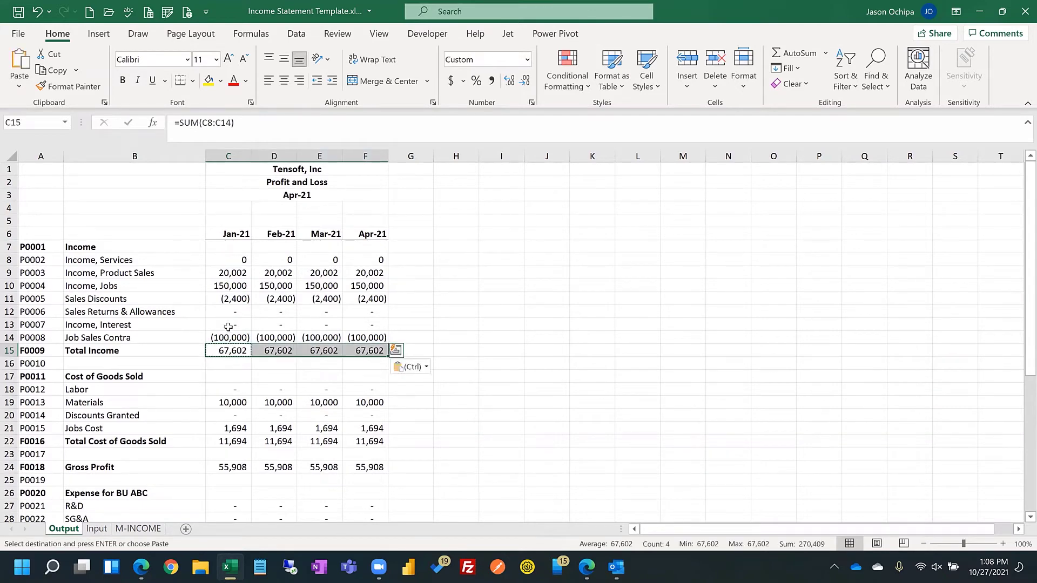
Step: Calculate Total Cost of Goods Sold in C22 as the SUM of C18:C21 and copy it across to F22
left_click(226, 441)
type("=sum(")
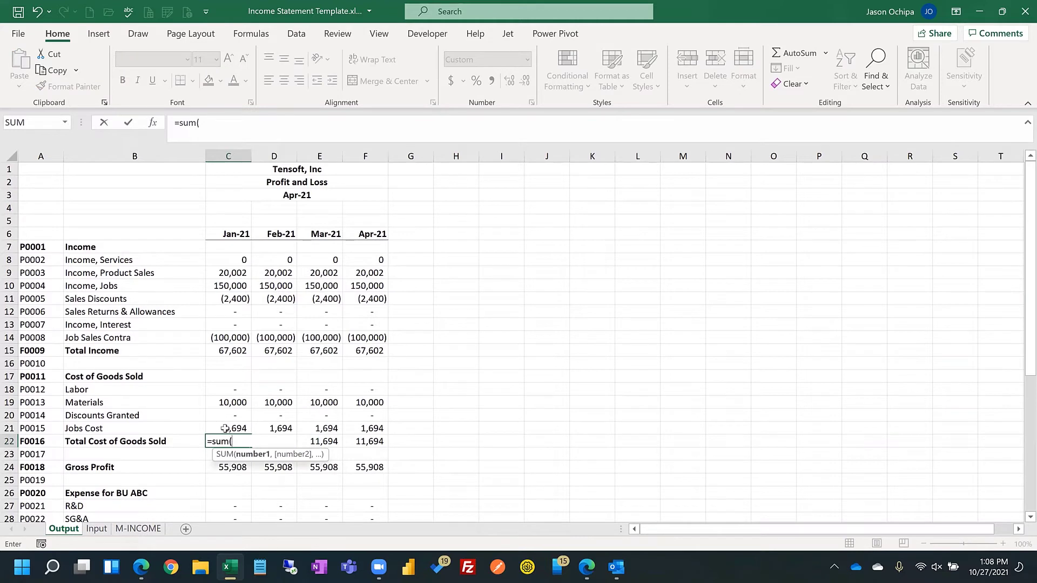
left_click_drag(225, 428, 225, 390)
key("Return")
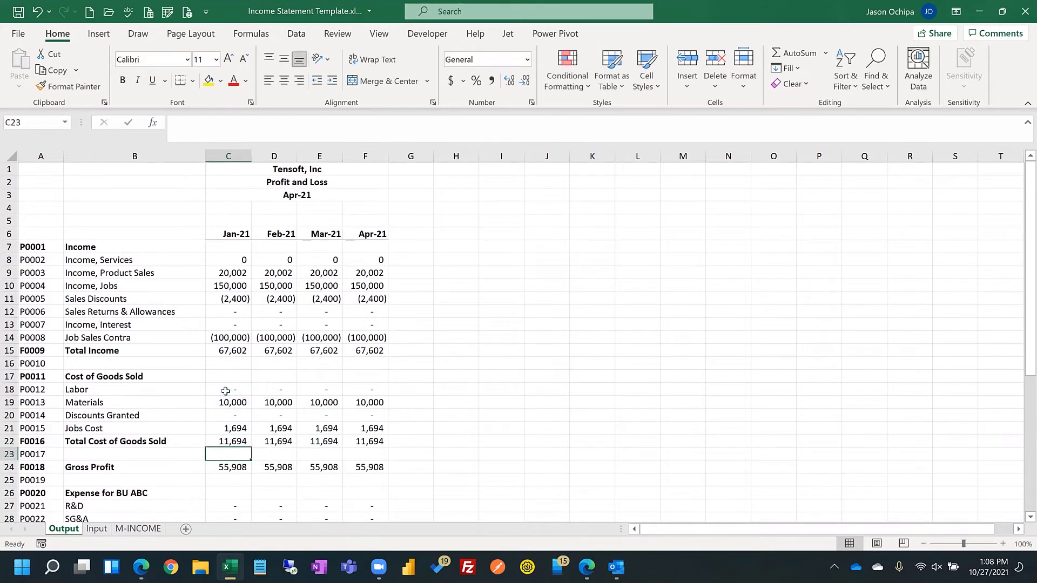
left_click(227, 441)
key("ctrl+c")
left_click_drag(227, 441, 365, 441)
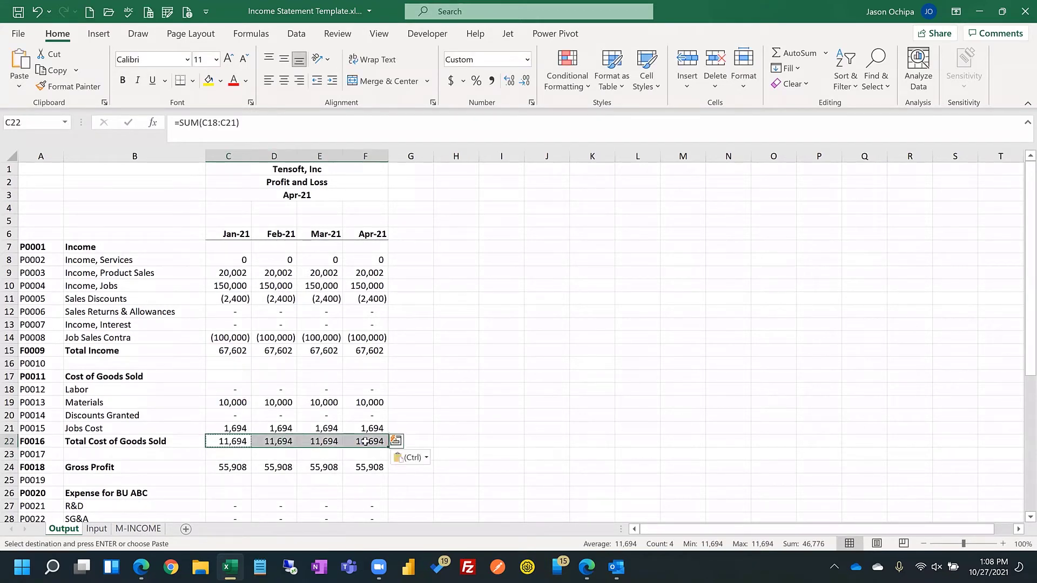
key("ctrl+v")
Step: Calculate Gross Profit in C24 with the formula =C15-C22 and copy it across to F24
scroll(365, 441, "down", 3)
left_click(227, 364)
type("=")
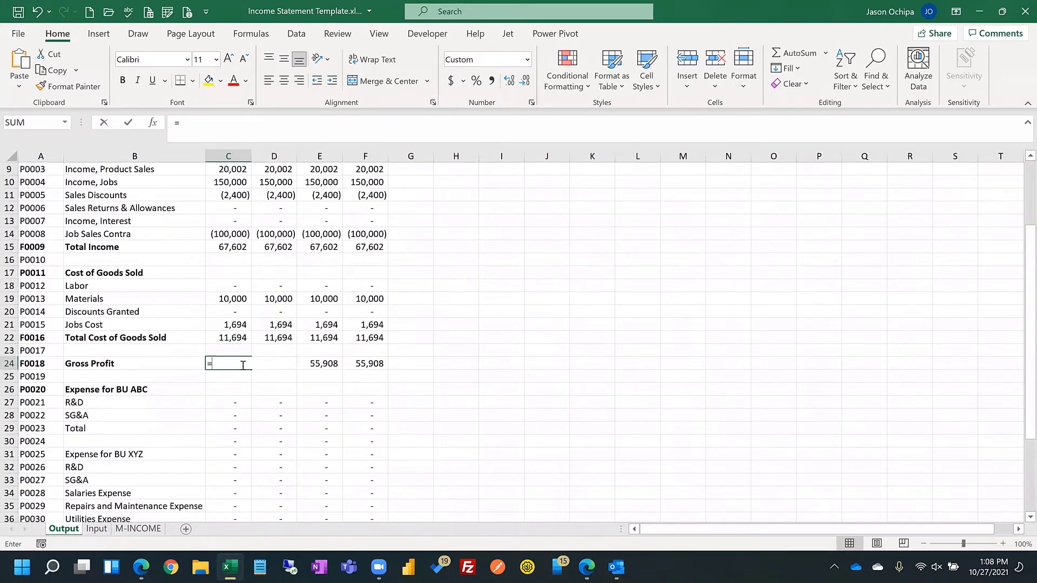
left_click(230, 242)
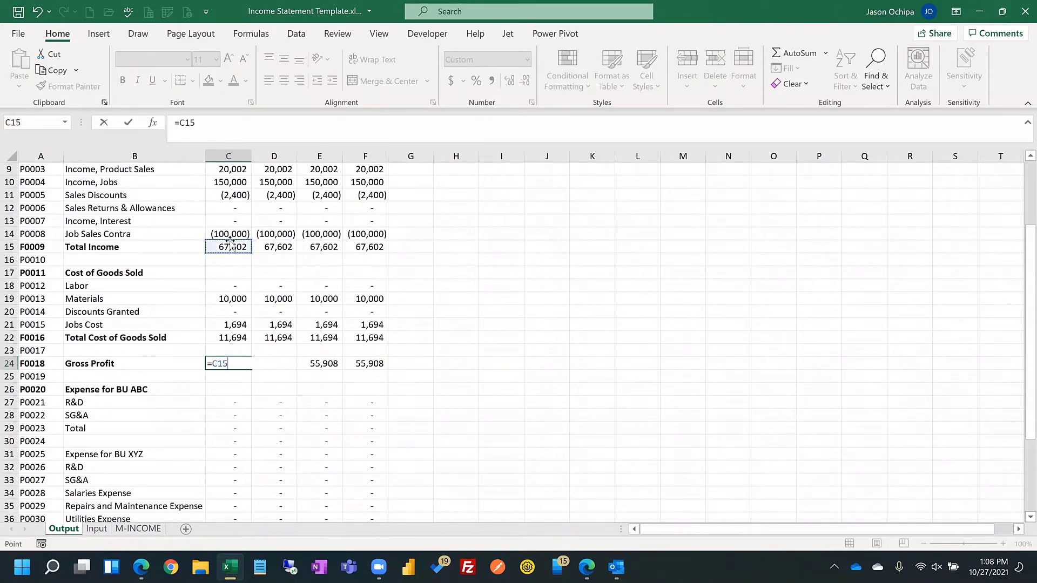
type("-")
left_click(236, 337)
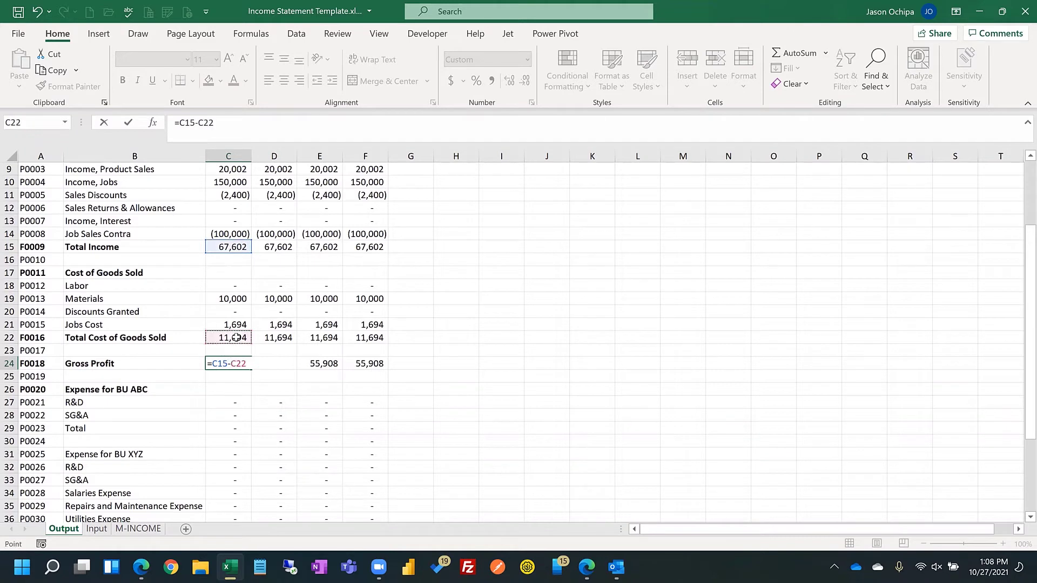
key("ctrl+Return")
key("ctrl+c")
key("shift+Right")
key("shift+Right")
key("shift+Right")
key("ctrl+v")
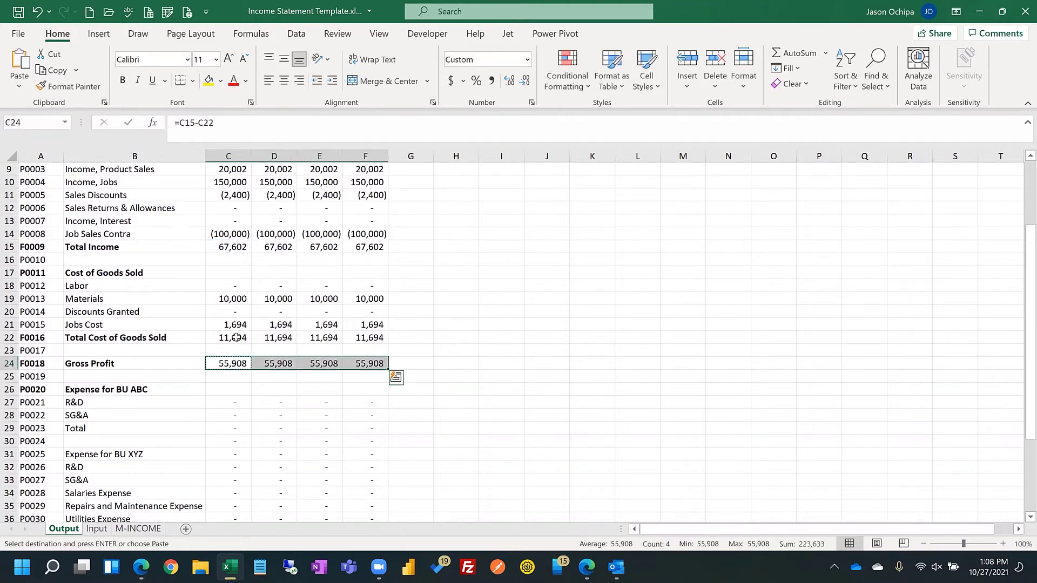
Step: Add a bottom border to the SG&A cells C28:F28 and blank out C30:F31 with a copied empty cell
left_click_drag(230, 417, 372, 416)
left_click(181, 83)
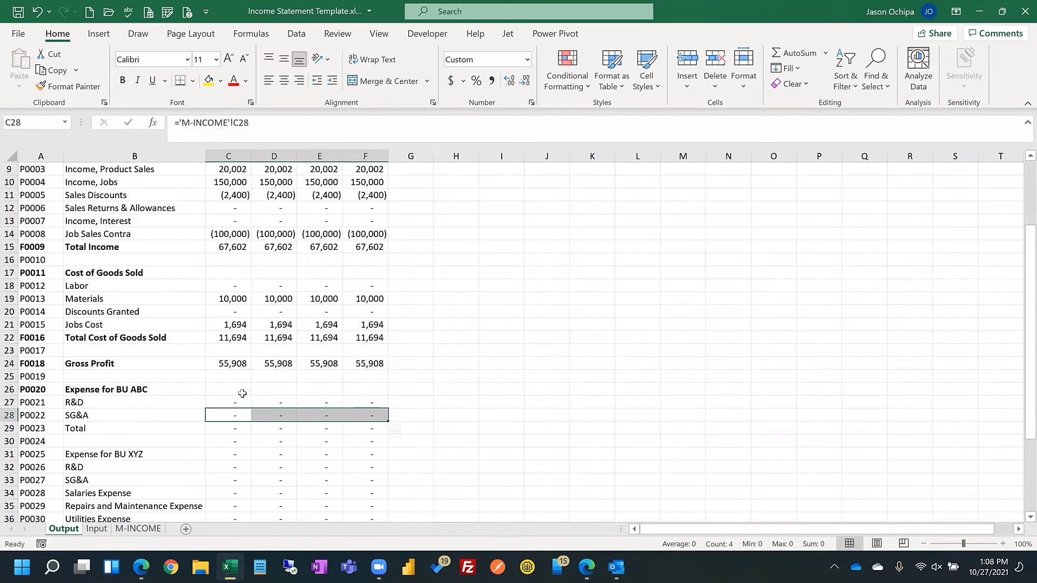
left_click(202, 440)
left_click_drag(231, 438, 364, 450)
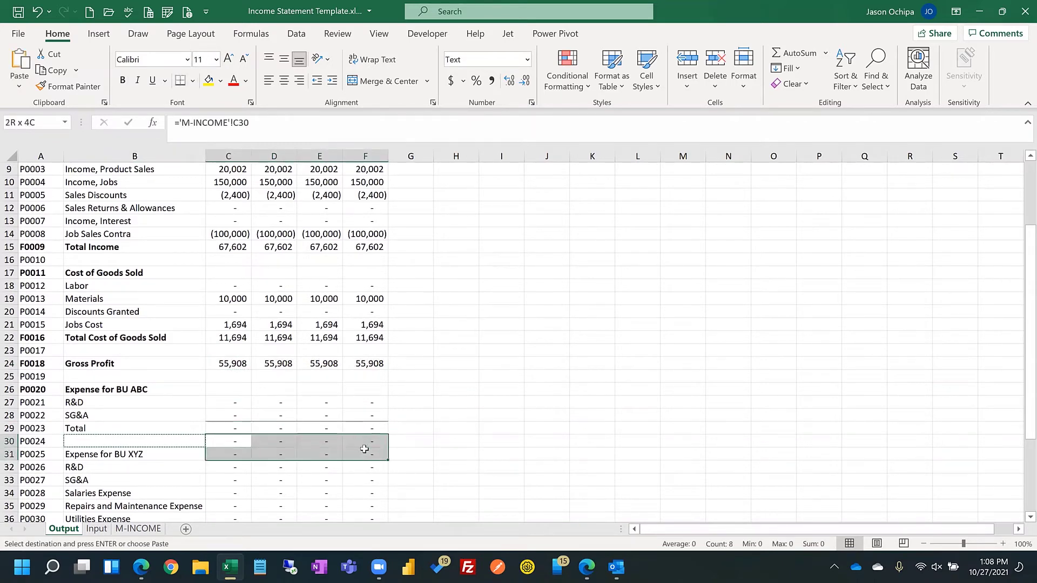
key("ctrl+v")
Step: Calculate Total Expense in C42 as the SUM of C32:C41
scroll(364, 449, "down", 2)
scroll(365, 449, "down", 4)
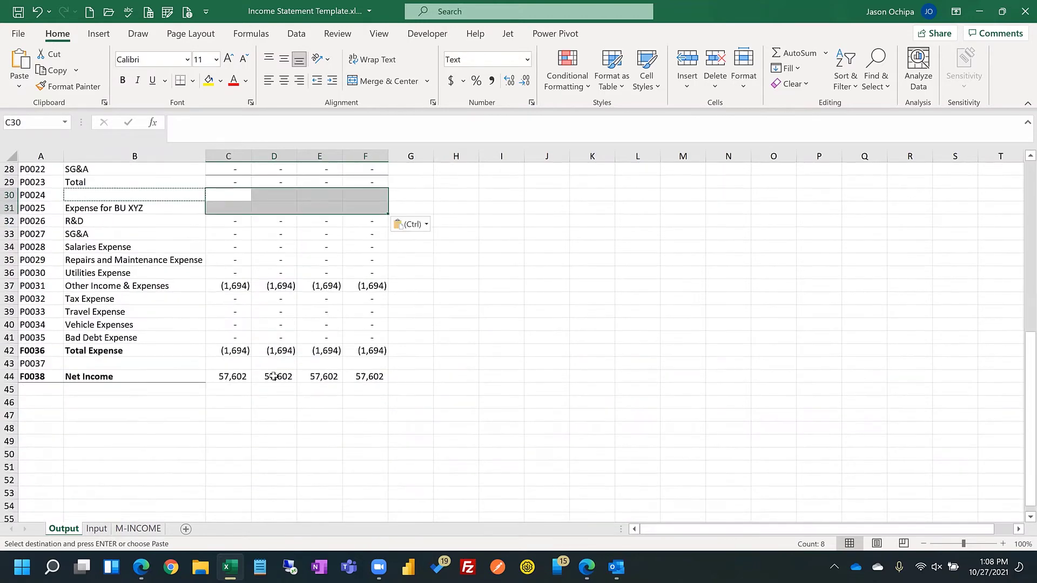
left_click(241, 351)
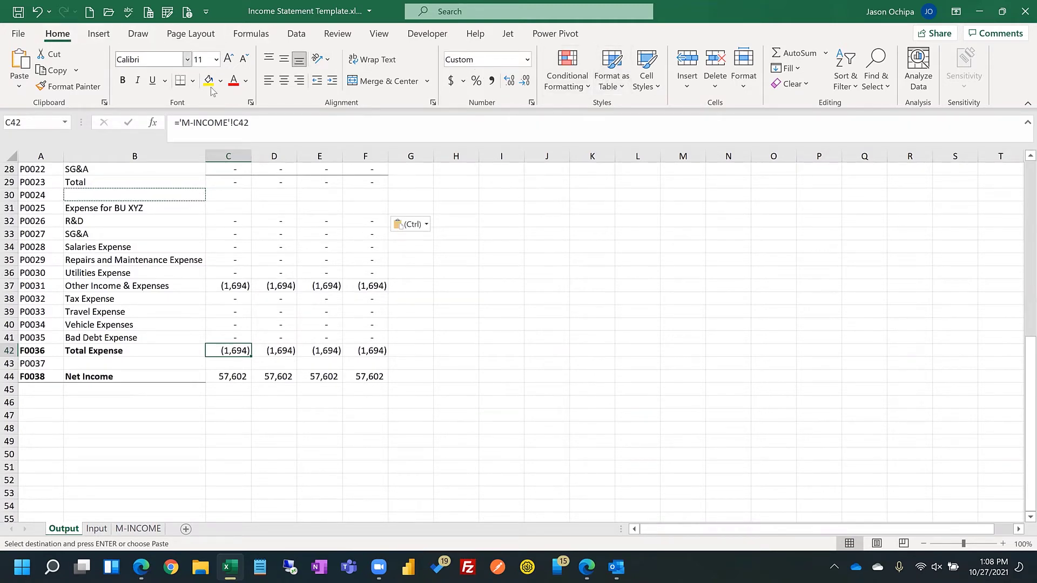
type("=sum")
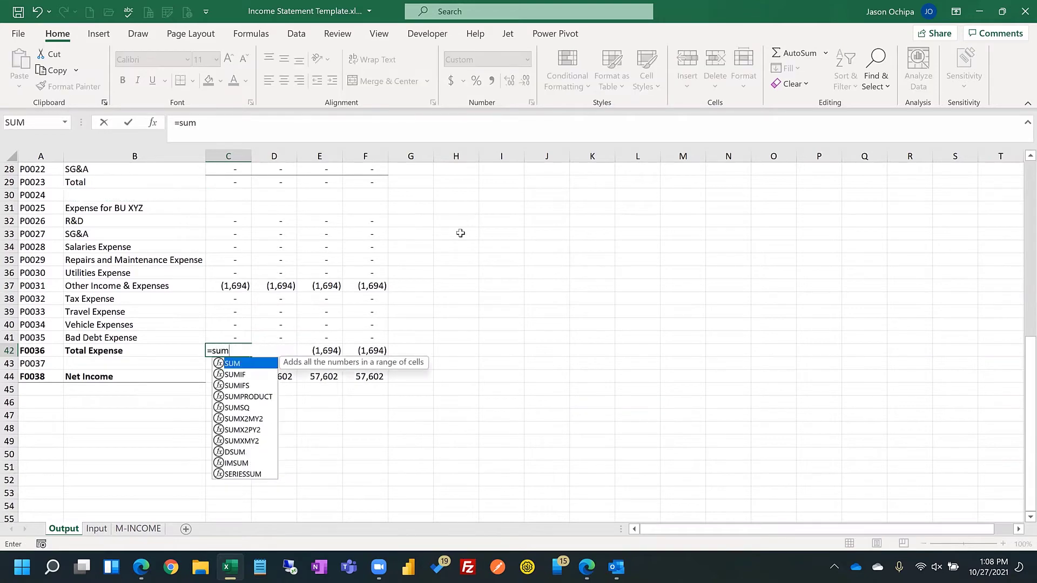
type("(")
key("Up")
key("shift+Up")
key("shift+Up")
key("shift+Up")
key("shift+Up")
key("shift+Up")
key("shift+Up")
key("shift+Up")
key("shift+Up")
key("shift+Up")
key("shift+Up")
key("shift+Up")
key("shift+Up")
key("shift+Up")
key("shift+Up")
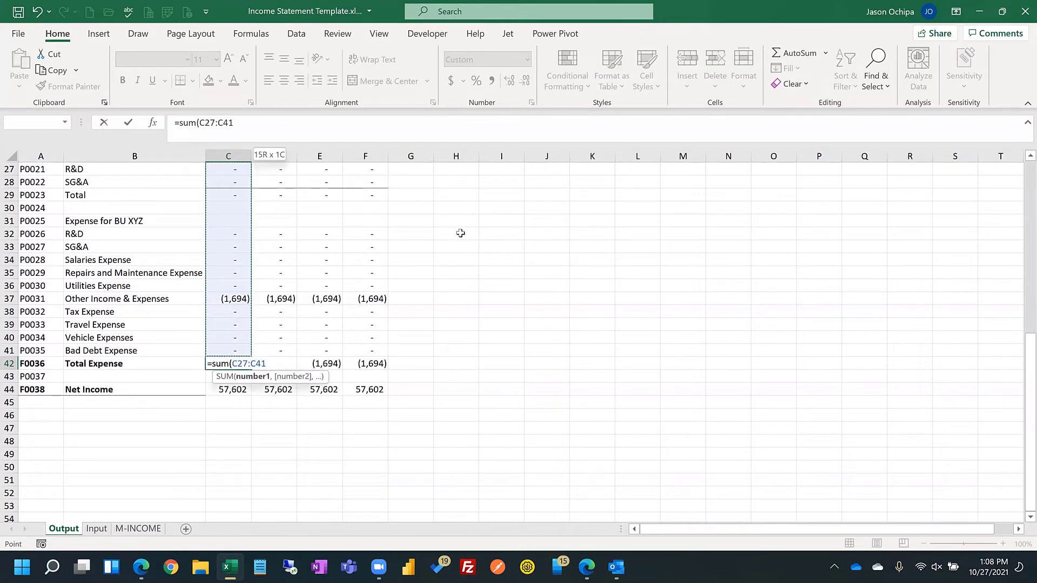
key("shift+Down")
key("shift+Down")
key("shift+Down")
key("shift+Down")
key("shift+Down")
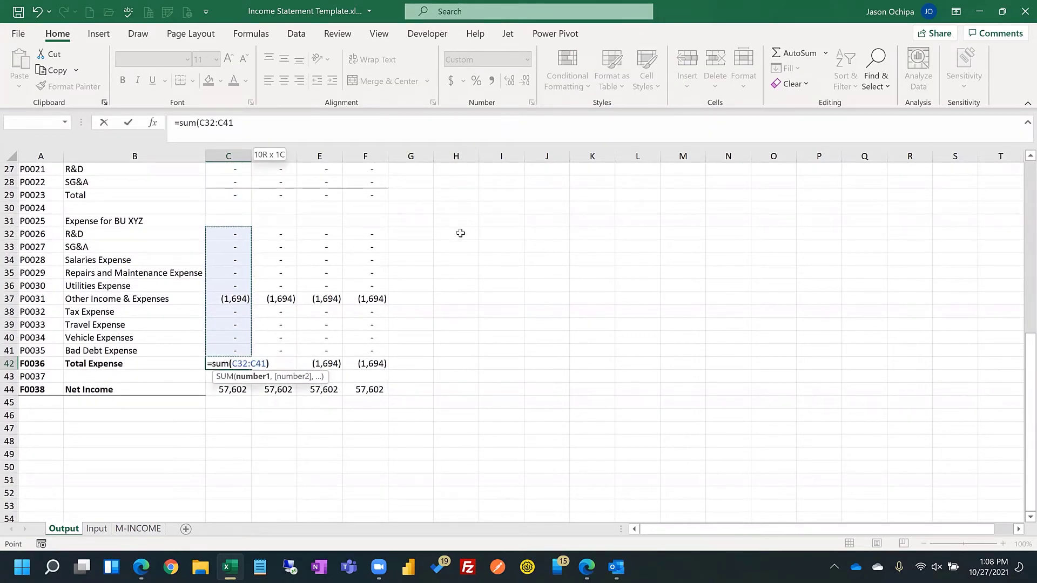
key("Return")
Step: Copy the Total Expense formula from C42 across to F42
key("Up")
key("ctrl+c")
key("shift+Right")
key("shift+Right")
key("shift+Right")
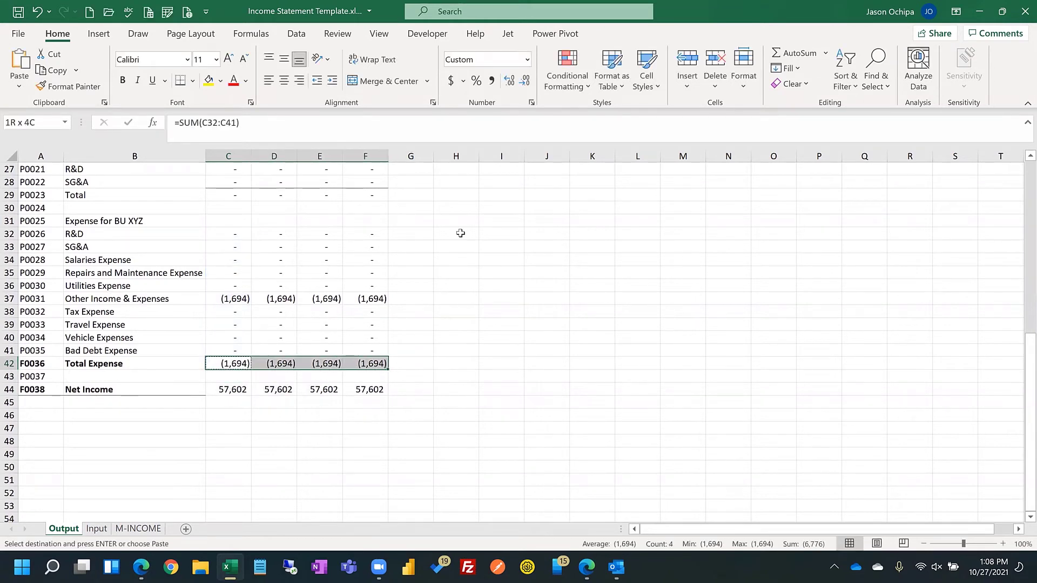
key("ctrl+v")
Step: Add a bottom border to the Bad Debt Expense cells C41:F41
key("Up")
key("shift+Right")
key("shift+Right")
key("shift+Right")
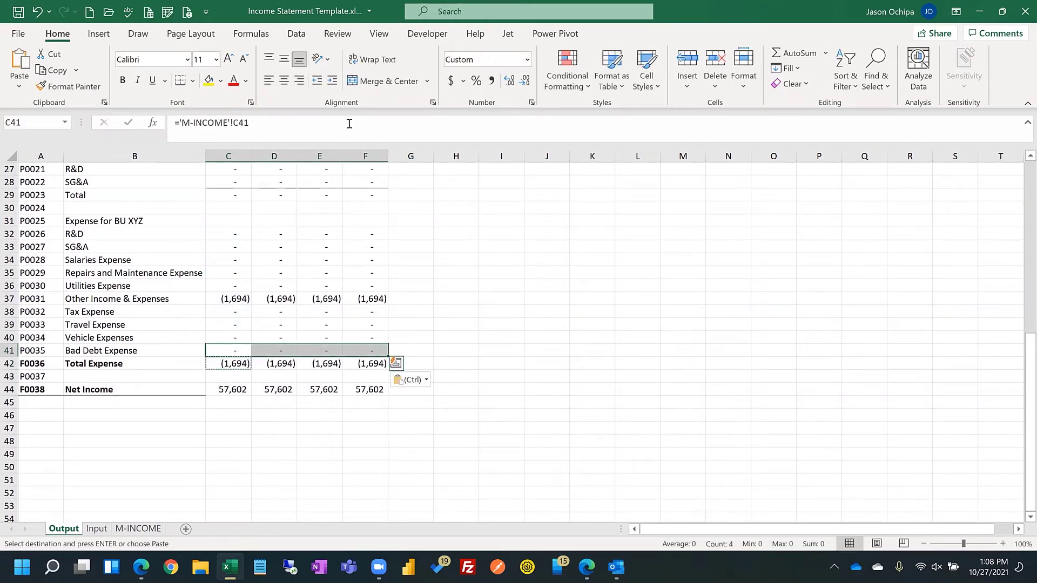
key("Escape")
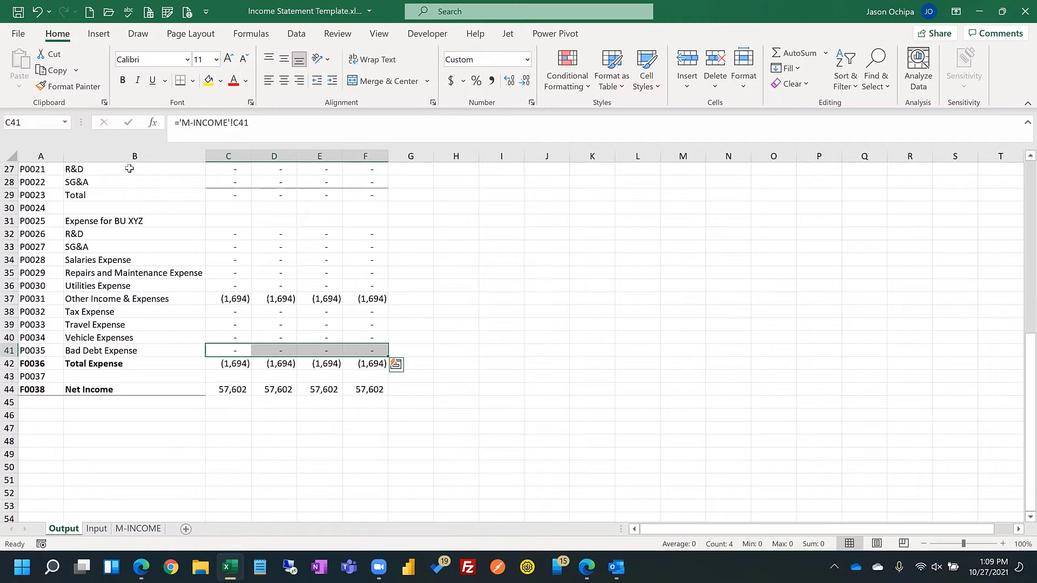
Step: Delete column A containing the row codes from the Output sheet
left_click(41, 157)
right_click(42, 159)
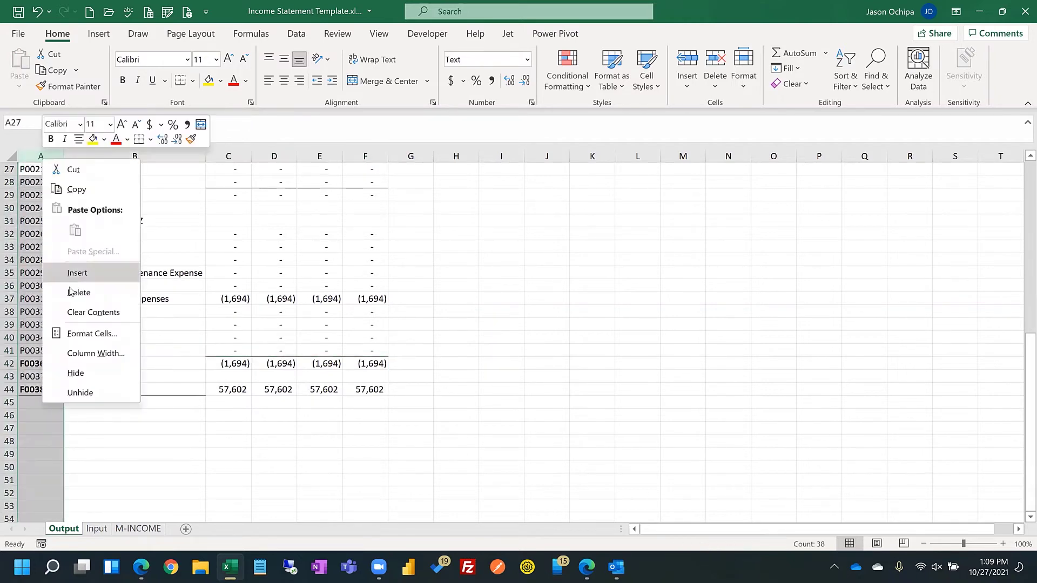
left_click(70, 292)
left_click(227, 469)
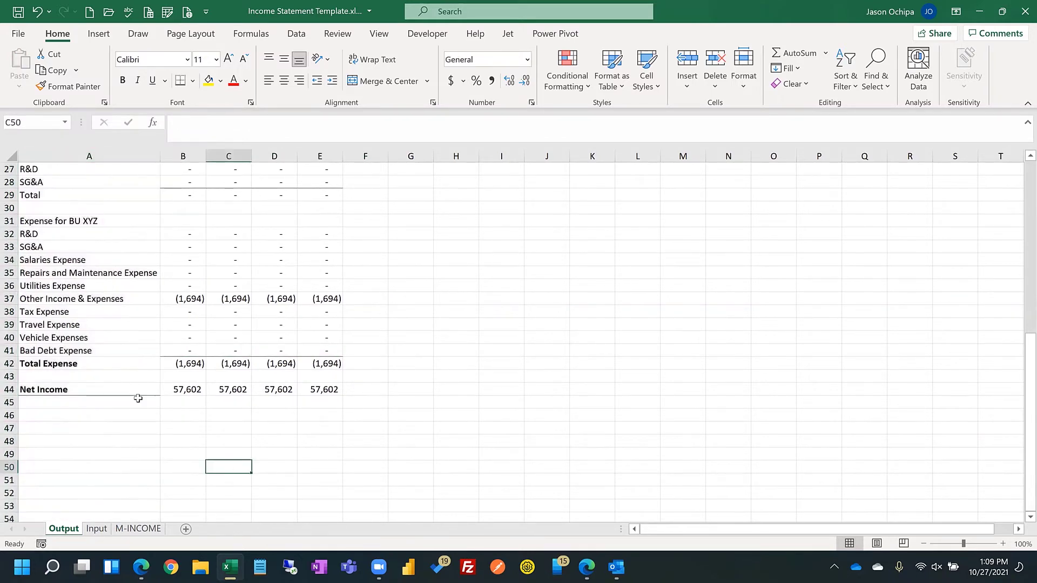
Step: Remove all borders from the row label column A
left_click(100, 158)
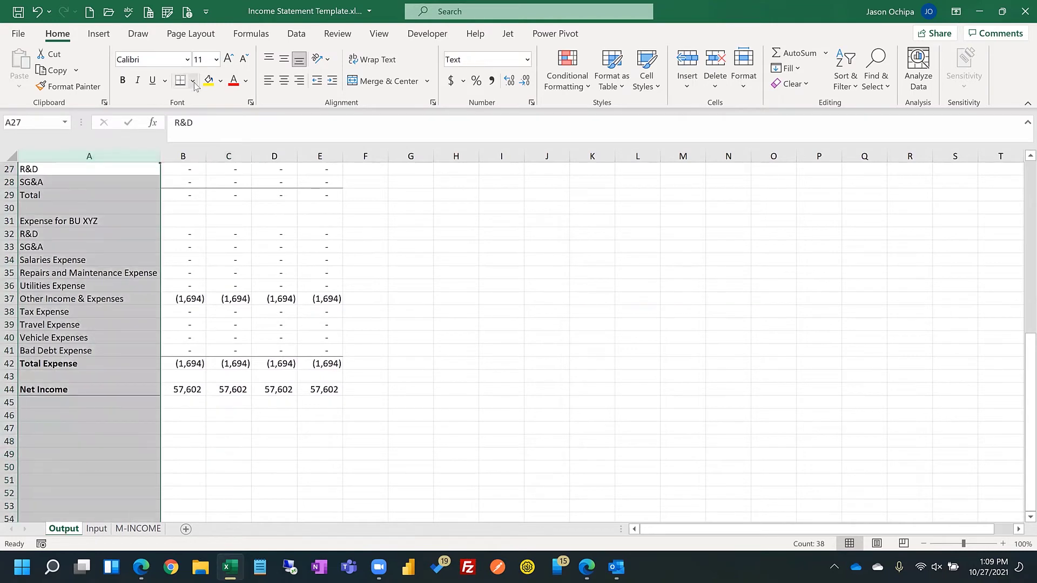
left_click(192, 80)
left_click(227, 176)
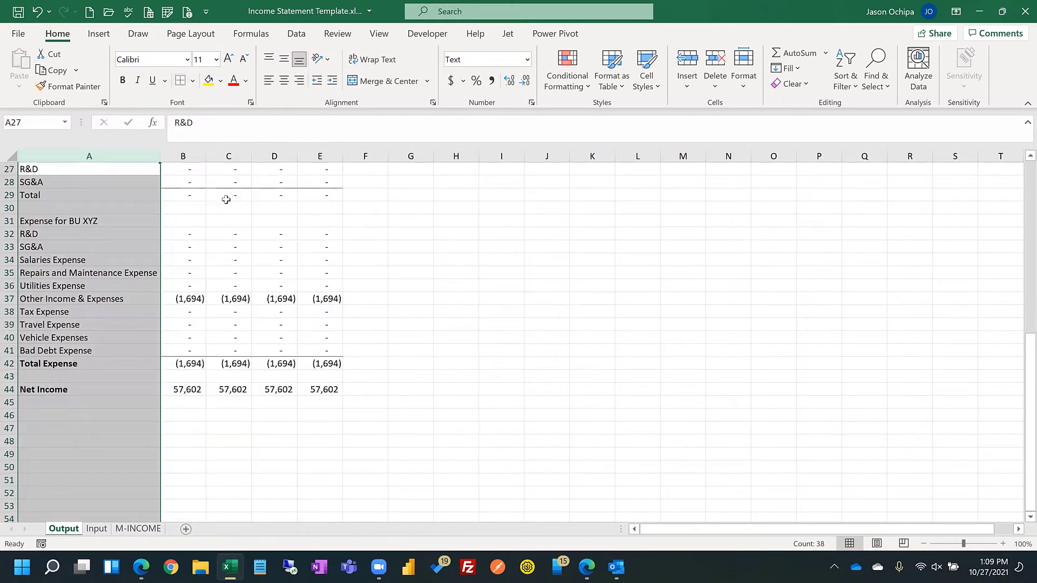
left_click(390, 247)
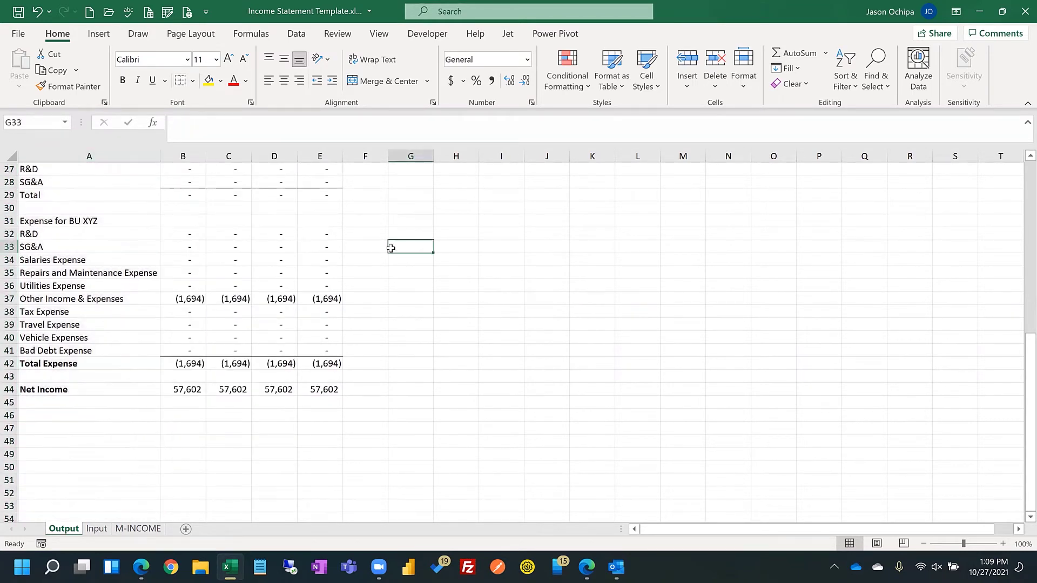
Step: Move the linked Net Income values B44:E44 down one row to B45:E45
left_click(187, 389)
key("F2")
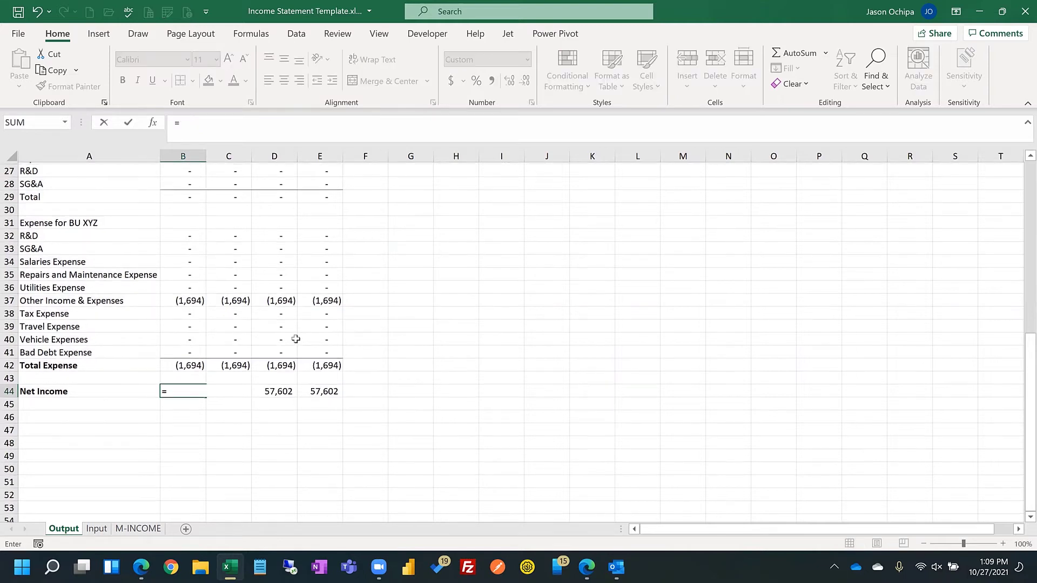
key("Escape")
scroll(216, 356, "down", 1)
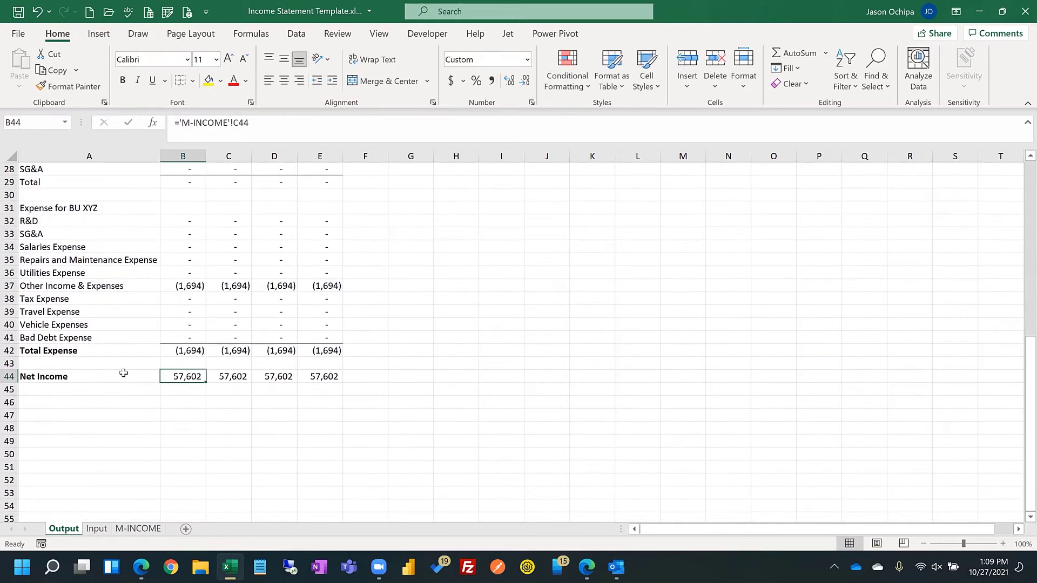
left_click(320, 382, "shift")
left_click_drag(331, 382, 331, 397)
Step: Label A45 as "Control Total" and A46 as "Difference" below Net Income
left_click(66, 387)
type("Conr")
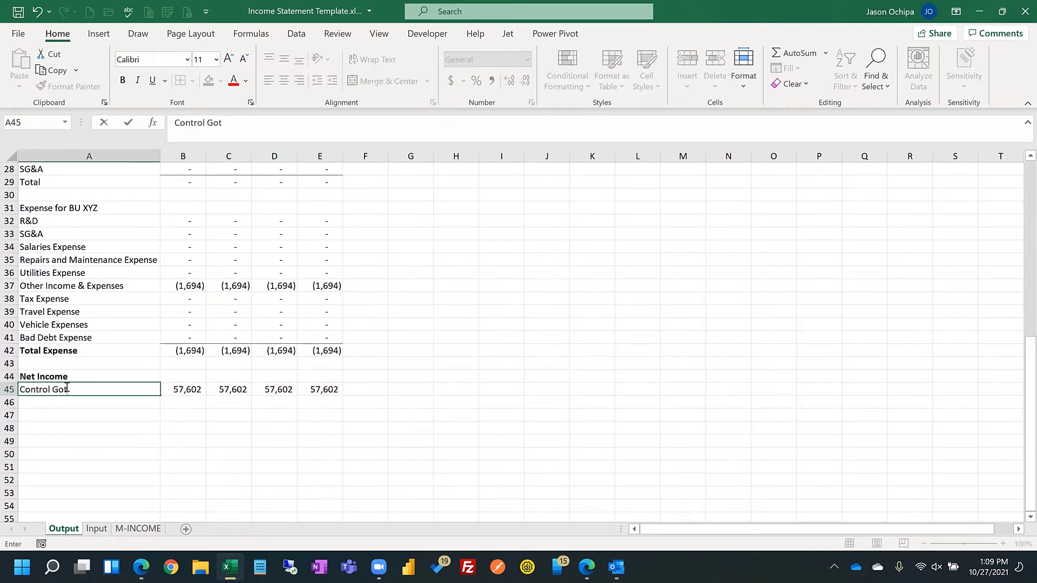
key("BackSpace")
key("BackSpace")
key("BackSpace")
type("Tota")
left_click(193, 377)
left_click(101, 403)
type("Dif")
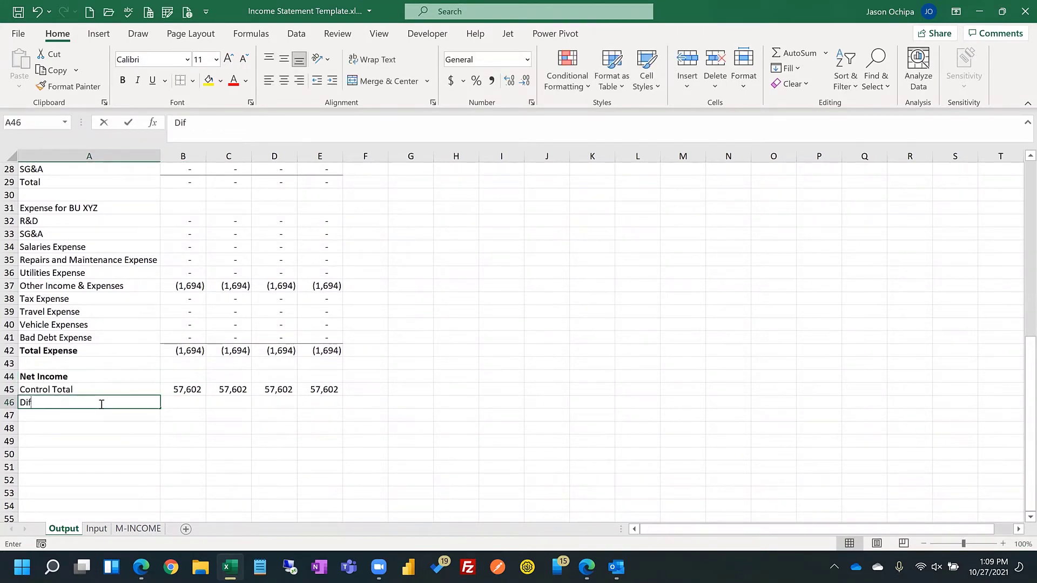
type("ferenc")
type("e")
key("Tab")
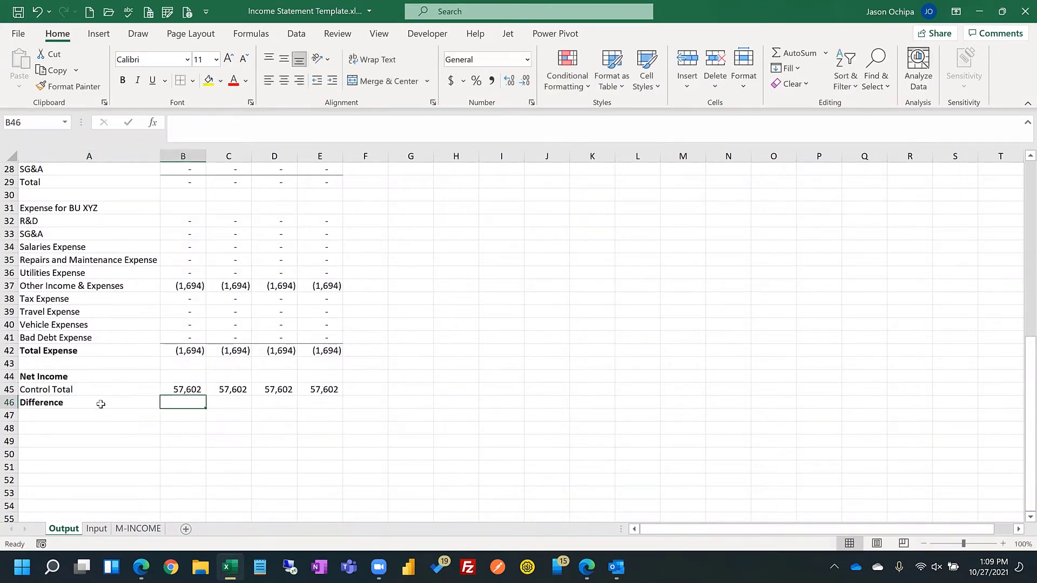
Step: Calculate January Net Income in B44 as Gross Profit minus Total Expense, using =B24-B42
left_click(175, 378)
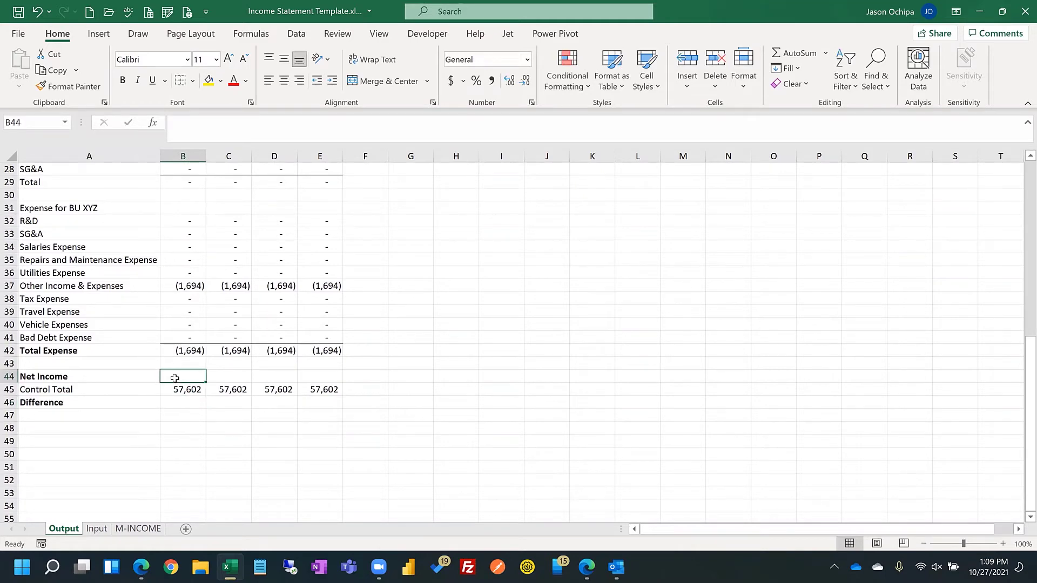
type("=")
scroll(184, 405, "up", 8)
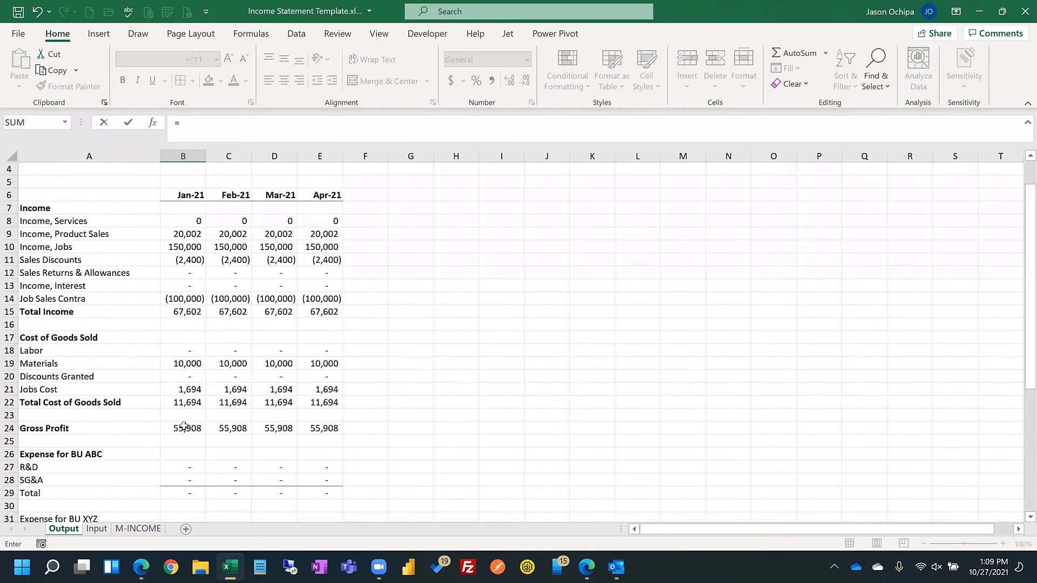
left_click(183, 428)
type("-")
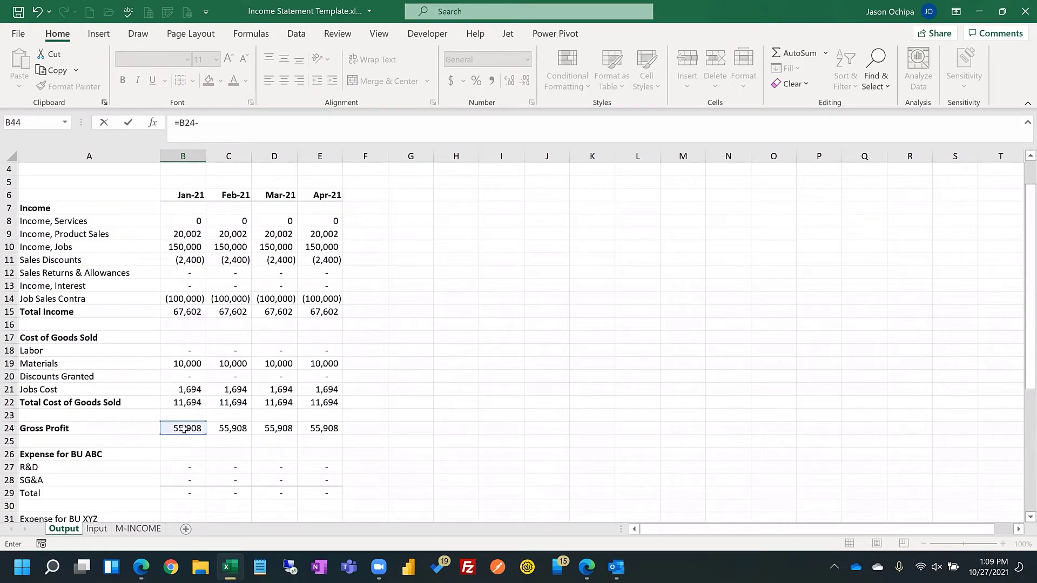
scroll(182, 432, "down", 5)
left_click(181, 454)
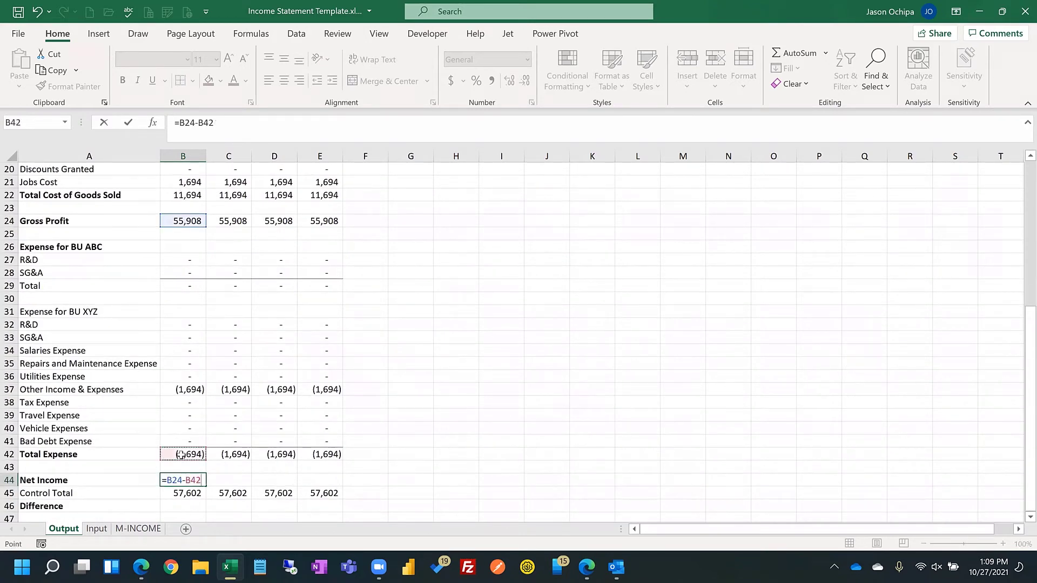
key("Return")
Step: Copy the Net Income formula from B44 across to the February to April columns, C44:E44
key("Up")
key("ctrl+c")
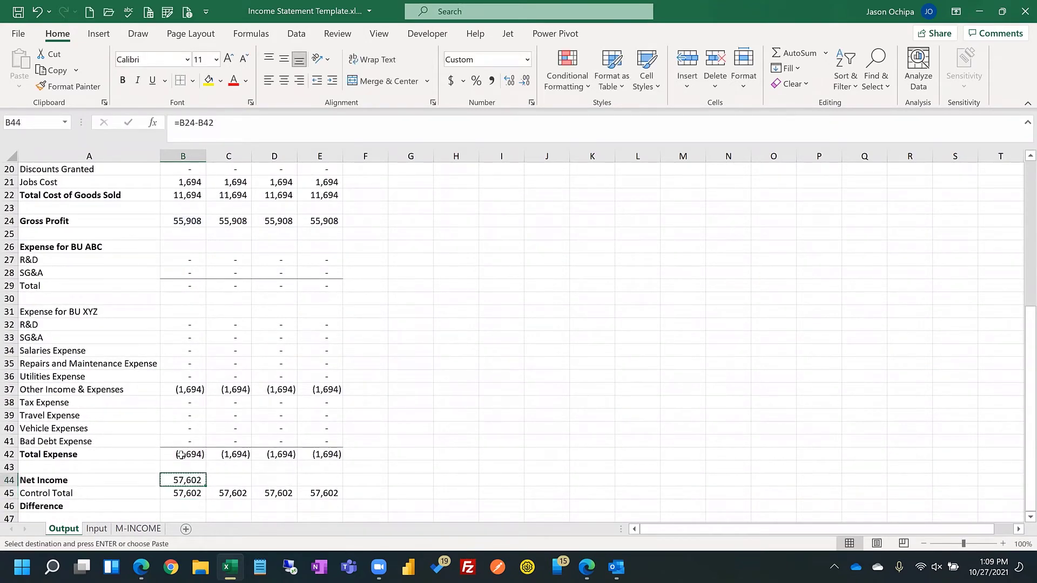
key("Right")
key("shift+Right")
key("shift+Right")
key("ctrl+v")
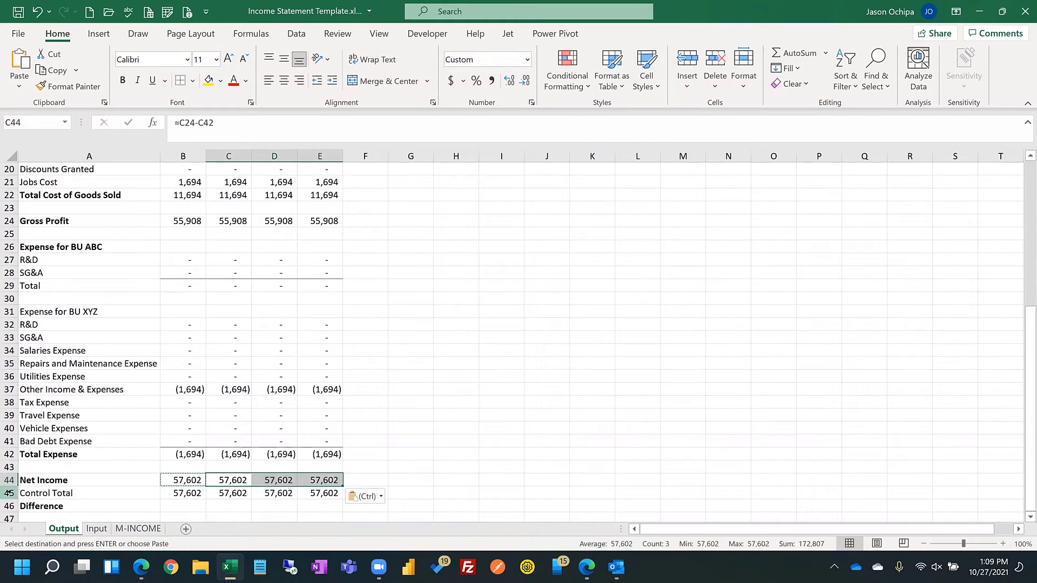
Step: Insert two blank rows between Net Income and the Control Total row
left_click(10, 493)
left_click_drag(11, 493, 10, 506)
right_click(54, 507)
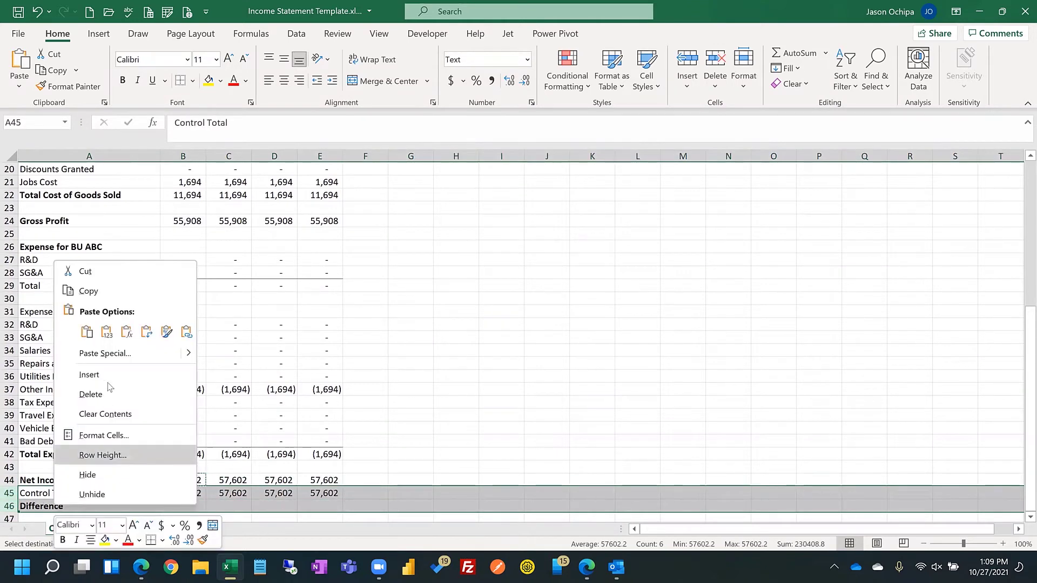
left_click(108, 377)
left_click(229, 426)
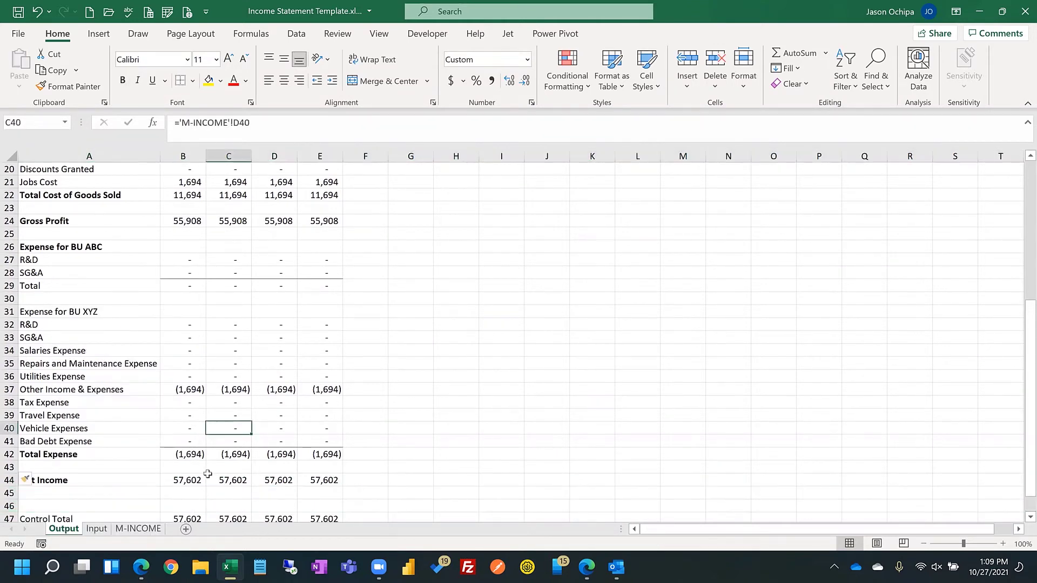
Step: Calculate the January Difference in B48 as Net Income minus Control Total, using =B44-B47
scroll(208, 475, "down", 1)
left_click(190, 493)
type("=")
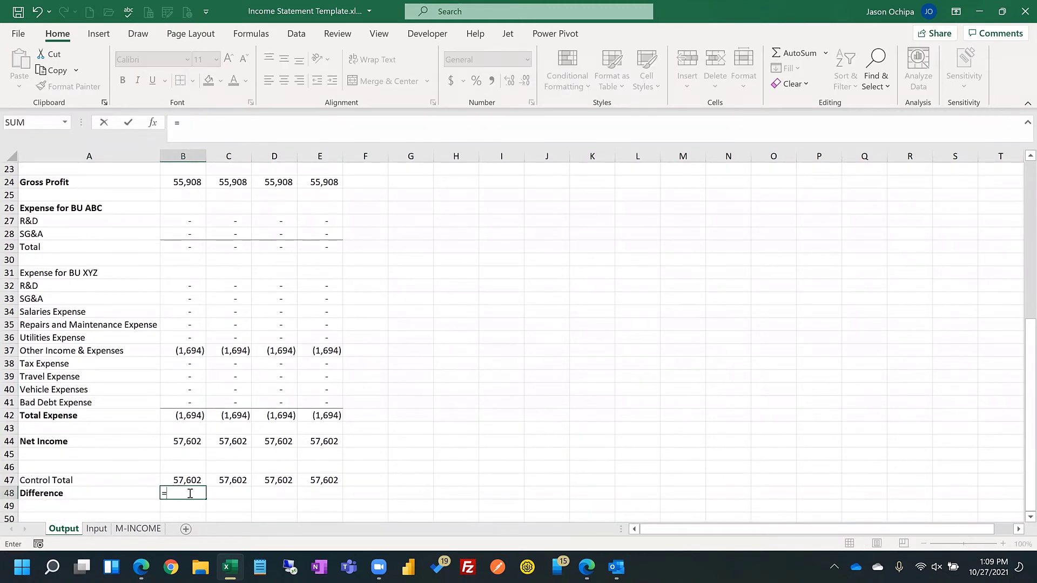
left_click(188, 443)
type("-")
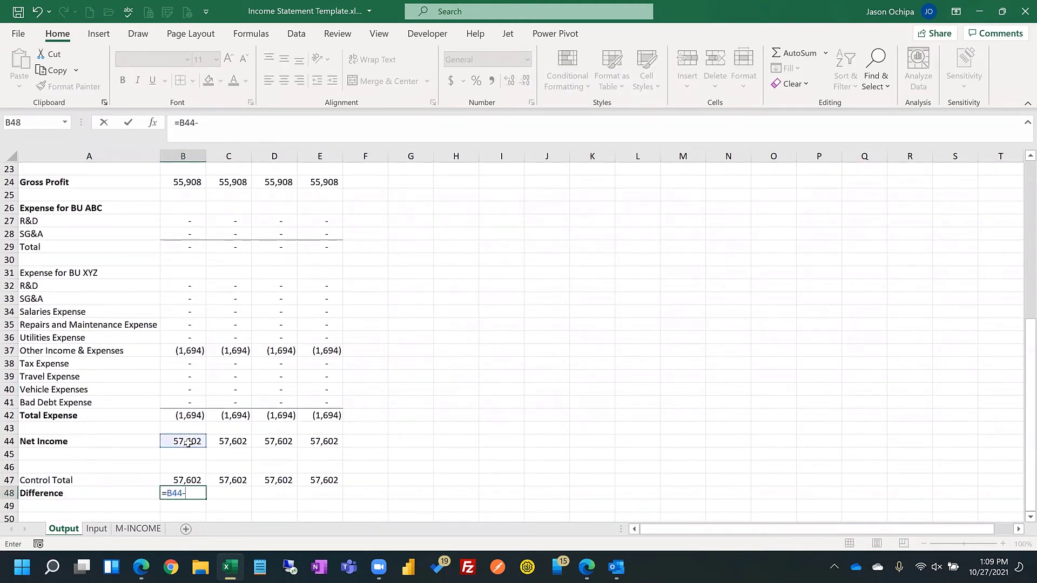
left_click(186, 479)
key("ctrl+Return")
Step: Copy the Difference formula from B48 across the row through E48
key("ctrl+c")
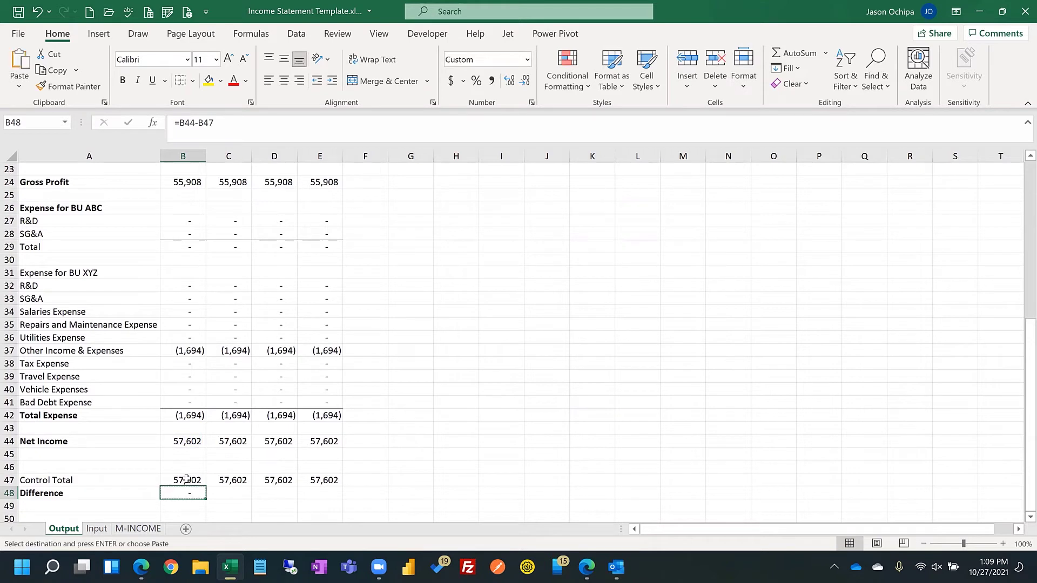
key("shift+Right")
key("shift+Right")
key("shift+Right")
key("shift+Right")
key("shift+Left")
key("ctrl+v")
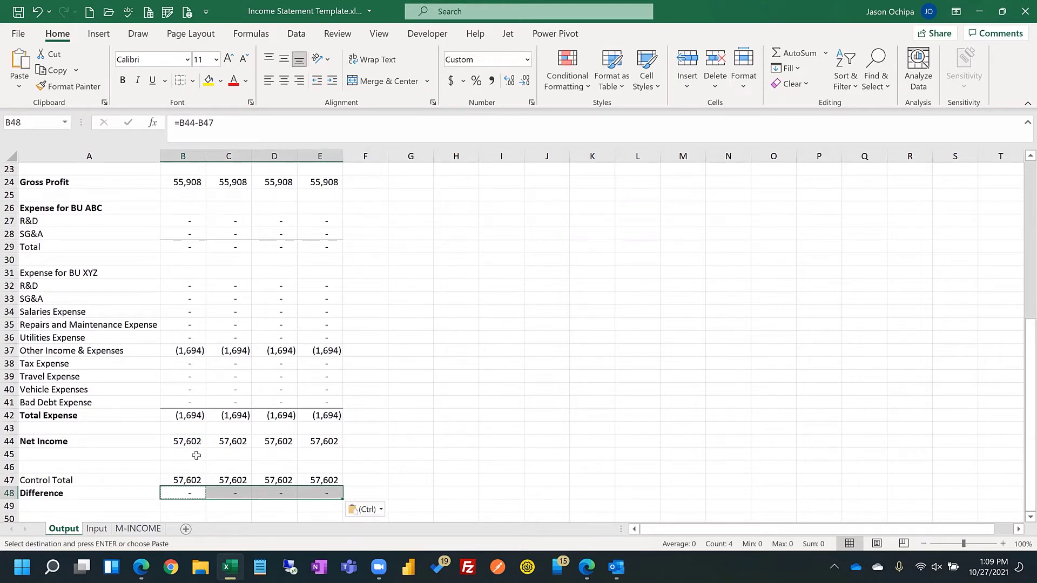
Step: Make the "Expense for BU XYZ" heading in A31 bold and try an underline on it
left_click(140, 443)
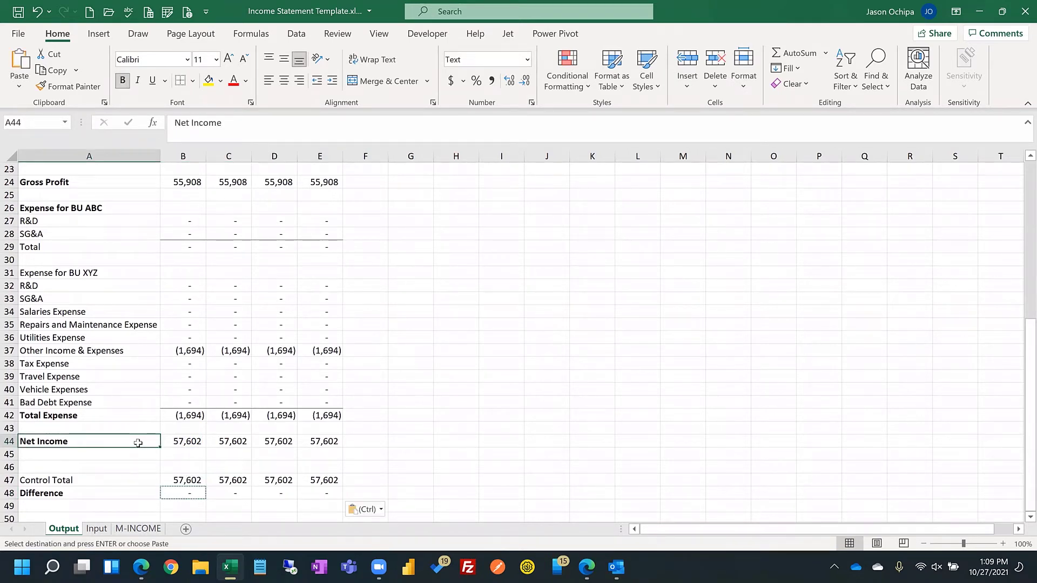
key("Up")
key("Up")
key("Up")
key("Up")
key("Up")
key("Up")
key("Up")
key("Up")
key("Up")
key("Up")
key("Up")
key("Up")
key("Up")
left_click(123, 80)
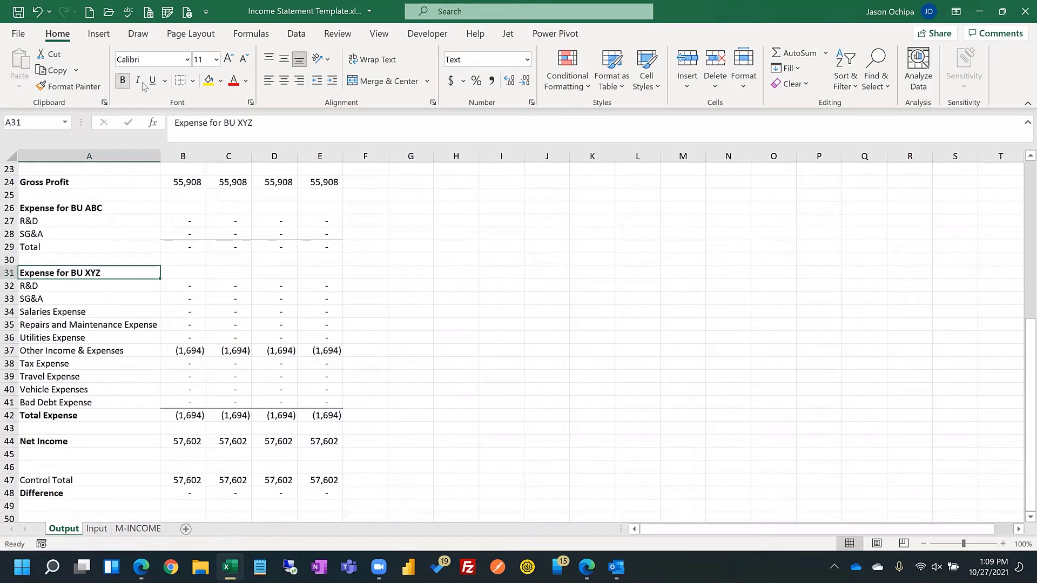
left_click(152, 80)
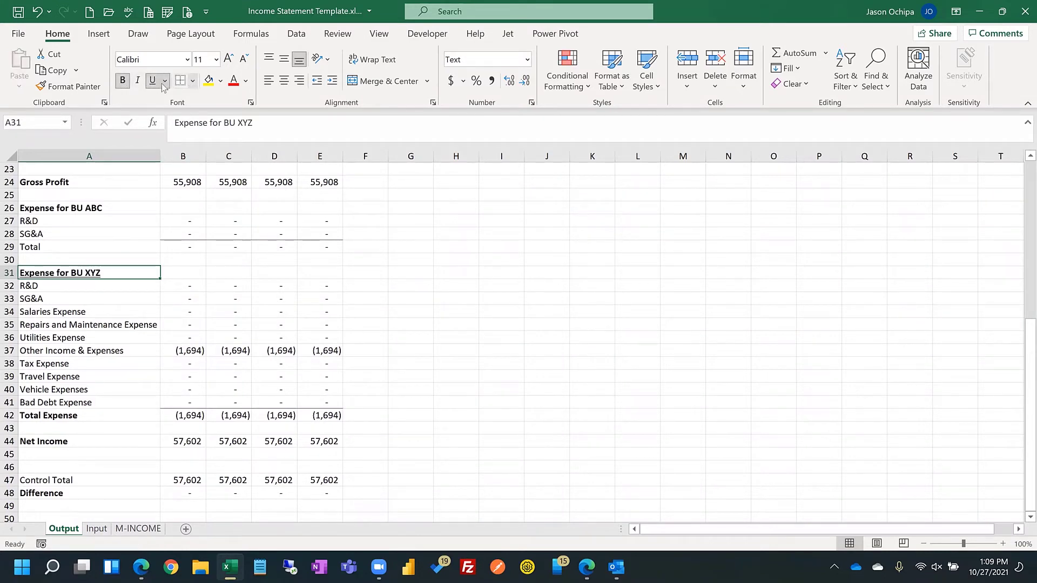
Step: Give the "Expense for BU XYZ" heading in A31 a thick outside border and a light grey fill
left_click(192, 83)
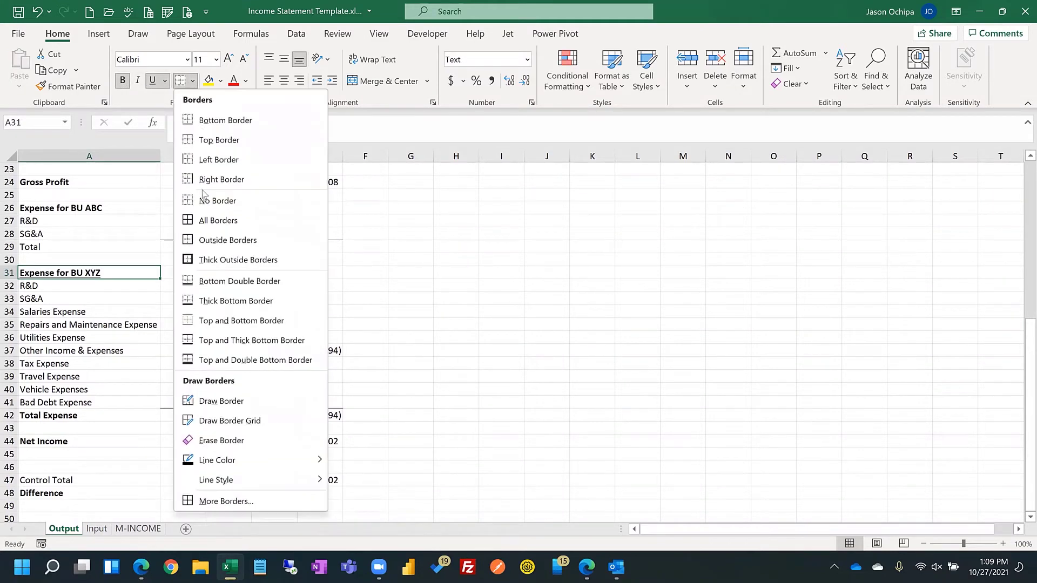
left_click(237, 260)
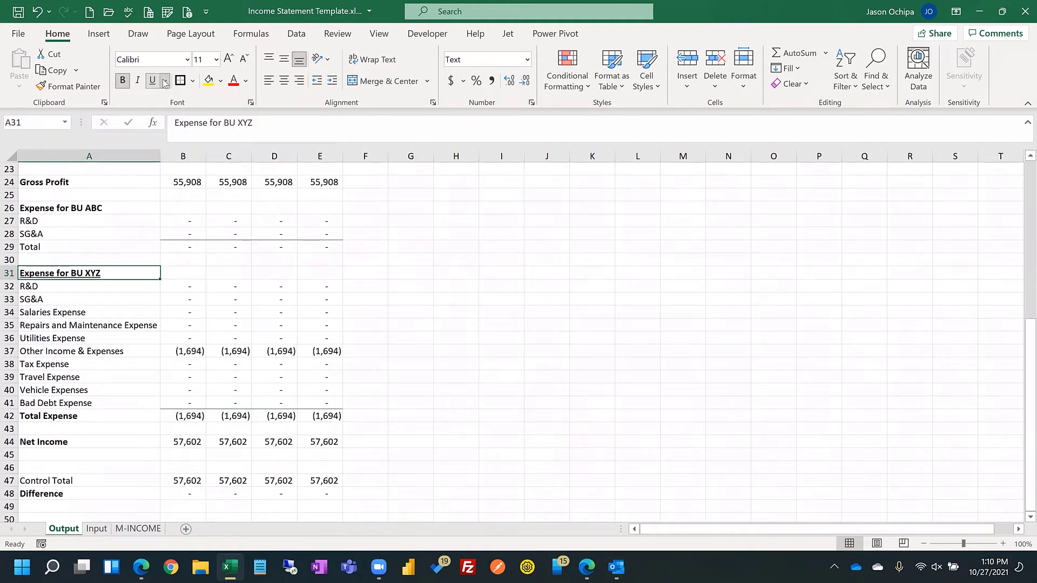
left_click(220, 81)
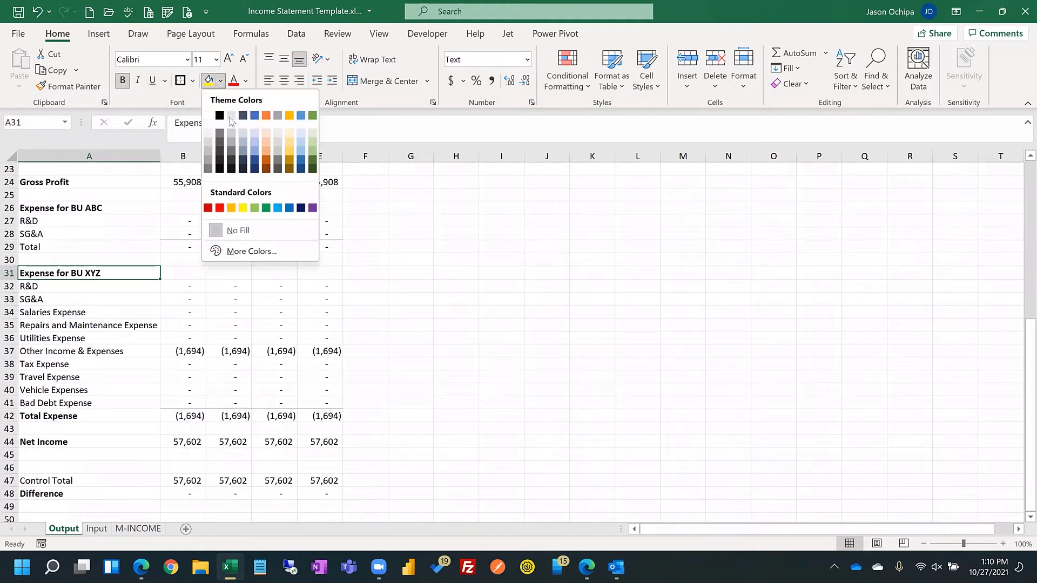
left_click(208, 143)
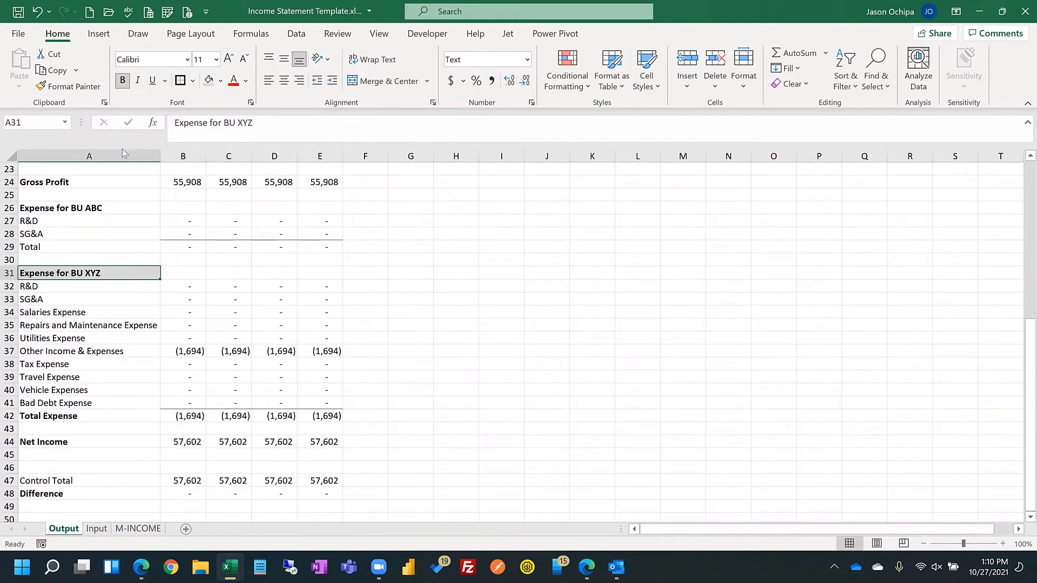
Step: Copy the formatting of the "Expense for BU XYZ" heading to the "Expense for BU ABC" heading in A26 with Format Painter
double_click(68, 87)
left_click(80, 208)
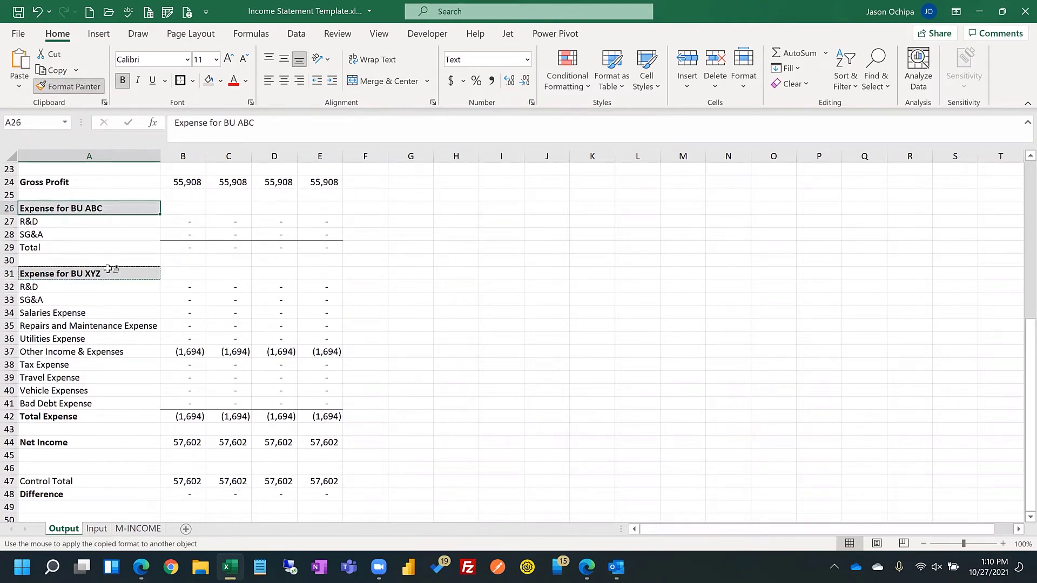
key("Escape")
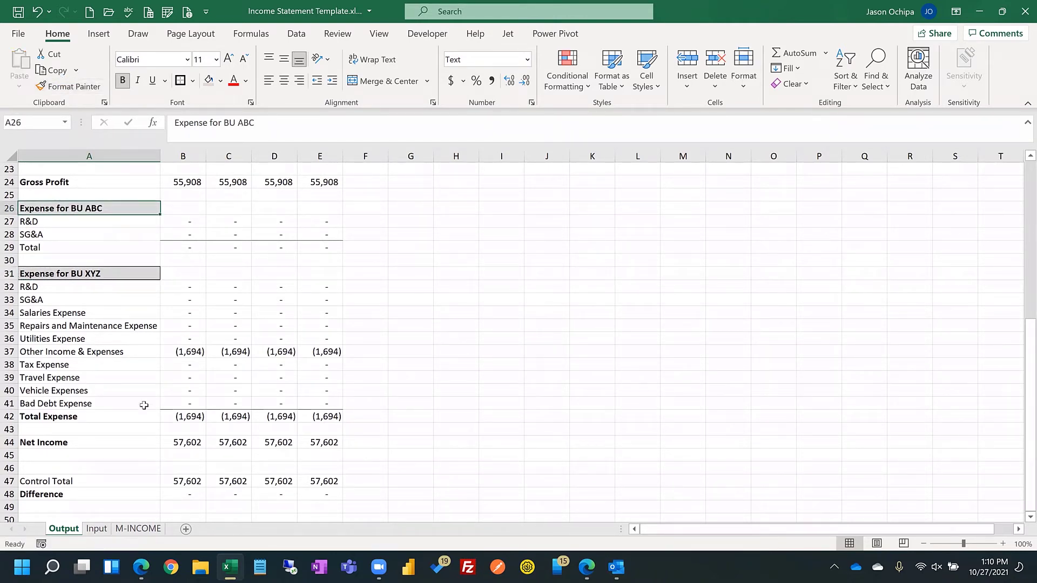
Step: Apply a bottom double border and bold to the Net Income values in B44:E44
left_click_drag(179, 438, 324, 436)
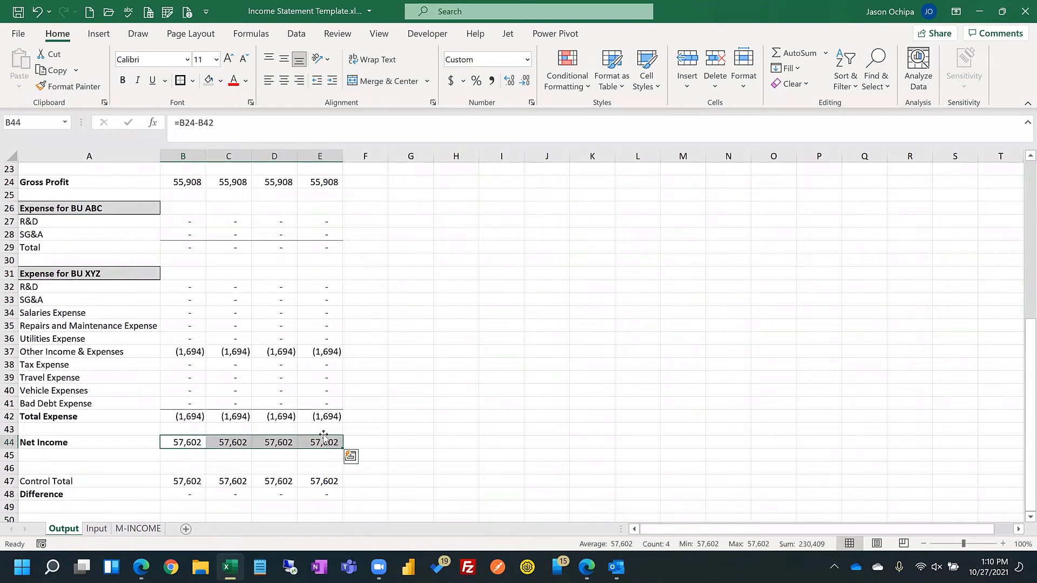
left_click(193, 81)
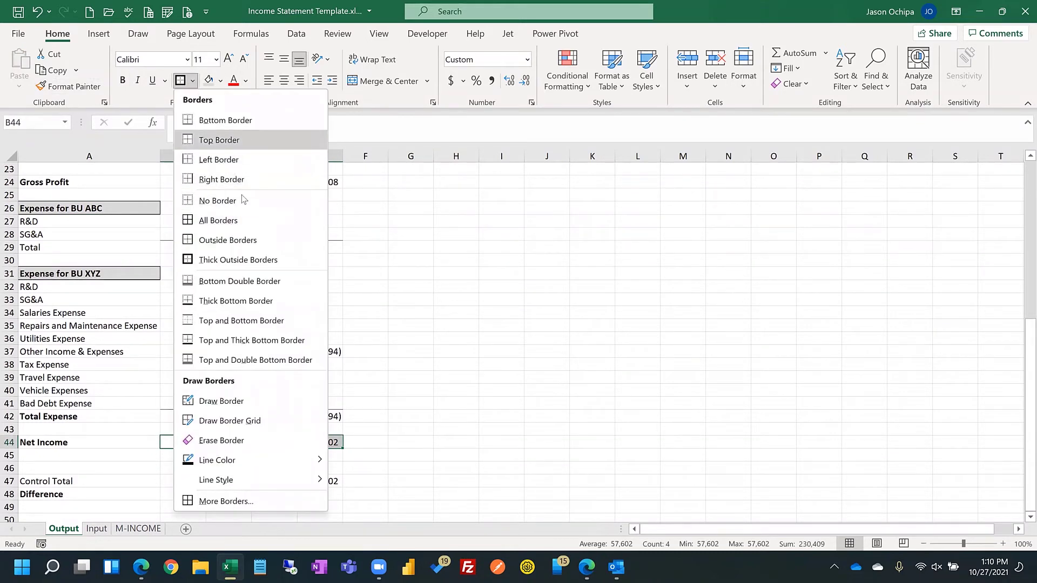
left_click(236, 280)
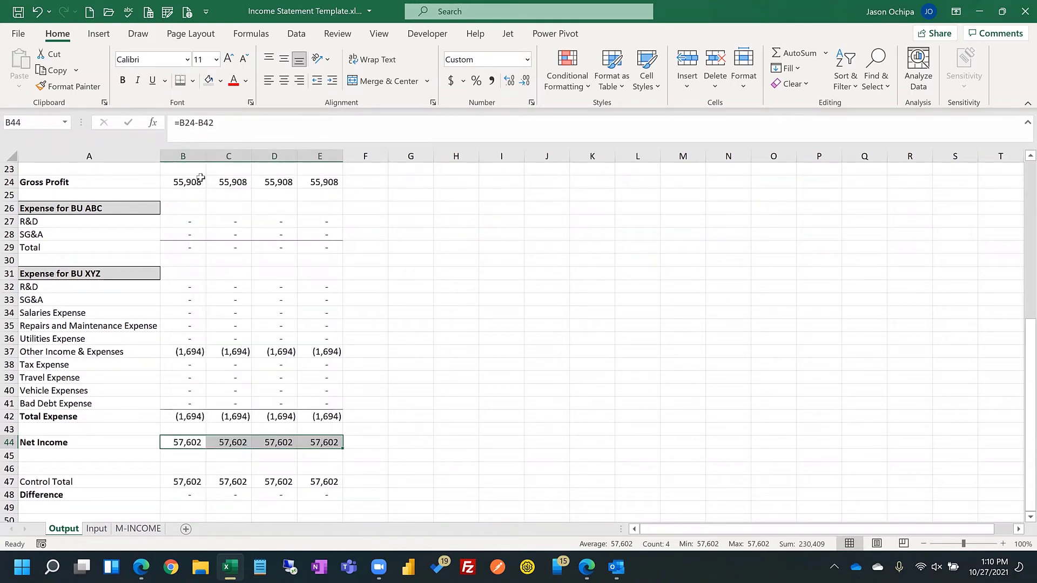
left_click(122, 79)
left_click(298, 325)
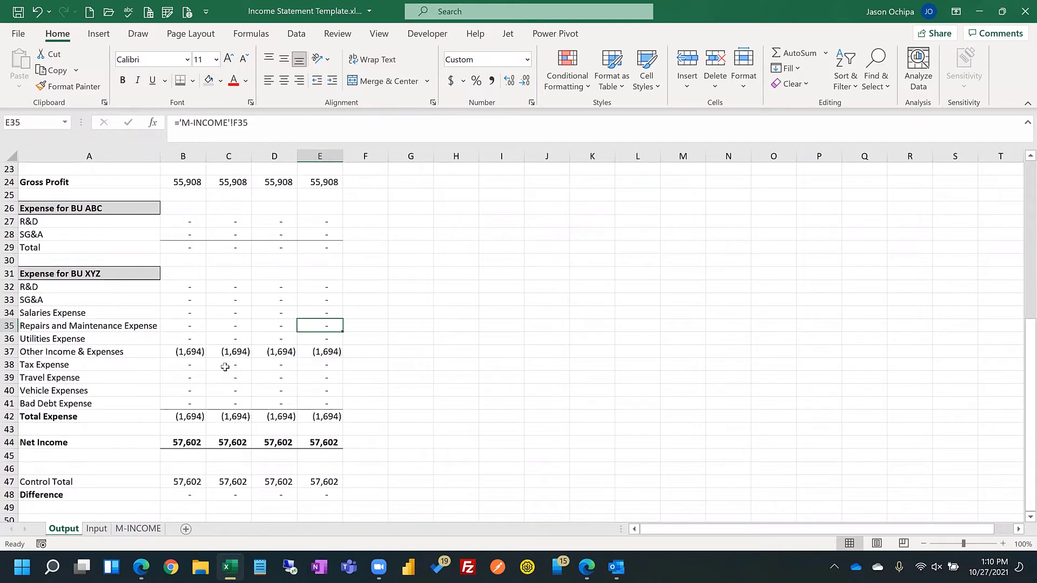
Step: Add a bottom border to the Job Sales Contra values B14:E14 and the Jobs Cost values B21:E21
scroll(226, 367, "up", 4)
left_click_drag(189, 311, 314, 311)
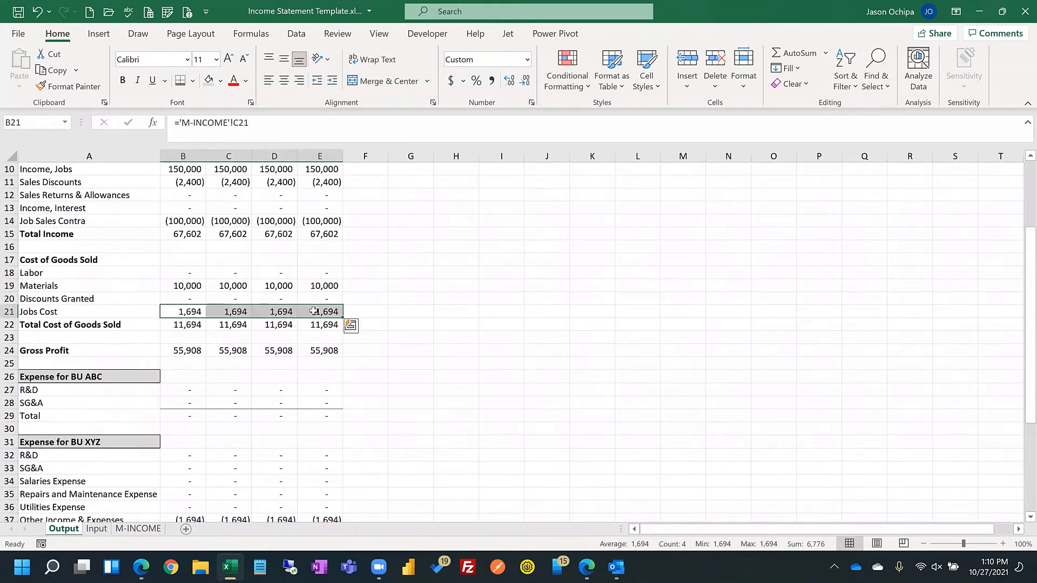
left_click_drag(320, 221, 185, 222, "ctrl")
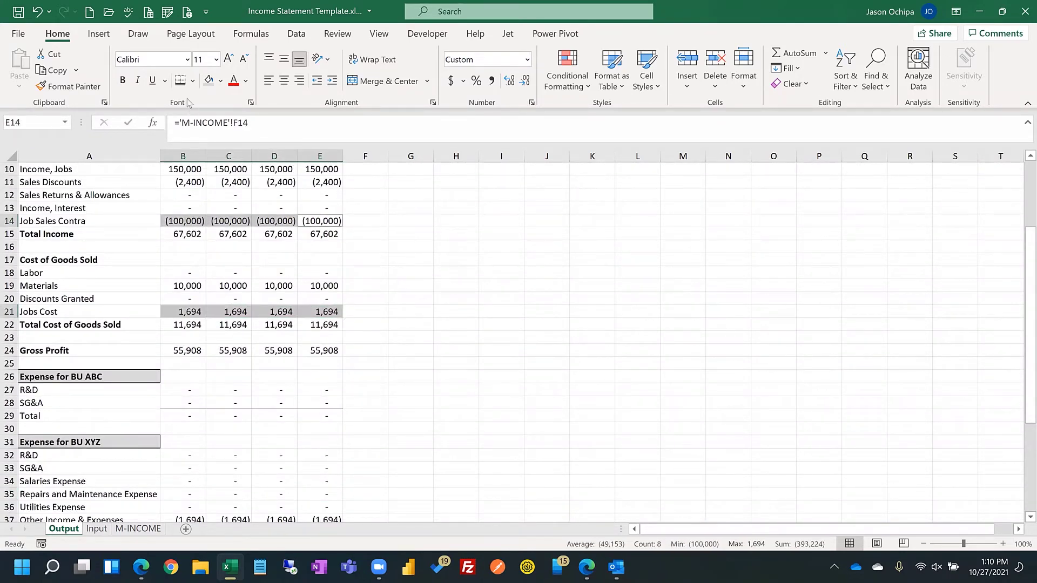
left_click(192, 80)
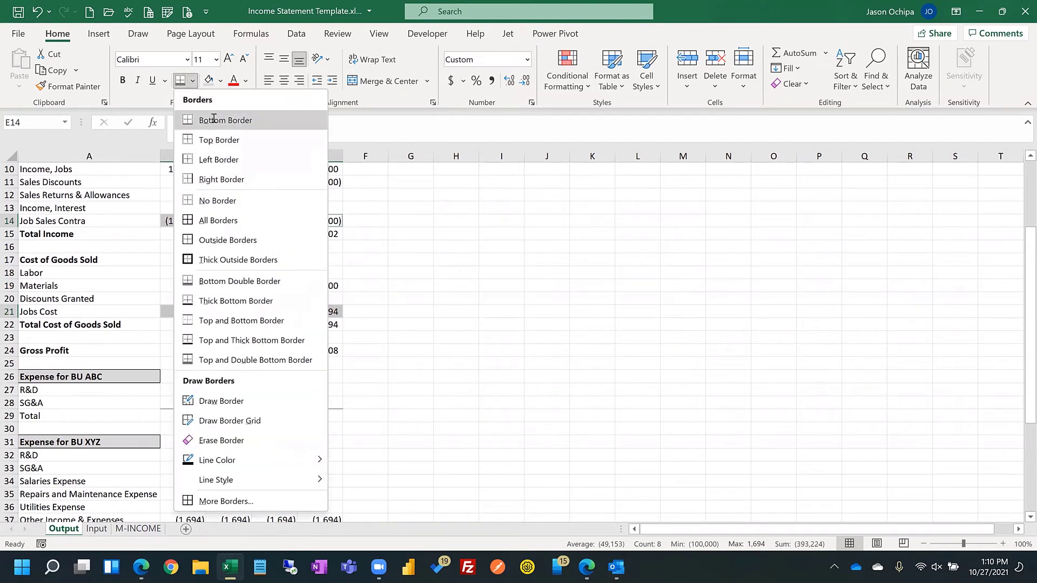
left_click(214, 119)
scroll(298, 286, "up", 3)
left_click(399, 297)
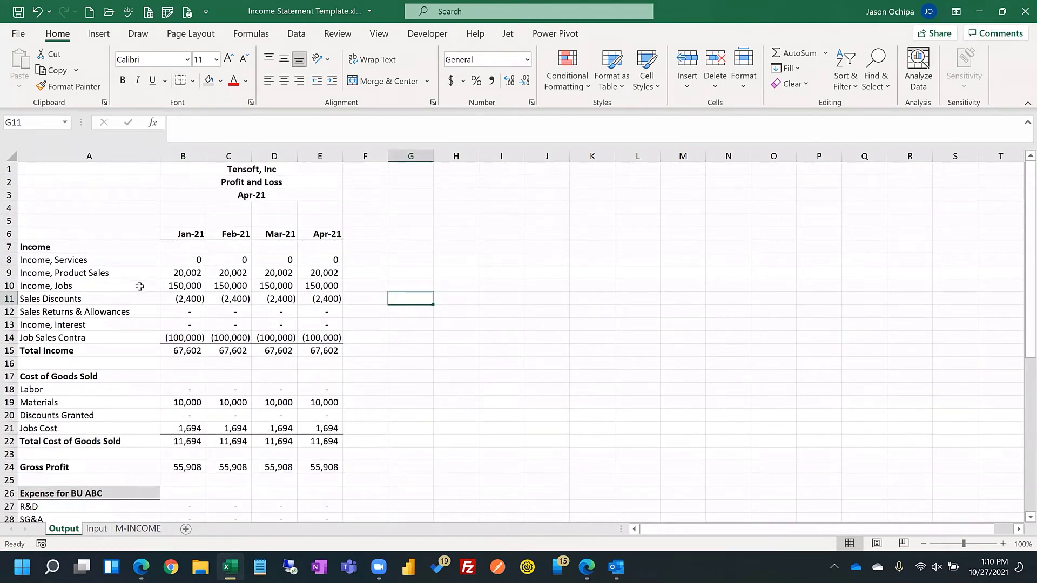
Step: Add the column headings "Apr Bgt" in F6 and "Var" in G6 beside Apr-21
left_click(368, 237)
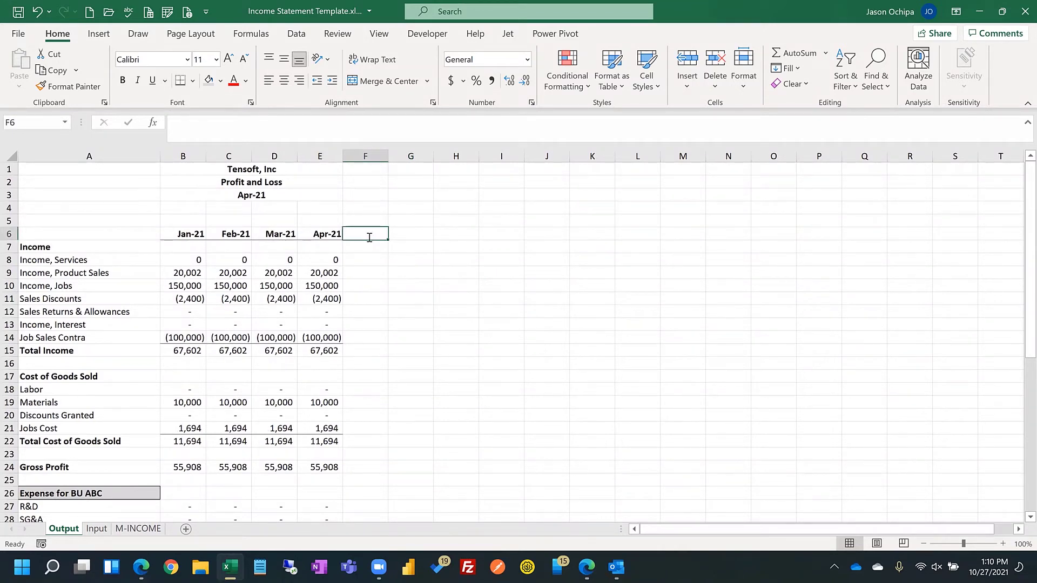
type("Apr Bdt")
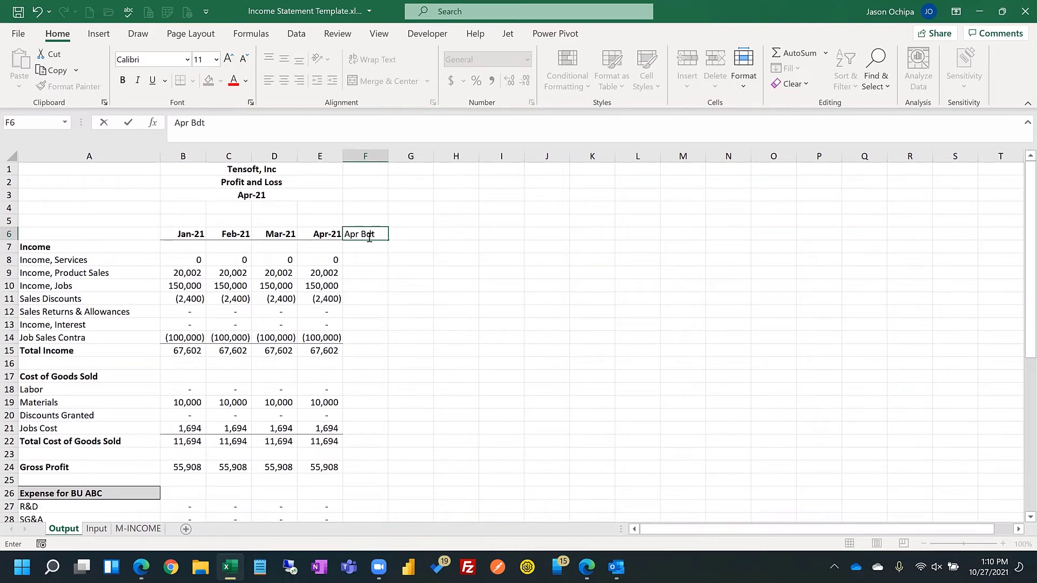
key("ctrl+Return")
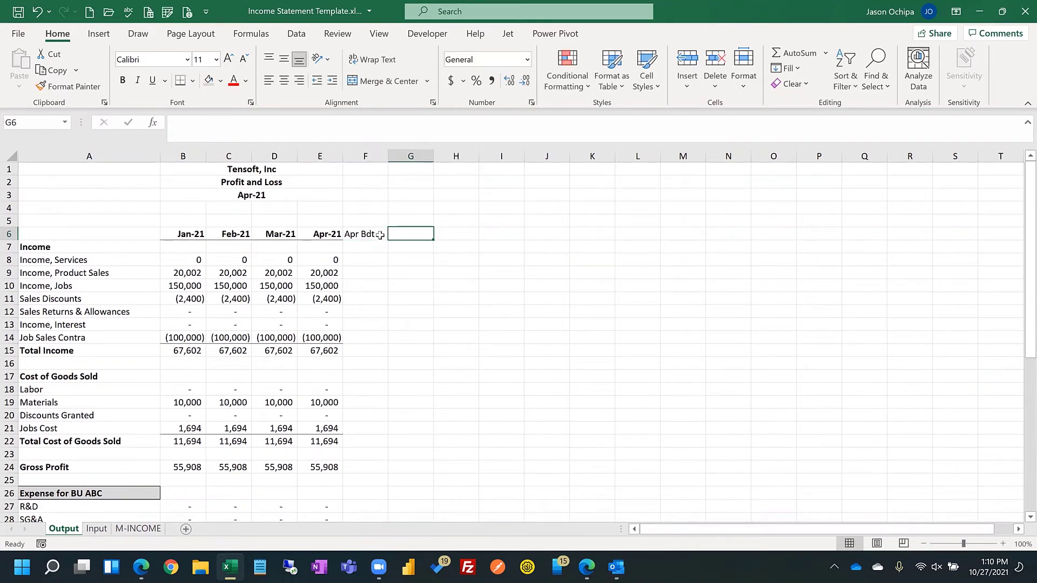
left_click(214, 123)
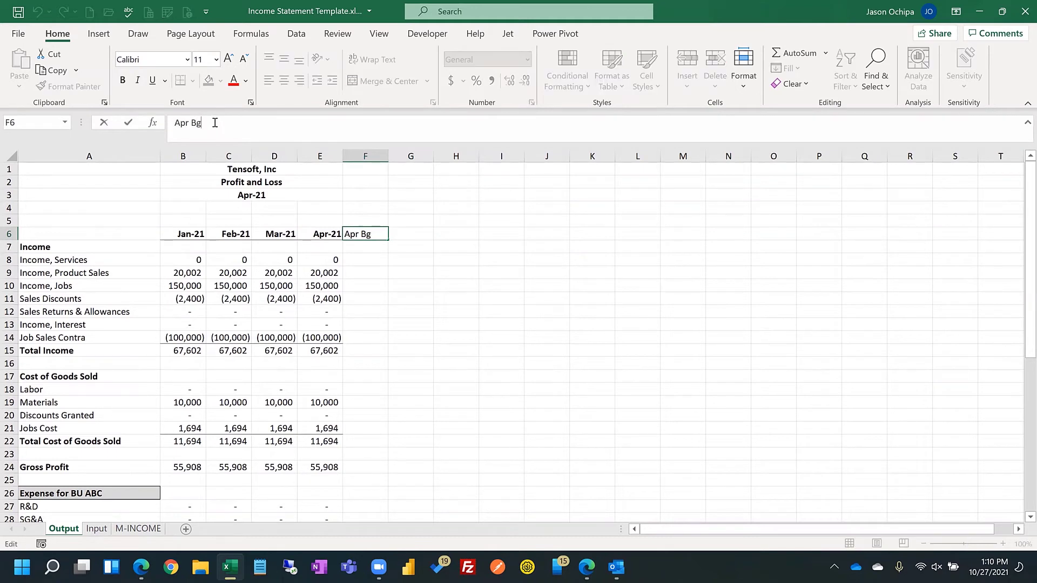
key("Tab")
type("Var")
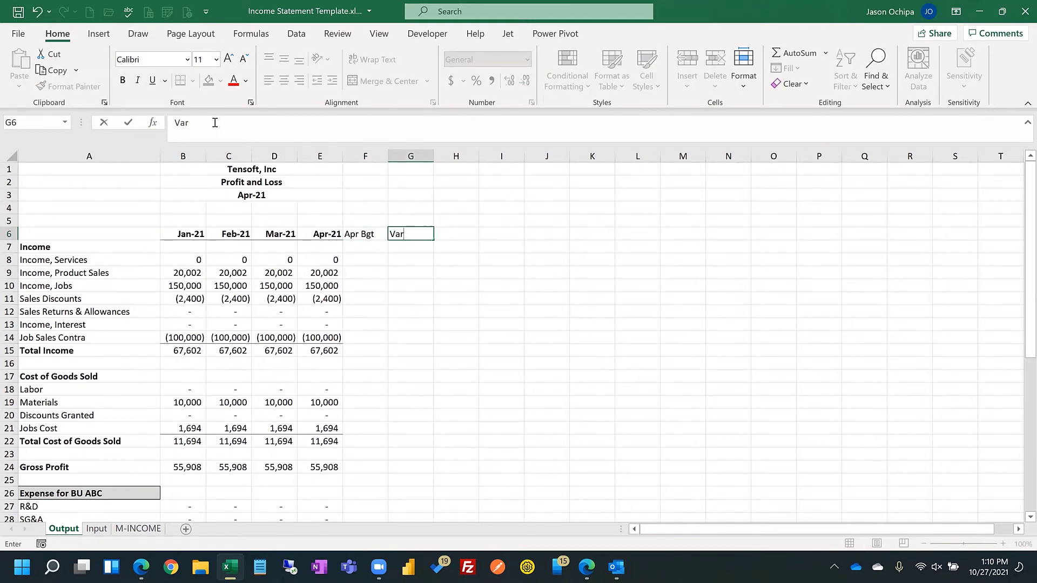
key("Return")
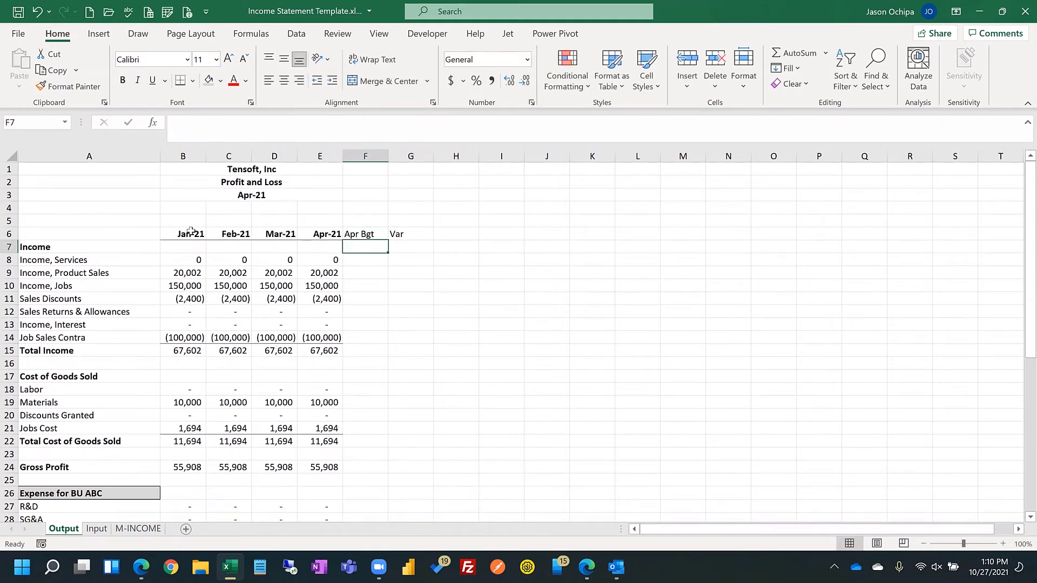
Step: Center the column headings in B6:G6 and give "Apr Bgt" and "Var" bold text with a bottom border
left_click_drag(191, 232, 413, 233)
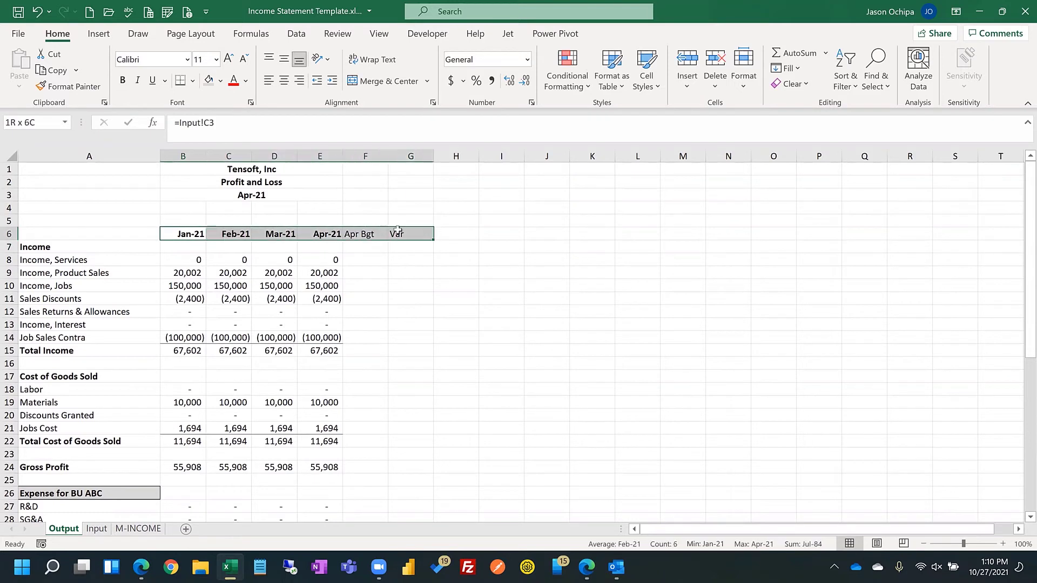
left_click(284, 81)
left_click_drag(357, 234, 398, 235)
left_click(123, 81)
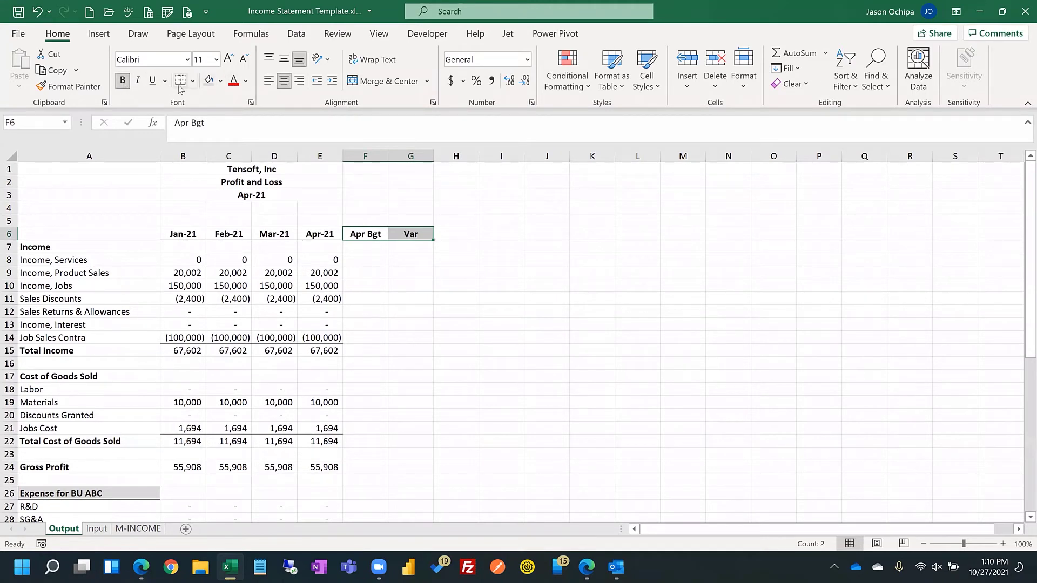
Step: Enter the formula =E8+500 in F8 as the April budget for Income, Services
left_click(370, 261)
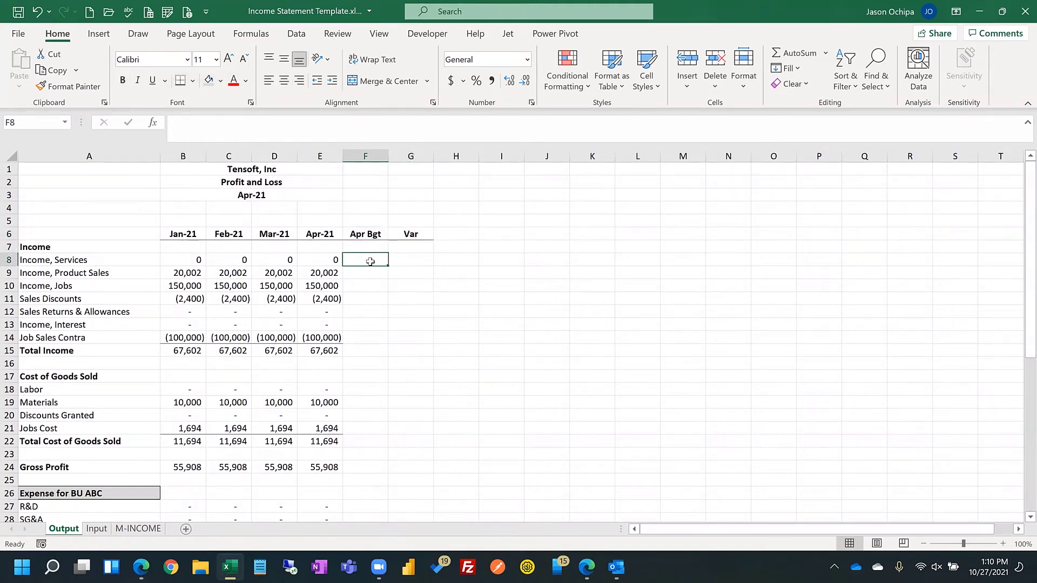
type("=")
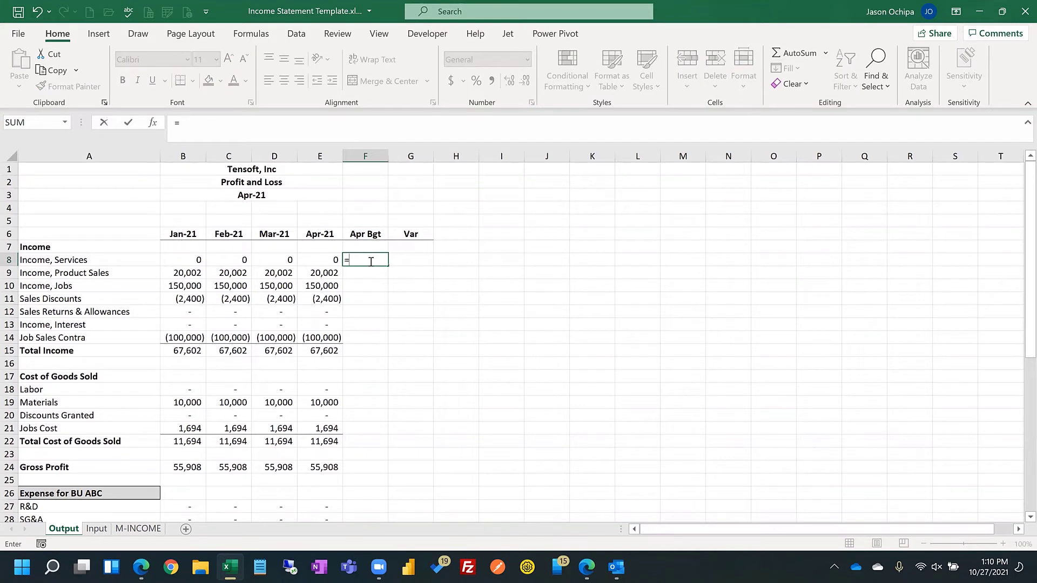
type("(")
key("Left")
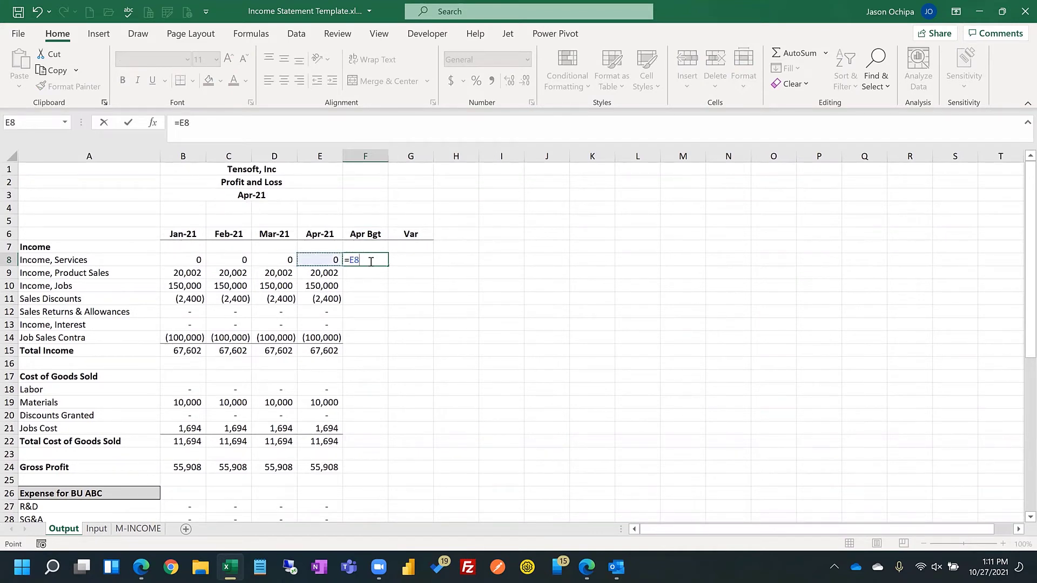
type("+500")
key("Return")
Step: Copy the F8 budget formula to the remaining income rows F9:F14 and the cost of goods sold rows F18:F21
left_click(370, 262)
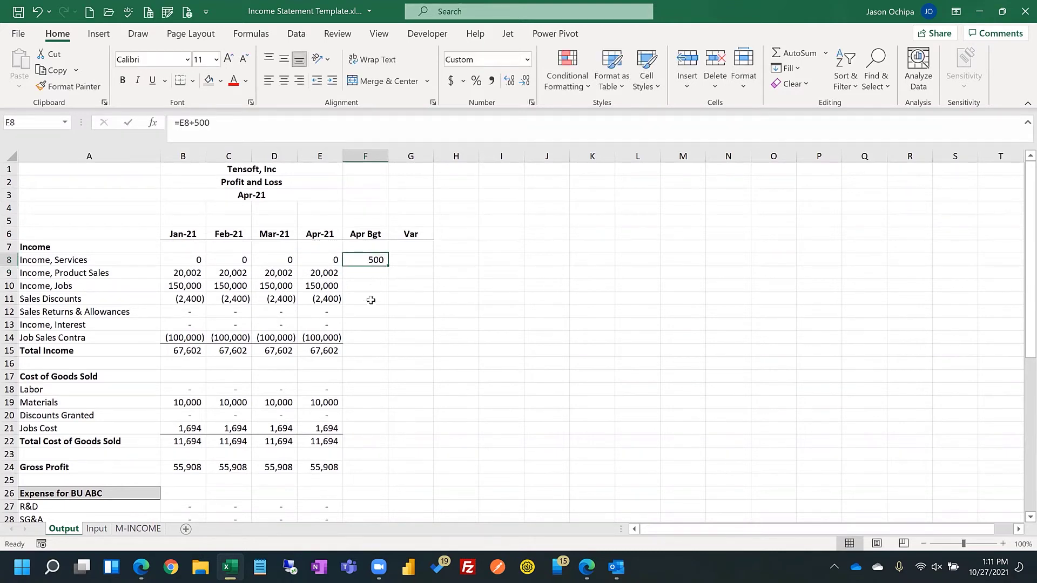
key("ctrl+c")
left_click(365, 337, "shift")
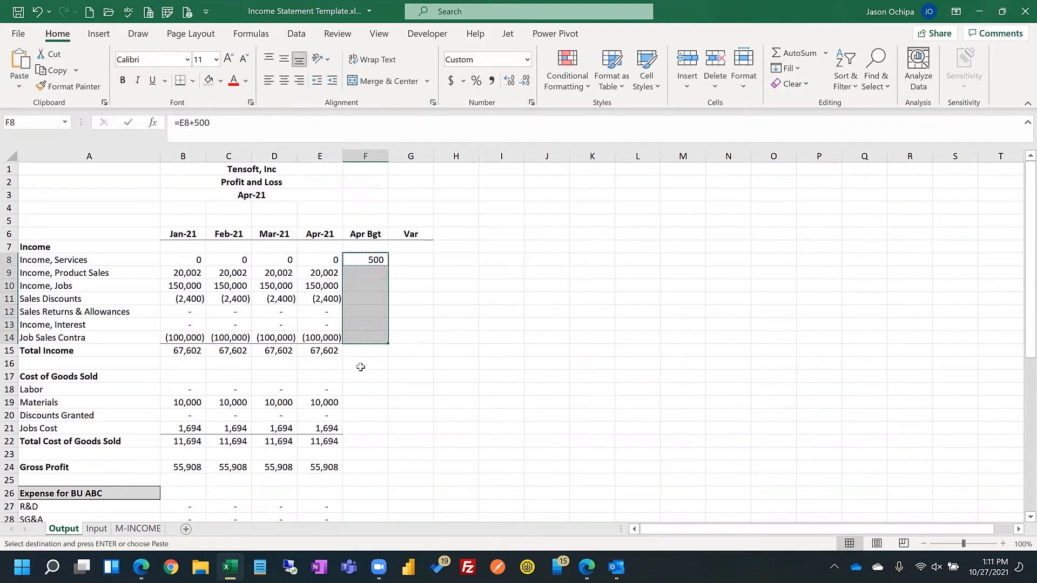
key("ctrl+v")
left_click(360, 400)
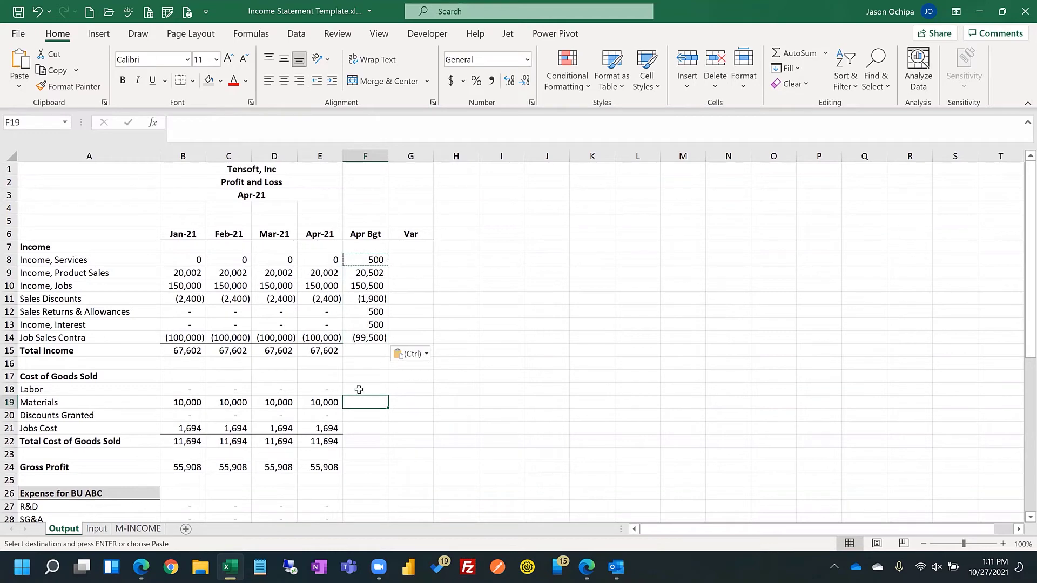
left_click_drag(359, 389, 359, 430)
key("ctrl+v")
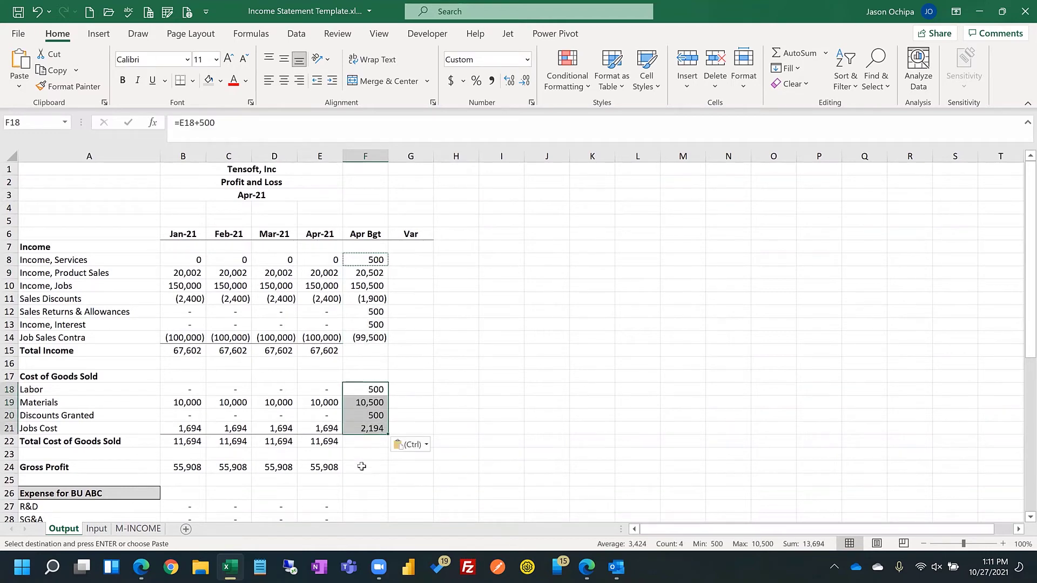
Step: Paste the copied +500 budget formula into F37 for Other Income & Expenses
scroll(362, 473, "down", 3)
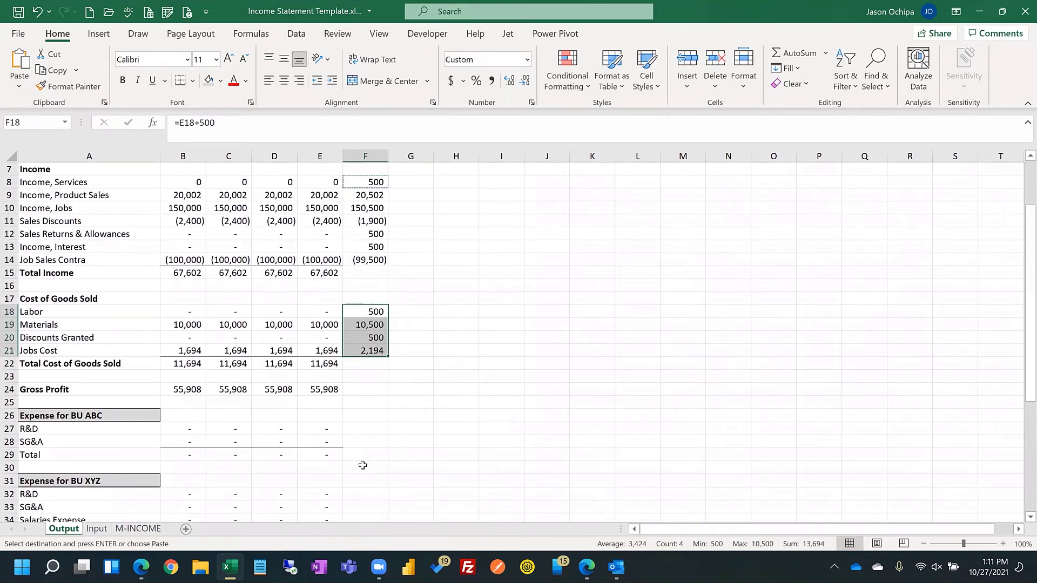
left_click(362, 475)
scroll(362, 475, "down", 3)
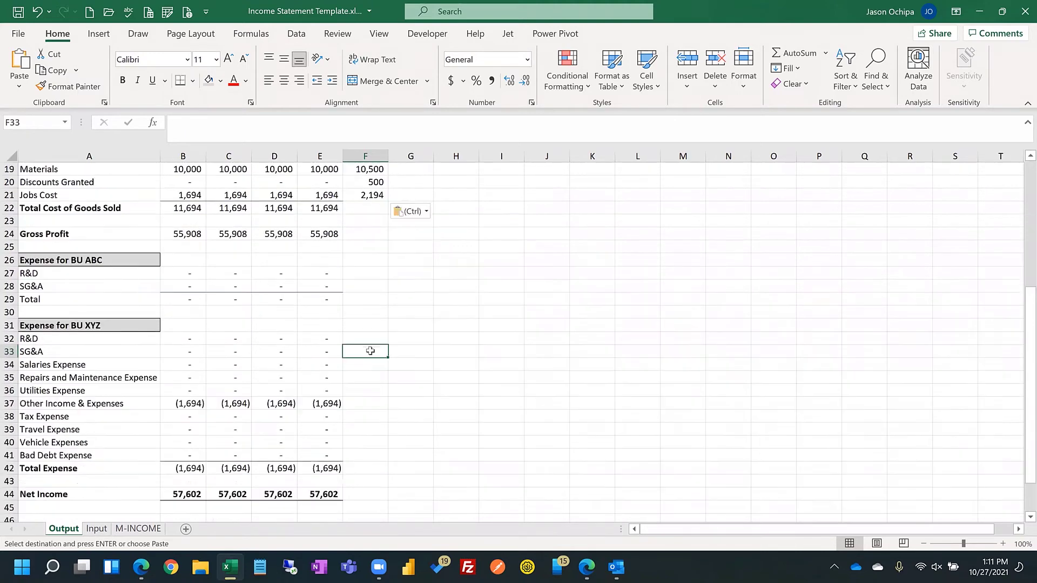
left_click(368, 339)
left_click(356, 403)
key("ctrl+v")
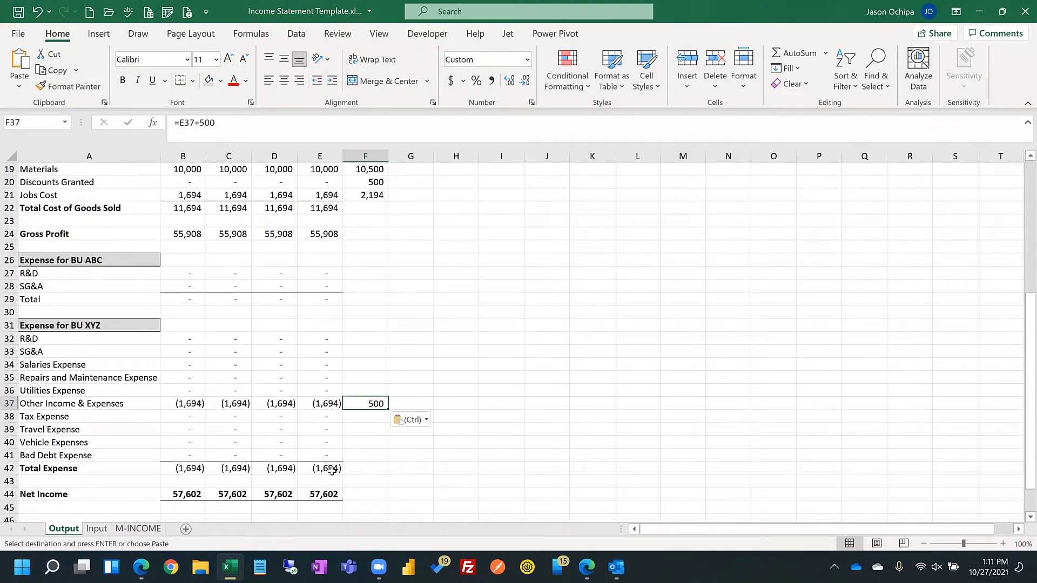
Step: Copy the Total Expense formula from E42 to the budget column in F42
left_click(327, 468)
key("ctrl+c")
left_click(363, 468)
key("ctrl+v")
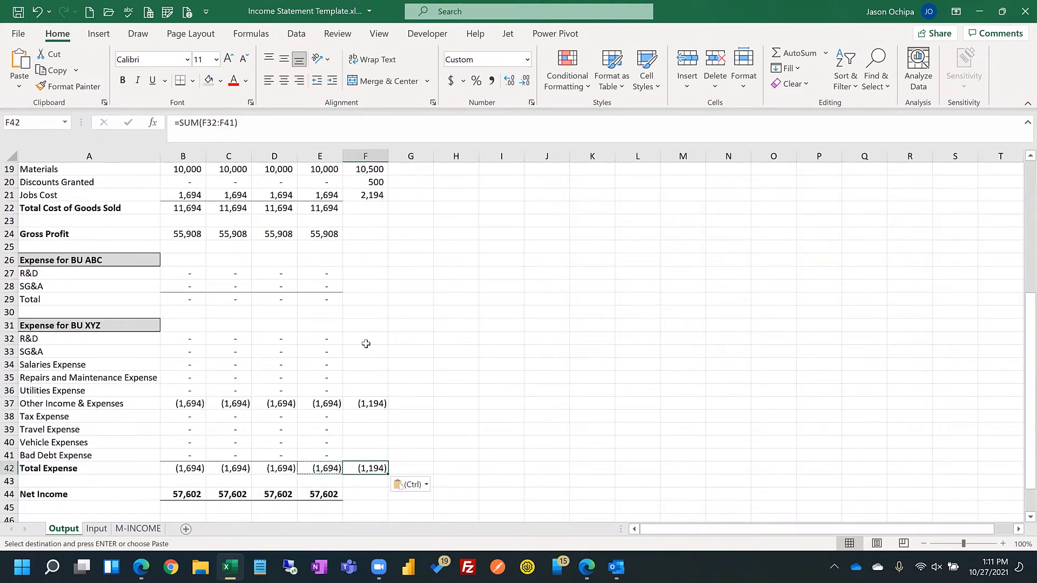
Step: Enter =E32 as the R&D budget in F32 and copy it to F33:F36
left_click(365, 342)
type("=E32")
key("ctrl+Return")
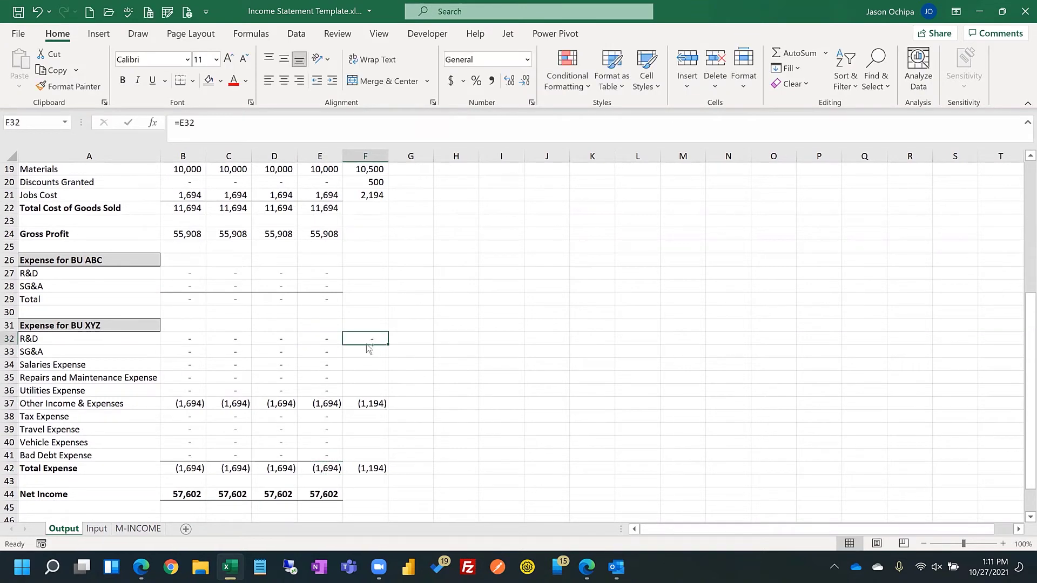
key("ctrl+c")
key("Down")
key("shift+Down")
key("shift+Down")
key("shift+Down")
key("ctrl+v")
Step: Paste the F32 formula into F38:F41 and into the BU ABC expense rows F27:F28
key("Down")
key("Down")
key("Down")
key("Down")
key("Down")
key("Down")
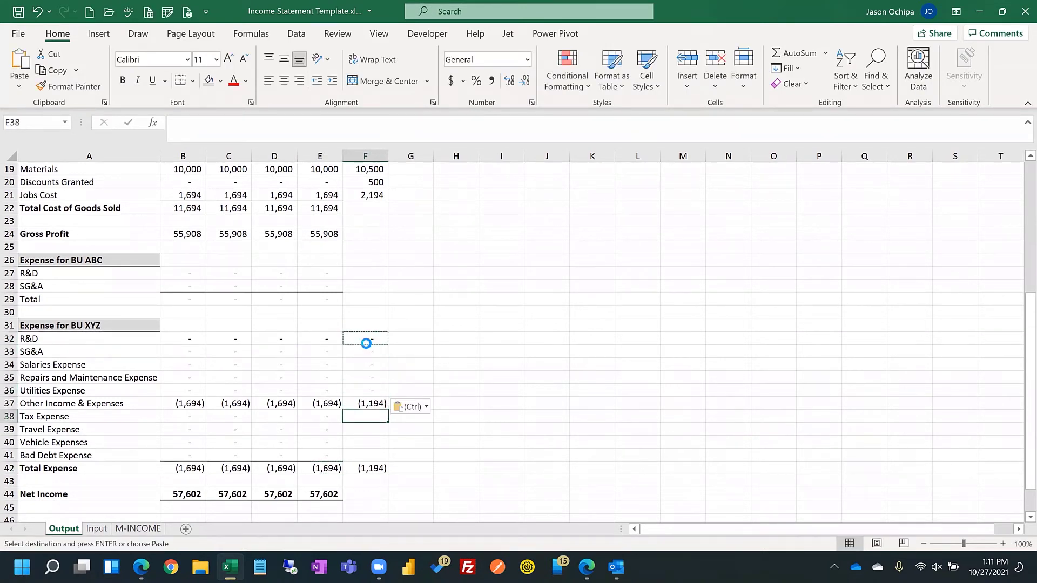
key("Down")
key("Down")
key("shift+Up")
key("shift+Up")
key("shift+Up")
key("ctrl+v")
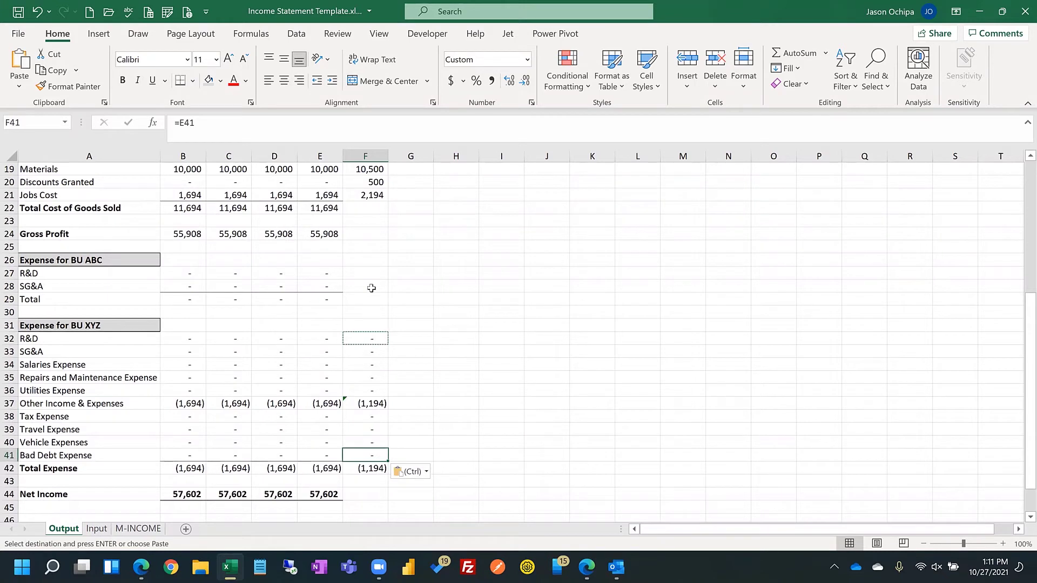
left_click_drag(372, 286, 370, 274)
key("ctrl+v")
Step: Copy the BU ABC Total from E29 to F29, and the Total Cost of Goods Sold through Gross Profit formulas from E22:E24 to F22:F24
left_click(340, 296)
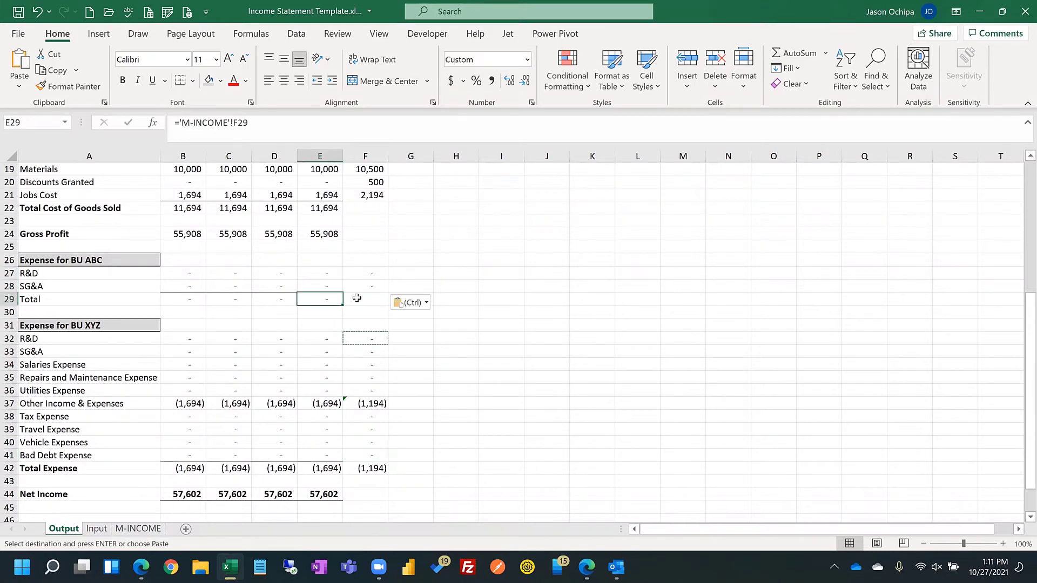
key("ctrl+c")
left_click(365, 298)
key("ctrl+v")
left_click(328, 212)
left_click_drag(327, 217, 324, 232)
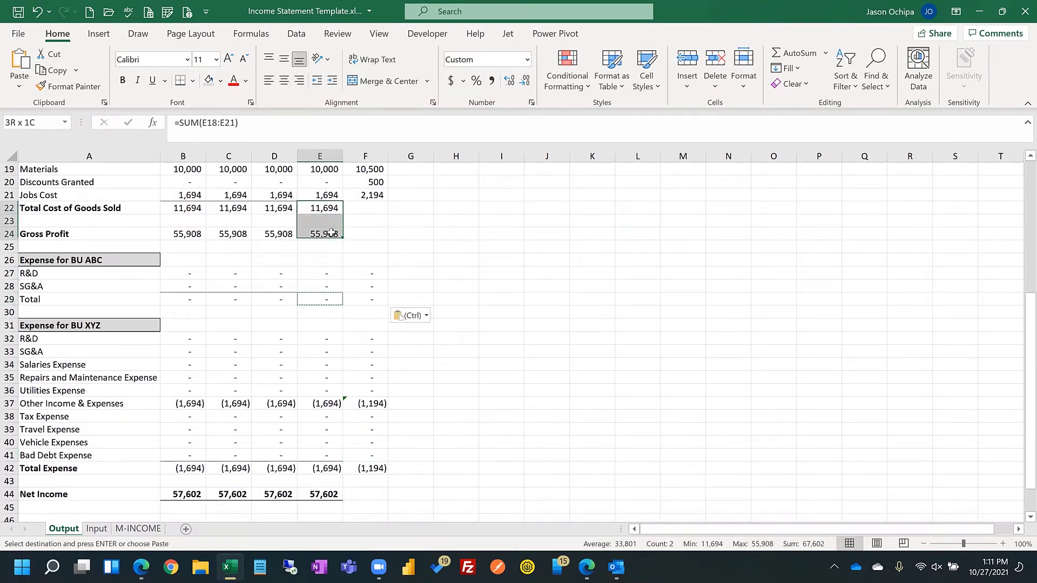
key("ctrl+c")
left_click(363, 208)
key("ctrl+v")
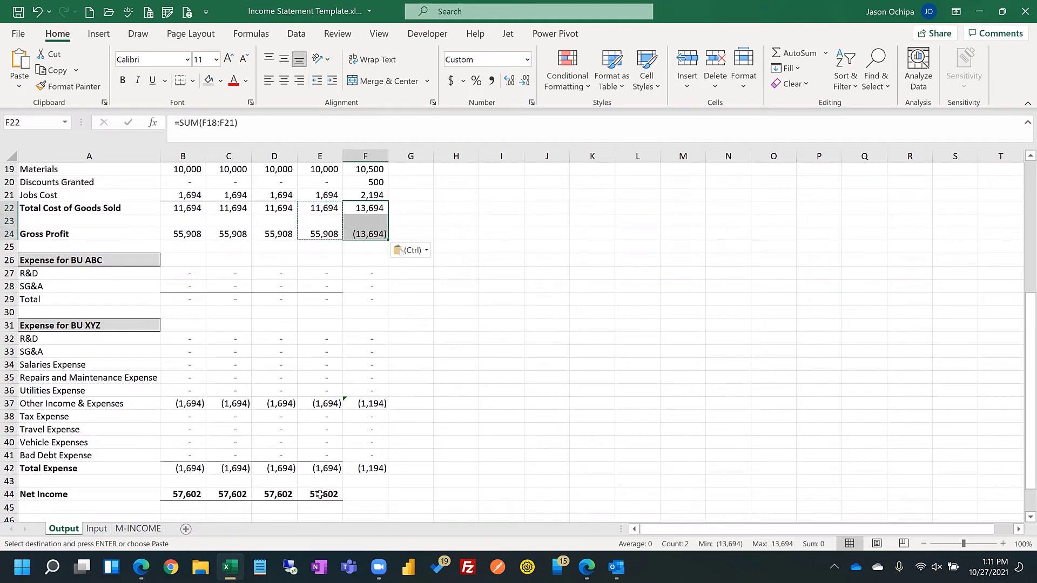
Step: Copy the Net Income formula from E44 to F44 and the Total Income formula from E15 to F15
left_click(320, 494)
key("ctrl+c")
left_click(357, 495)
key("ctrl+v")
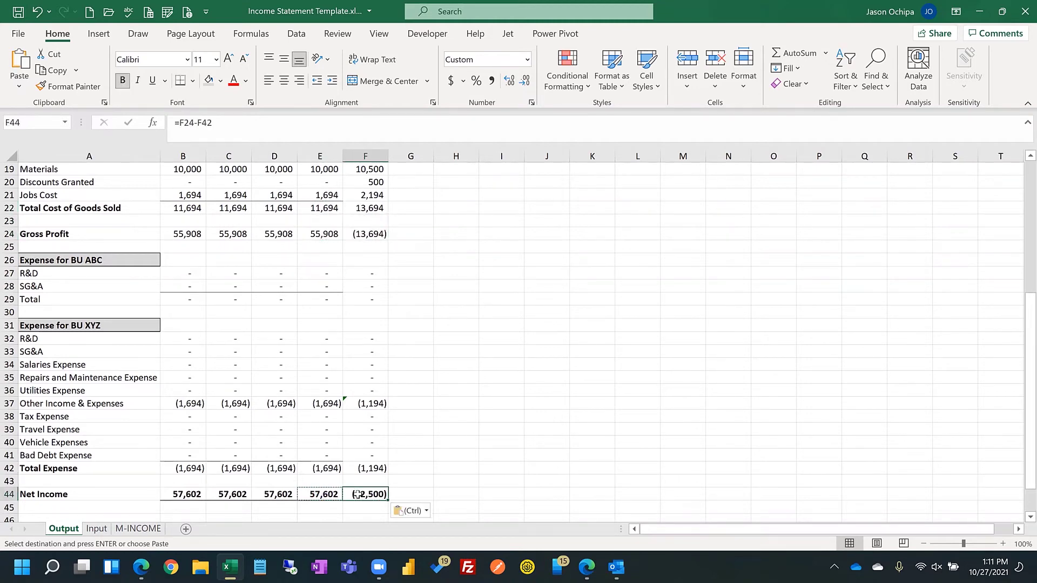
scroll(362, 378, "up", 3)
left_click(320, 247)
key("ctrl+c")
left_click(369, 247)
key("ctrl+v")
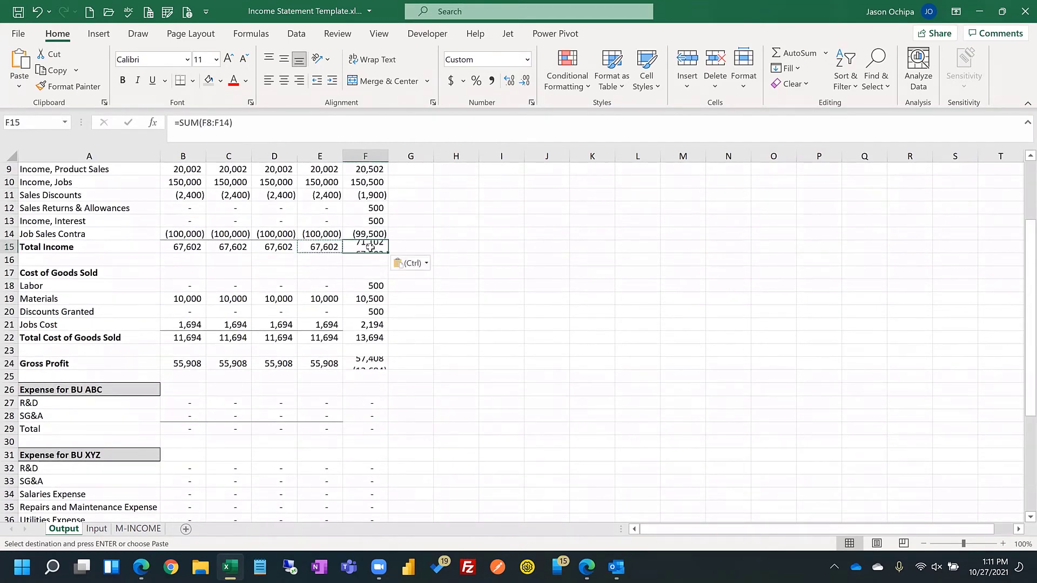
Step: Copy the formatting of column E to column F with Format Painter
scroll(330, 179, "up", 3)
left_click(319, 156)
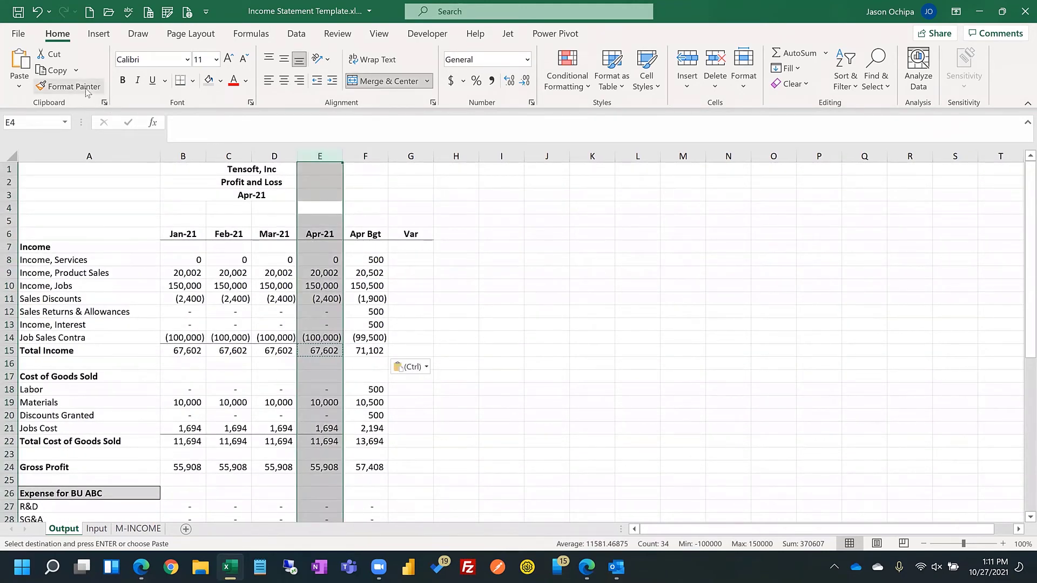
left_click(69, 86)
left_click(372, 156)
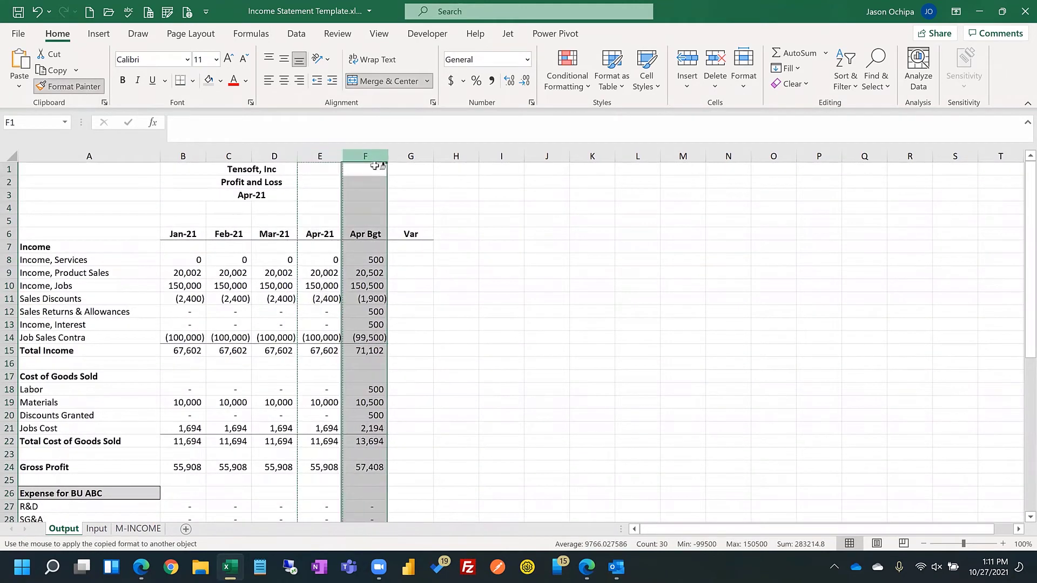
Step: Enter the variance formula =E8-F8 in G8 for Income, Services
left_click(411, 260)
type("=")
key("Left")
key("Left")
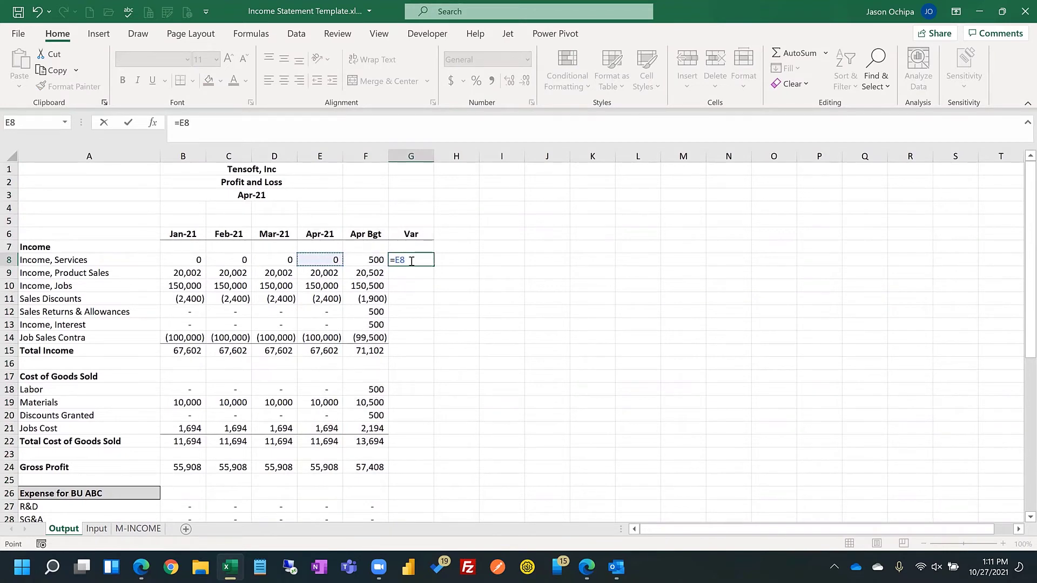
type("-")
key("Right")
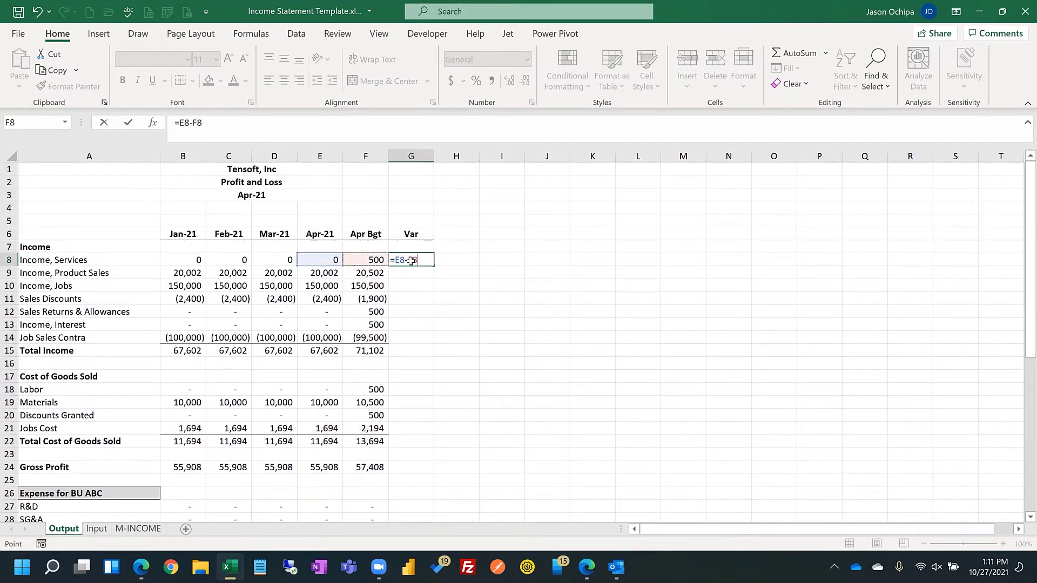
key("ctrl+Return")
Step: Copy the G8 variance formula to G9:G15, G18:G22 and the Gross Profit row in G24
key("ctrl+c")
left_click(403, 352, "shift")
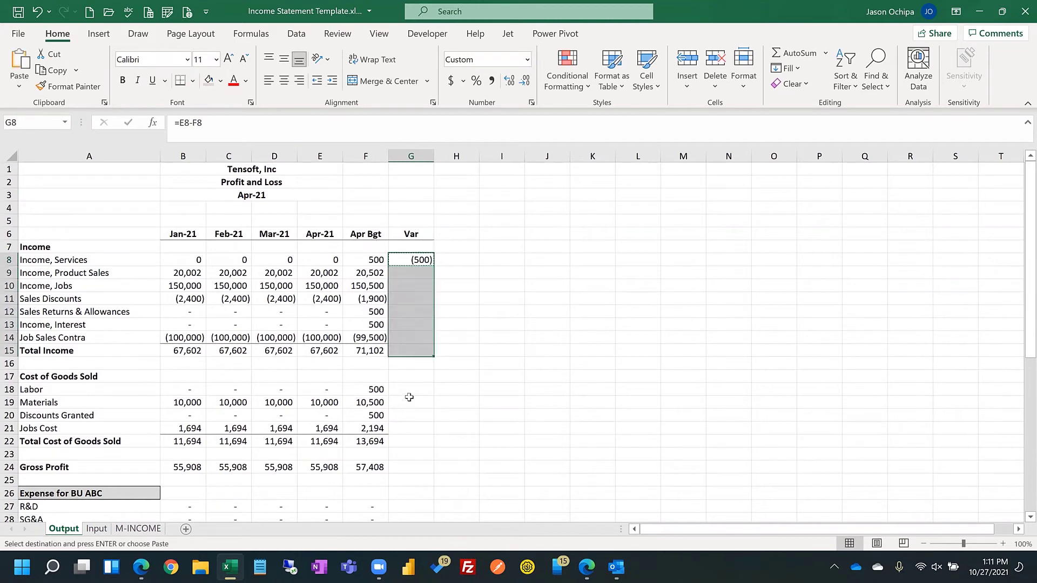
key("ctrl+v")
left_click(405, 389)
left_click(405, 439, "shift")
key("ctrl+v")
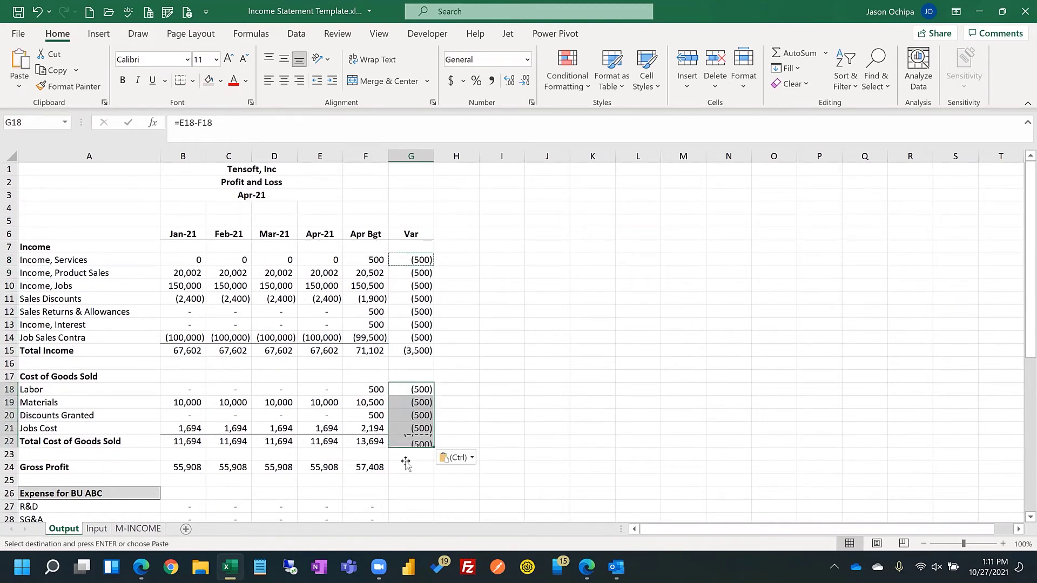
left_click(405, 466)
key("ctrl+v")
Step: Paste the variance formula into both expense sections, G27:G29 and G32:G42, and into Net Income in G44
scroll(405, 350, "down", 4)
left_click(405, 339)
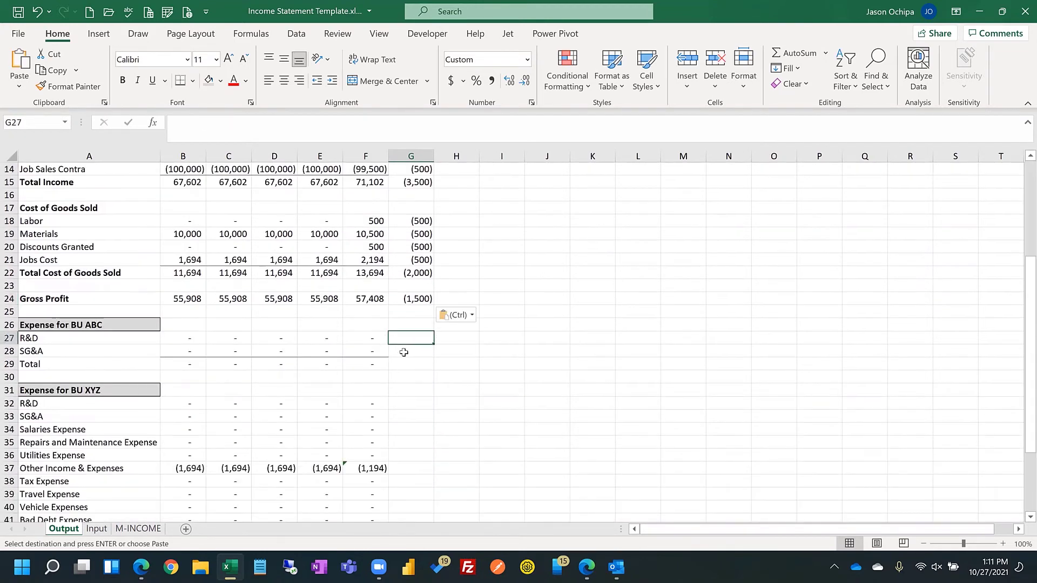
left_click(405, 364, "shift")
key("ctrl+v")
left_click(404, 403)
scroll(404, 406, "down", 2)
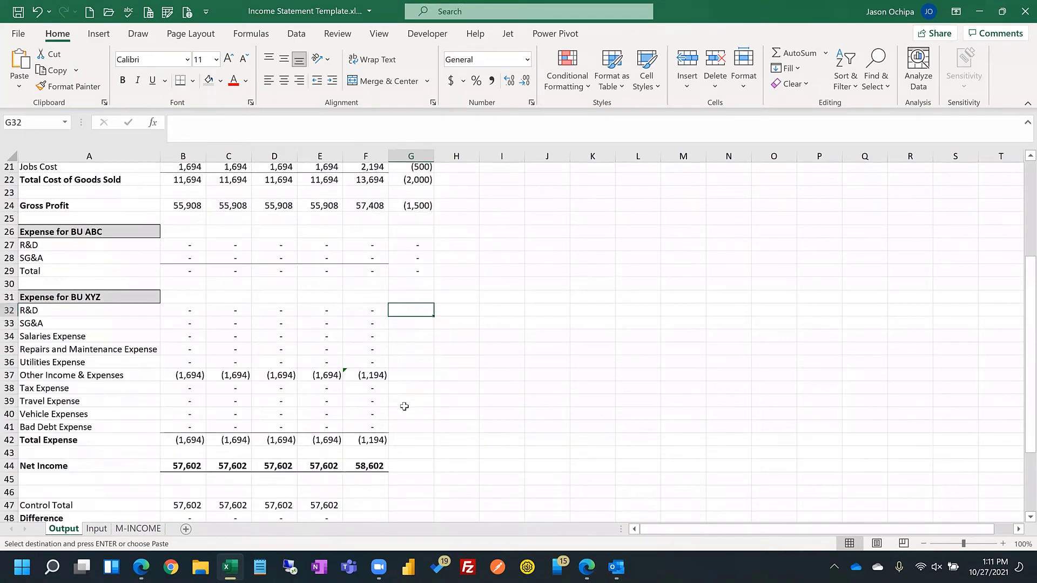
scroll(404, 406, "down", 1)
left_click(405, 429, "shift")
key("ctrl+v")
key("Escape")
left_click(391, 455)
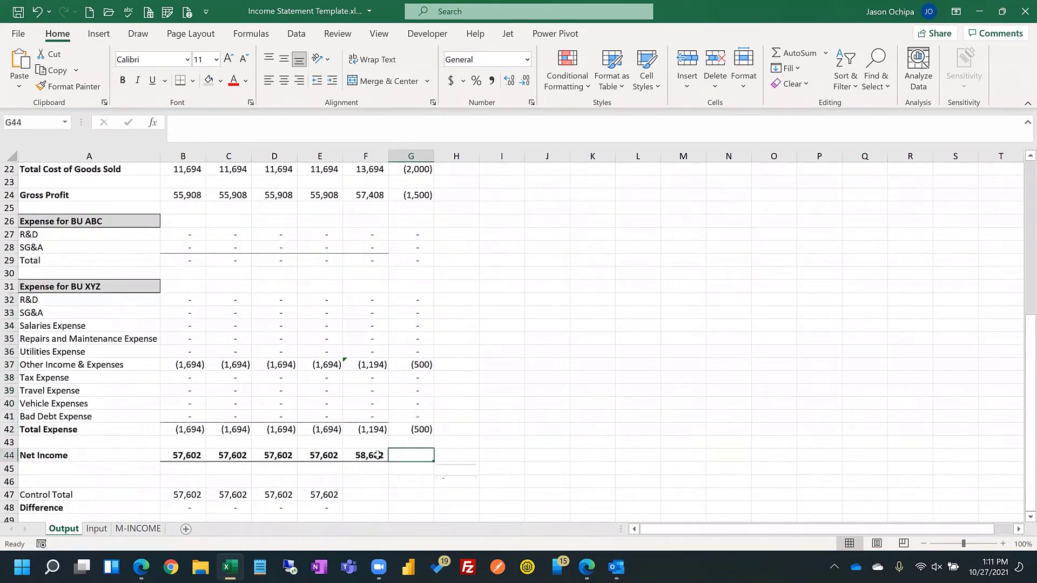
key("ctrl+v")
Step: Copy the formatting of F8:F44 to the variance values in G8:G44 with Format Painter
left_click(378, 456)
scroll(366, 324, "up", 7)
left_click(366, 260, "shift")
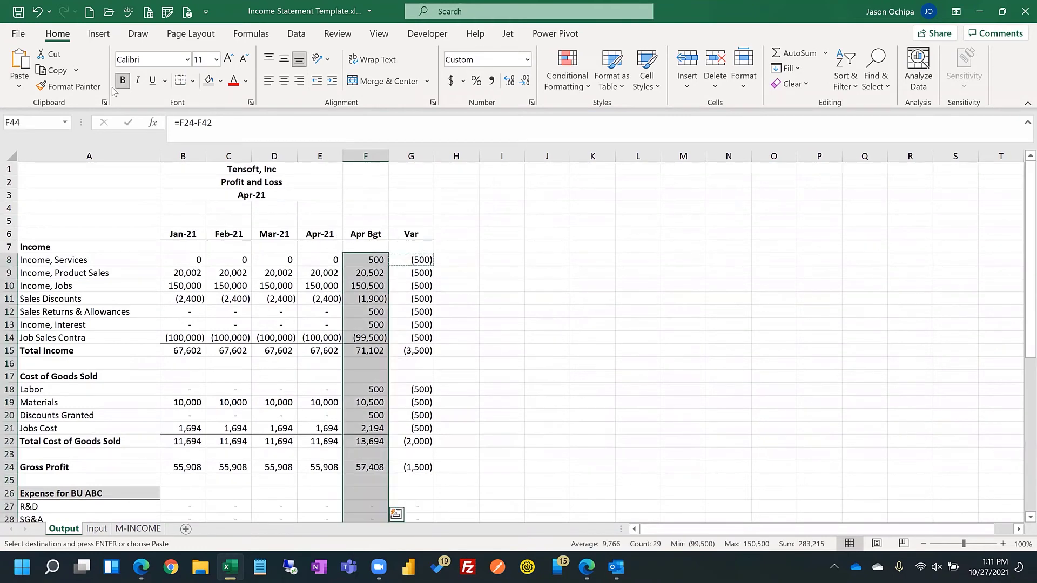
left_click(69, 86)
left_click(420, 256)
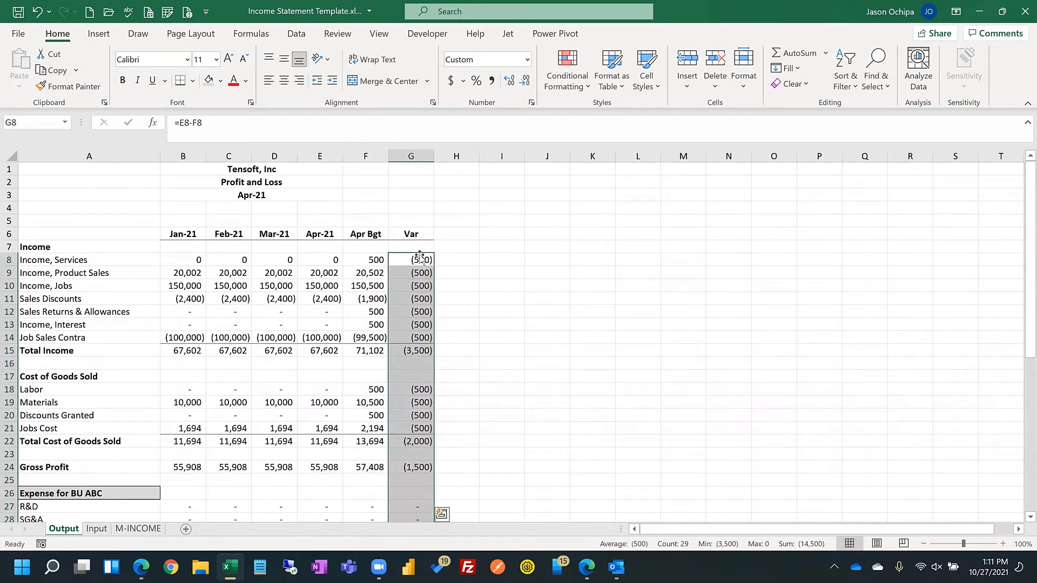
Step: Add a Greater Than conditional formatting rule of -600 with Light Red Fill with Dark Red Text to G8
left_click(420, 257)
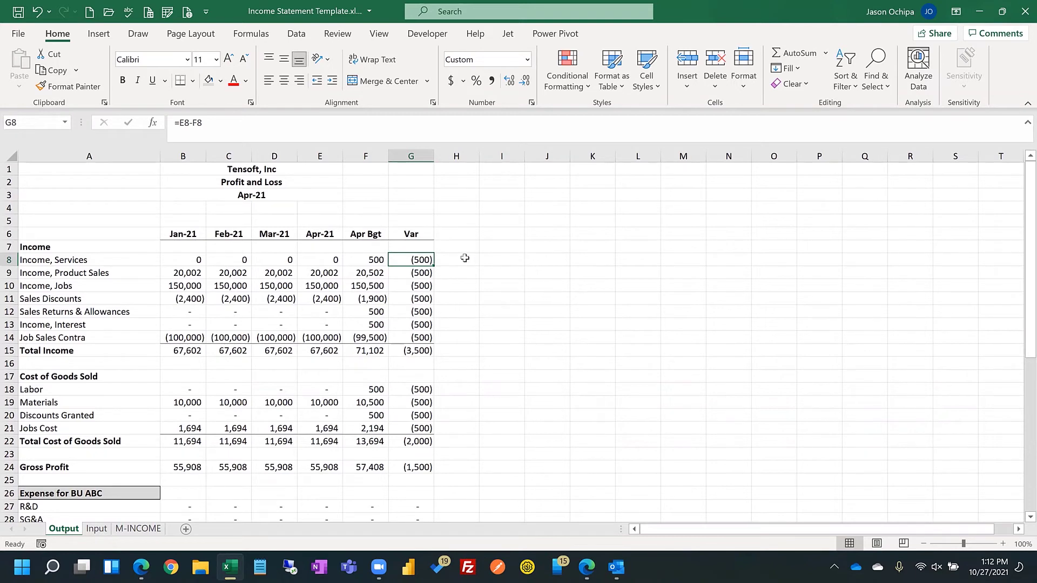
left_click(587, 95)
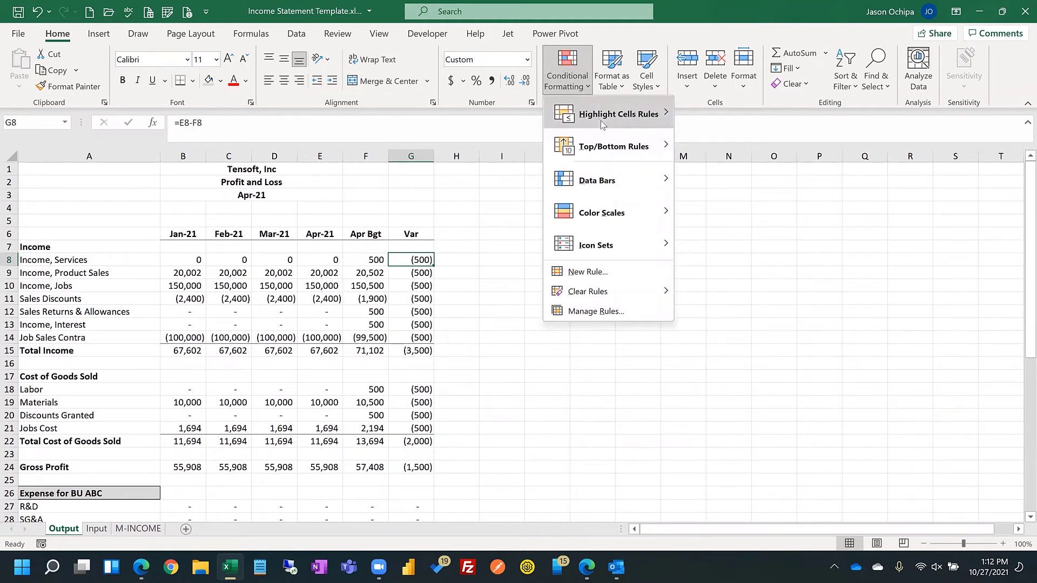
mouse_move(602, 123)
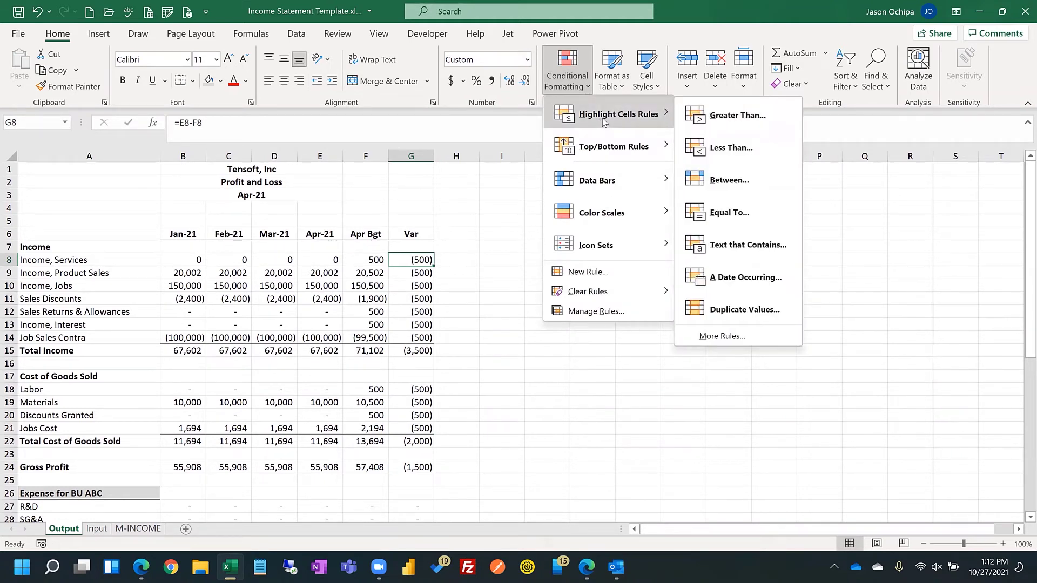
left_click(732, 119)
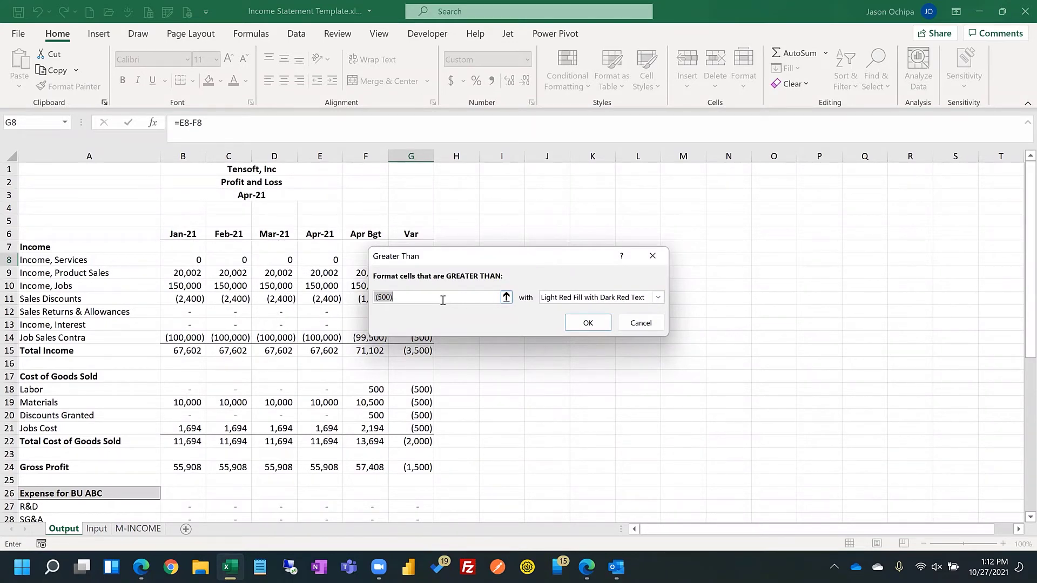
type("-600")
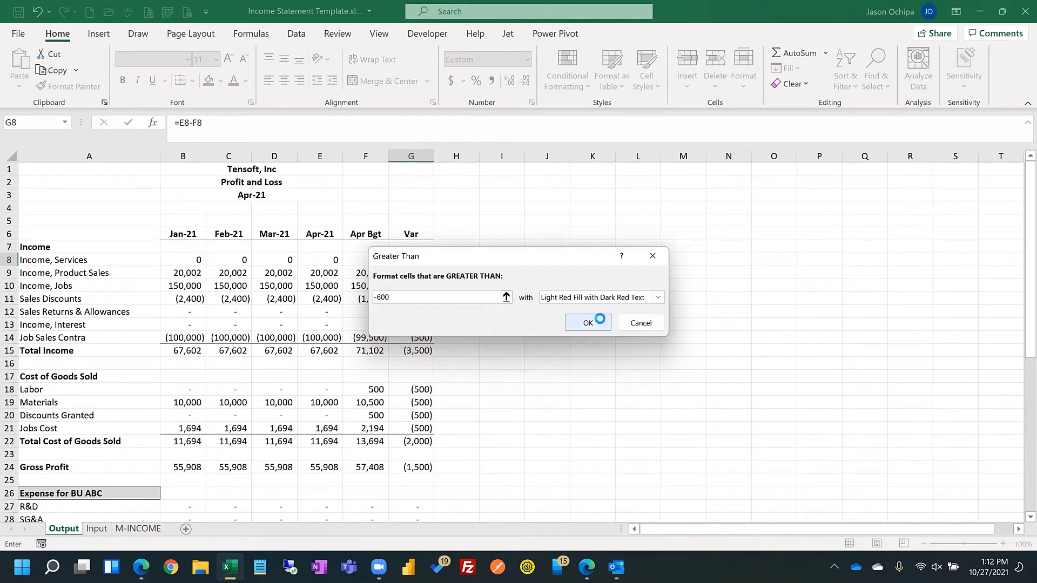
left_click(600, 320)
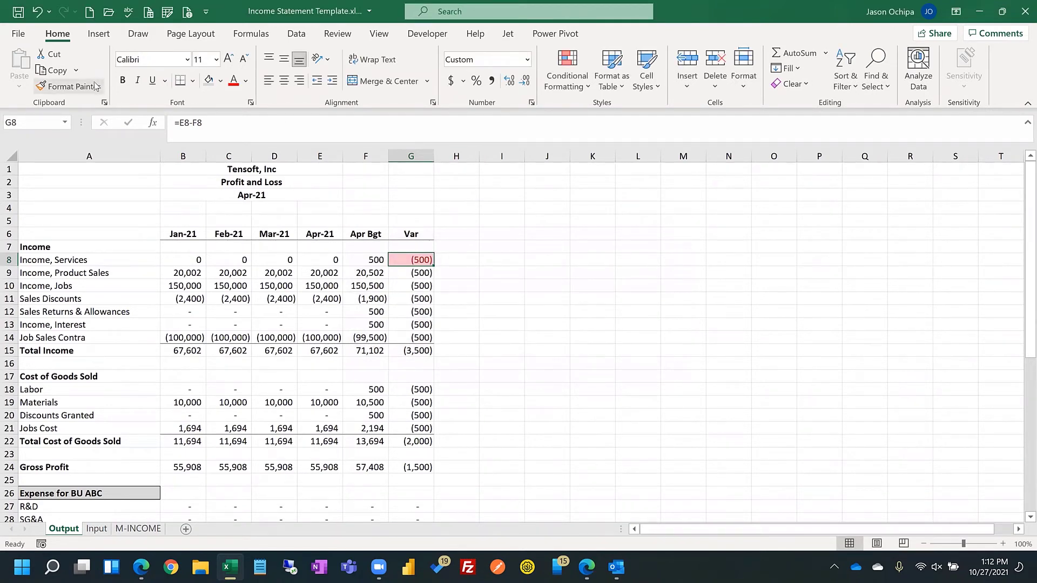
double_click(92, 86)
left_click(411, 156)
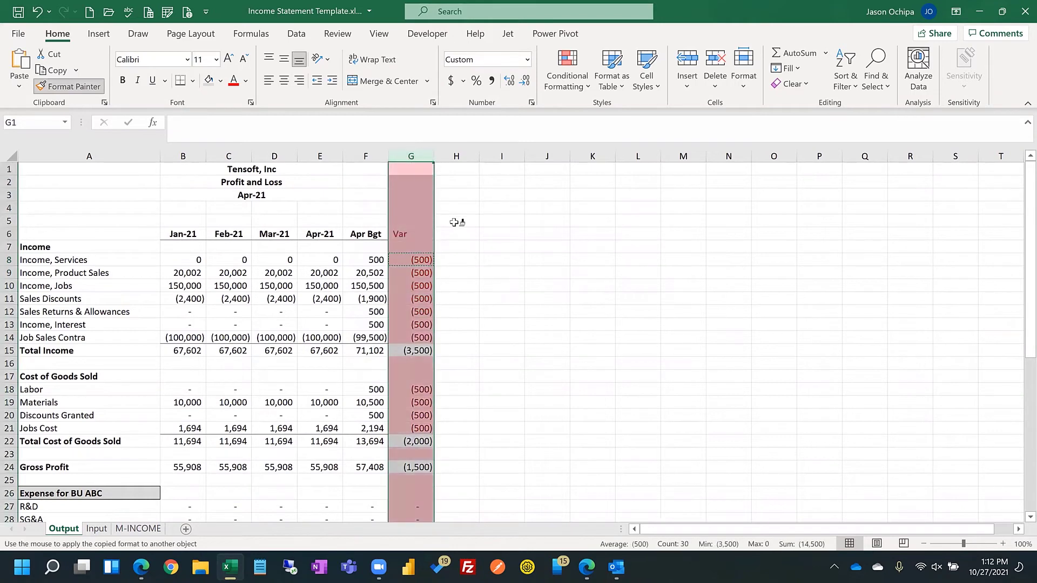
left_click(37, 11)
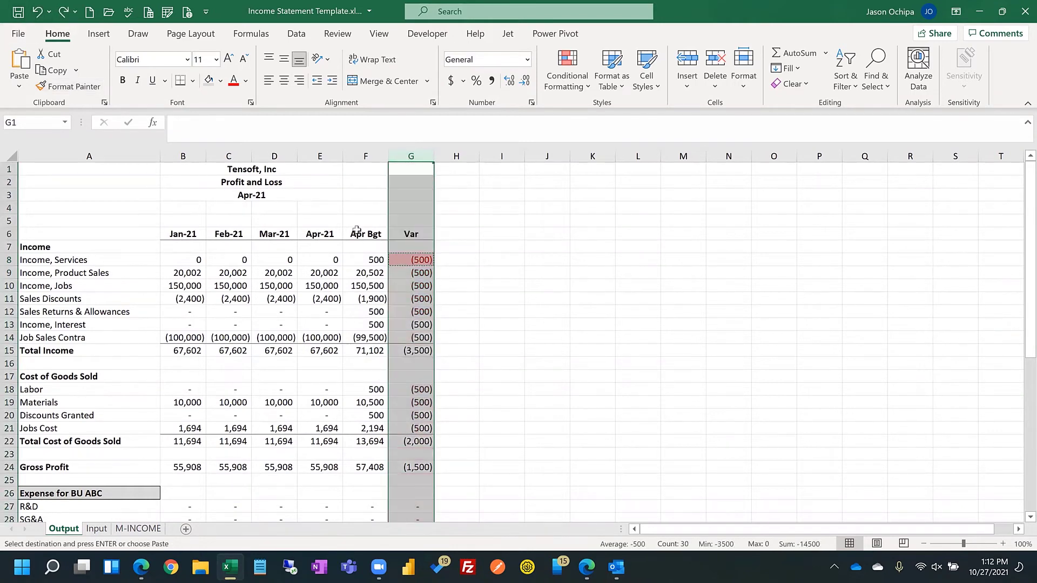
Step: Copy G8's formatting with Format Painter to the Income, Cost of Goods Sold and Gross Profit variances in column G
left_click(414, 259)
left_click(70, 86)
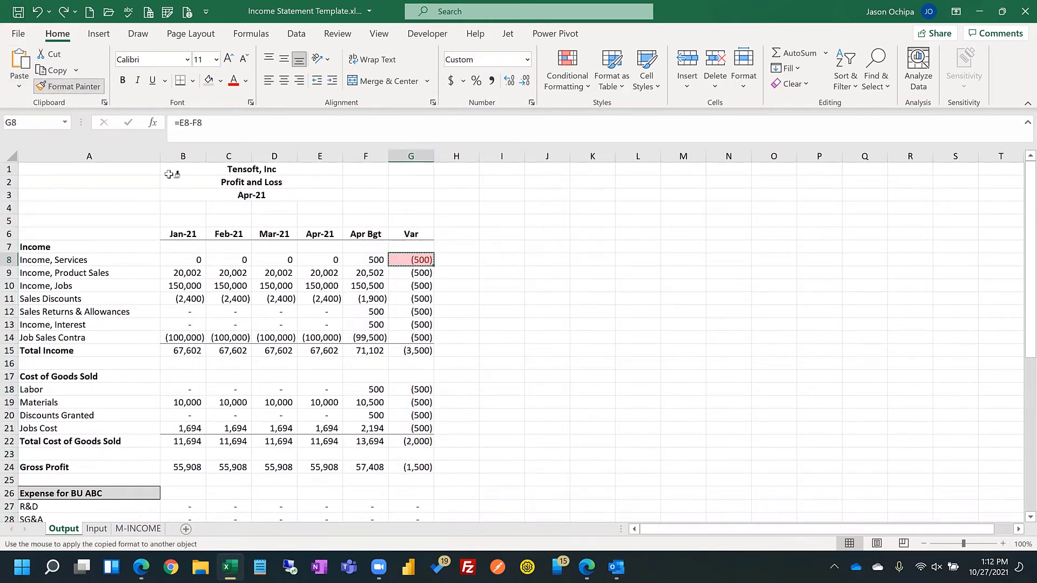
left_click_drag(411, 272, 414, 389)
left_click_drag(417, 427, 417, 428)
left_click(413, 467)
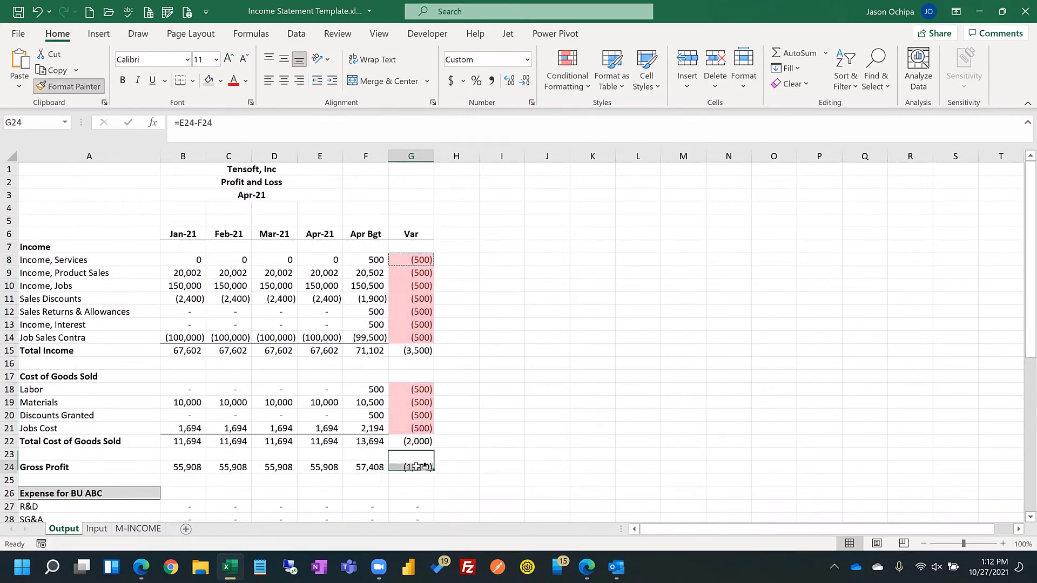
Step: Apply the G8 formatting to both expense sections' variances, G27:G29 and G32:G42, and end Format Painter
scroll(417, 458, "down", 3)
scroll(416, 458, "down", 2)
left_click_drag(417, 351, 417, 377)
mouse_move(417, 416)
left_mouse_down()
mouse_move(412, 553)
mouse_move(414, 468)
mouse_move(413, 493)
left_mouse_up()
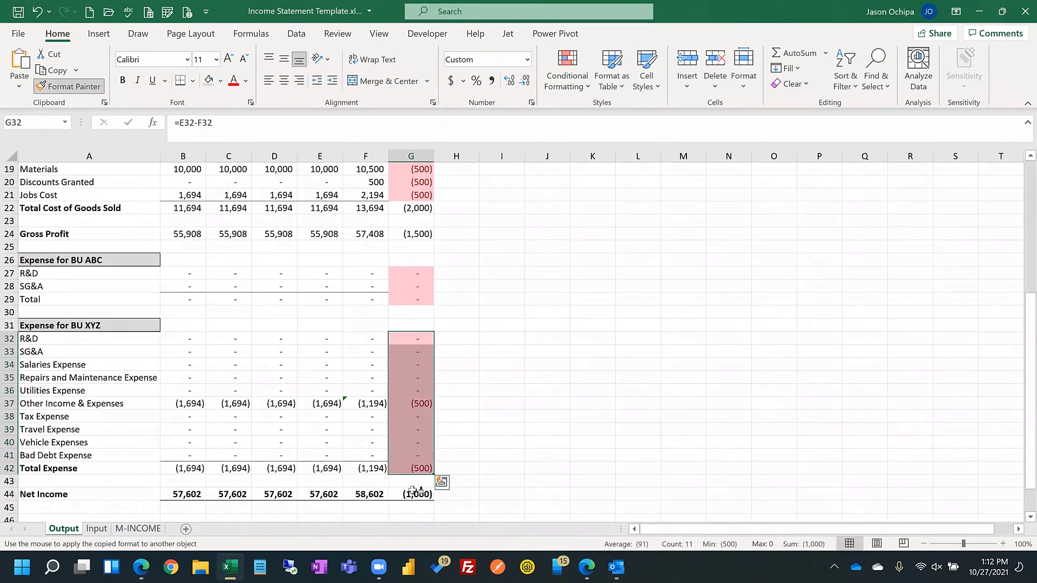
key("Escape")
left_click(411, 455)
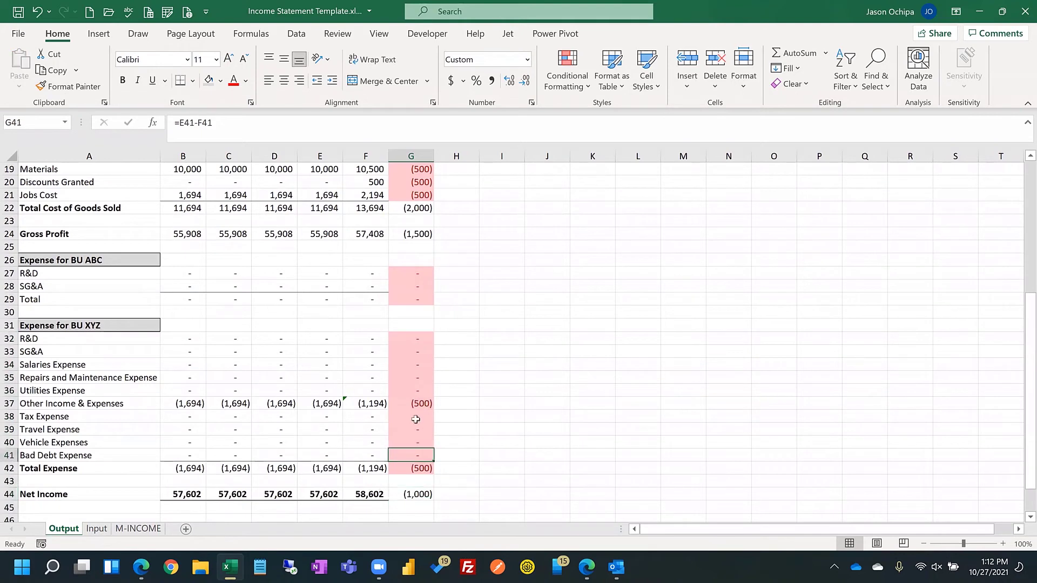
left_click(416, 286, "ctrl")
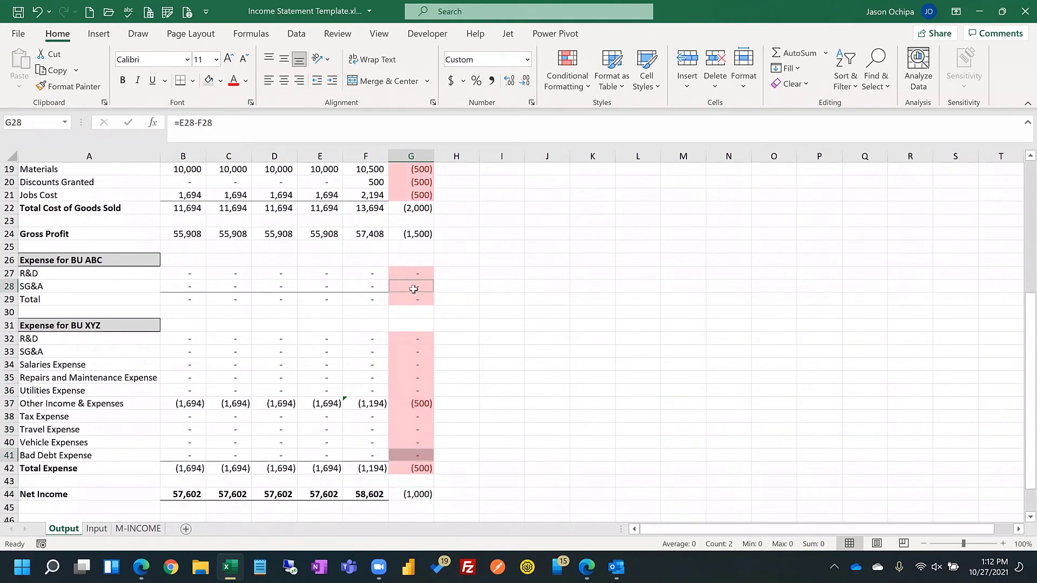
left_click(411, 199, "ctrl")
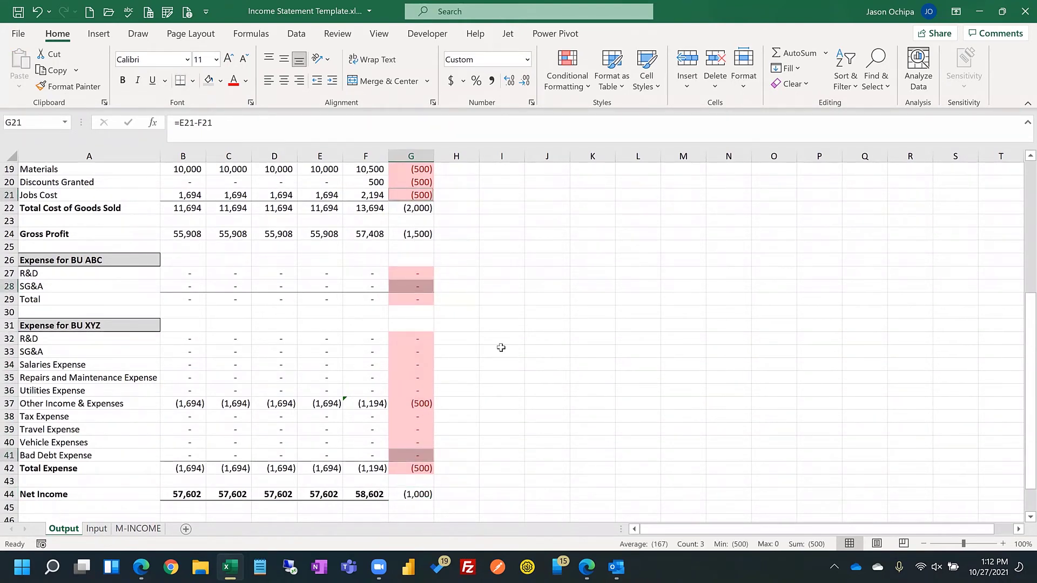
scroll(500, 347, "up", 6)
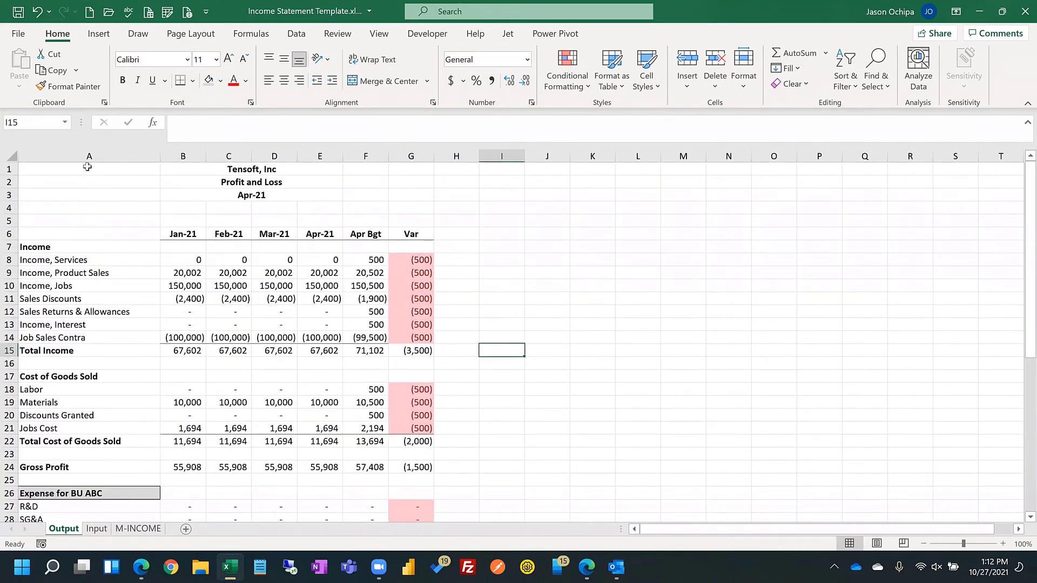
left_click(87, 167)
scroll(399, 411, "down", 8)
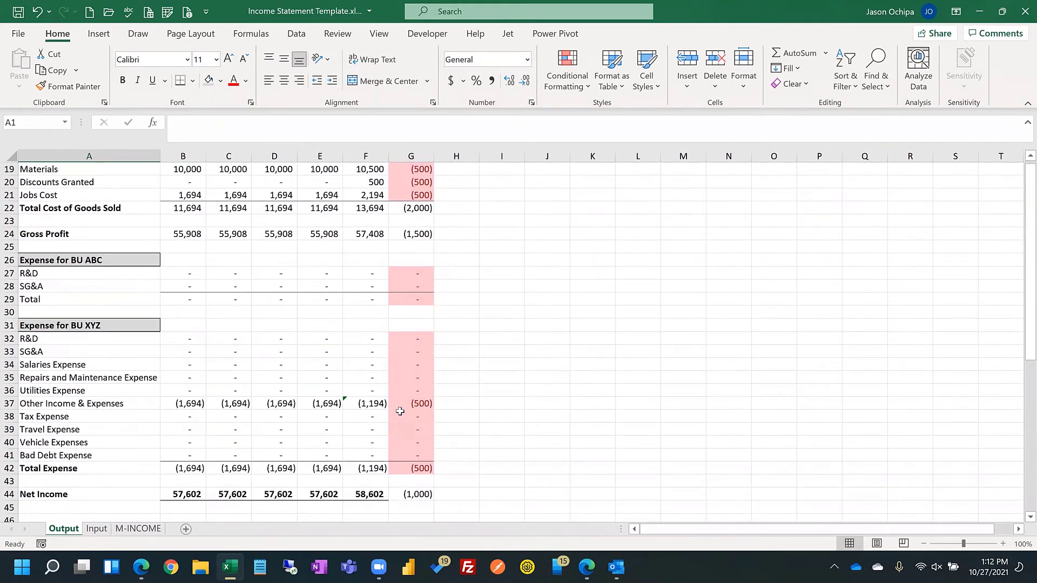
Step: Copy the Net Income formatting from F44 to the variance in G44 with Format Painter
left_click(399, 413)
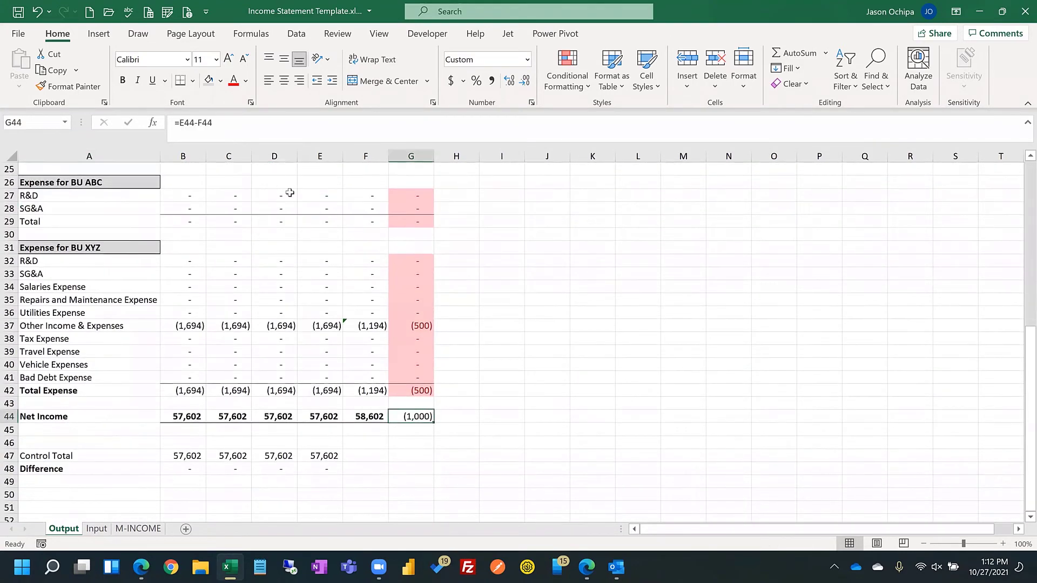
left_click(362, 411)
left_click(67, 88)
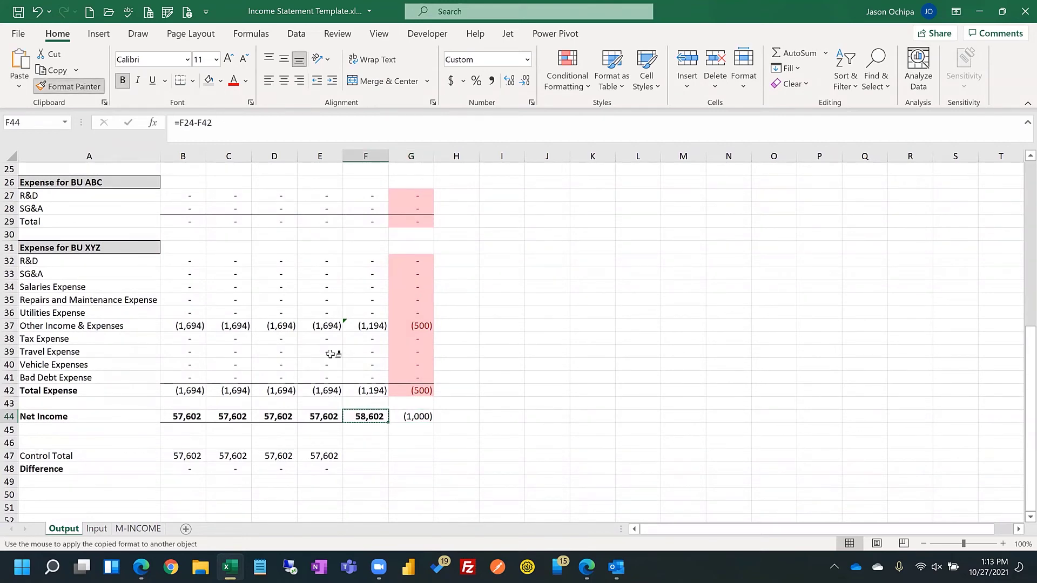
left_click(417, 417)
Step: Set A1:G44 of the Output sheet as the print area
scroll(124, 384, "up", 8)
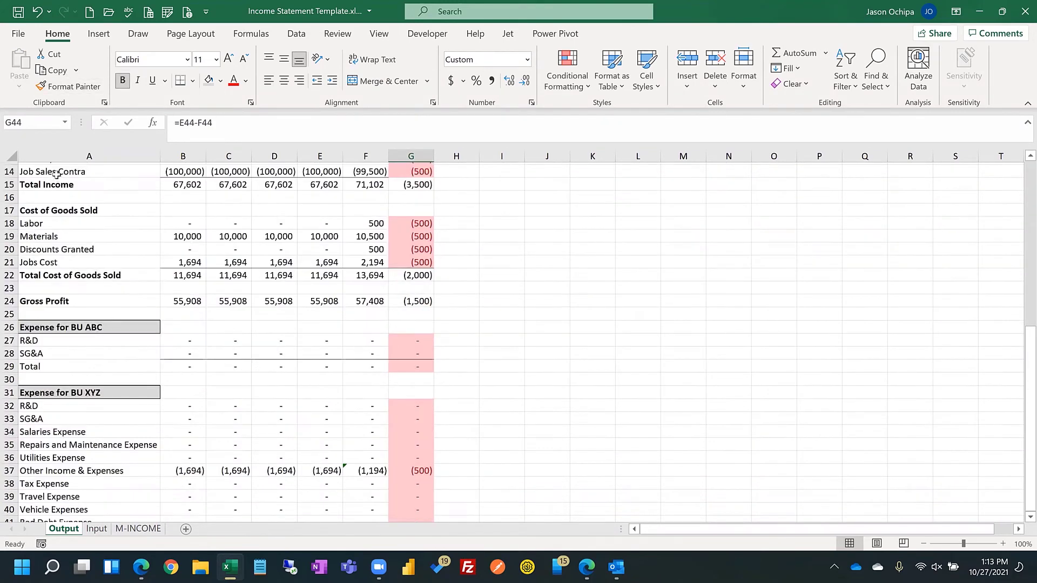
left_click(51, 167, "shift")
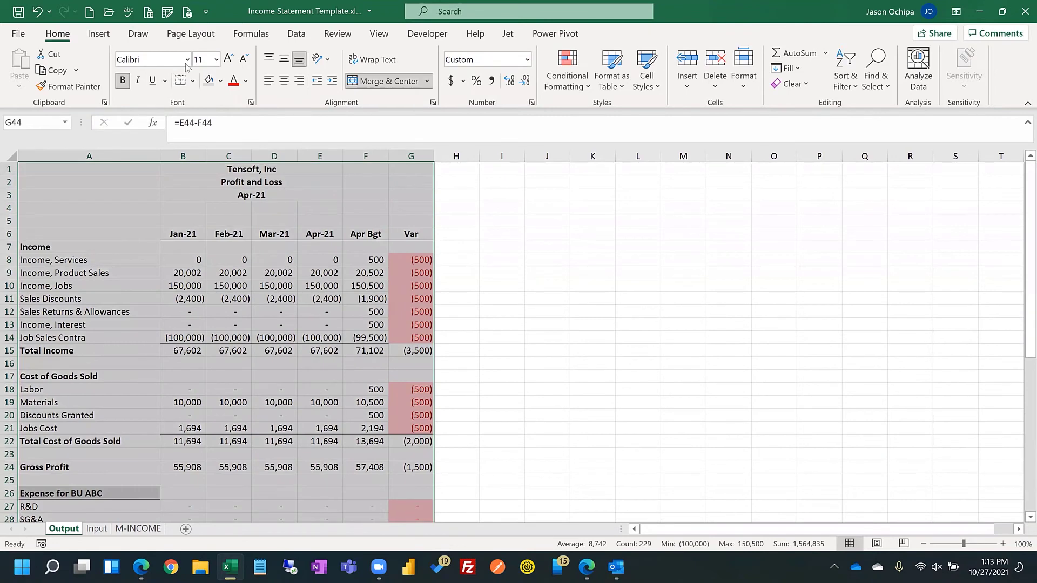
left_click(204, 37)
left_click(215, 86)
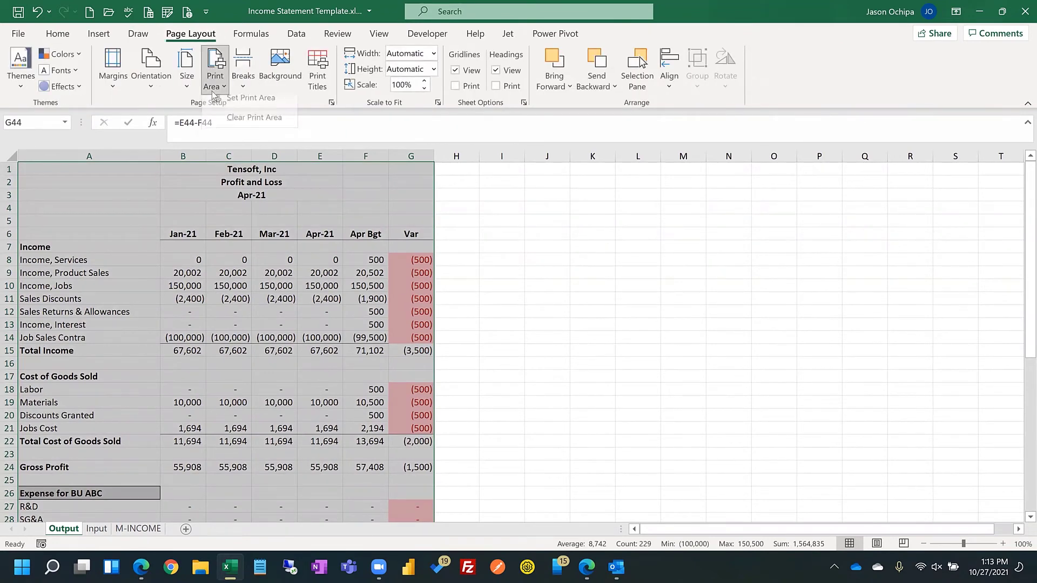
left_click(227, 111)
scroll(262, 165, "down", 8)
scroll(203, 174, "up", 8)
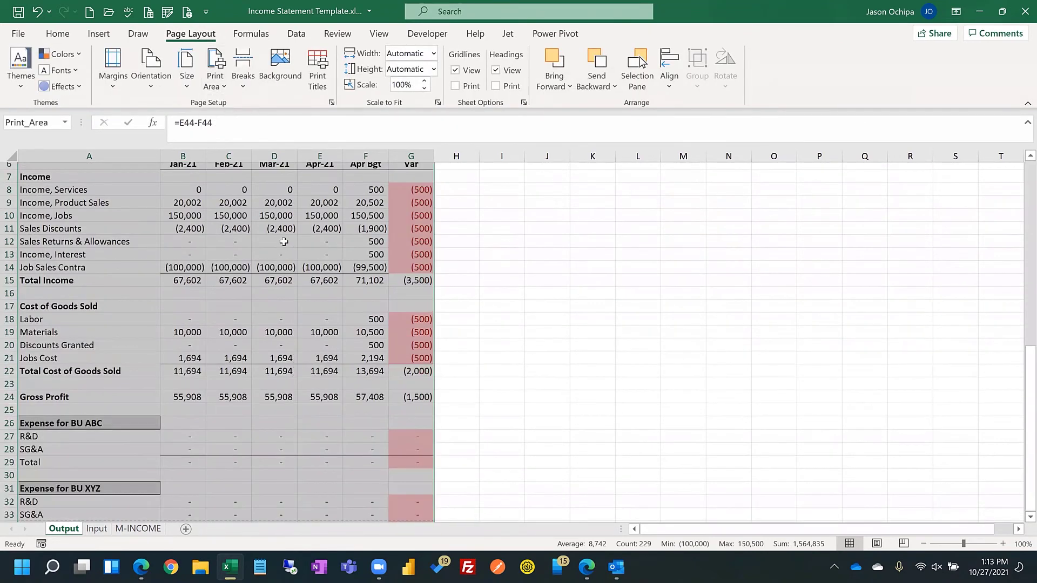
left_click(203, 172)
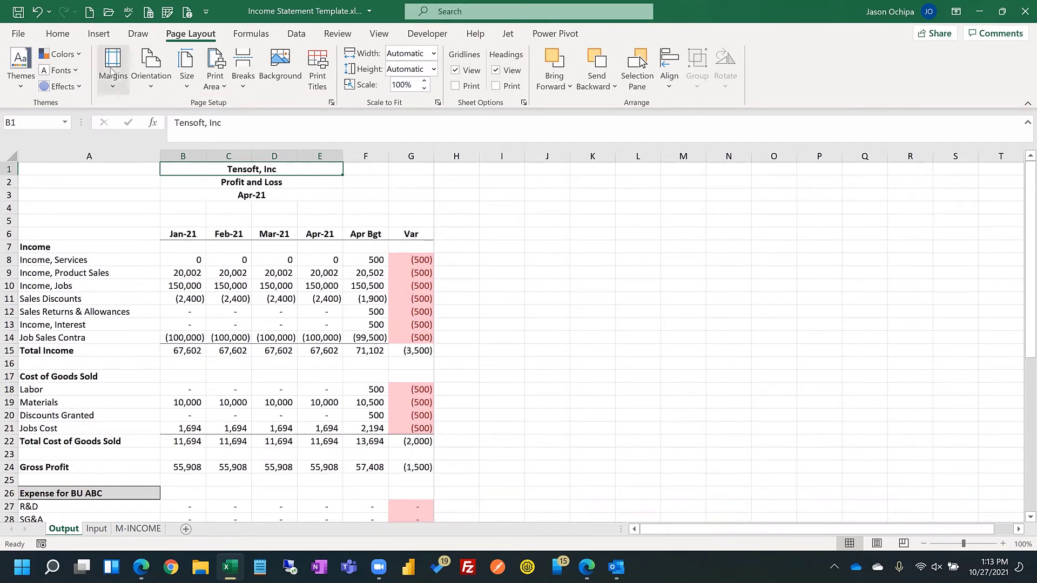
scroll(317, 81, "up", 3)
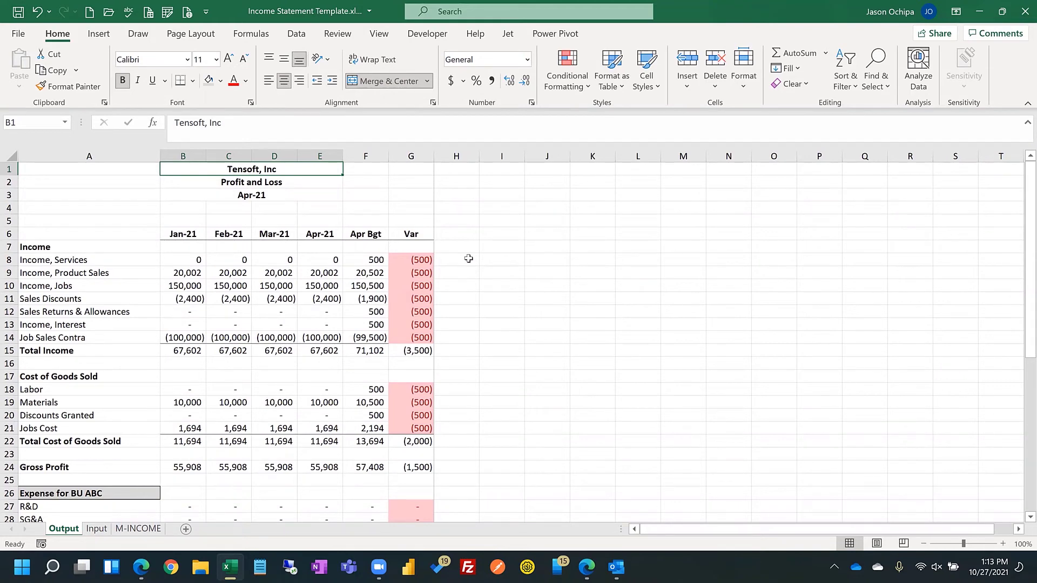
Step: Compare the M-INCOME sheet with the link formulas in B8 and B9 of the Output sheet
left_click(141, 530)
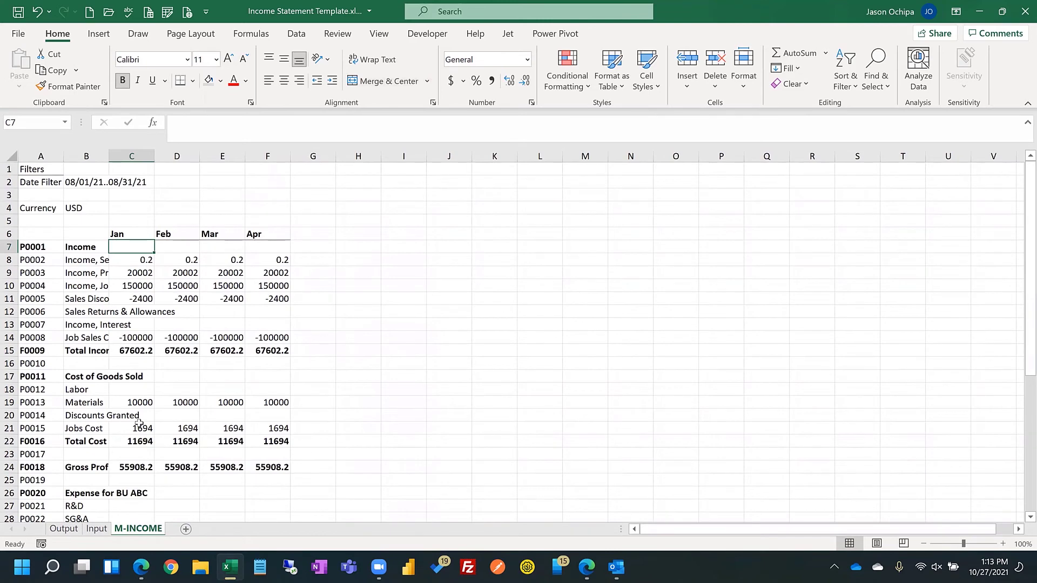
left_click(69, 529)
left_click(193, 262)
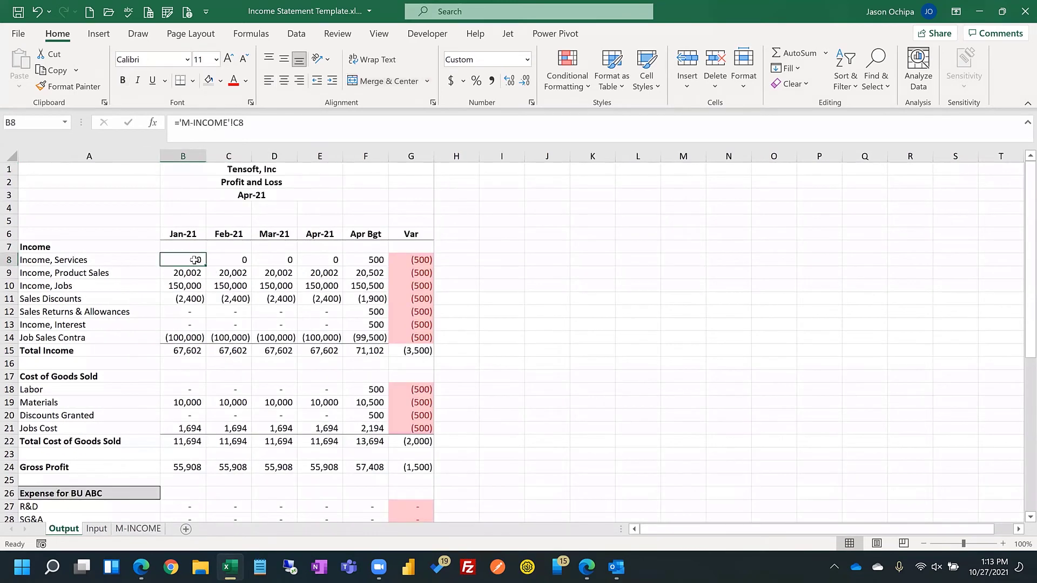
left_click(191, 273)
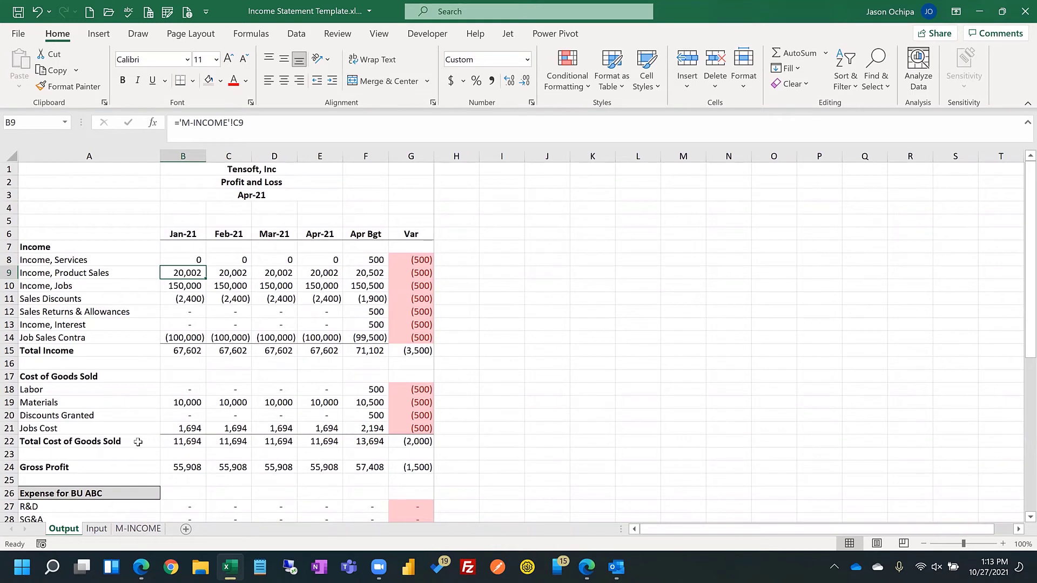
Step: Reorder the sheets so Input comes before Output, and save and close the workbook
left_click_drag(84, 530, 120, 531)
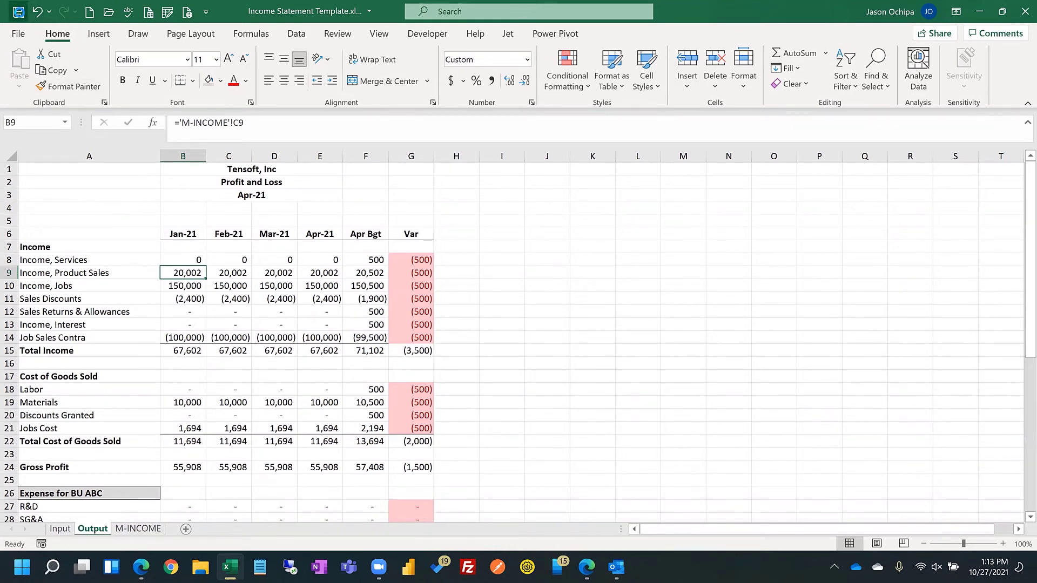
left_click(18, 12)
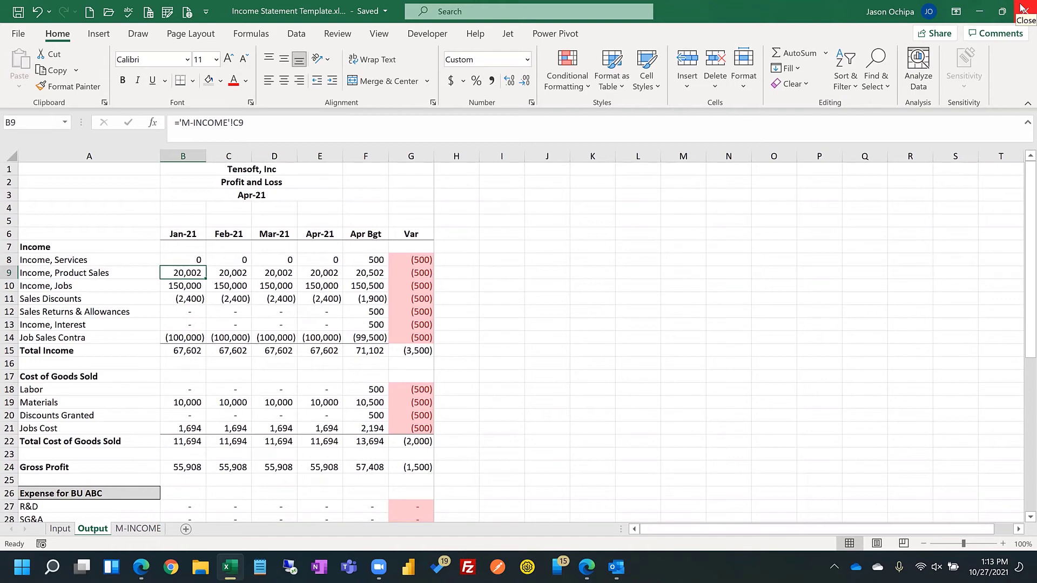
left_click(1022, 8)
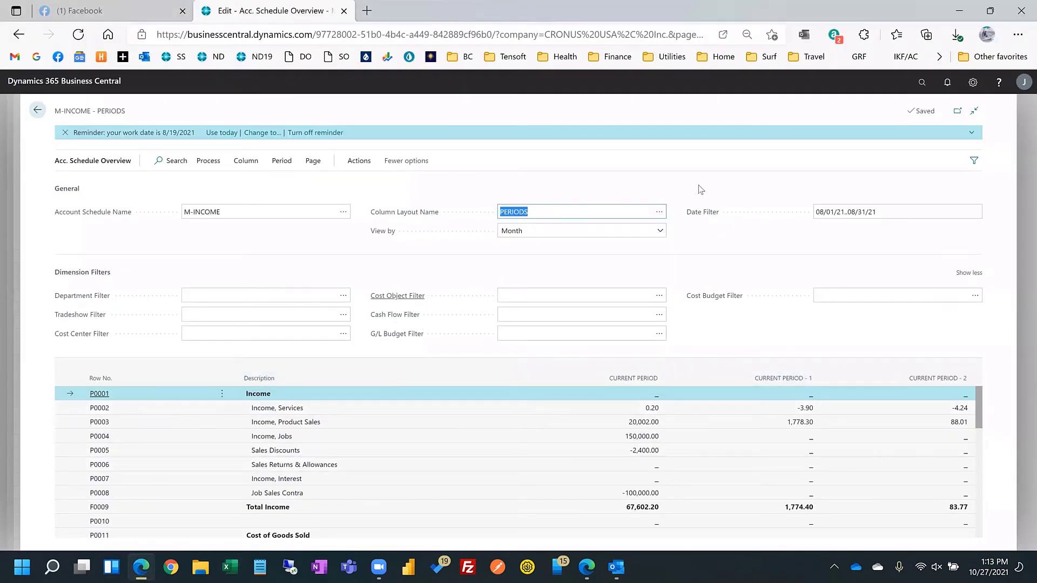
Step: In Business Central, set the column layout of the M-INCOME account schedule overview to 12 MONS
left_click(659, 212)
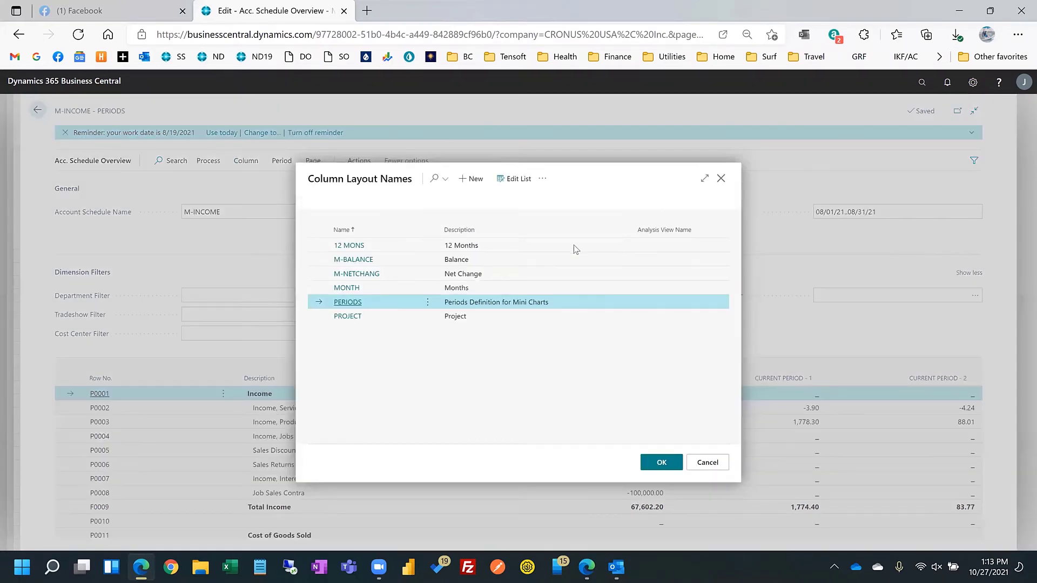
left_click(359, 259)
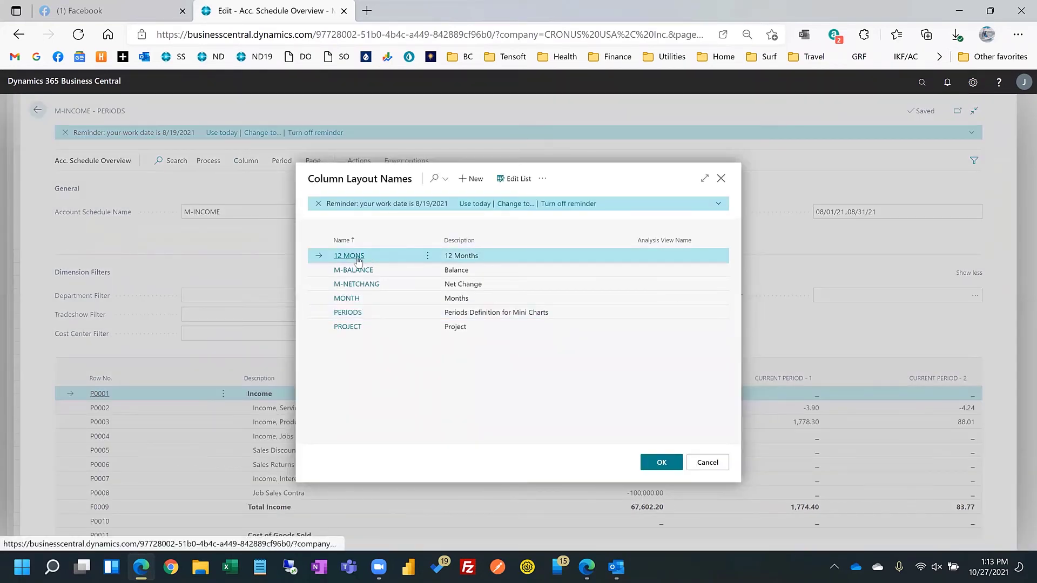
left_click(651, 464)
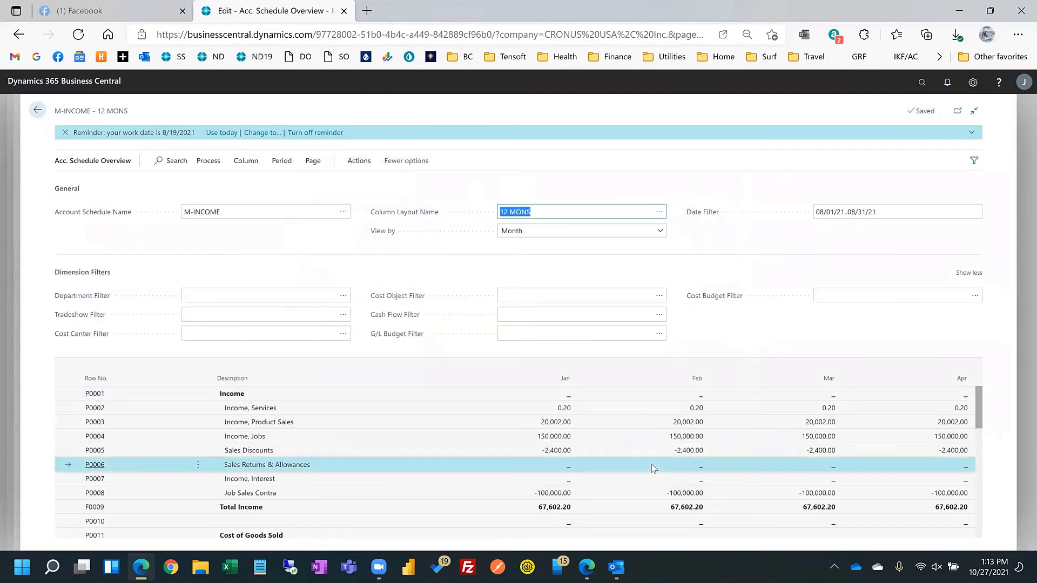
Step: Export the account schedule to Excel as an updated copy of Income Statement Template.xlsx, with M-INCOME as the worksheet to update
left_click(359, 161)
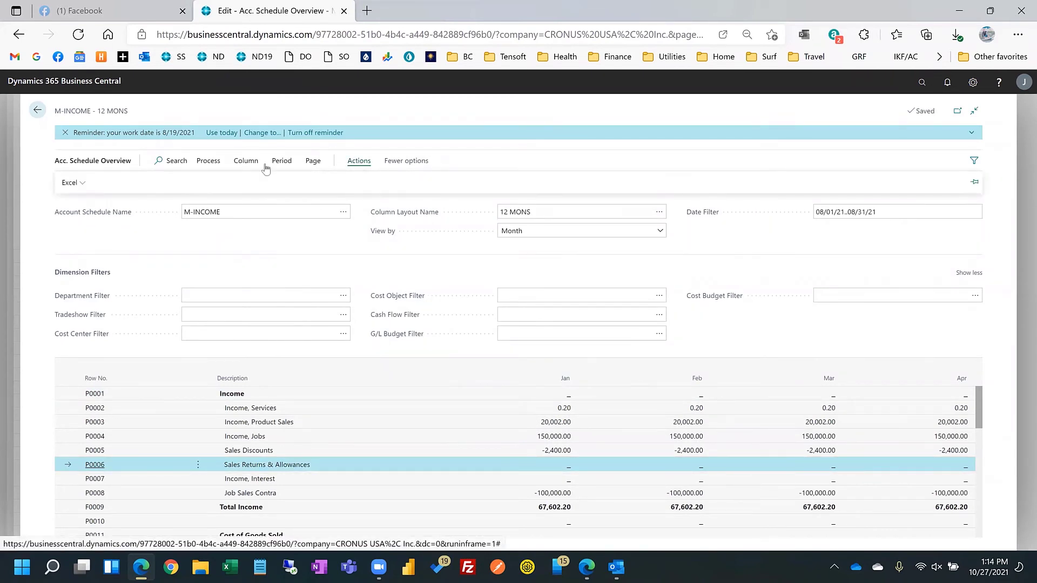
left_click(70, 183)
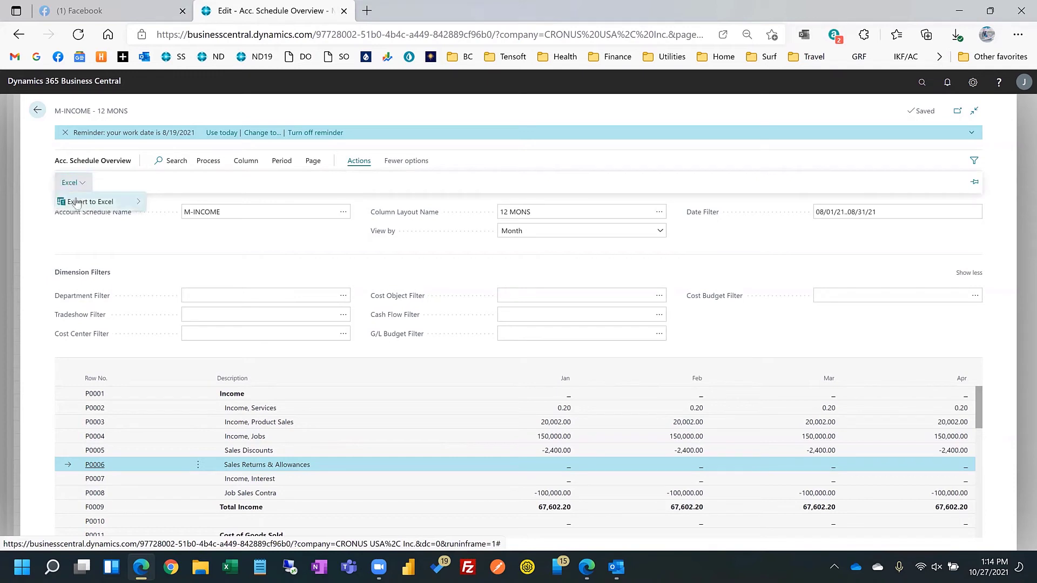
left_click(76, 202)
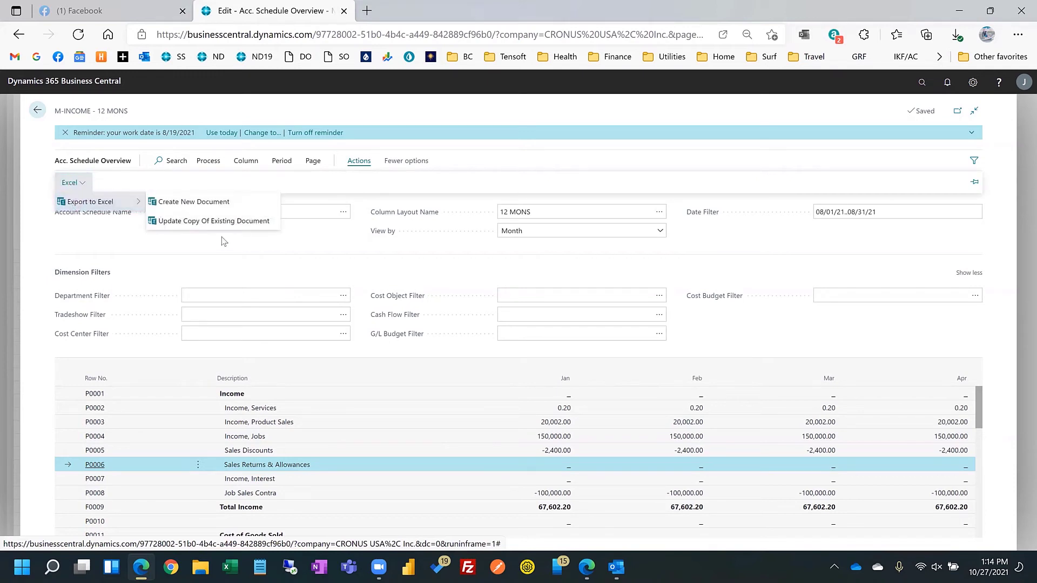
left_click(214, 222)
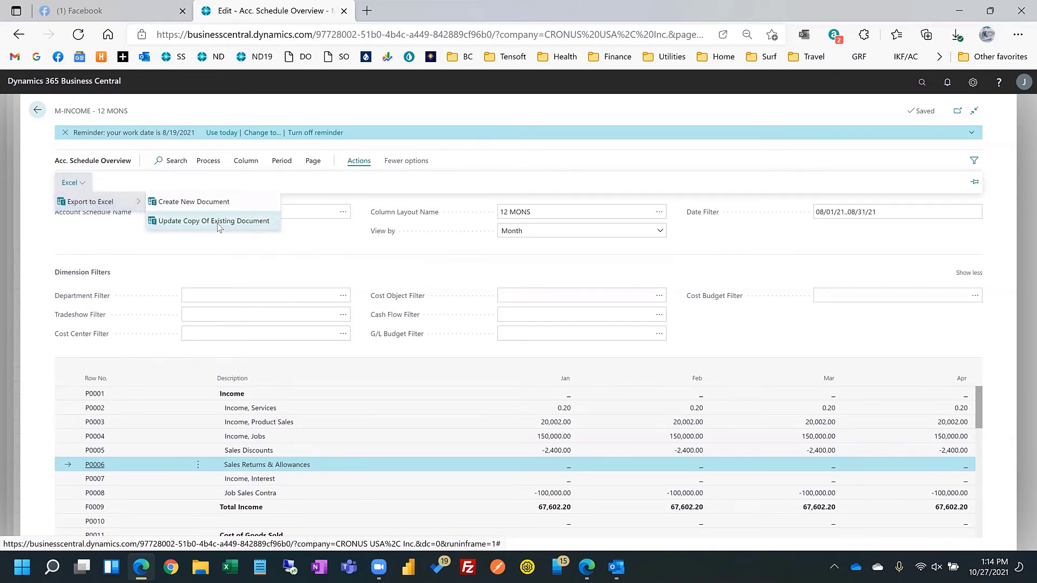
left_click(574, 345)
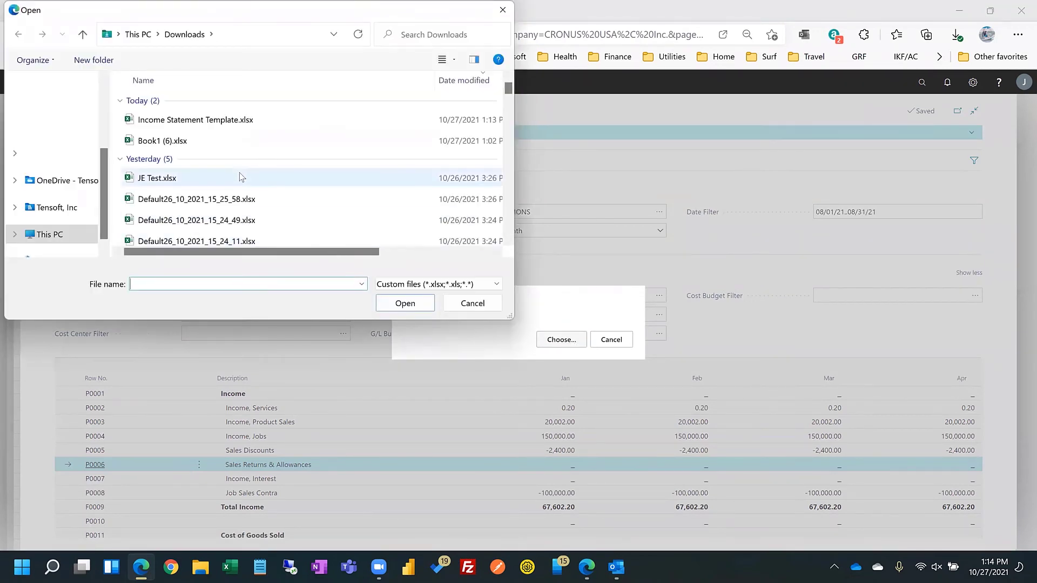
left_click(204, 125)
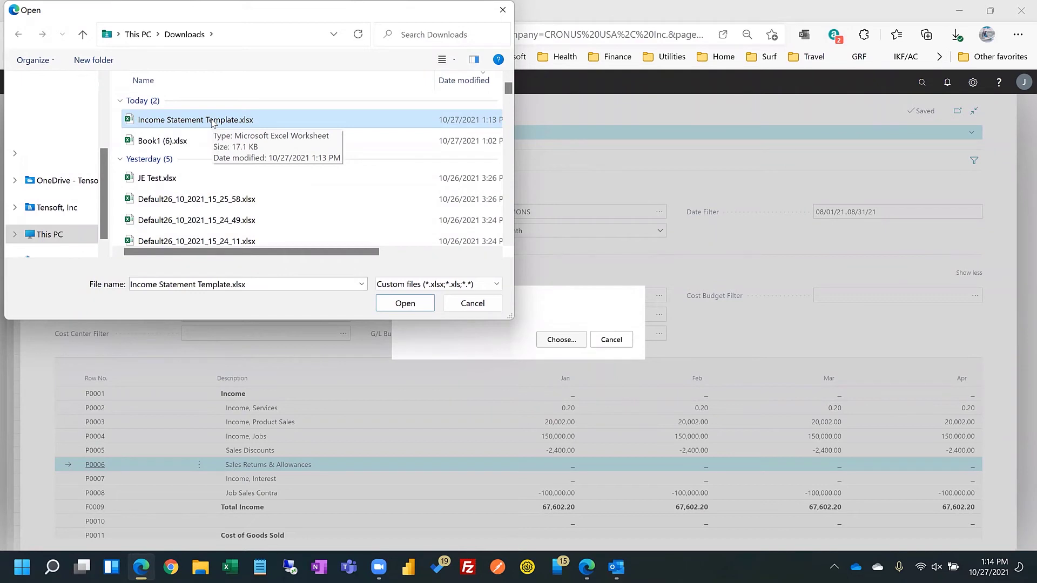
left_click(389, 304)
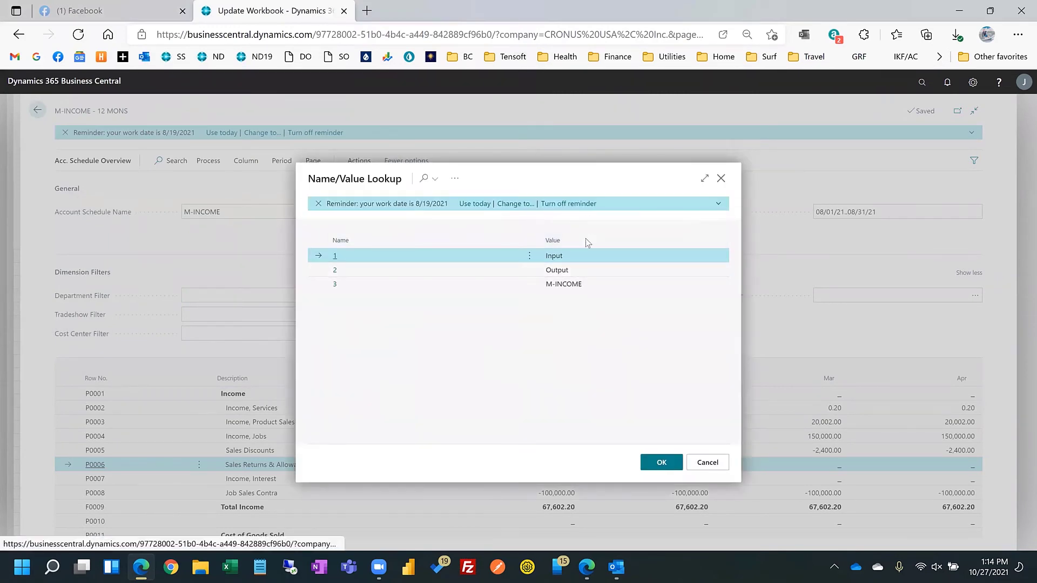
left_click(578, 286)
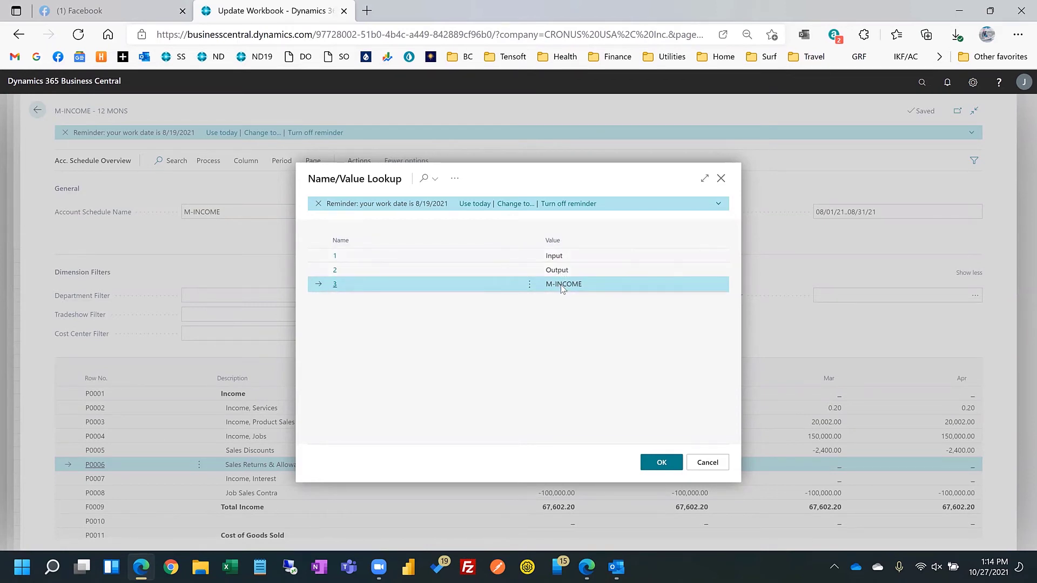
left_click(664, 462)
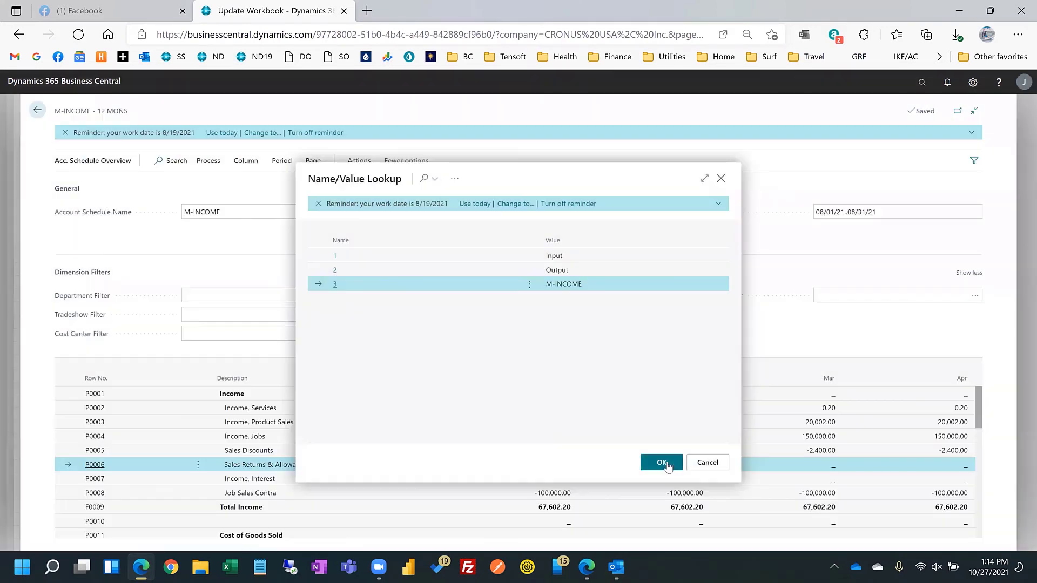
left_click(661, 463)
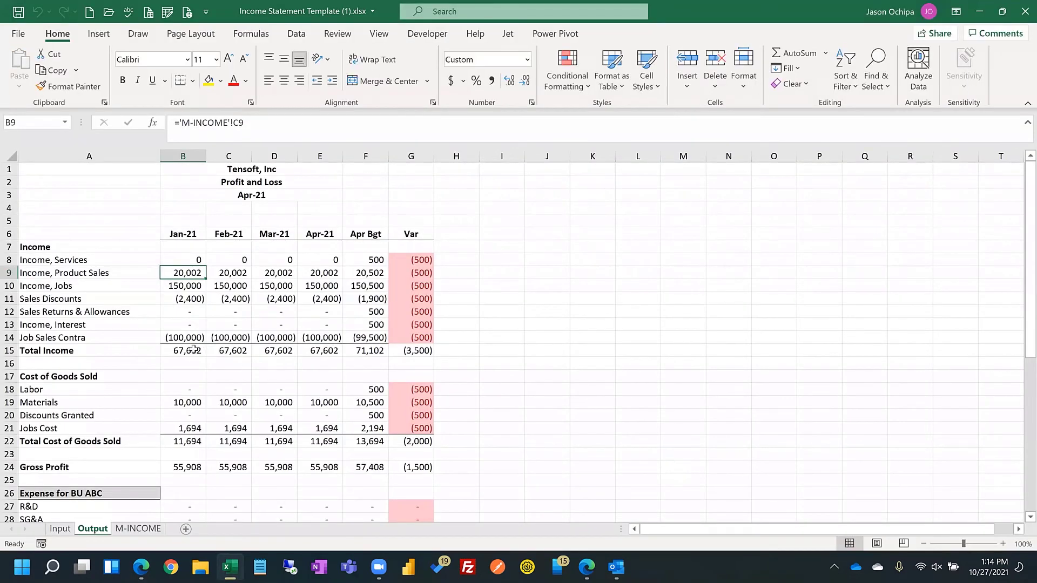
Step: Check January Total Income on the Output sheet against the M-INCOME sheet, and close the exported workbook
left_click(192, 350)
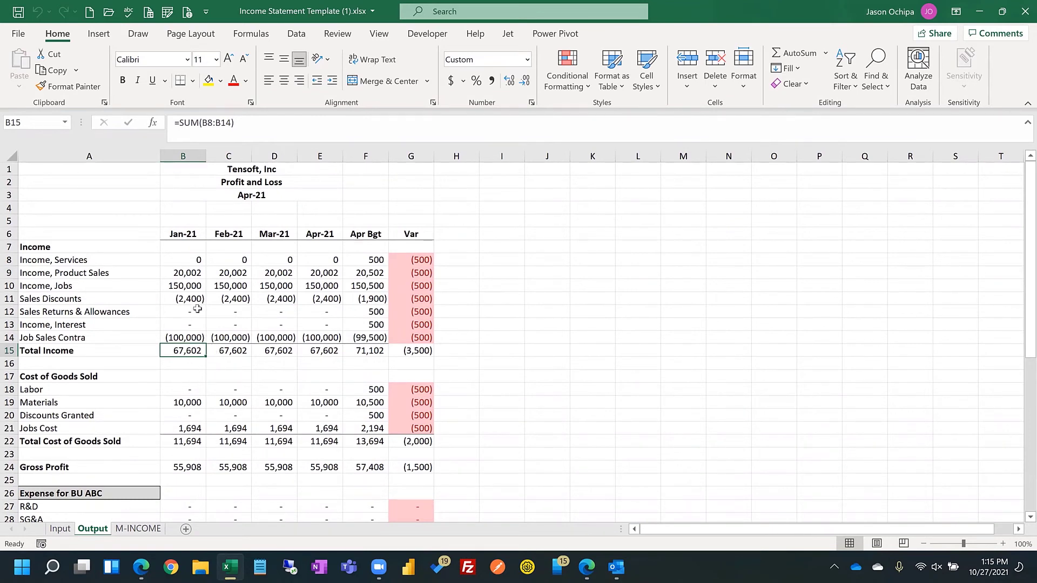
left_click(138, 529)
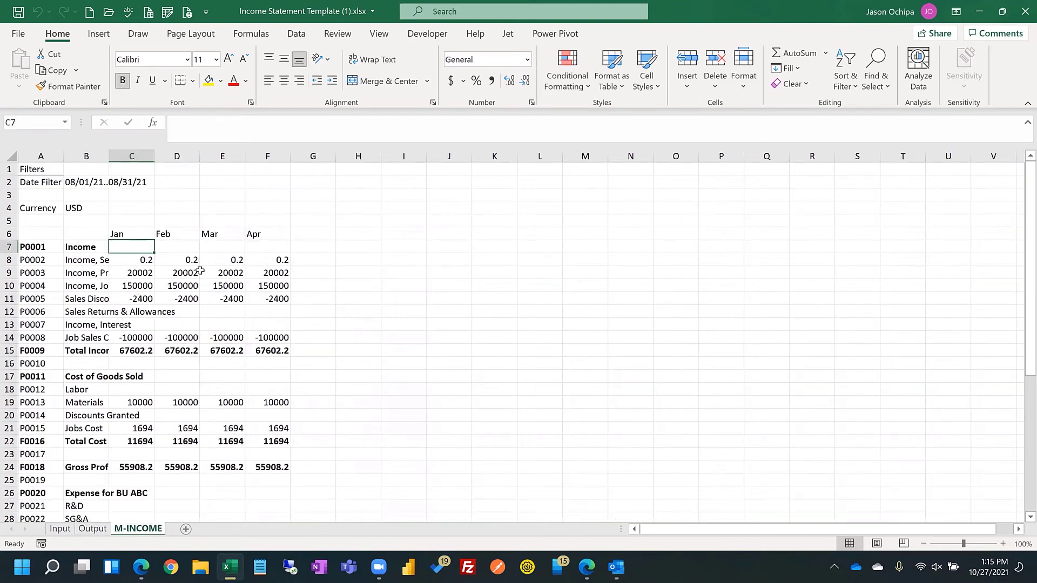
left_click(92, 529)
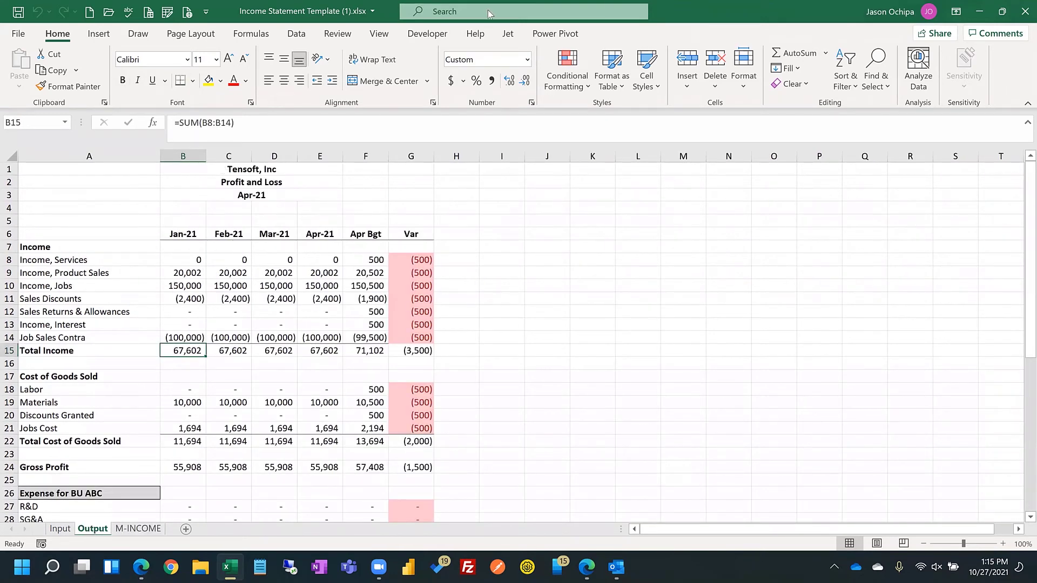
left_click(1024, 10)
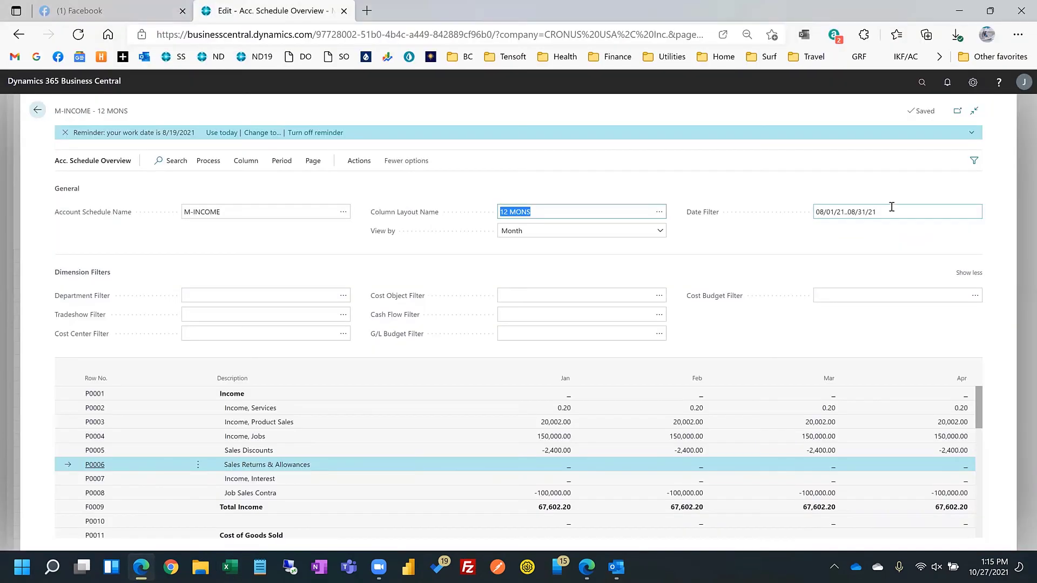
Step: Set the date filter of the account schedule overview to 08/01/20..08/31/20
left_click(891, 207)
left_click(891, 207)
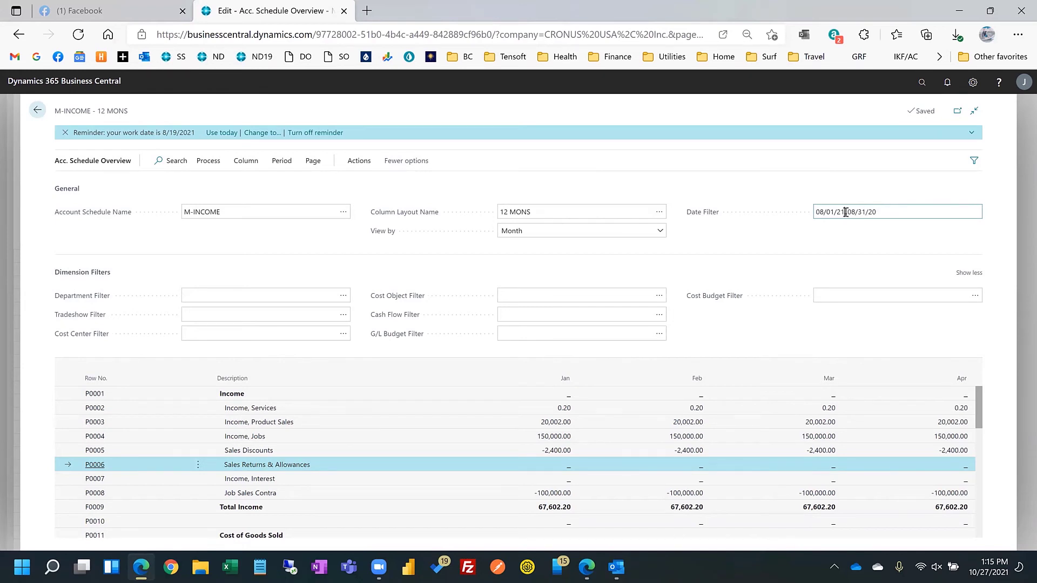
key("BackSpace")
type("0")
key("Tab")
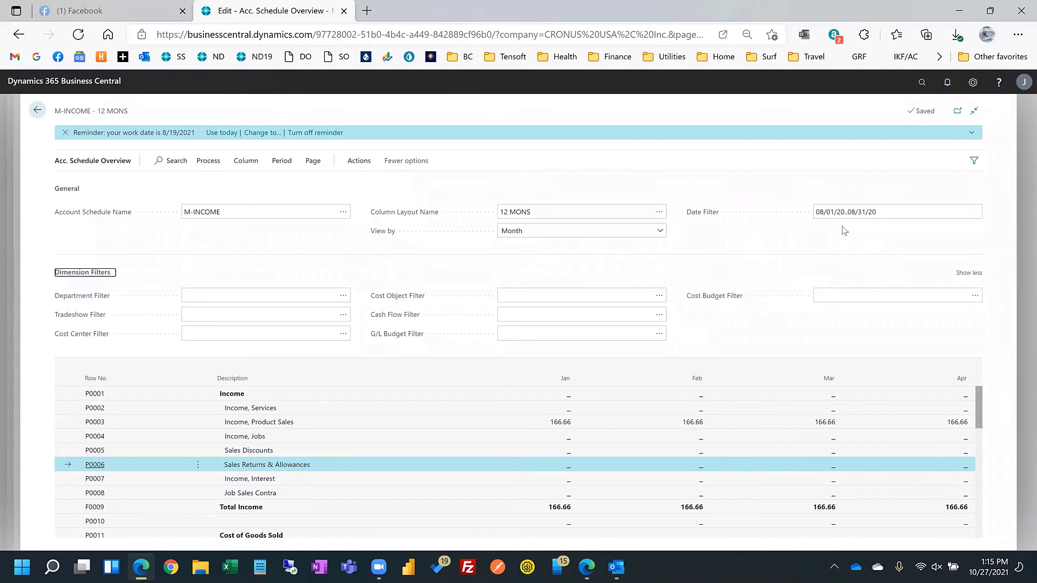
Step: Set the date filter of the account schedule overview to 08/01/19..08/31/19
left_click(844, 214)
left_click(844, 215)
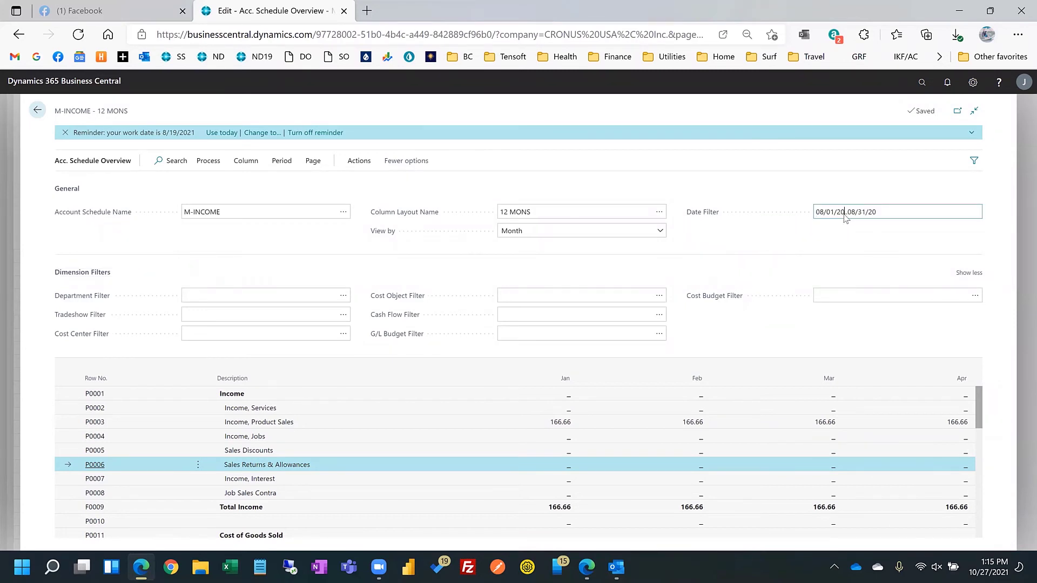
key("BackSpace")
key("BackSpace")
type("19")
key("Tab")
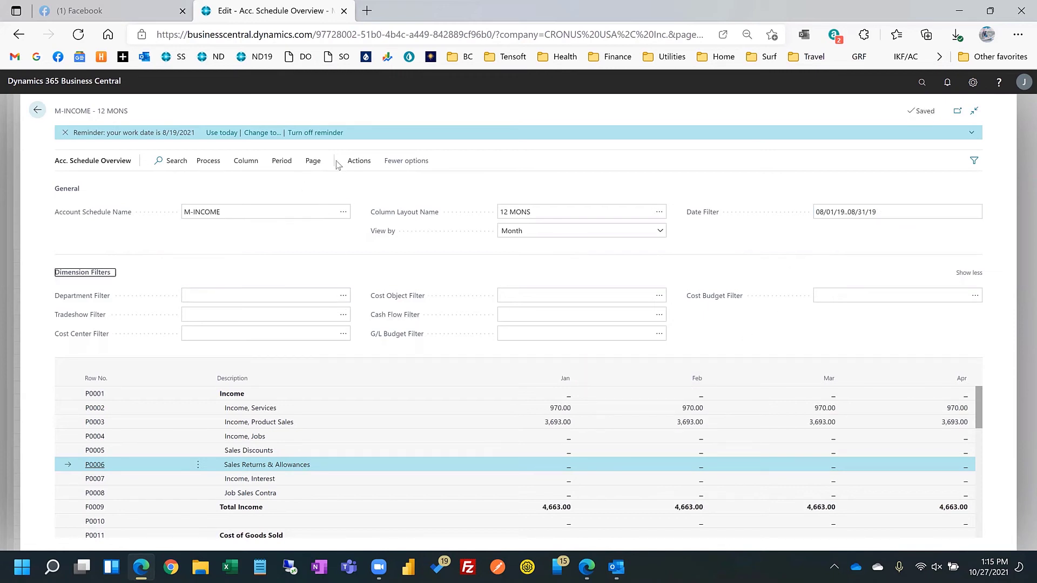
Step: Export the August 2019 schedule into a copy of the original Income Statement Template.xlsx, updating its M-INCOME worksheet
left_click(356, 161)
left_click(66, 184)
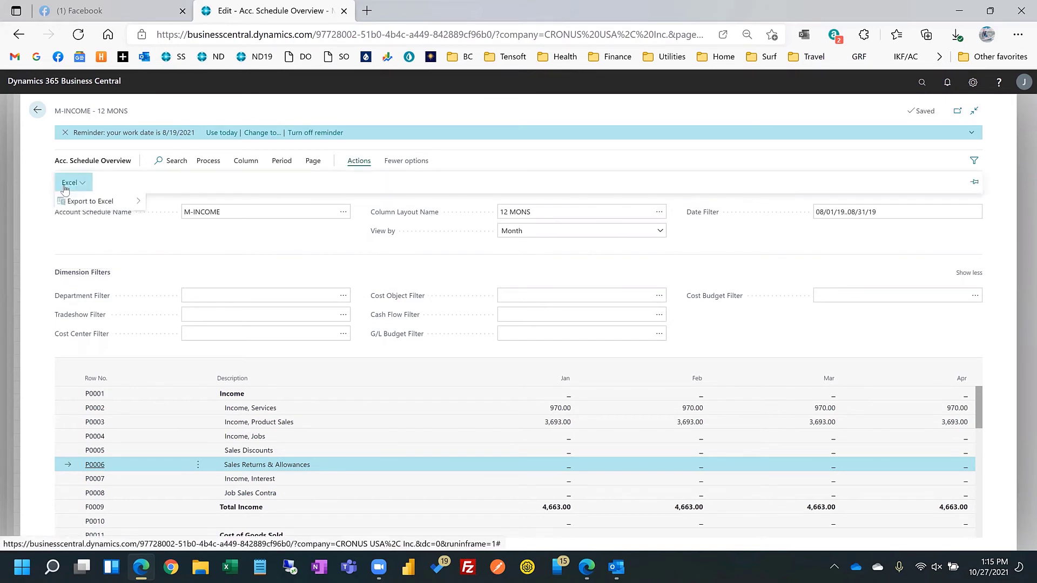
mouse_move(77, 205)
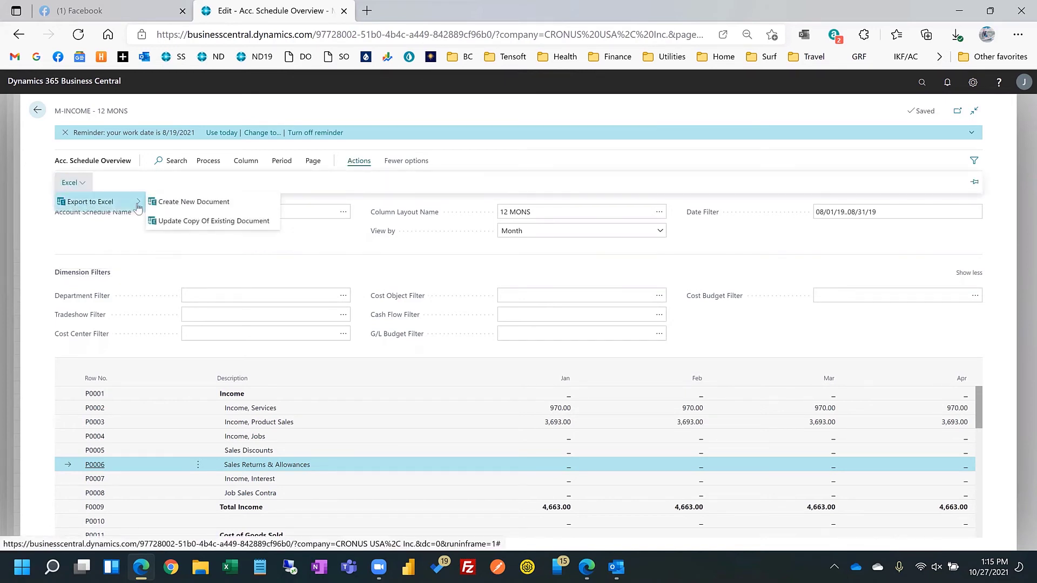
left_click(195, 223)
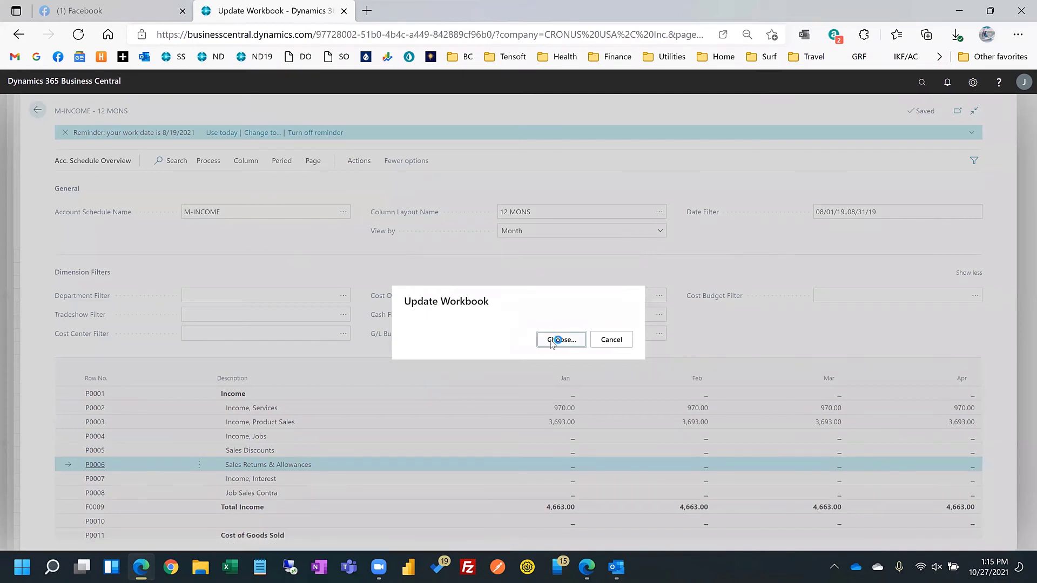
left_click(552, 340)
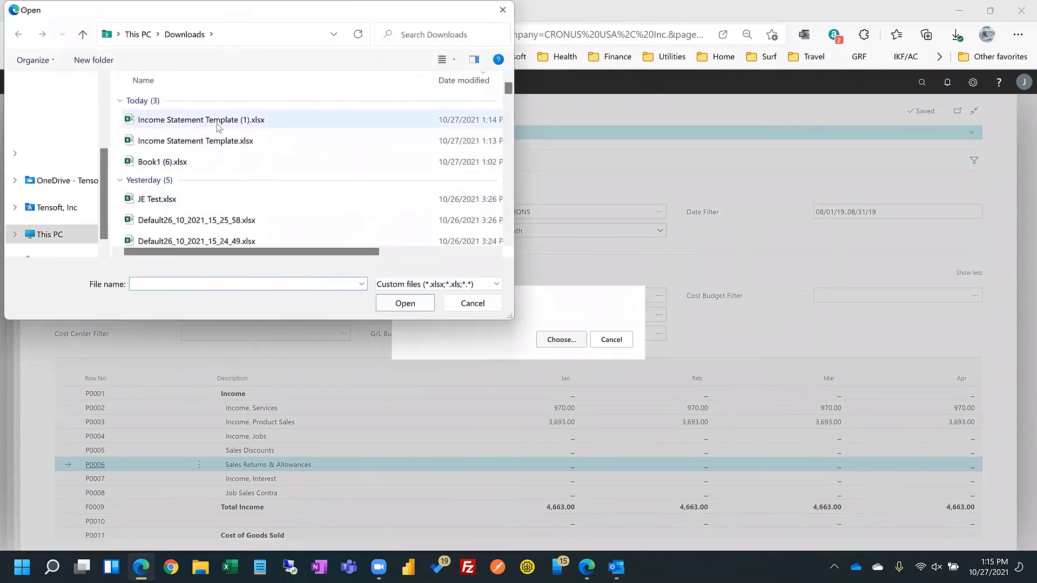
left_click(222, 140)
left_click(415, 304)
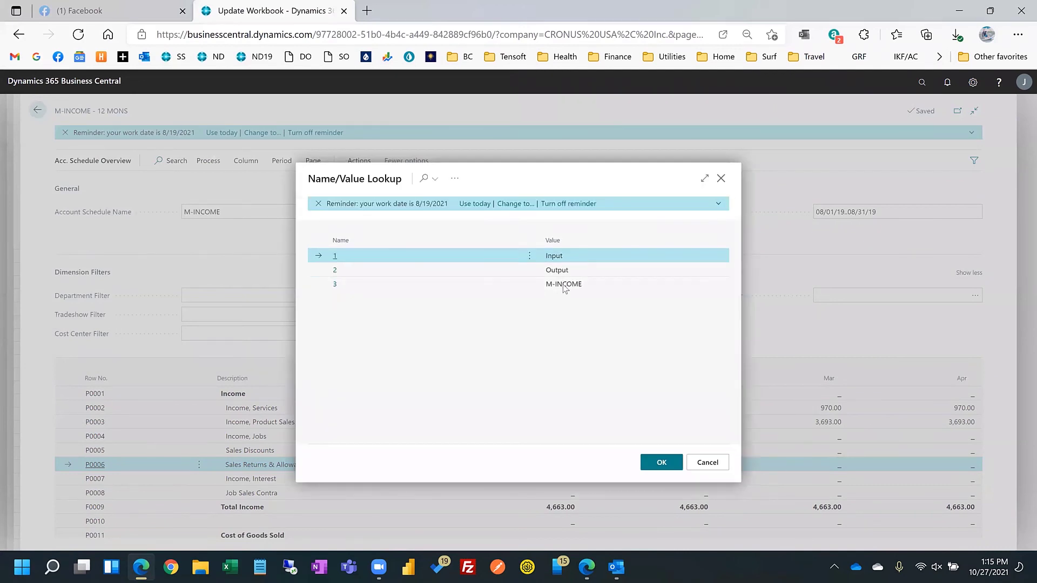
left_click(562, 285)
left_click(661, 462)
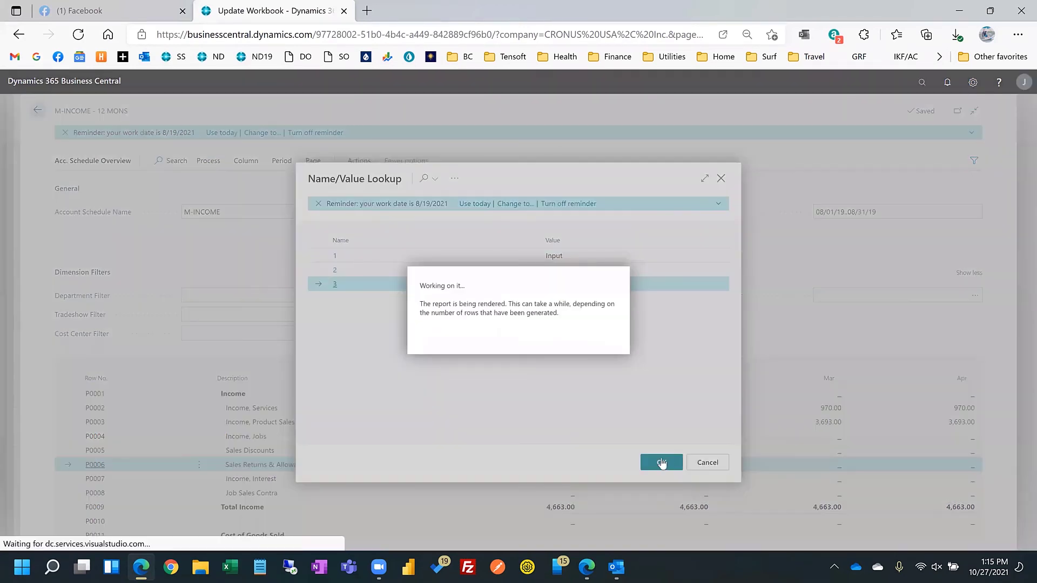
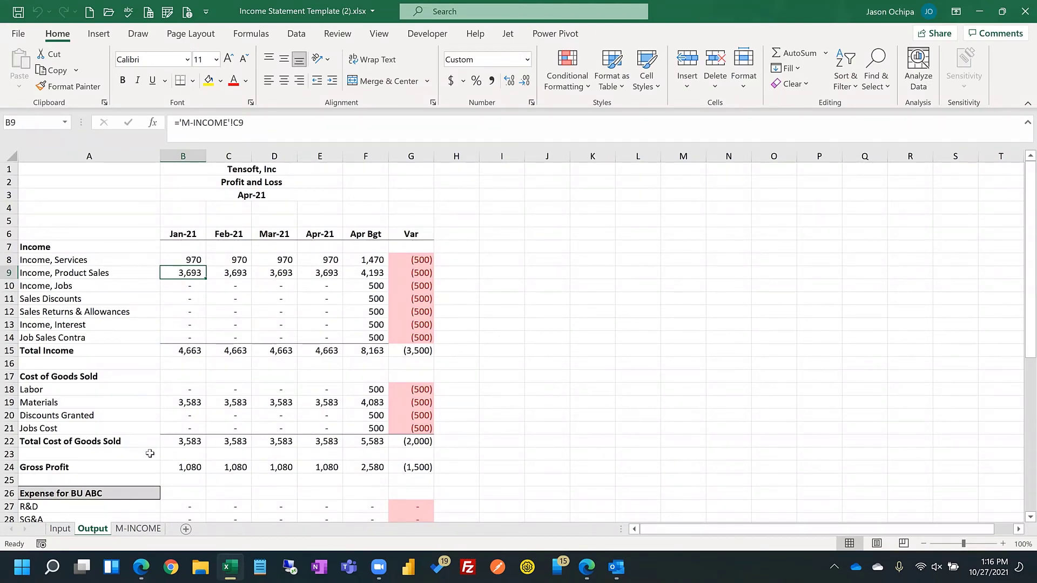
Step: Compare the Output sheet's figures and column headings with the M-INCOME data and the start date on the Input sheet
left_click(132, 529)
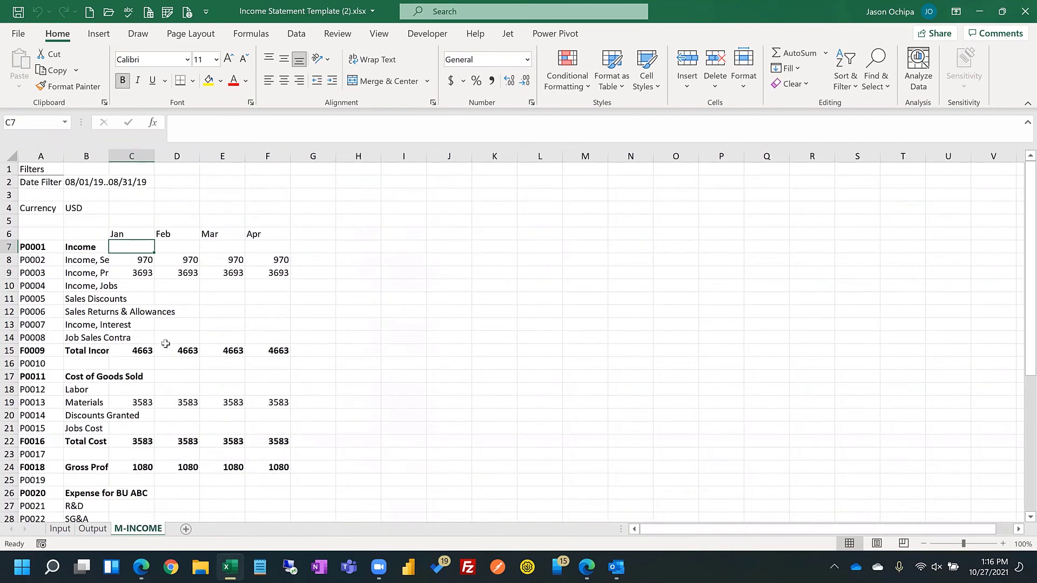
left_click(100, 533)
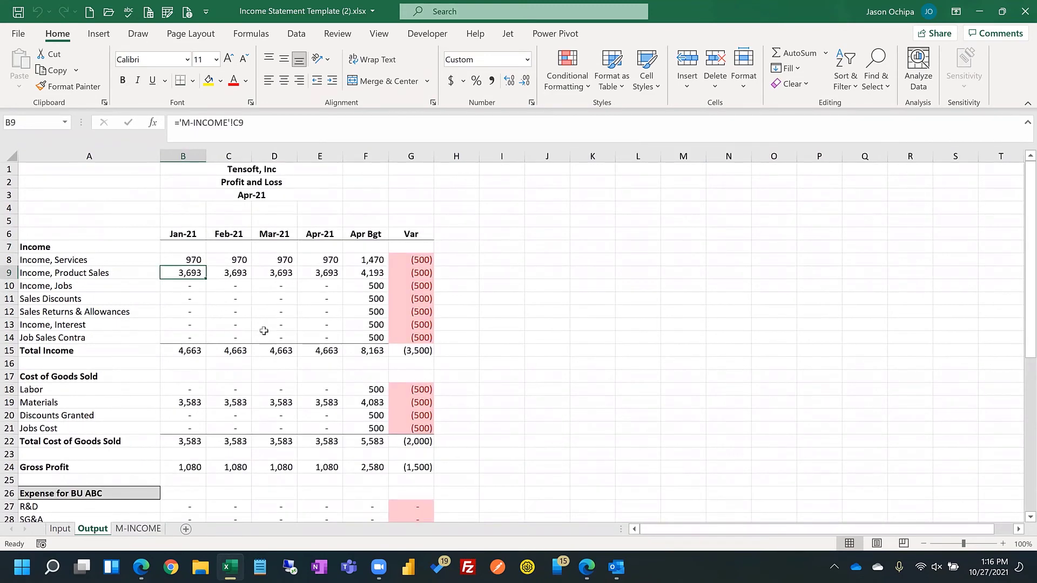
left_click_drag(197, 239, 405, 240)
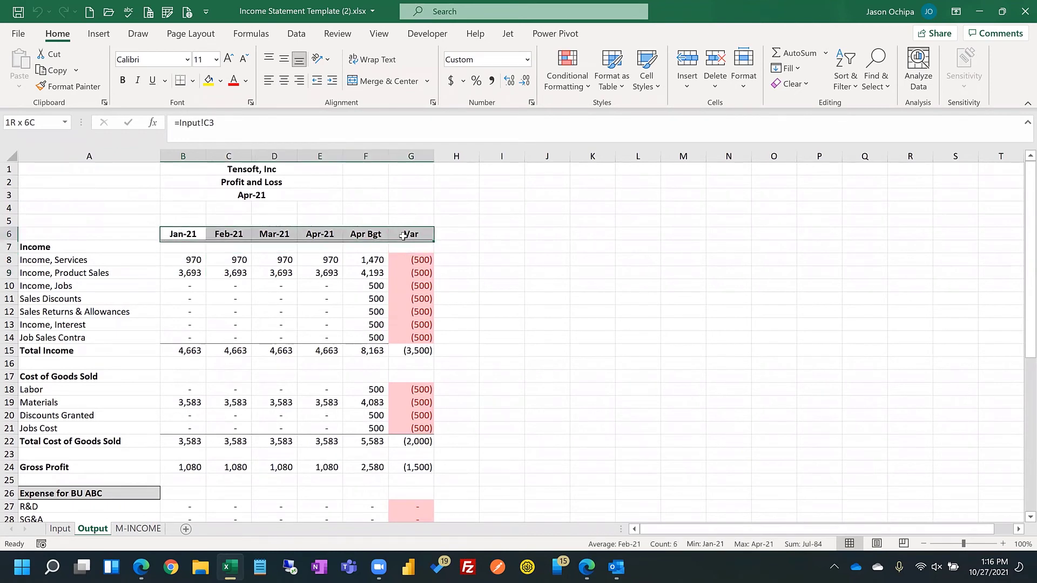
left_click(60, 529)
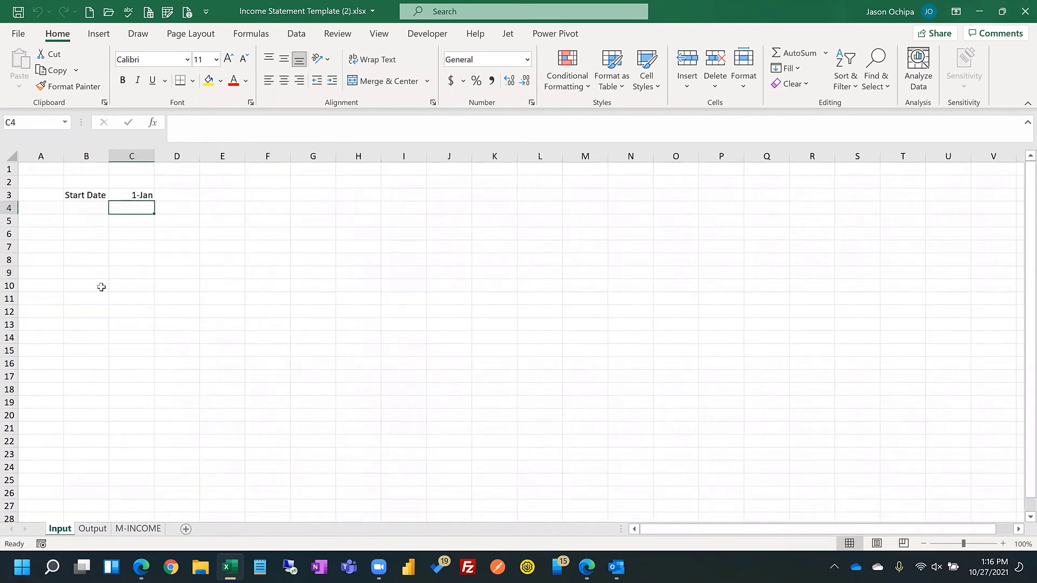
left_click(93, 529)
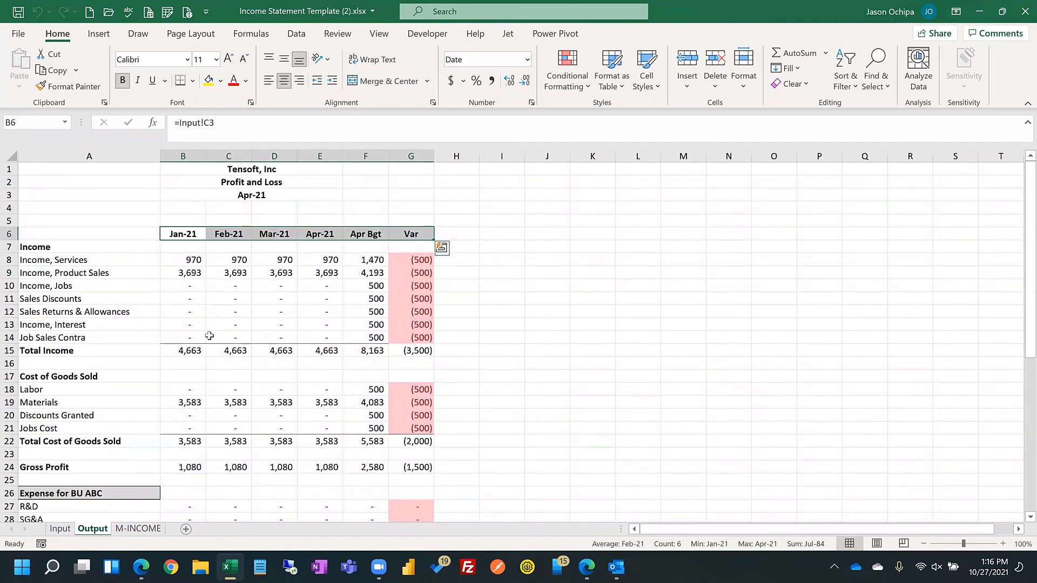
Step: Open the original Income Statement Template.xlsx from the recent workbooks, and undo any accidental row height change on the Output sheet
left_click(107, 13)
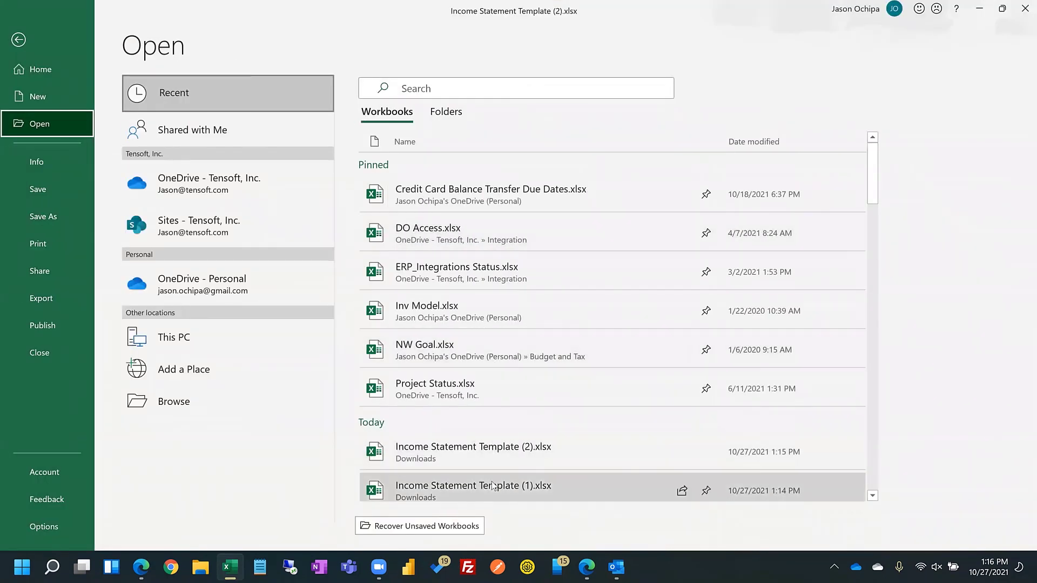
scroll(491, 483, "down", 1)
left_click(492, 481)
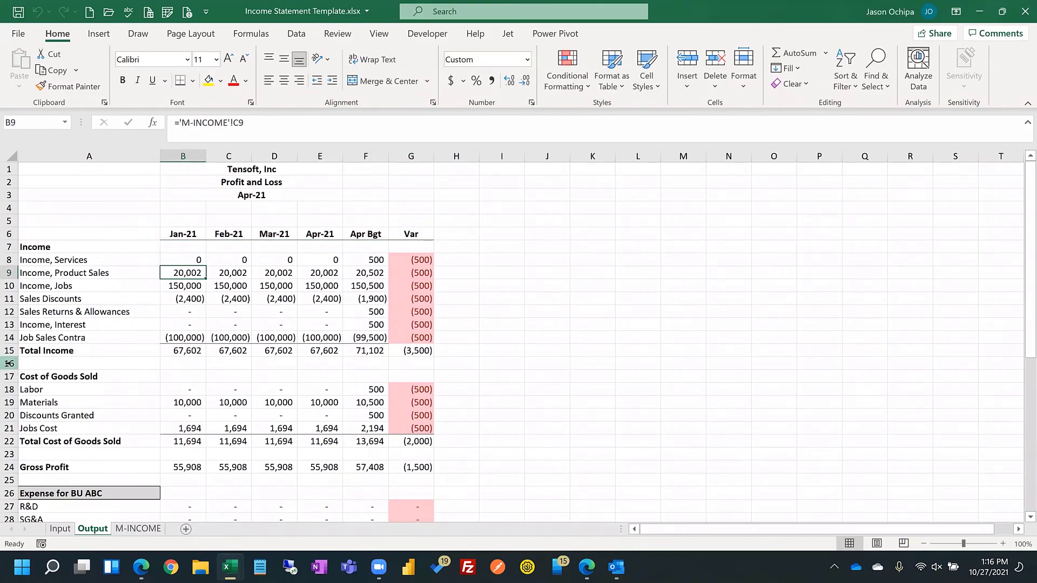
left_click_drag(9, 363, 220, 167)
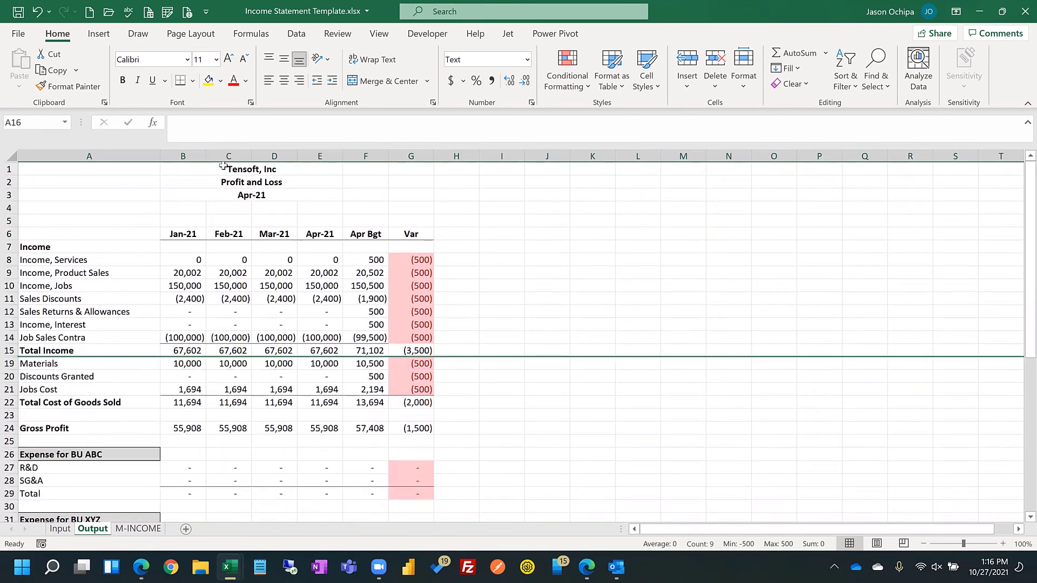
left_click(36, 11)
Step: Check the link formula in B8 of the Output sheet against the M-INCOME sheet
left_click(189, 262)
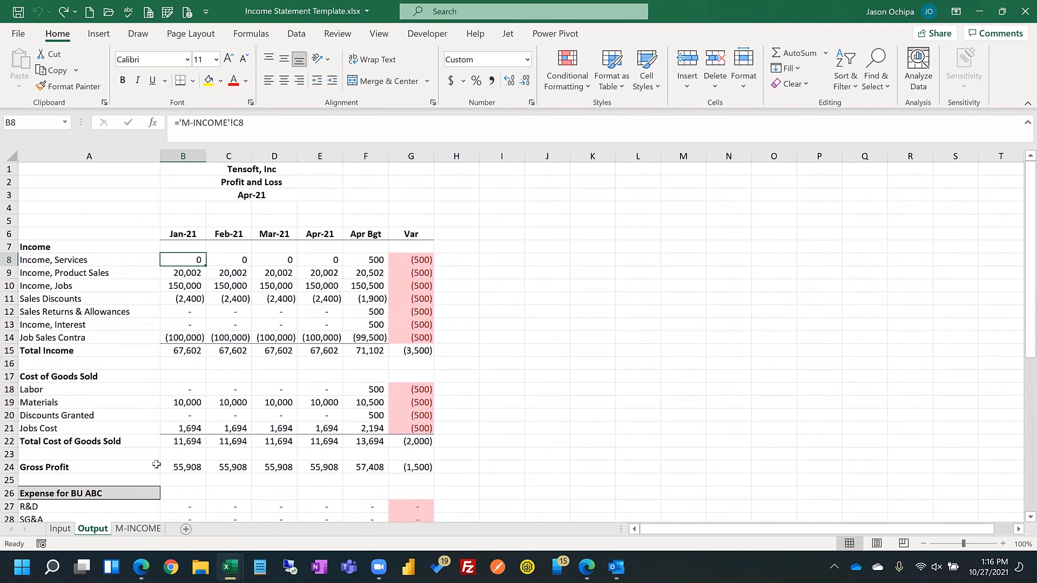
left_click(136, 527)
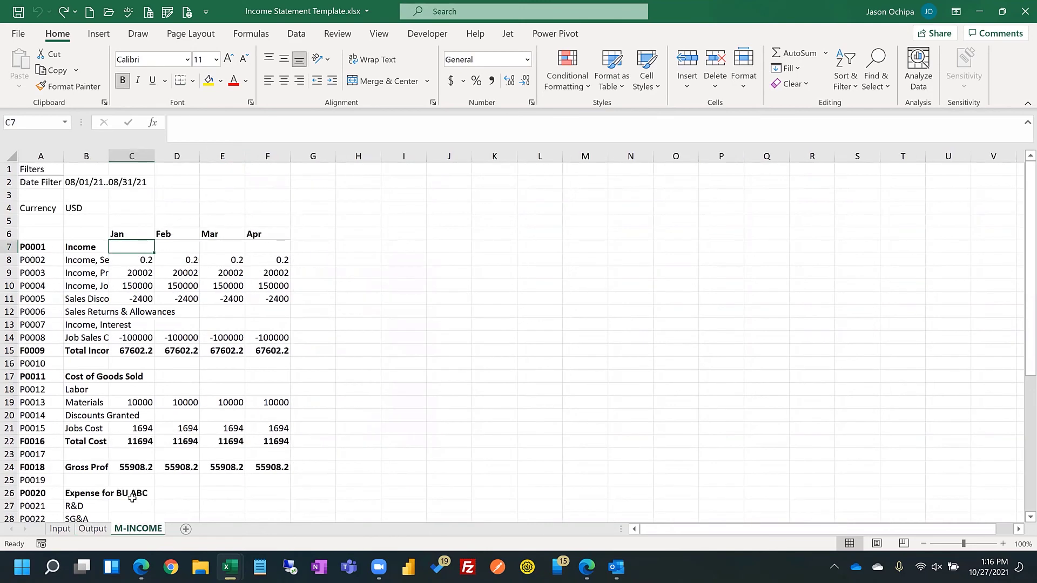
Step: On the Output sheet, insert a blank column before each of the Feb-21, Mar-21, Apr-21 and Apr Bgt columns
left_click(95, 528)
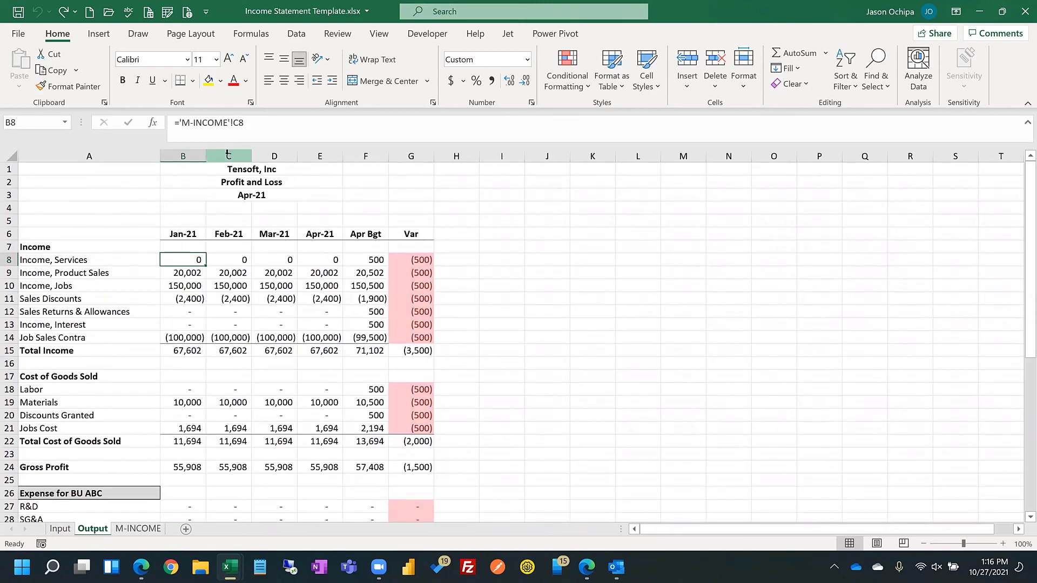
right_click(228, 154)
left_click(262, 269)
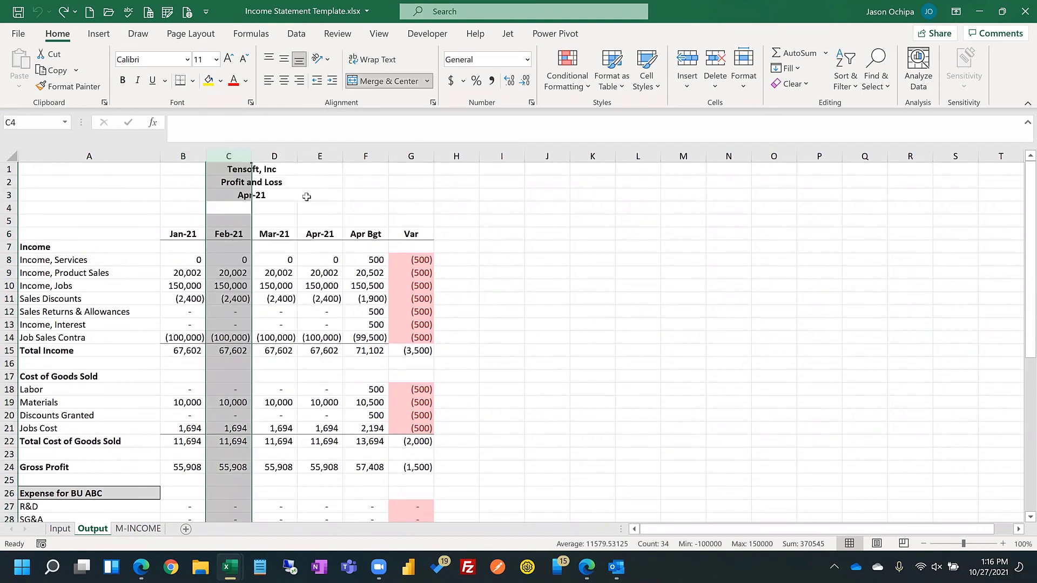
left_click(312, 156)
right_click(313, 156)
left_click(356, 270)
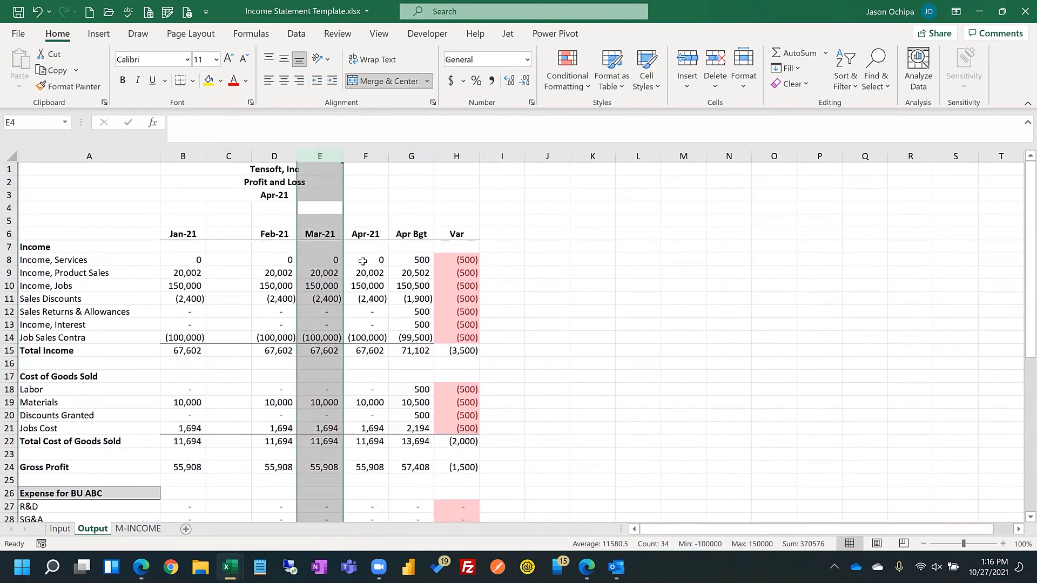
left_click(411, 156)
right_click(411, 156)
left_click(447, 272)
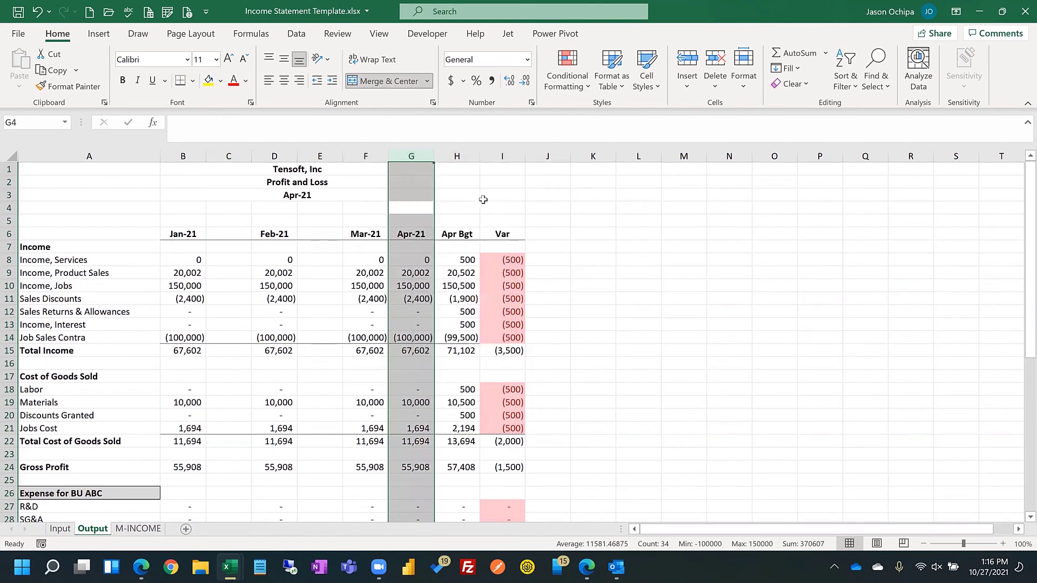
left_click(499, 156)
right_click(500, 156)
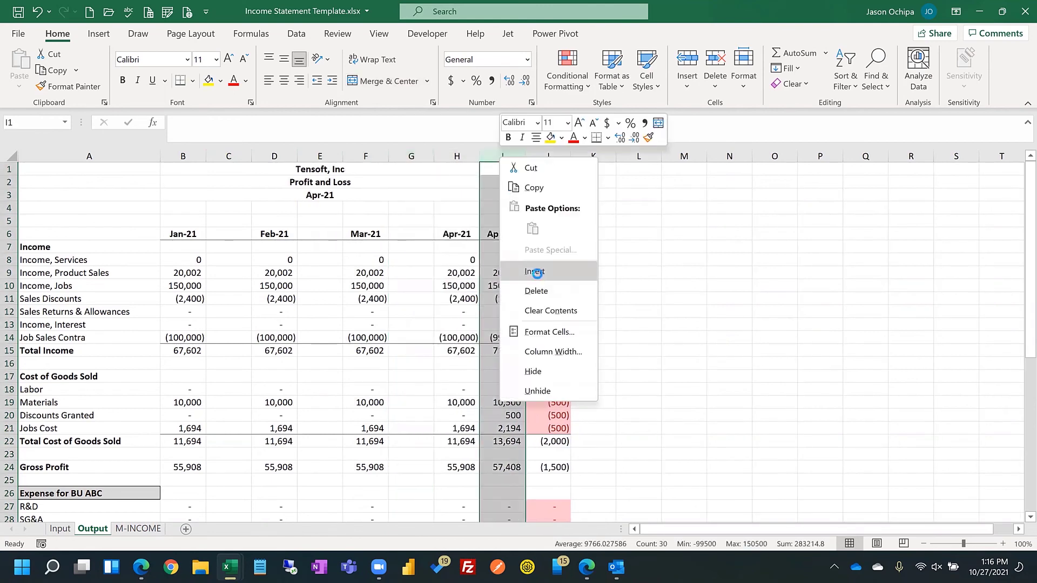
left_click(538, 273)
Step: Insert a blank column before the Var column, undoing the accidental deletion of Var
left_click(593, 156)
right_click(593, 156)
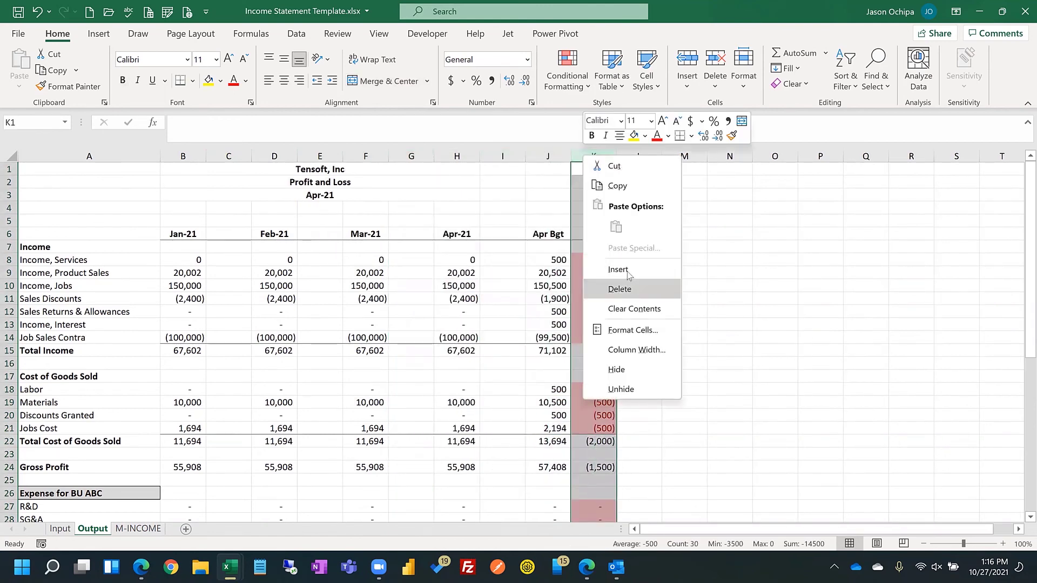
left_click(626, 278)
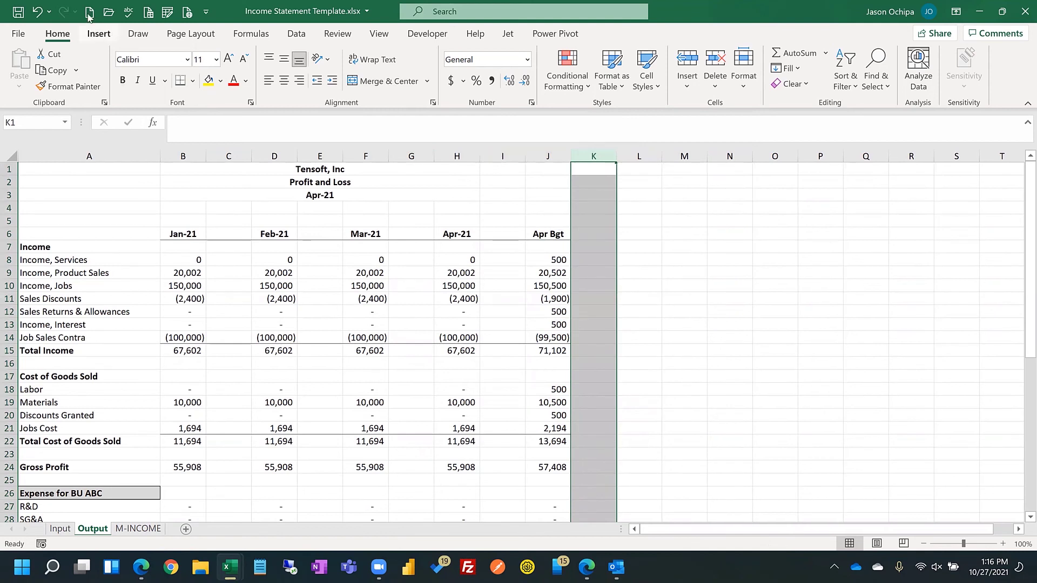
left_click(39, 12)
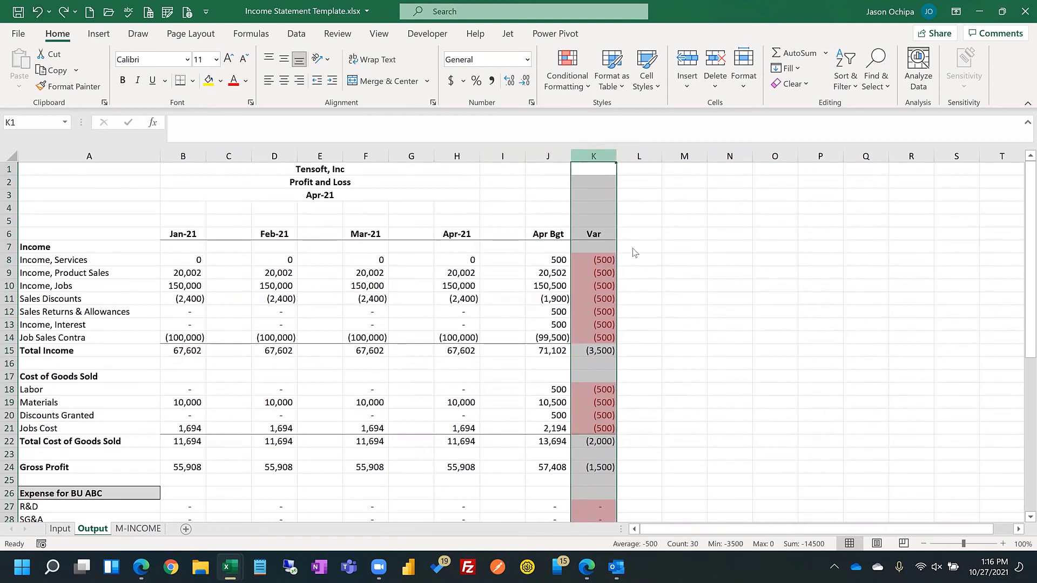
right_click(594, 156)
left_click(627, 278)
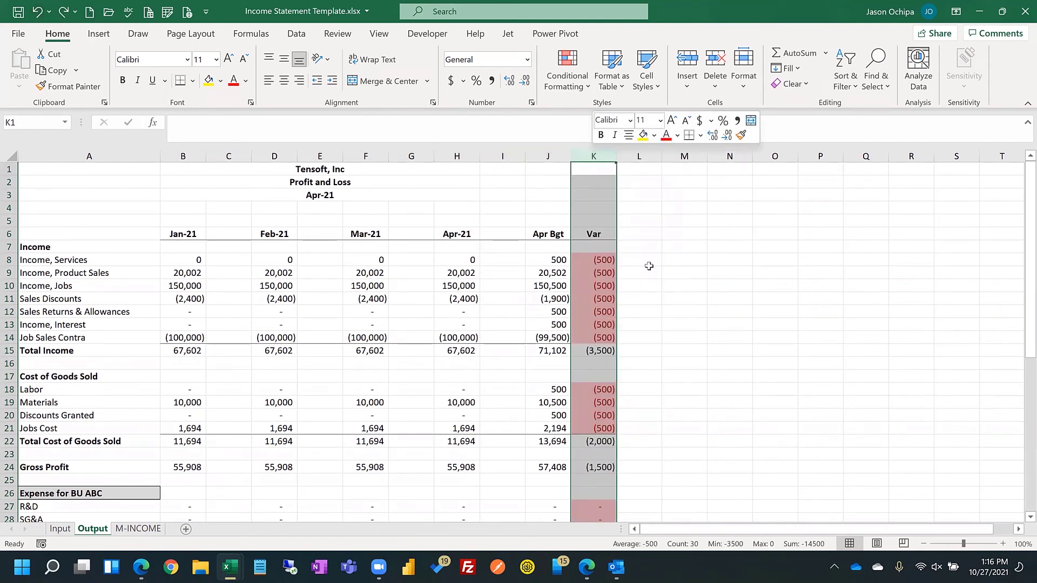
Step: Remove the borders from blank columns C, E, G, I and K and shrink them to narrow spacers
left_click(502, 156, "ctrl")
left_click(411, 156, "ctrl")
left_click(319, 156, "ctrl")
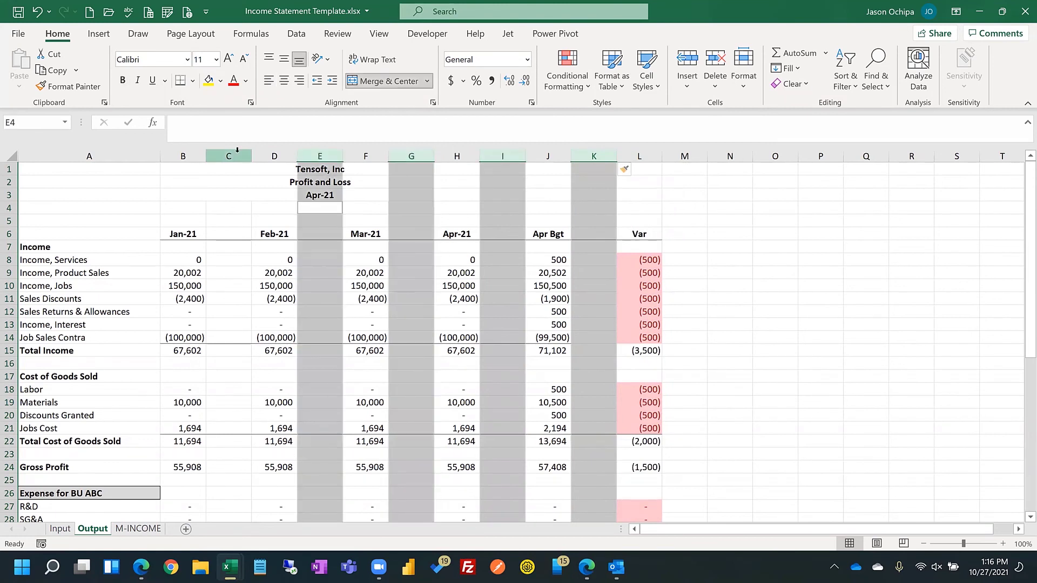
left_click(237, 154, "ctrl")
left_click(192, 81)
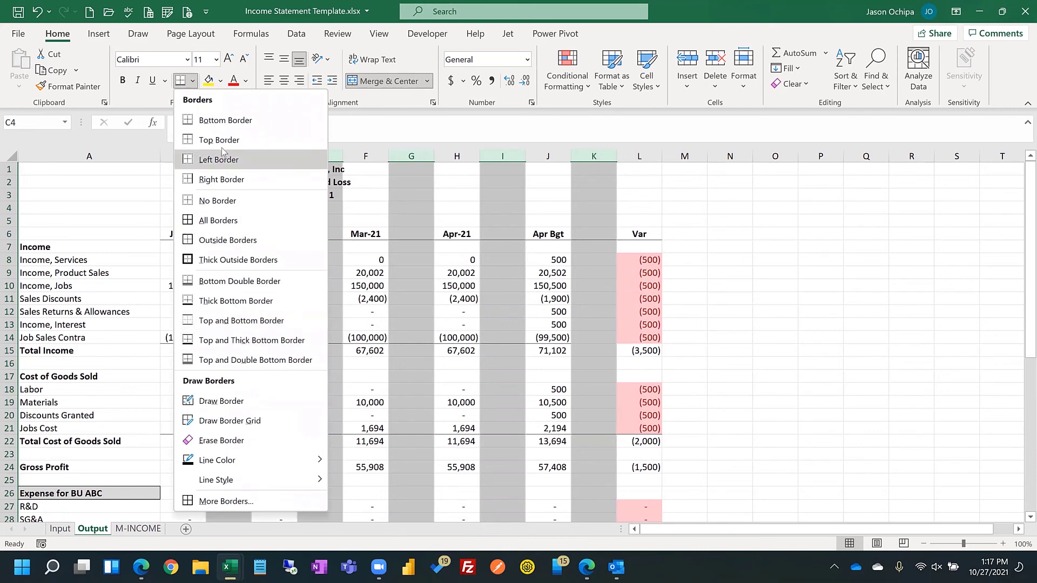
left_click(217, 200)
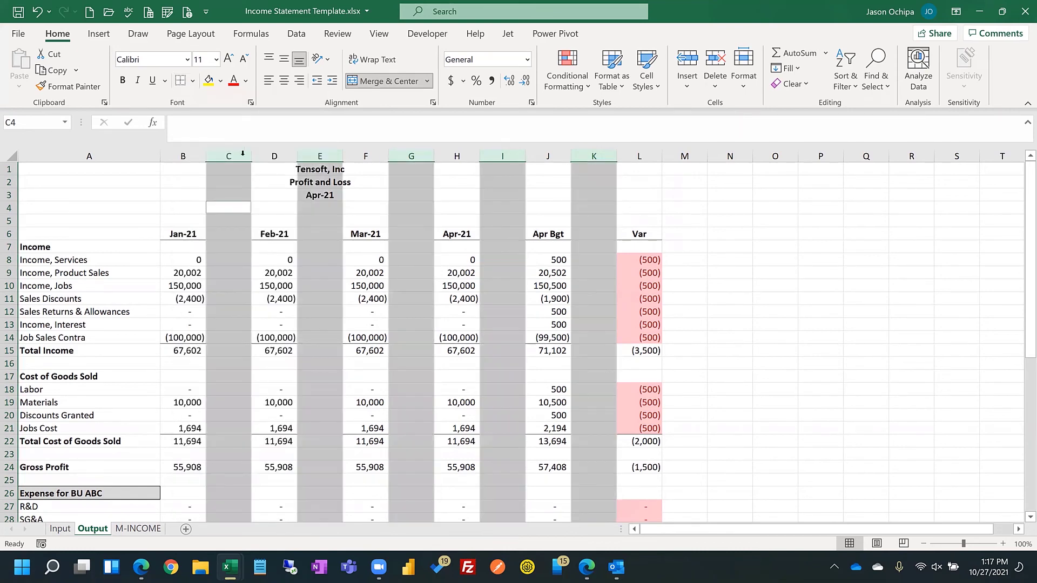
left_click_drag(251, 156, 215, 157)
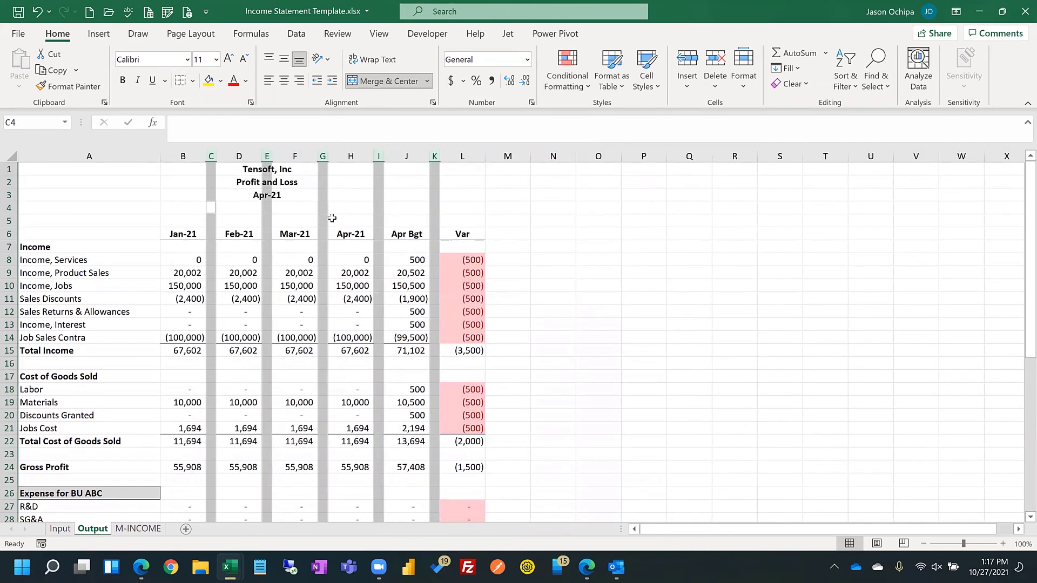
left_click(496, 222)
Step: Format the Income, Services row from B8 to L8 as accounting with dollar signs and no decimals
left_click_drag(181, 260, 470, 260)
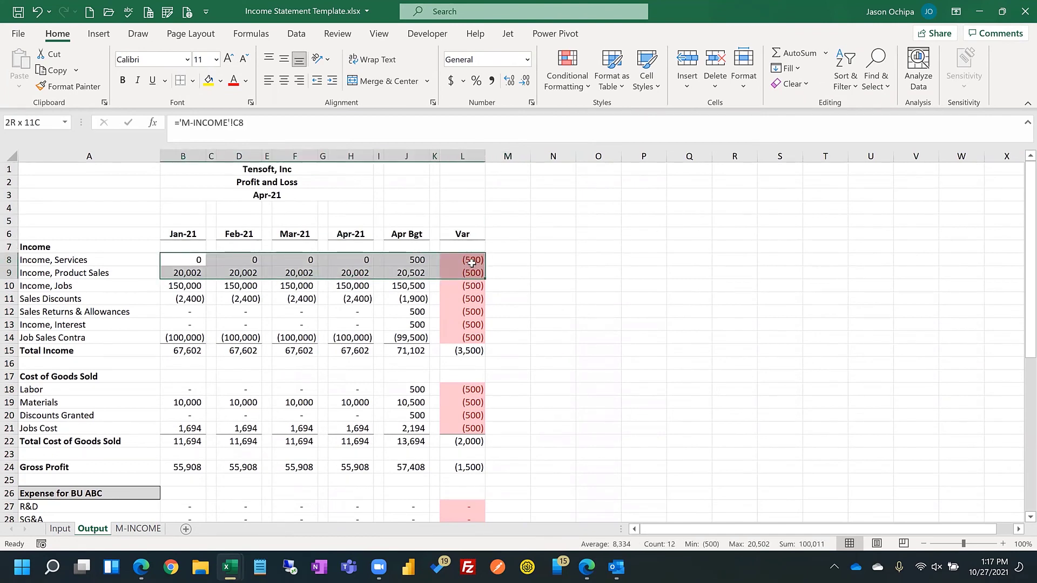
left_click(449, 81)
left_click(524, 81)
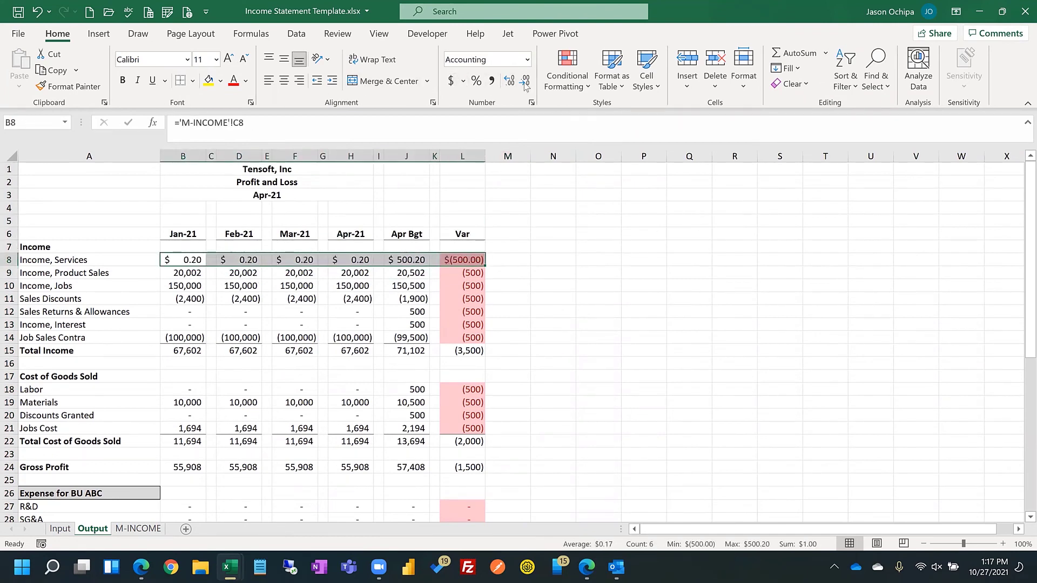
left_click(525, 81)
Step: Format the Net Income row from B44 to L44 as accounting with dollar signs and no decimals
scroll(305, 367, "down", 8)
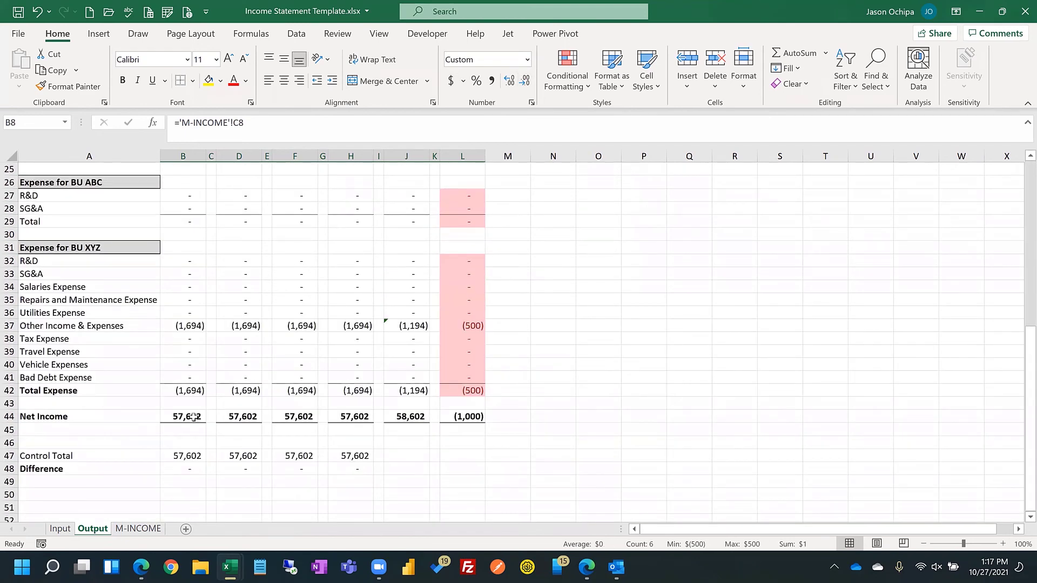
left_click_drag(189, 416, 472, 416)
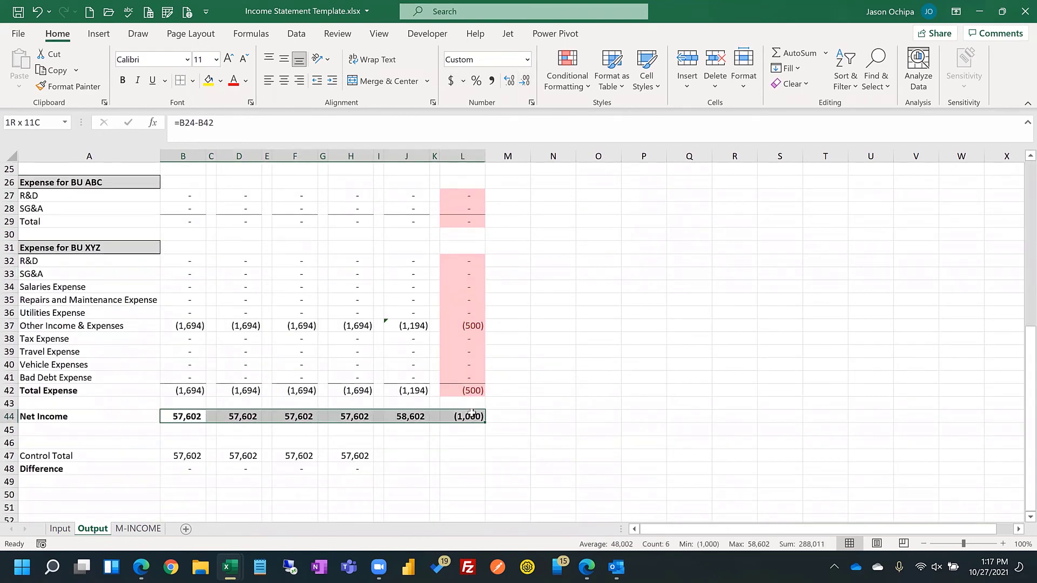
left_click(450, 81)
left_click(524, 81)
left_click(524, 81)
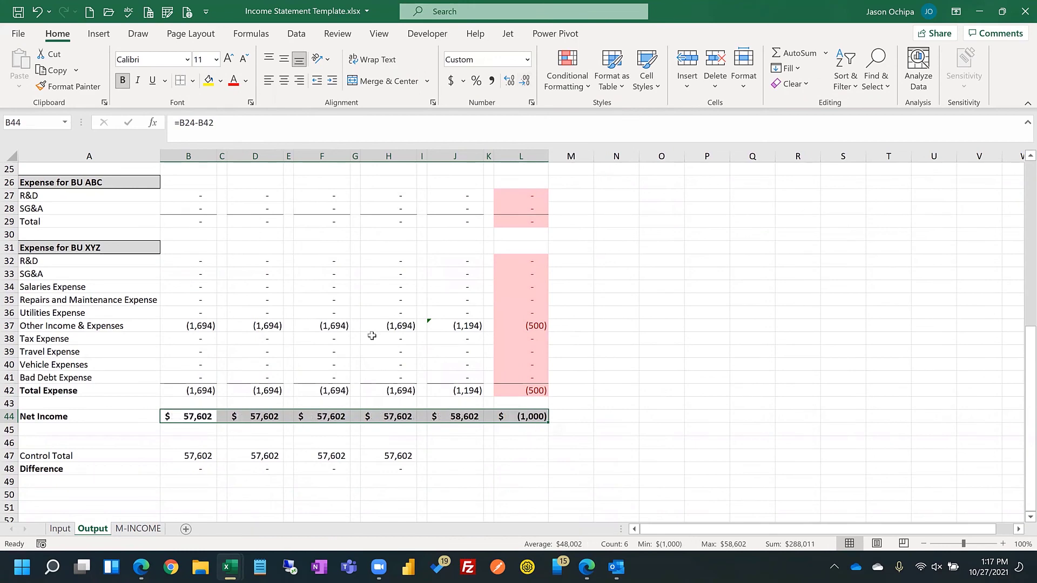
Step: Insert a new row directly below Gross Profit and label it % in A25
scroll(372, 336, "up", 8)
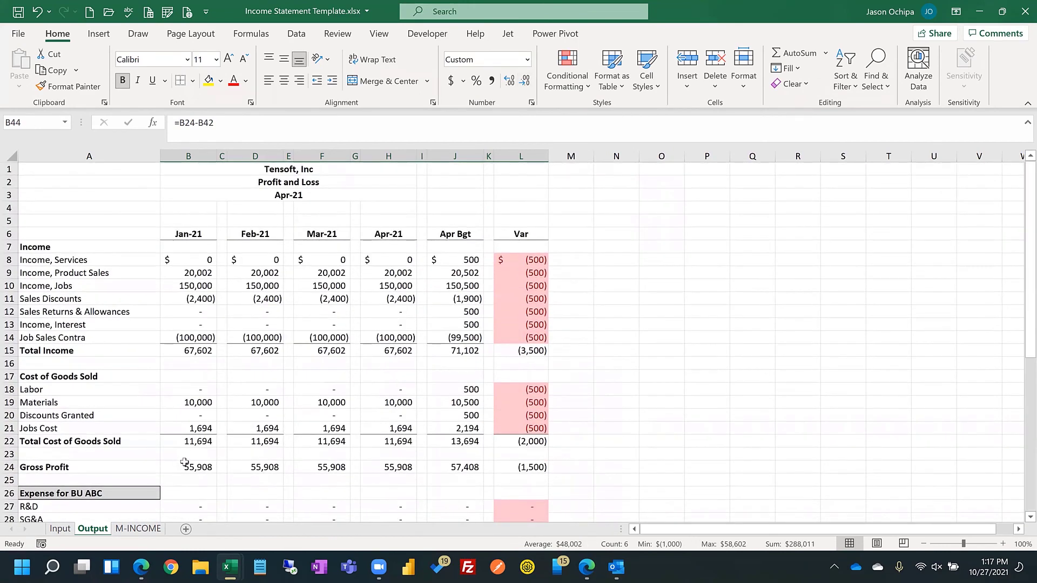
left_click(107, 478)
right_click(9, 480)
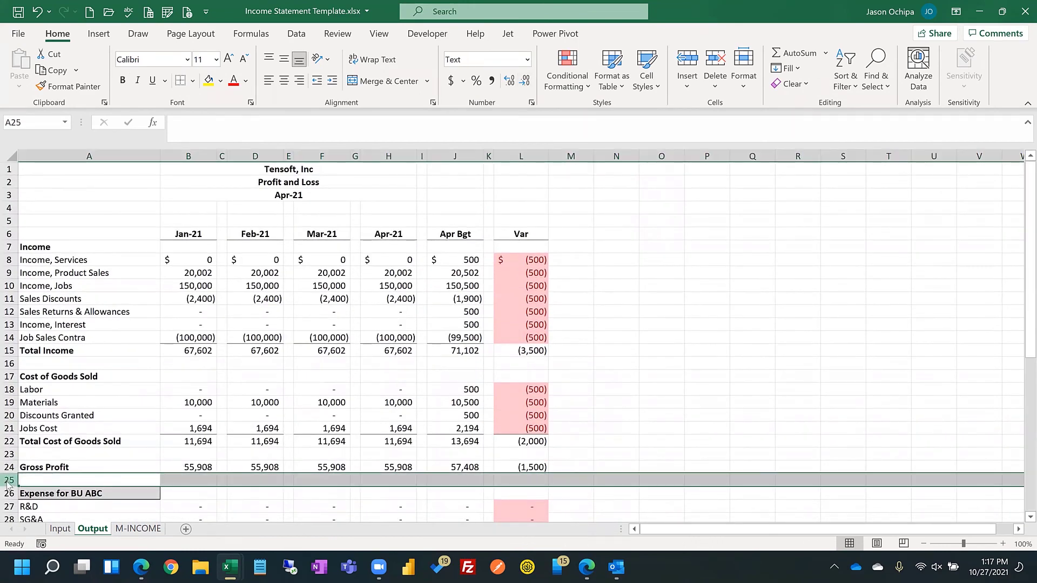
left_click(44, 352)
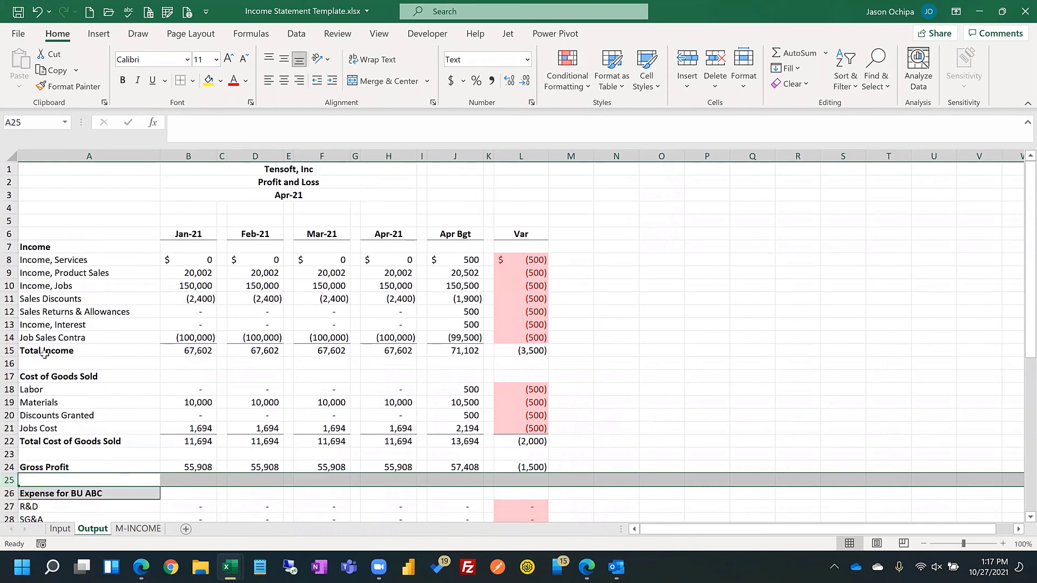
left_click(55, 478)
type("%")
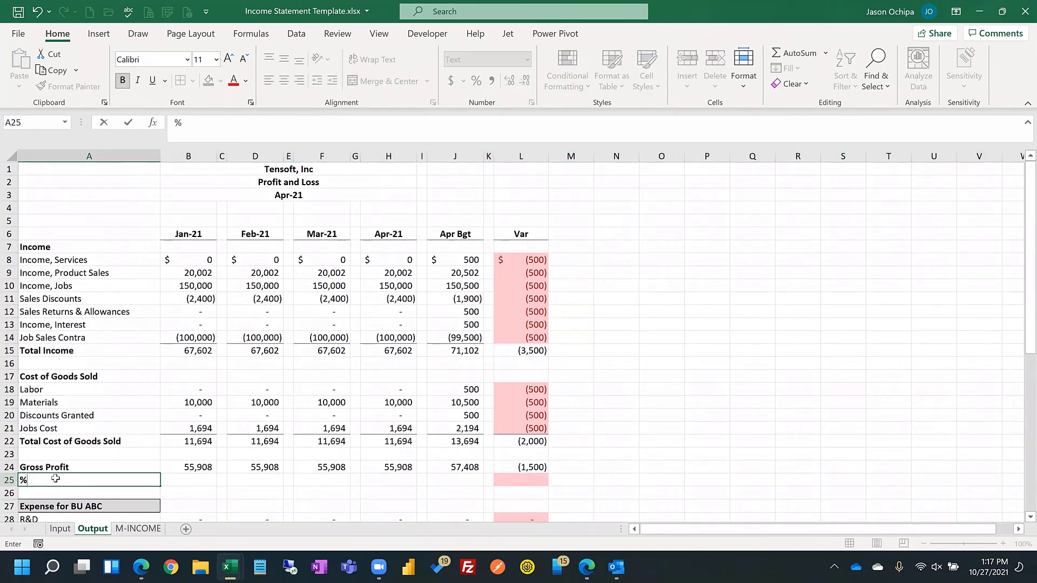
Step: Enter the gross profit percentage formula =B24/B15 in B25 and format the cell as a percentage
key("Tab")
type("=")
key("Up")
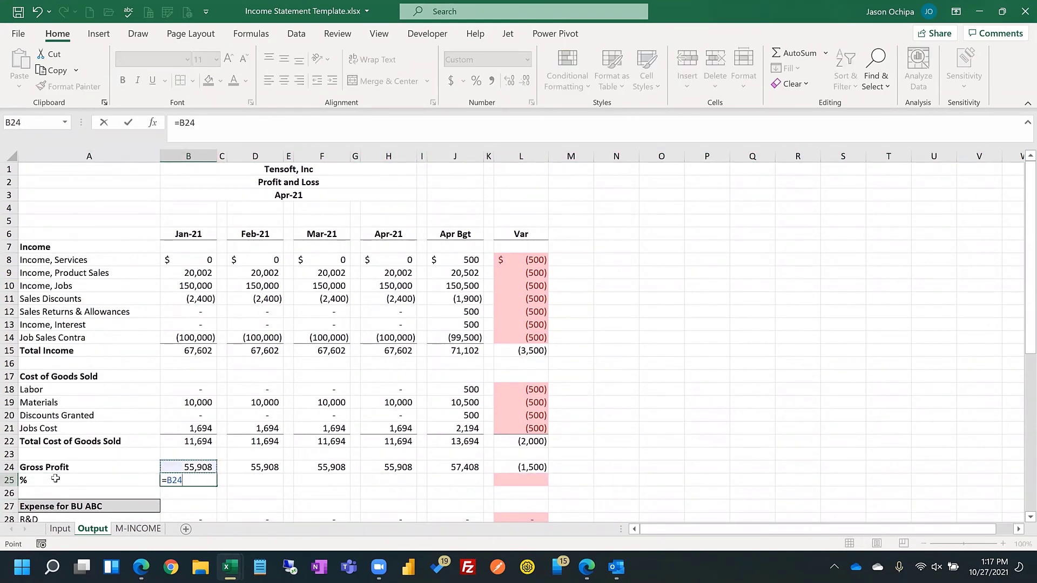
type("/")
key("Up")
key("Up")
key("Up")
key("Up")
key("Up")
key("Up")
key("Up")
key("Up")
key("Up")
key("Up")
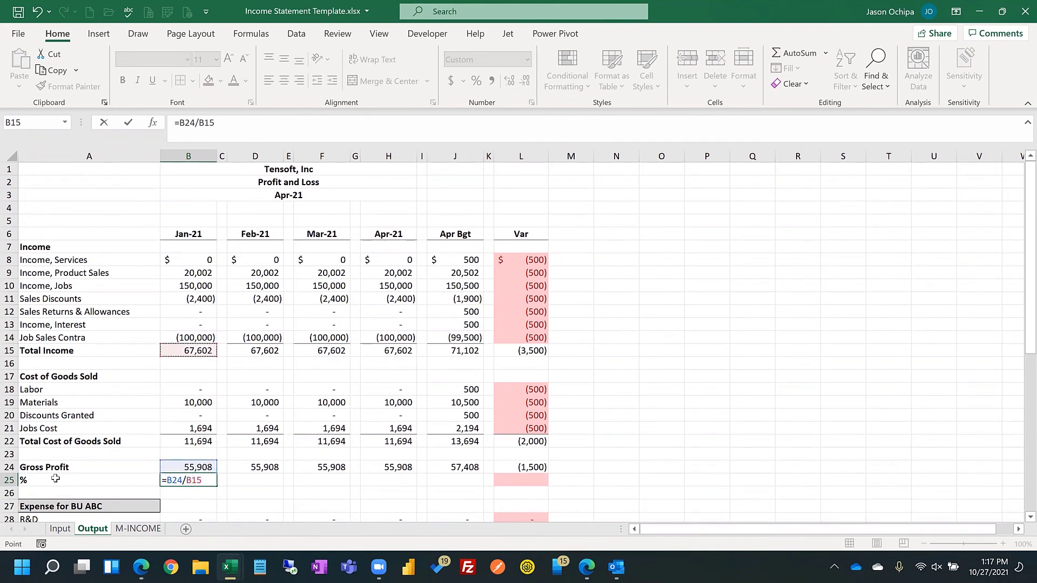
key("Return")
key("Down")
key("Up")
key("Up")
key("Right")
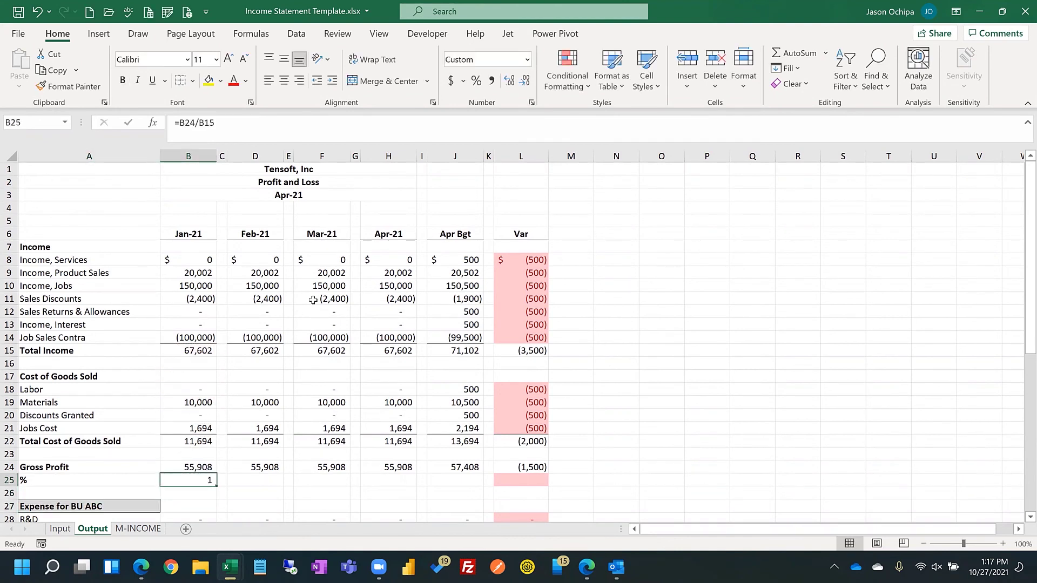
left_click(475, 81)
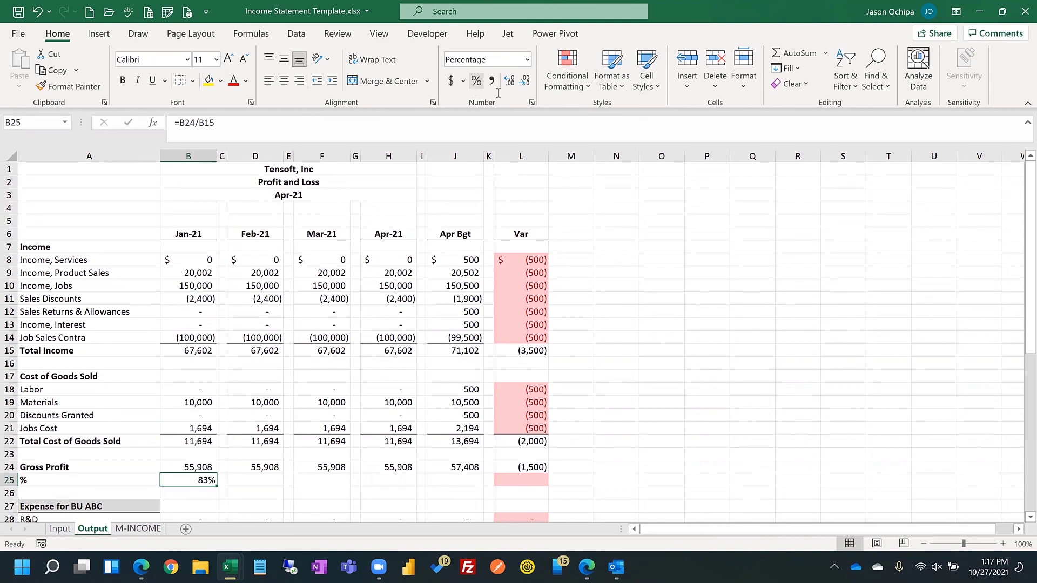
Step: Copy the gross profit percentage formula from B25 to D25, F25, H25 and J25
key("ctrl+c")
key("Right")
key("Right")
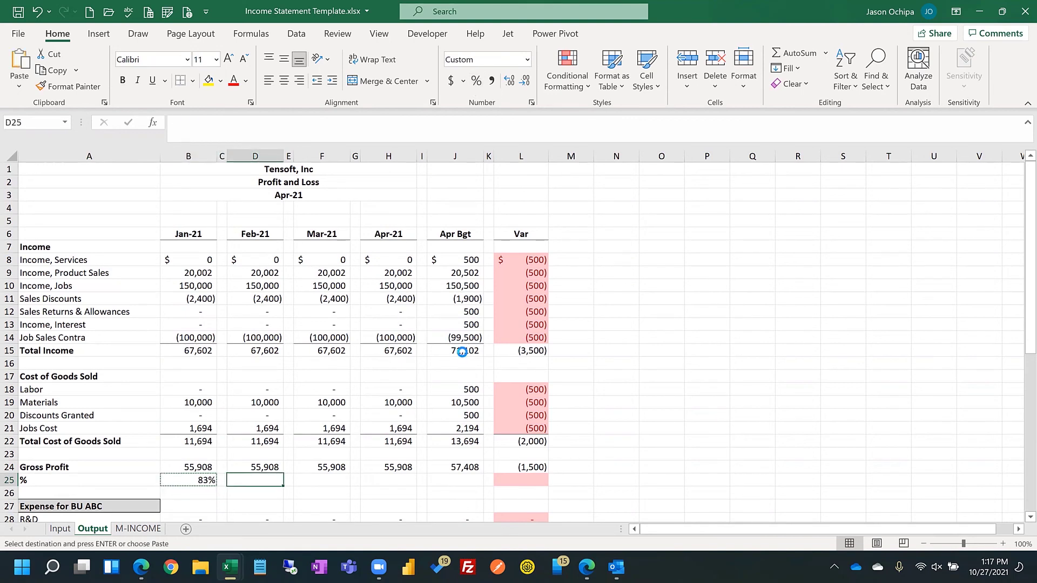
key("ctrl+v")
key("Right")
key("Right")
key("ctrl+v")
key("Right")
key("Right")
key("ctrl+v")
key("Right")
key("Right")
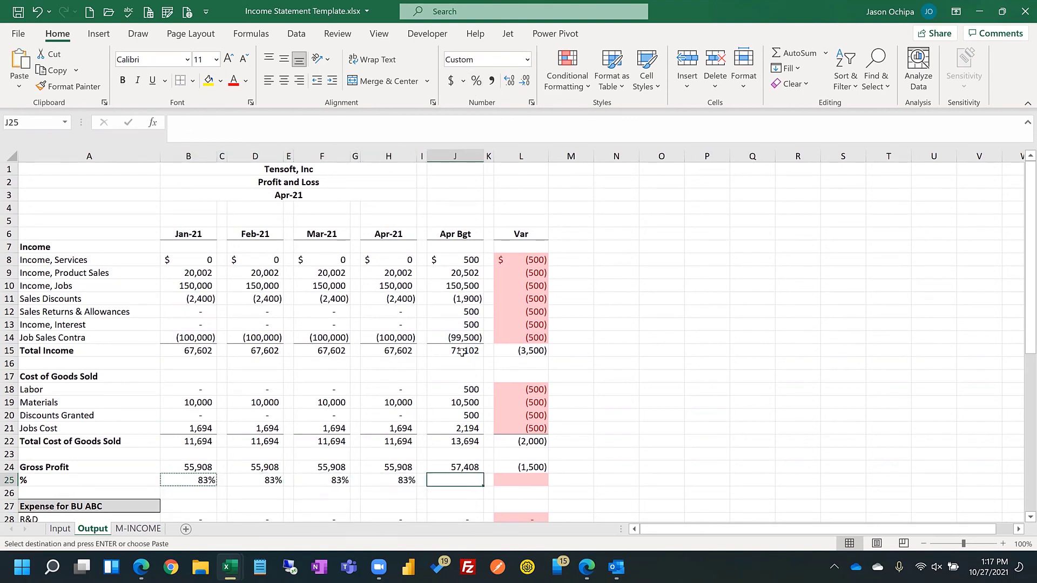
key("ctrl+v")
Step: Copy the Gross Profit variance formula from L24 to L25 and format L25 as a percentage
key("Right")
key("Right")
key("Up")
key("ctrl+c")
key("Down")
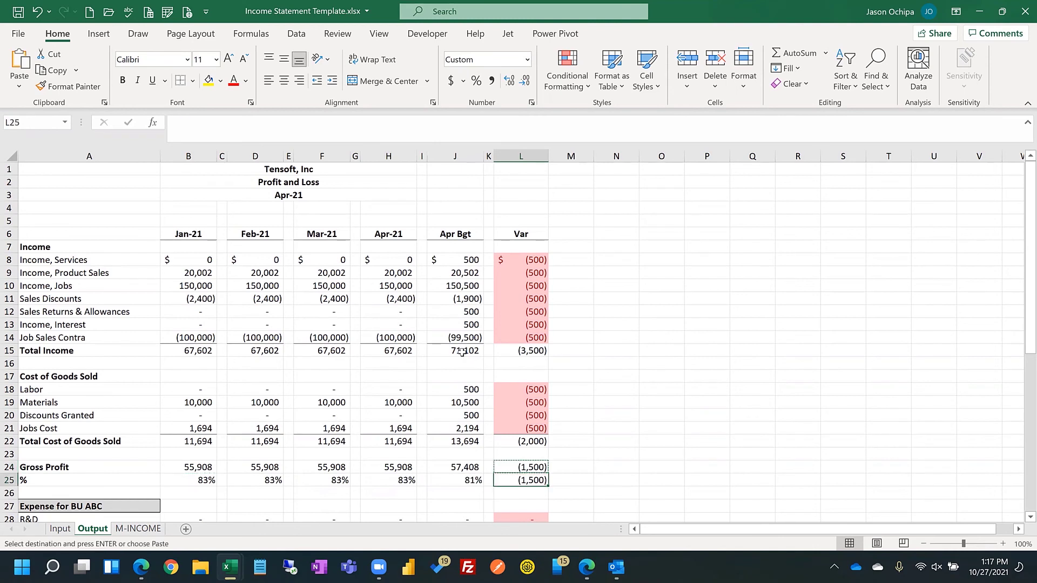
key("ctrl+v")
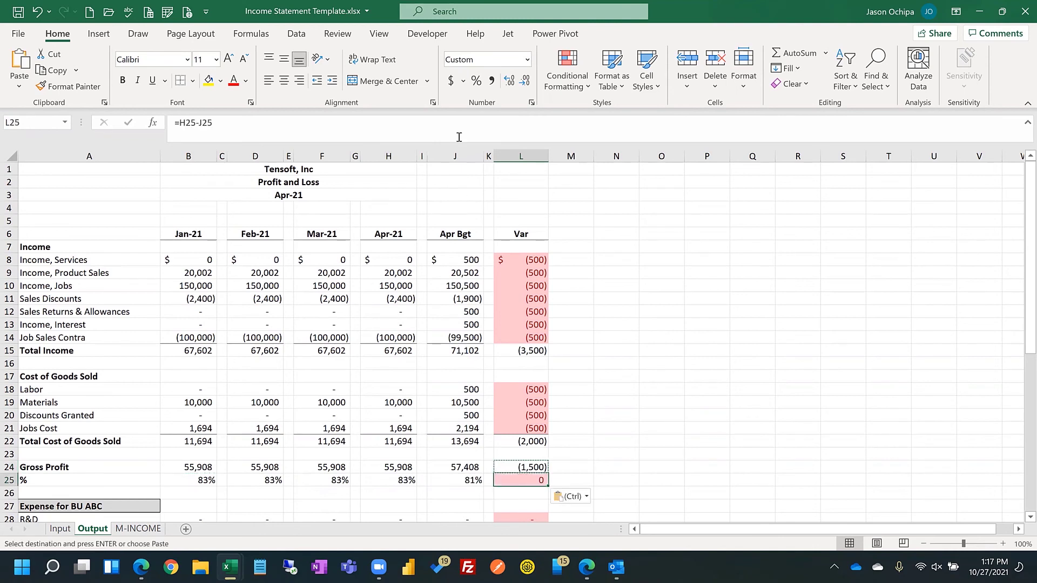
left_click(476, 80)
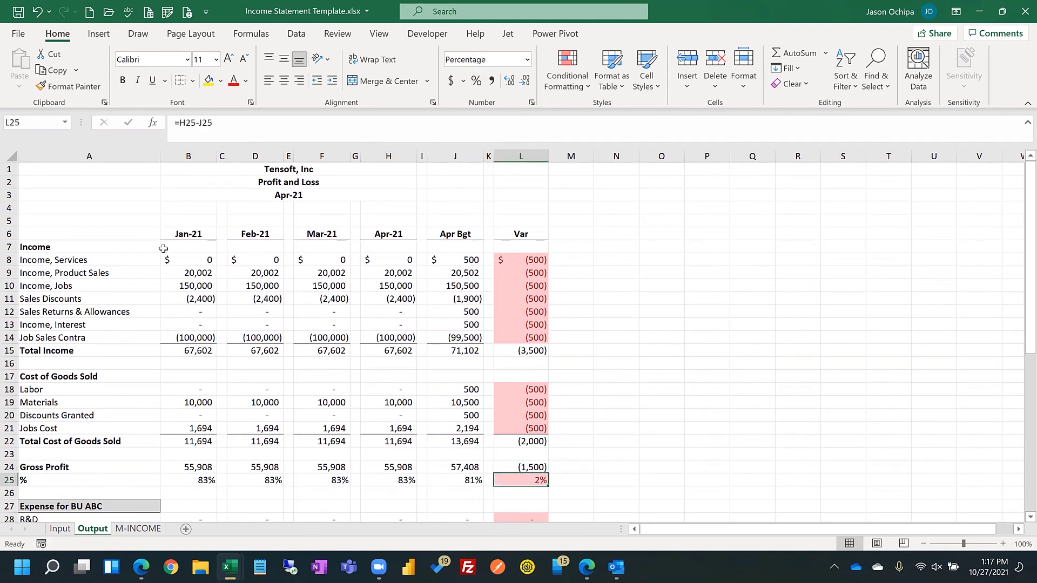
Step: Save the reformatted template workbook and look over the revised Output sheet
scroll(163, 244, "down", 1)
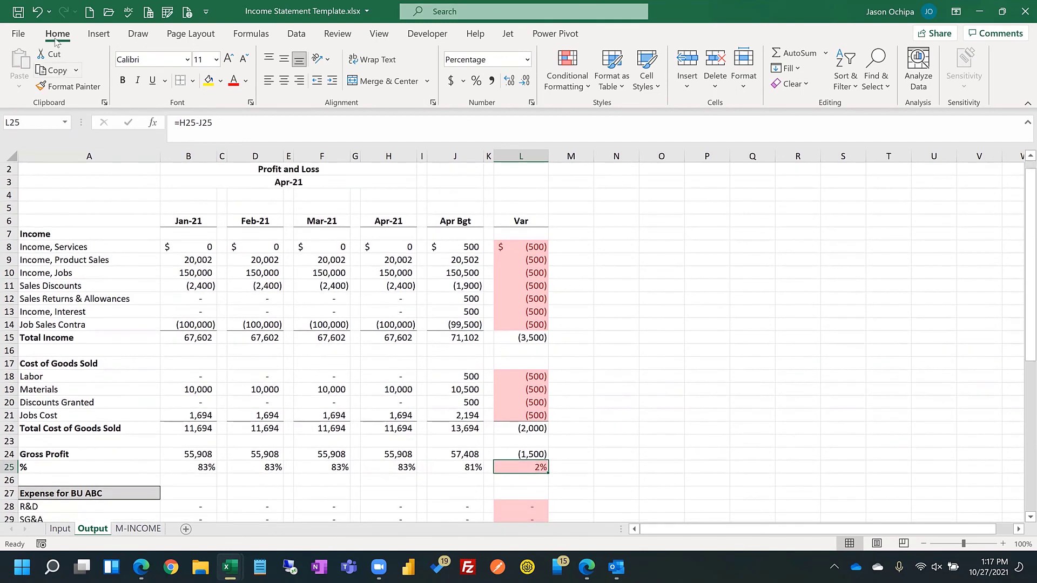
left_click(19, 12)
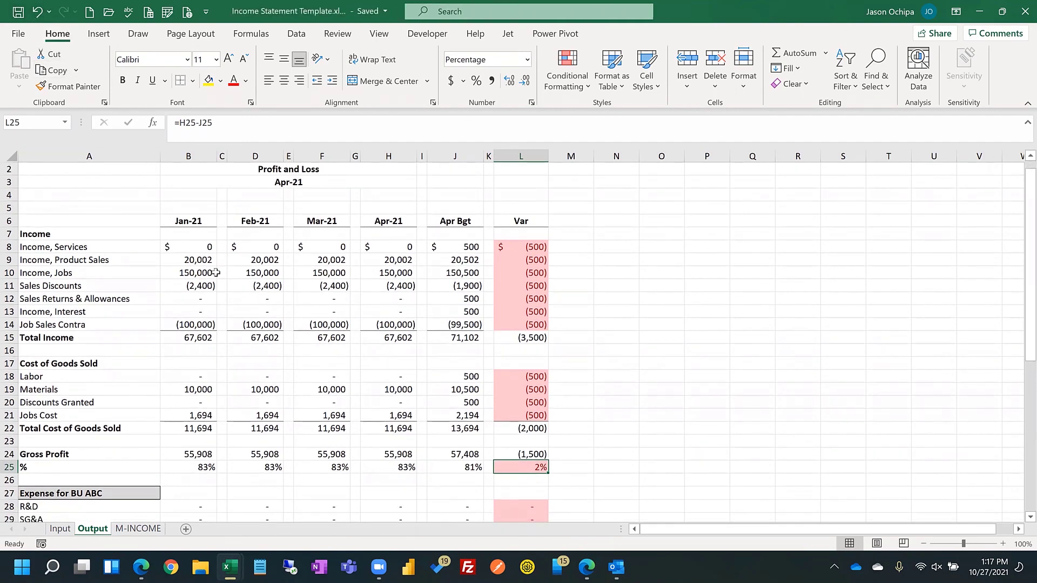
scroll(215, 272, "down", 3)
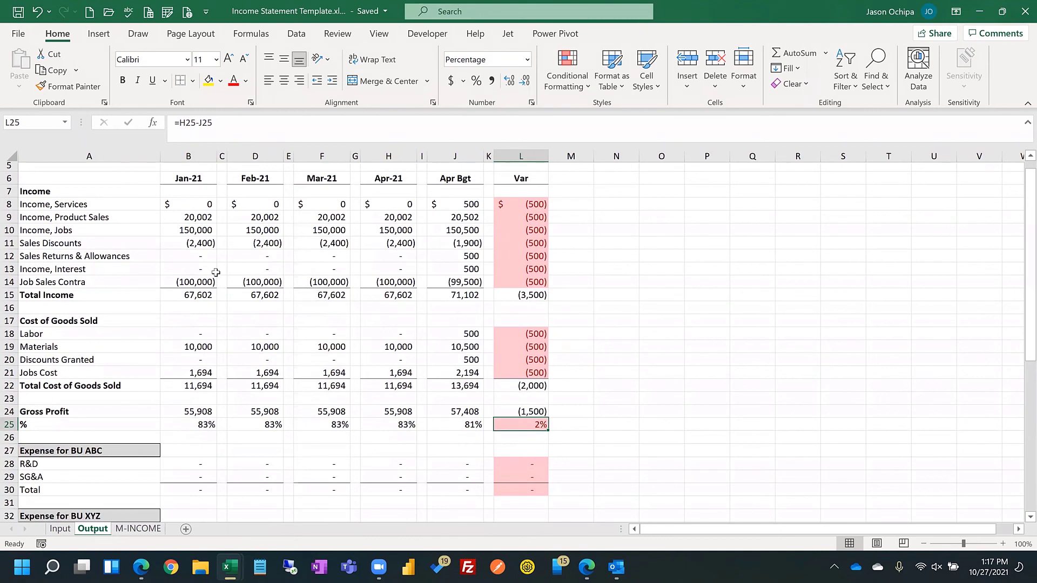
scroll(216, 272, "up", 1)
left_click(566, 221)
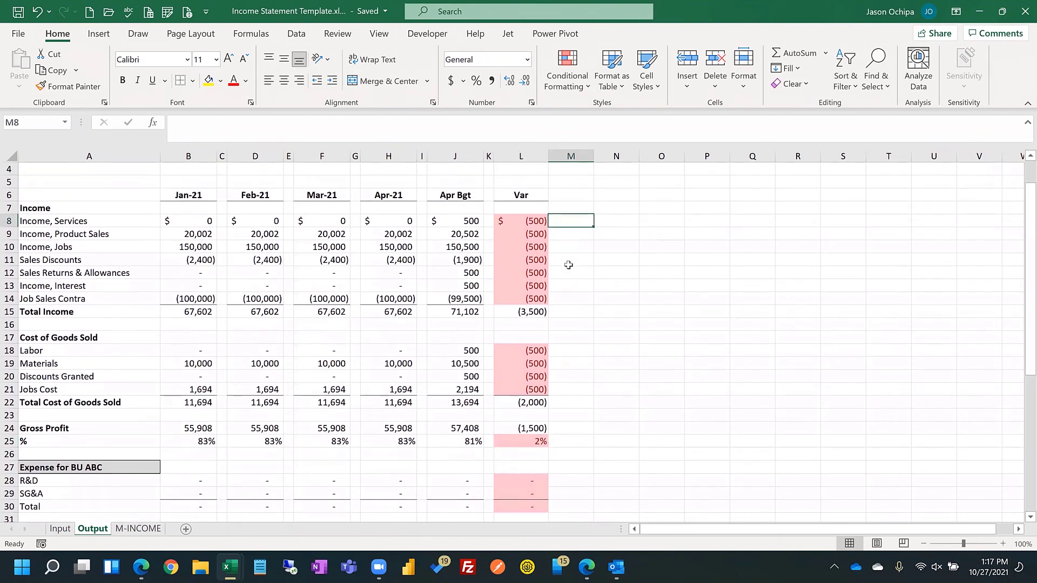
Step: Insert a new column between Jan-21 and the narrow spacer column and enter the heading "% Sls" in C6
left_click(222, 155)
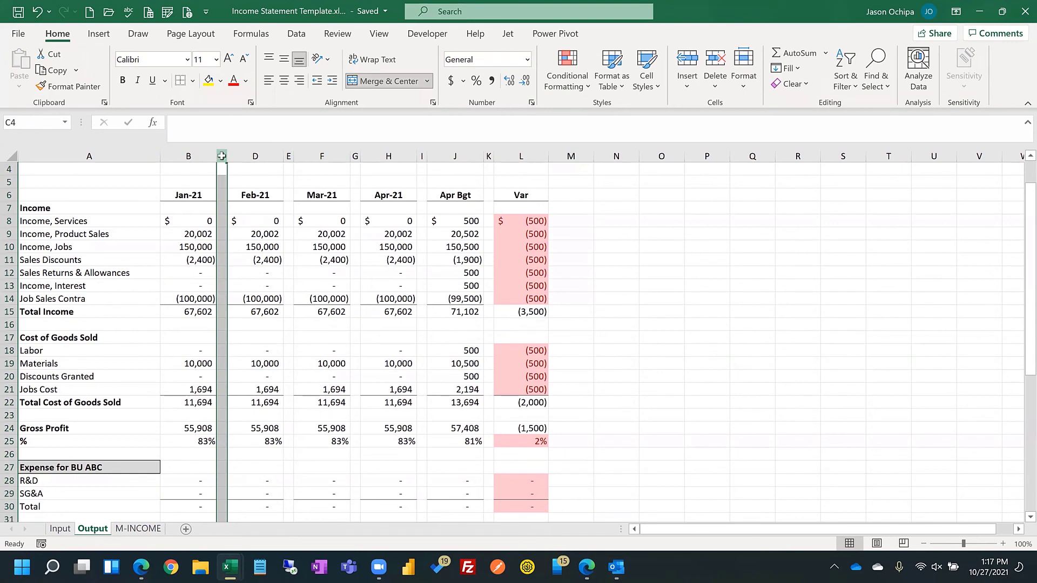
right_click(222, 188)
left_click(254, 274)
left_click(235, 222)
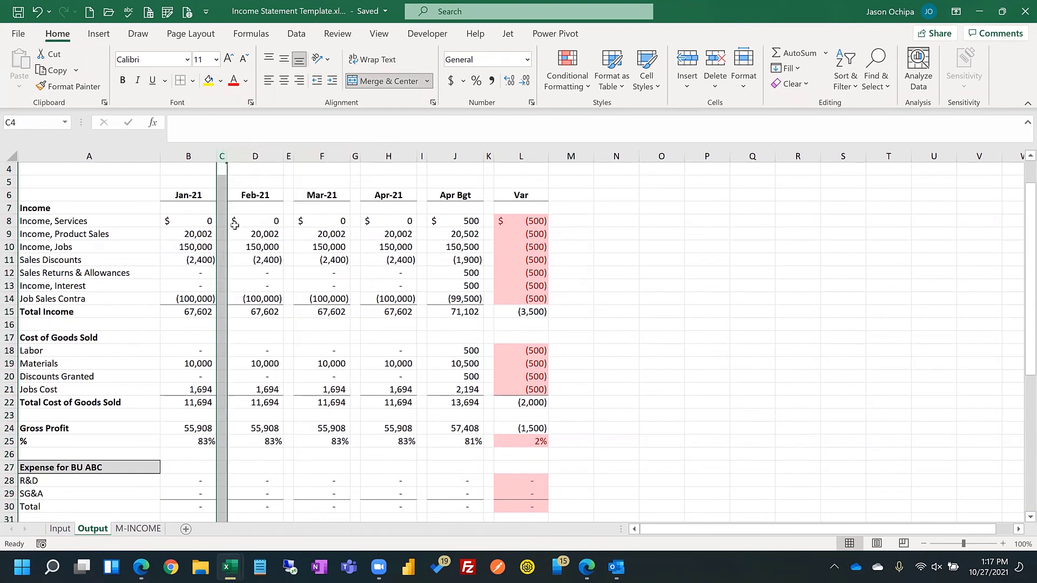
left_click(235, 196)
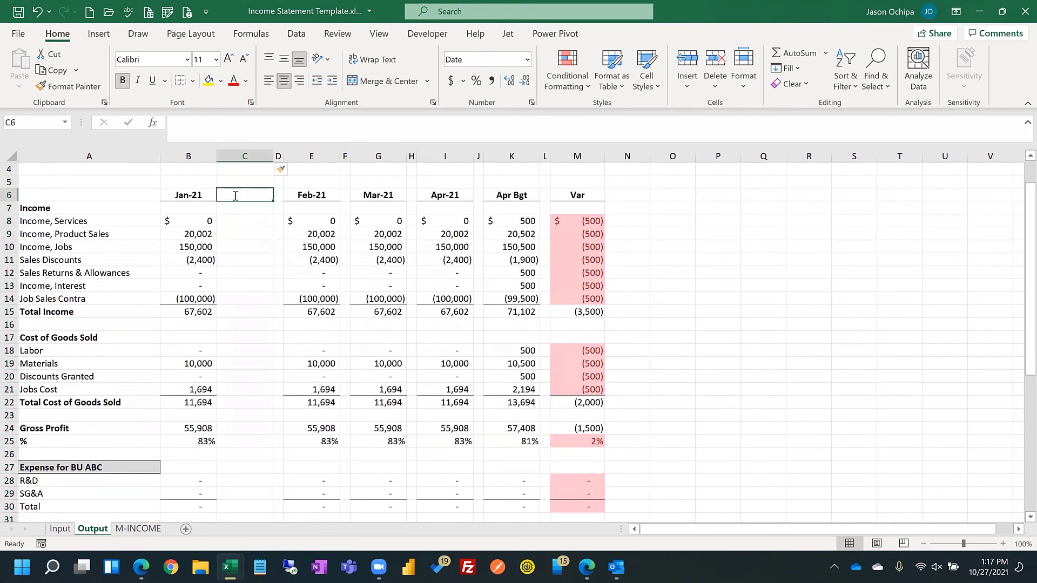
type("% Sls")
Step: Enter the percent-of-sales formula =B15/B15 in C15 on the Total Income row
key("Down")
key("Down")
key("Down")
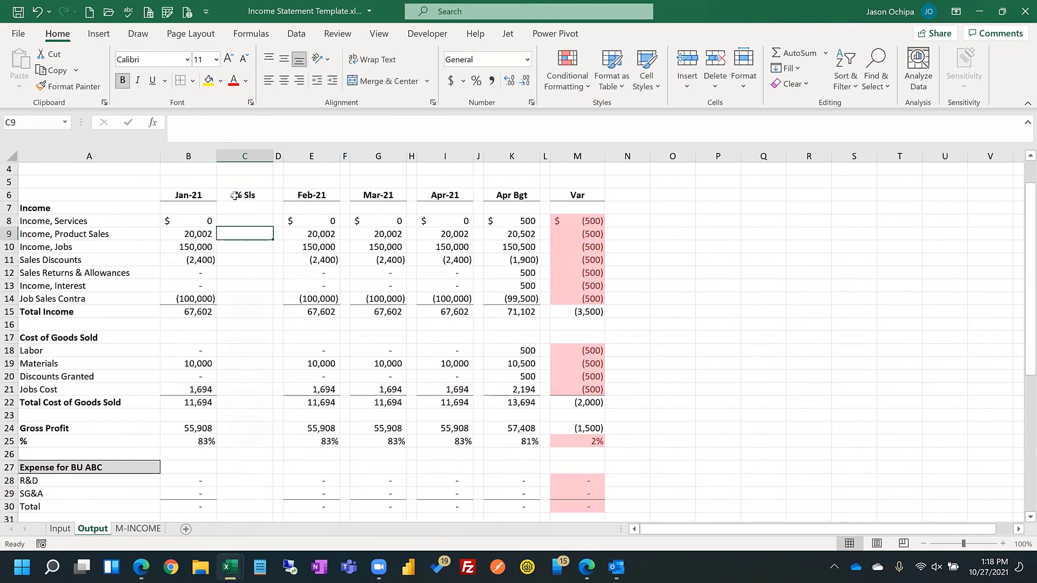
key("Down")
key("Down")
key("Down")
key("Down")
key("Down")
key("Down")
key("Down")
key("Down")
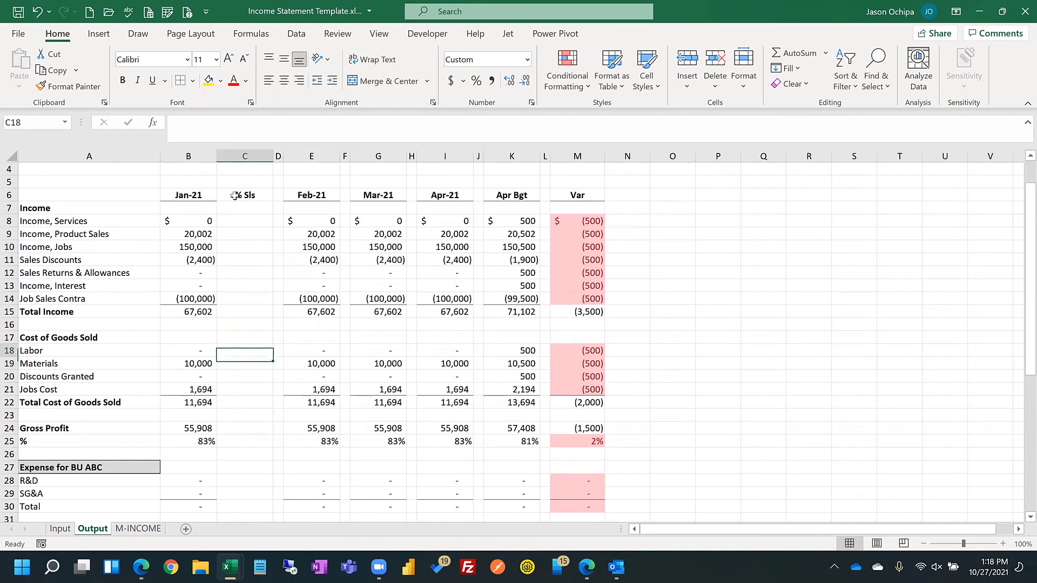
key("Up")
key("Up")
key("Up")
type("=")
key("Left")
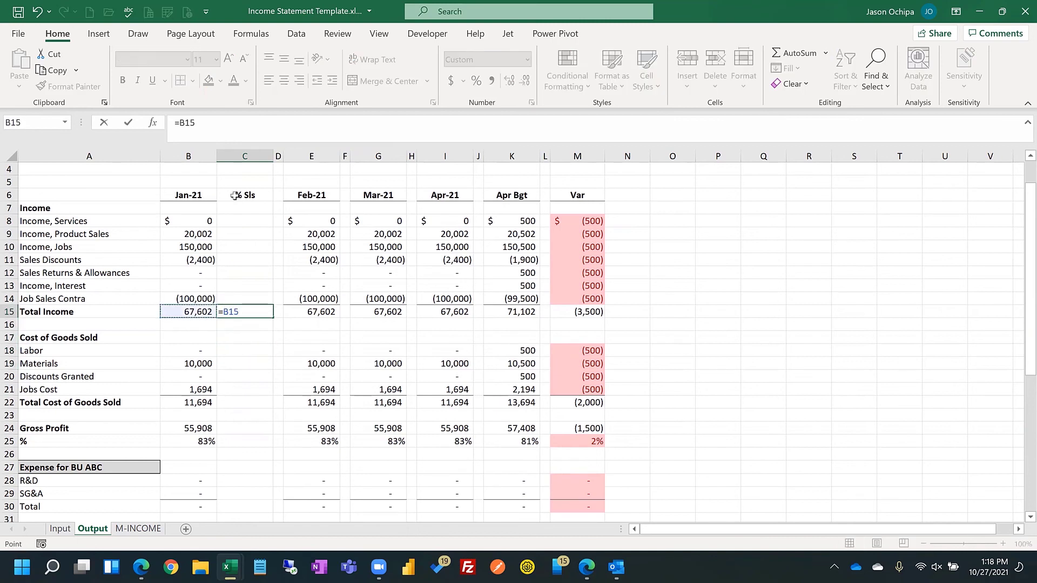
type("/")
key("Left")
key("ctrl+Return")
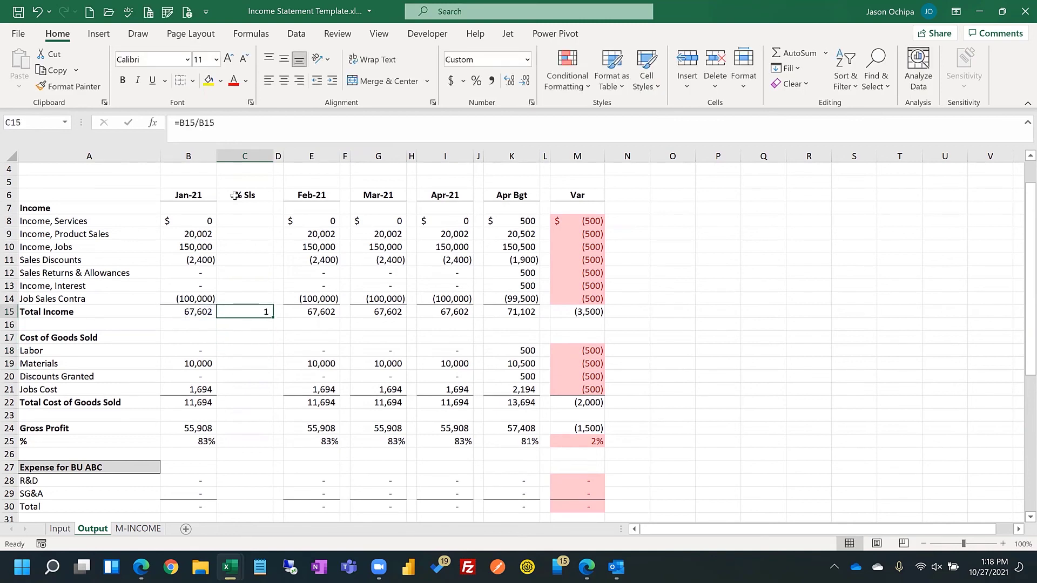
Step: Change the C15 formula to =B15/$B15 and format the cell as a percentage
left_click(199, 125)
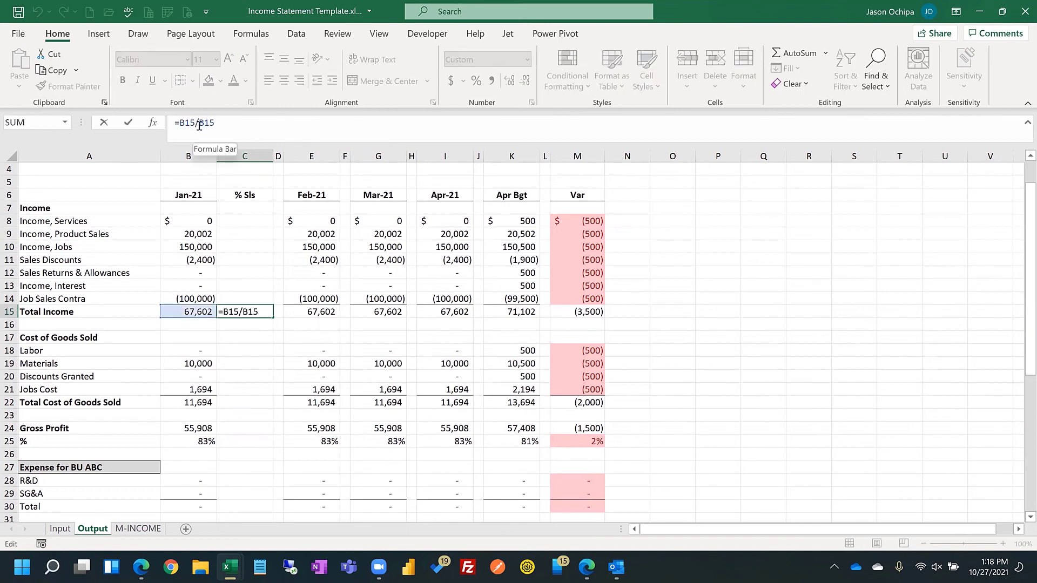
type("$")
key("ctrl+Return")
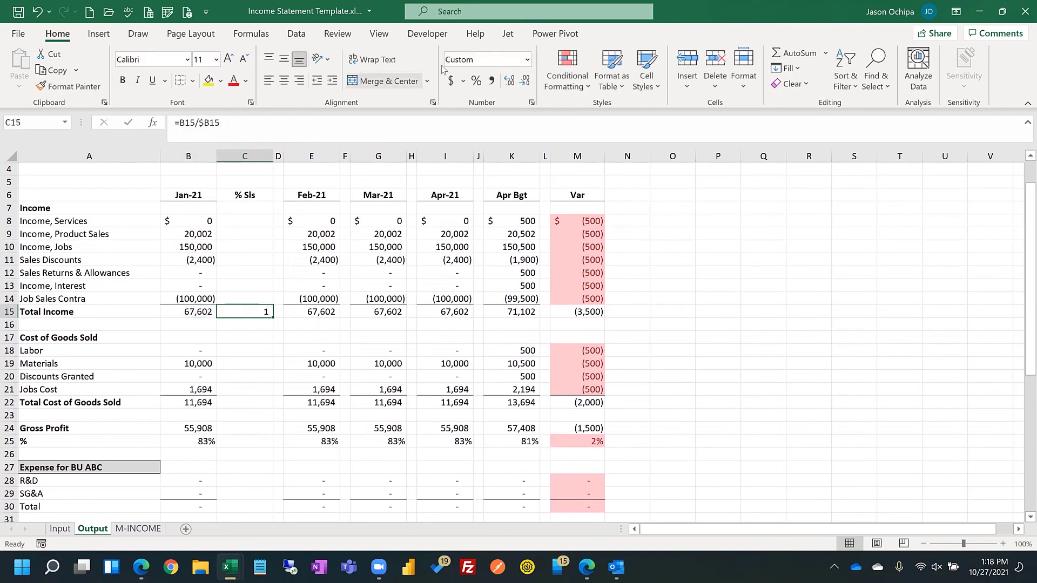
left_click(476, 81)
Step: Try to copy the C15 formula to the Labor, Materials and Discounts Granted rows in C18:C20
key("ctrl+c")
key("Down")
key("Down")
key("Down")
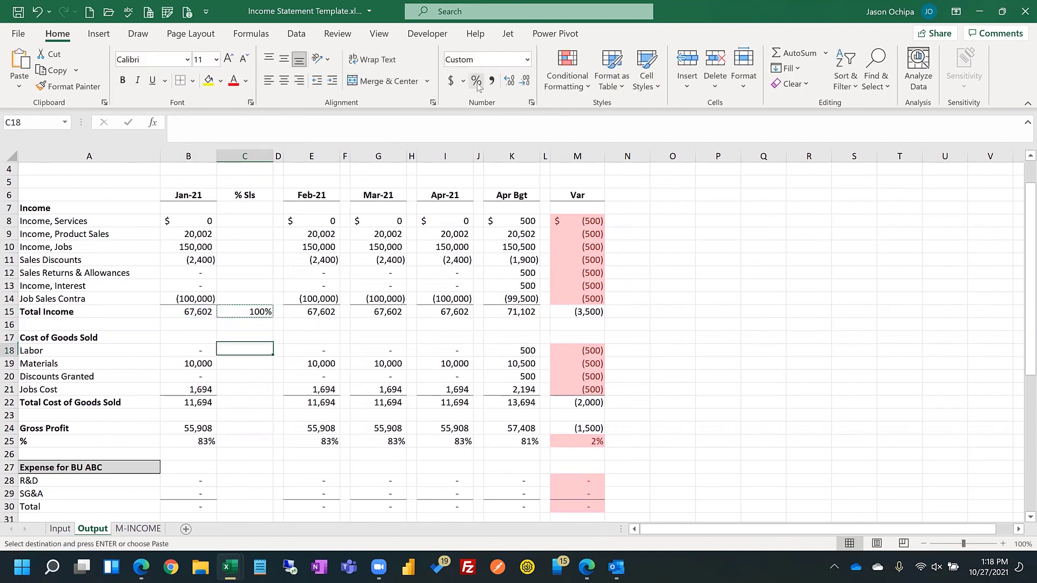
key("ctrl+v")
key("Down")
key("ctrl+v")
key("Down")
key("ctrl+v")
key("Down")
key("Up")
key("Up")
key("Up")
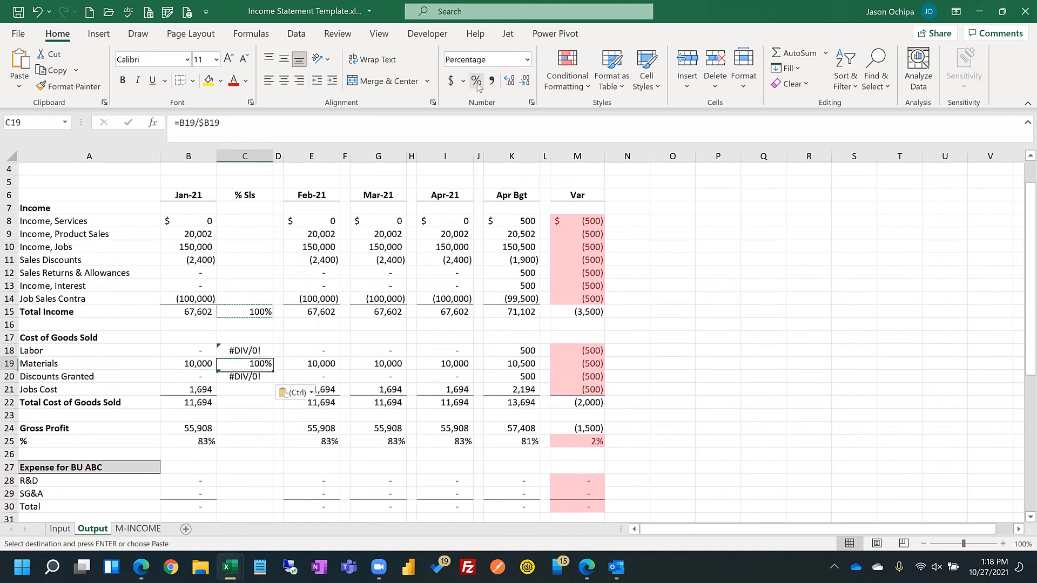
Step: Correct the C15 formula to =B15/B$15 so the divisor's row is locked
left_click(244, 312)
left_click(207, 123)
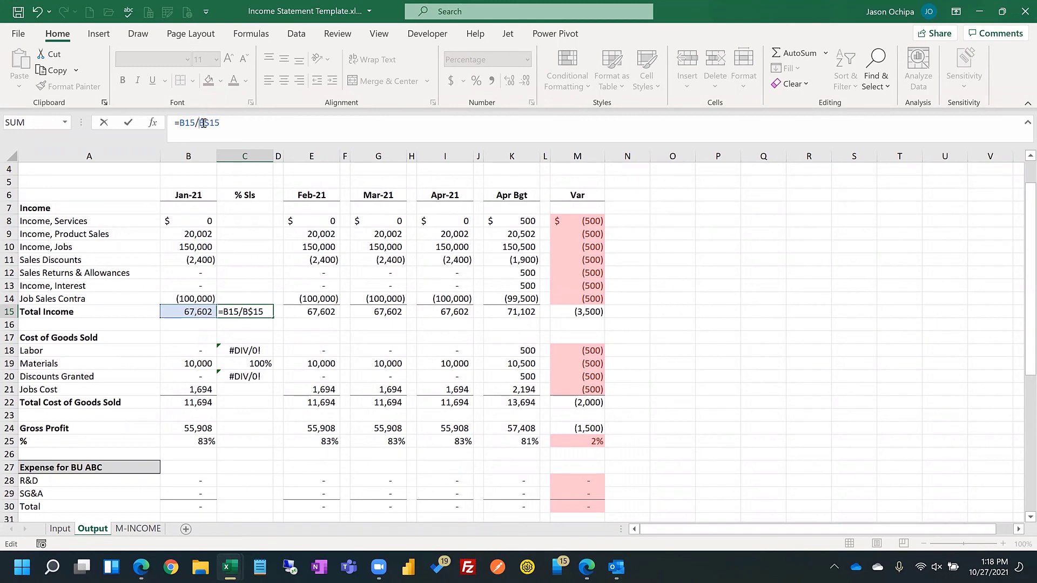
key("Return")
Step: Copy the percent-of-sales formula from C15 to the Cost of Goods Sold rows C18 through C22
key("Up")
key("ctrl+c")
key("Down")
key("Down")
key("Down")
key("ctrl+v")
key("Down")
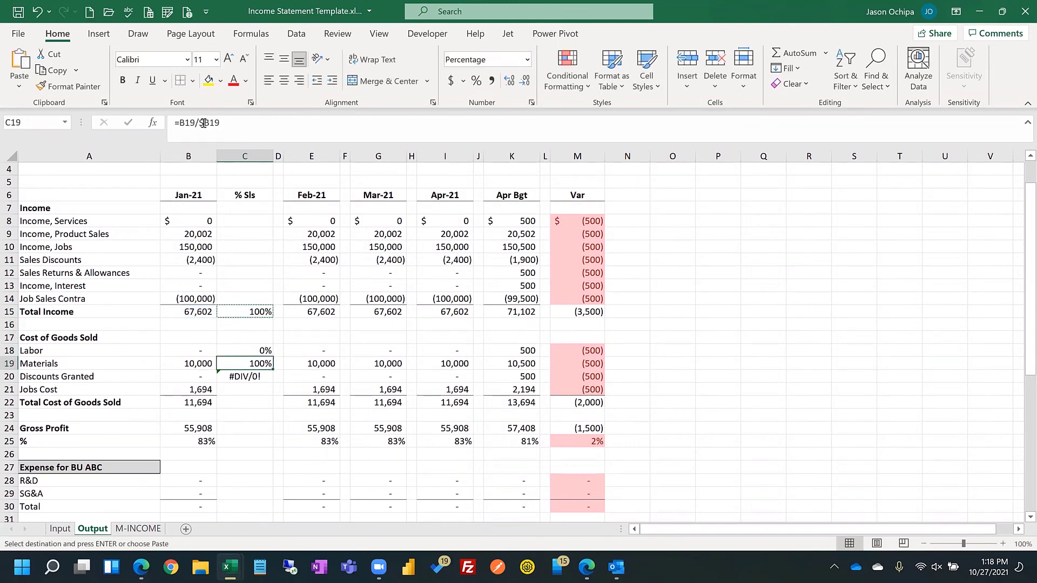
key("ctrl+v")
key("Down")
key("ctrl+v")
key("Down")
key("ctrl+v")
key("Down")
key("ctrl+v")
Step: Paste the copied percentage formula into Gross Profit C24 and the BU ABC expense rows C28:C30
key("Down")
key("Down")
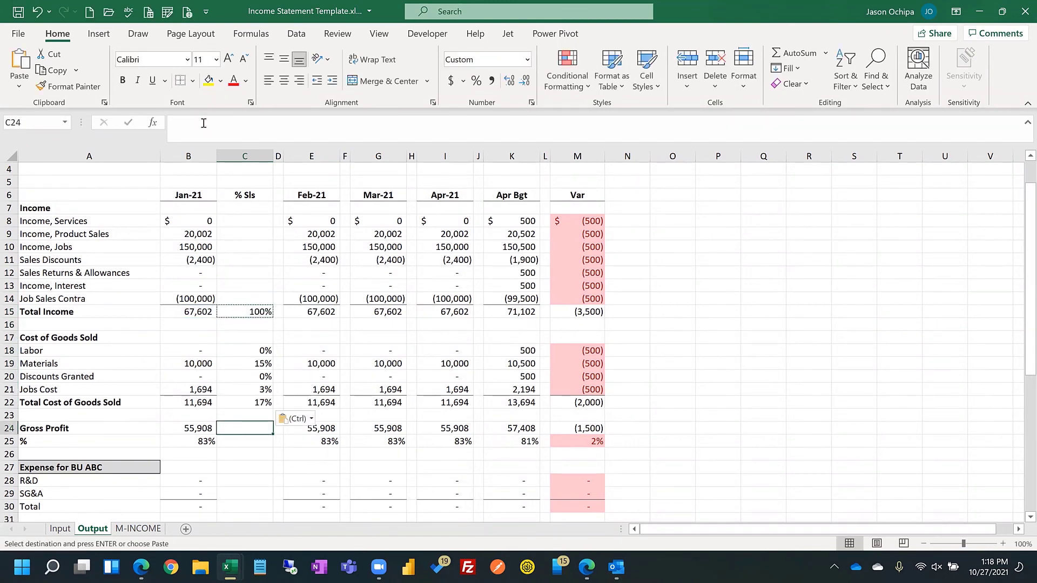
key("ctrl+v")
key("Down")
key("Down")
key("Down")
key("Down")
key("Down")
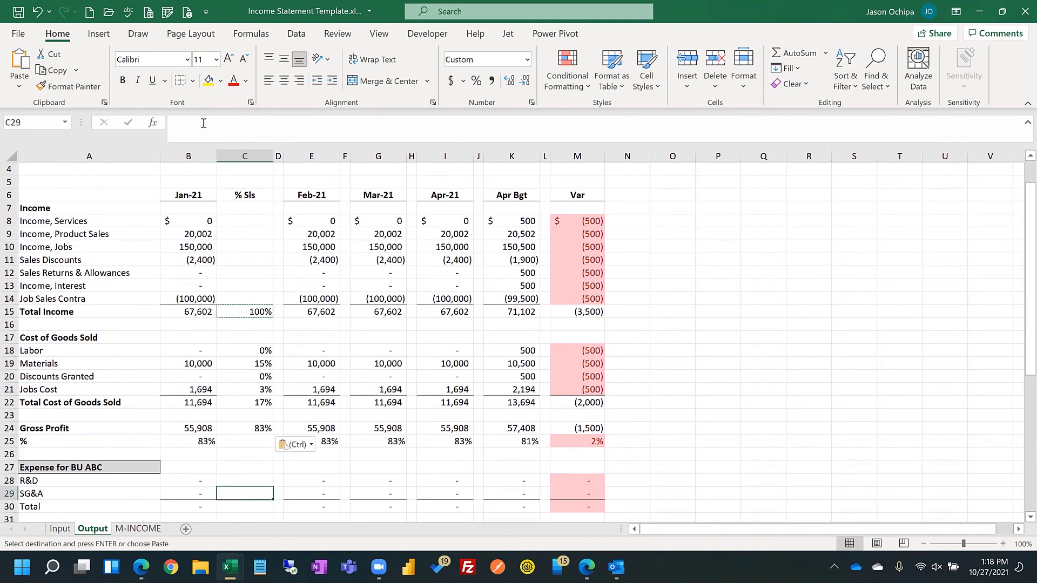
key("Up")
key("shift+Down")
key("shift+Down")
key("ctrl+v")
key("Down")
key("Down")
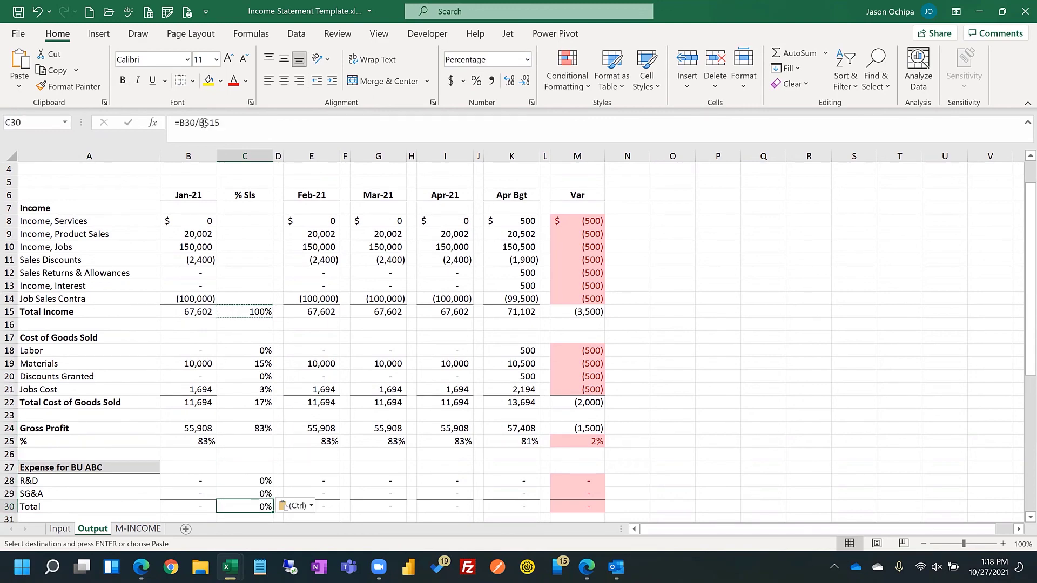
Step: Paste the copied percentage formula into C33:C45, covering the BU XYZ expenses through Net Income
key("Down")
key("Down")
key("Down")
key("shift+Down")
key("shift+Down")
key("shift+Down")
key("shift+Down")
key("shift+Down")
key("shift+Down")
key("shift+Down")
key("shift+Down")
key("shift+Down")
key("shift+Down")
key("shift+Down")
key("shift+Down")
key("shift+Down")
key("shift+Down")
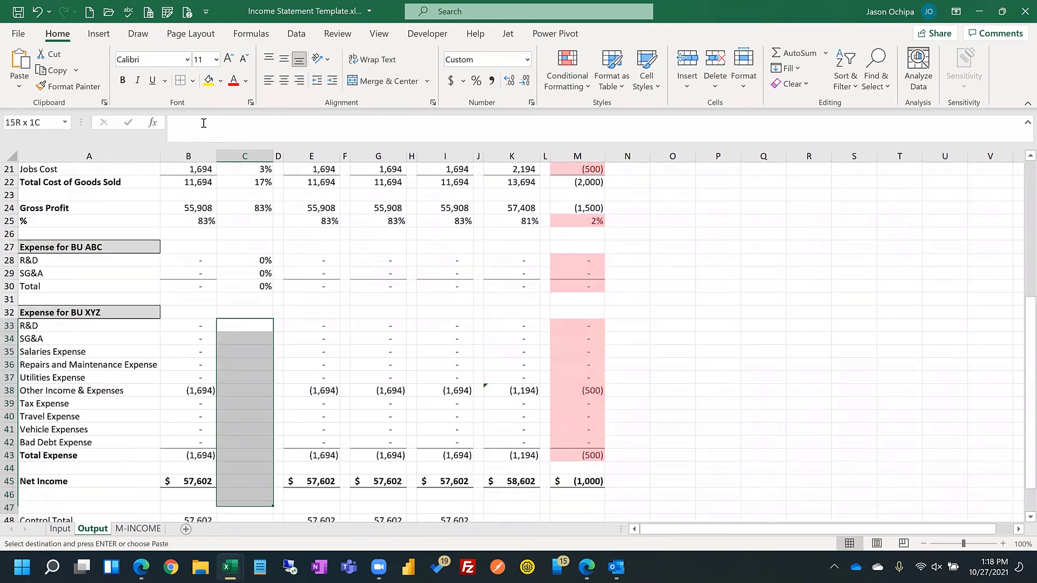
key("shift+Up")
key("shift+Up")
key("ctrl+v")
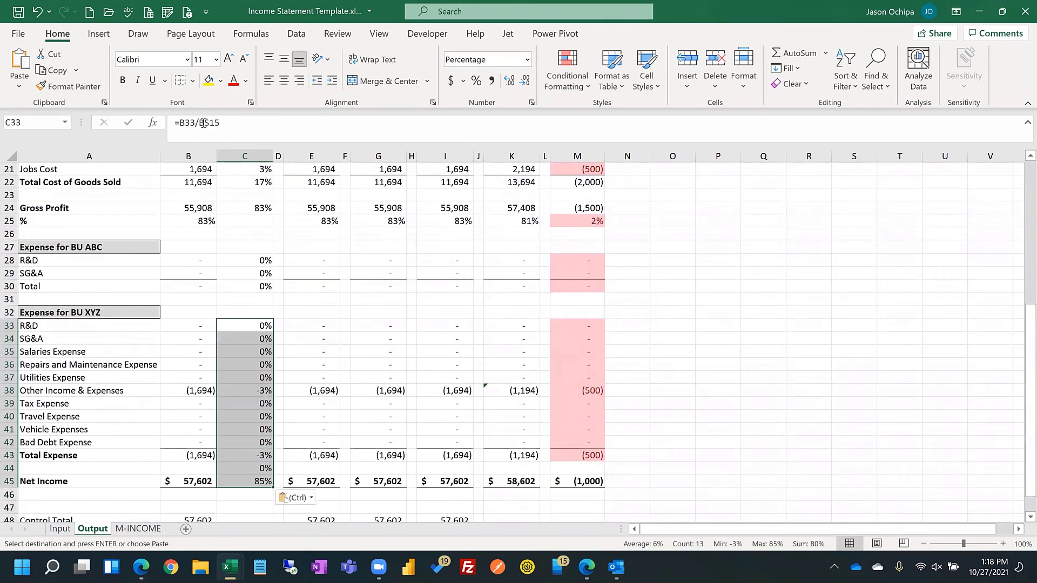
Step: Copy the % Sls column C and insert it as a new column F after Feb-21
scroll(133, 200, "up", 7)
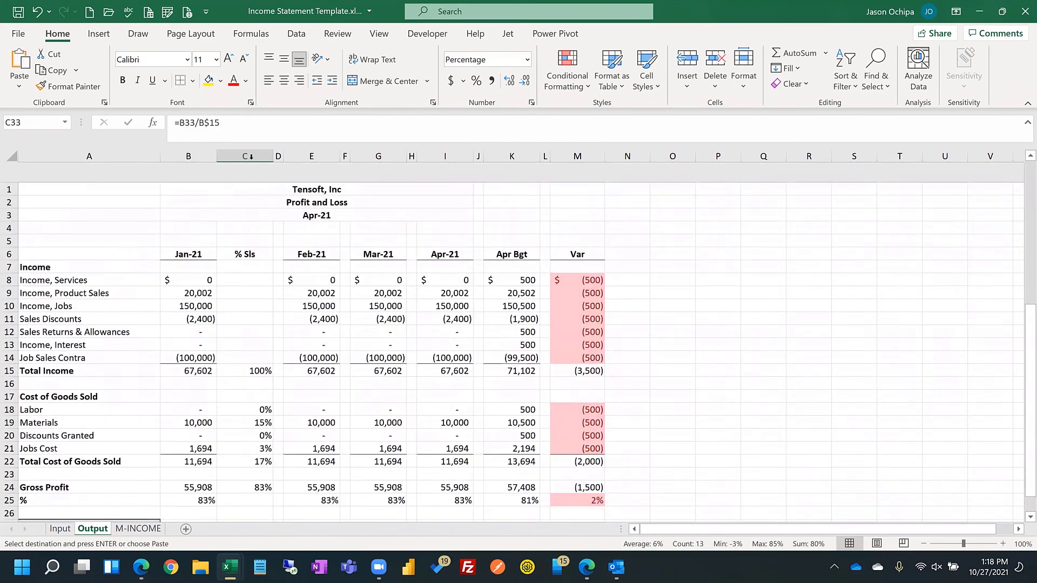
left_click(251, 157)
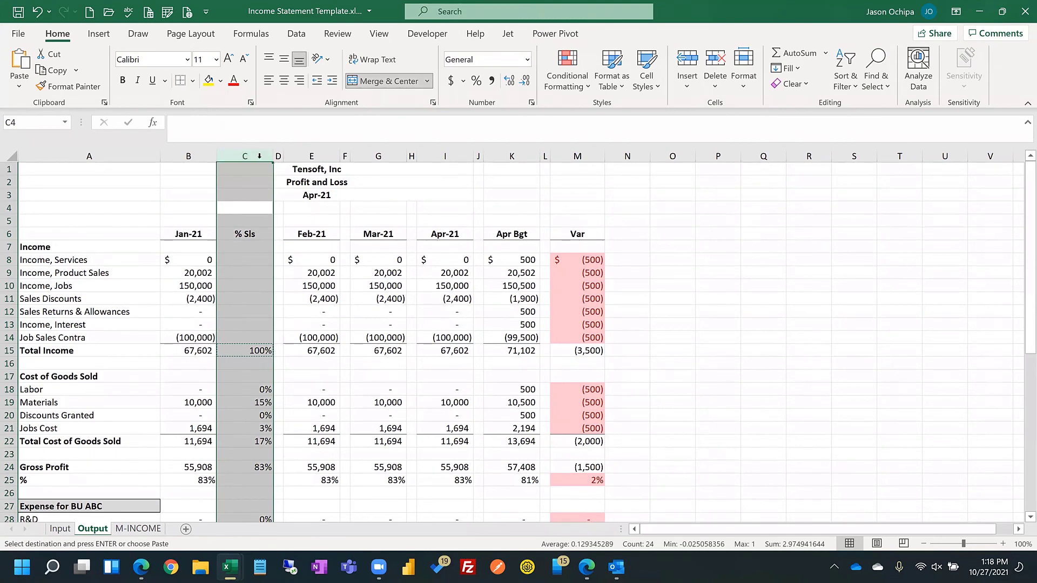
key("ctrl+c")
right_click(345, 156)
left_click(404, 270)
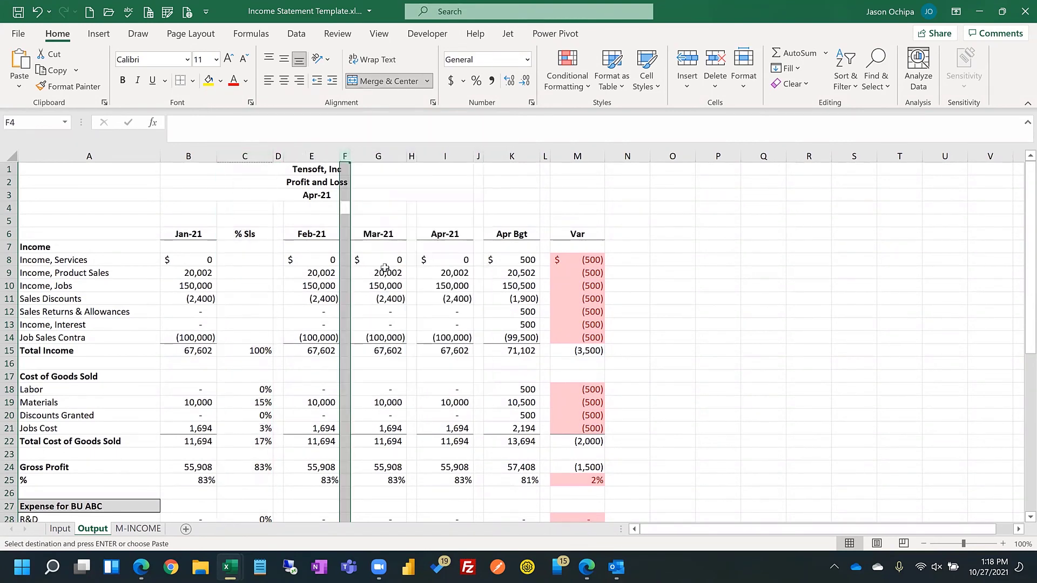
Step: Insert copies of the % Sls column after Mar-21 and after Apr-21, as columns I and L
key("ctrl+c")
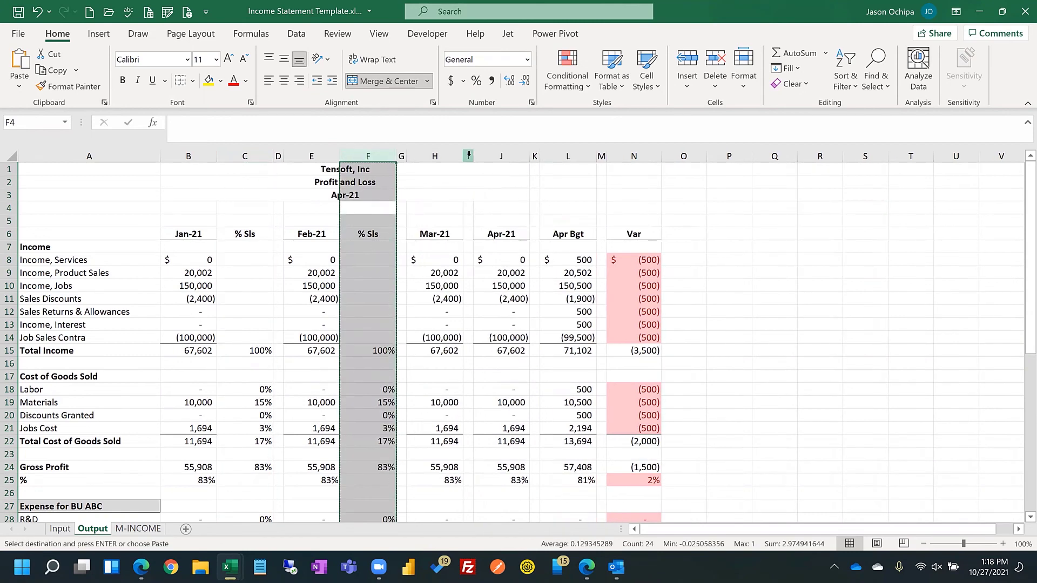
right_click(468, 156)
left_click(507, 206)
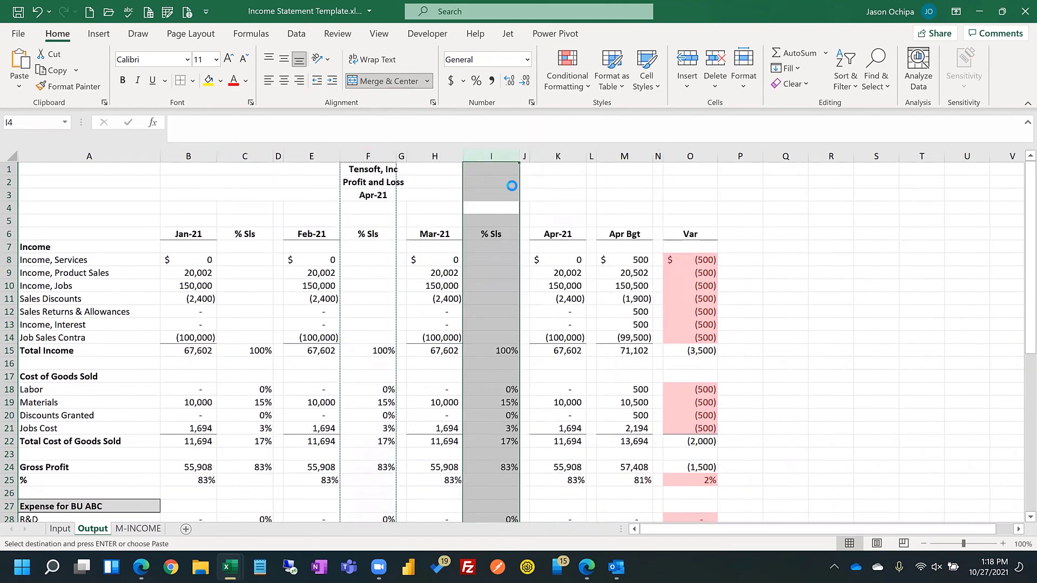
key("ctrl+c")
right_click(591, 157)
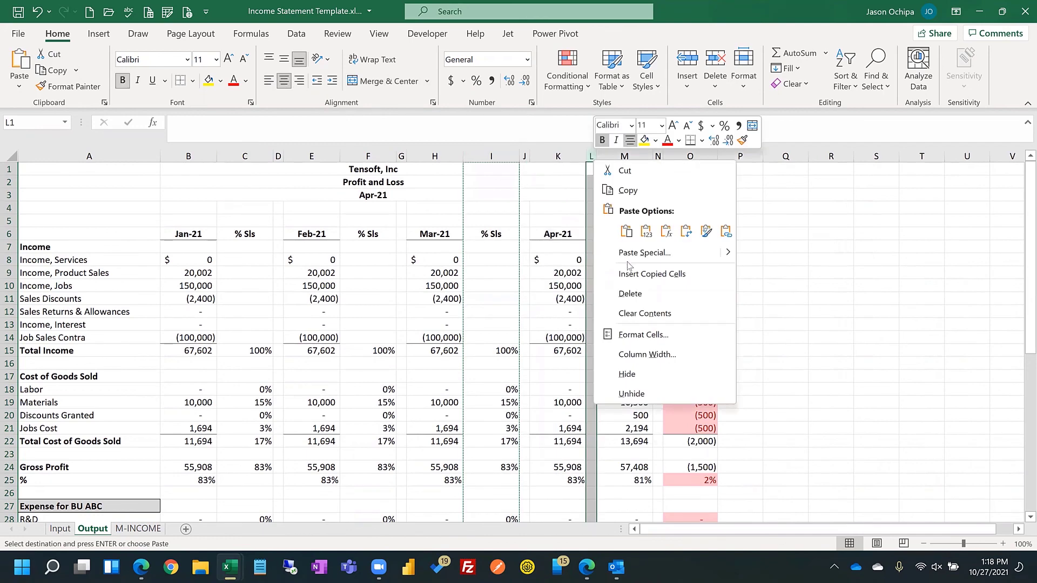
left_click(630, 273)
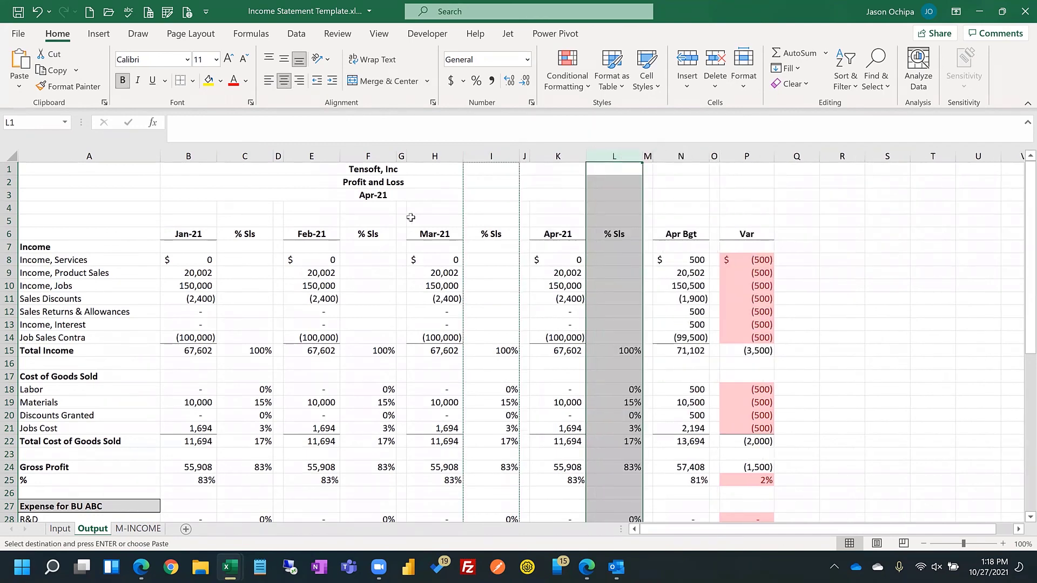
Step: Autofit the widths of the four % Sls columns C, F, I and L, and save the workbook
left_click(253, 157, "ctrl")
left_click(368, 156, "ctrl")
left_click(509, 153, "ctrl")
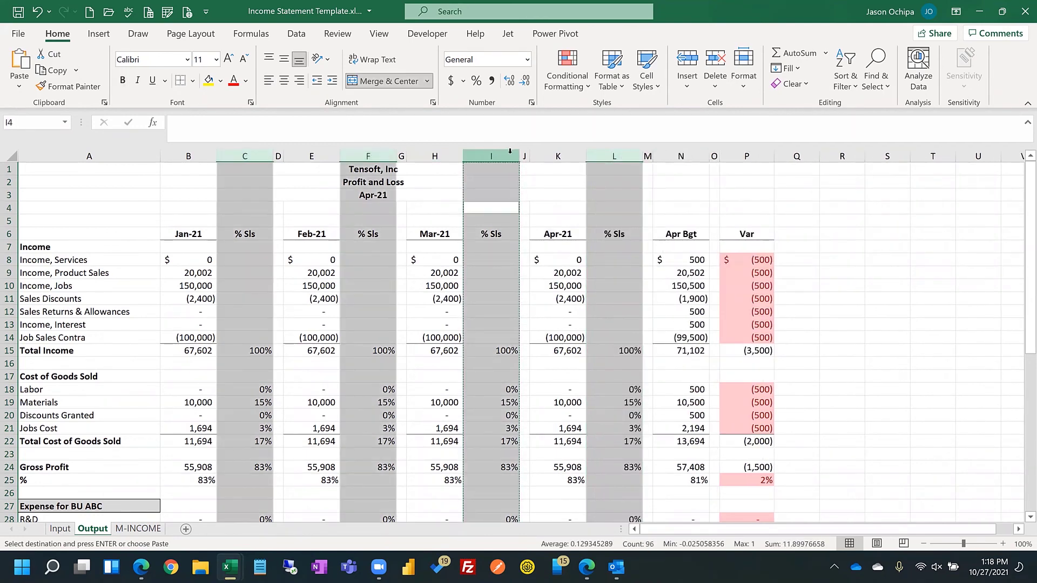
double_click(519, 156)
left_click(497, 258)
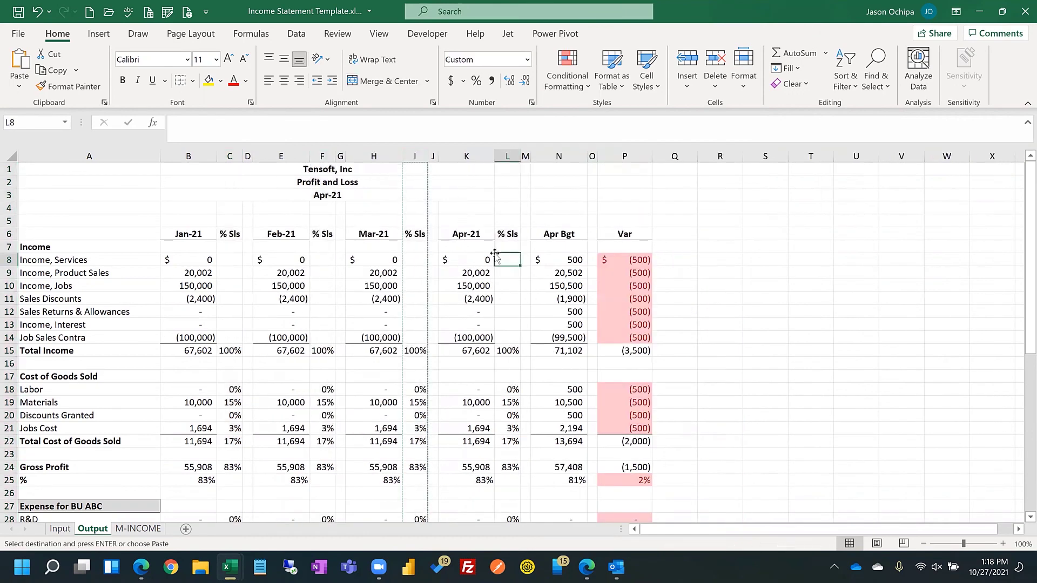
left_click(23, 14)
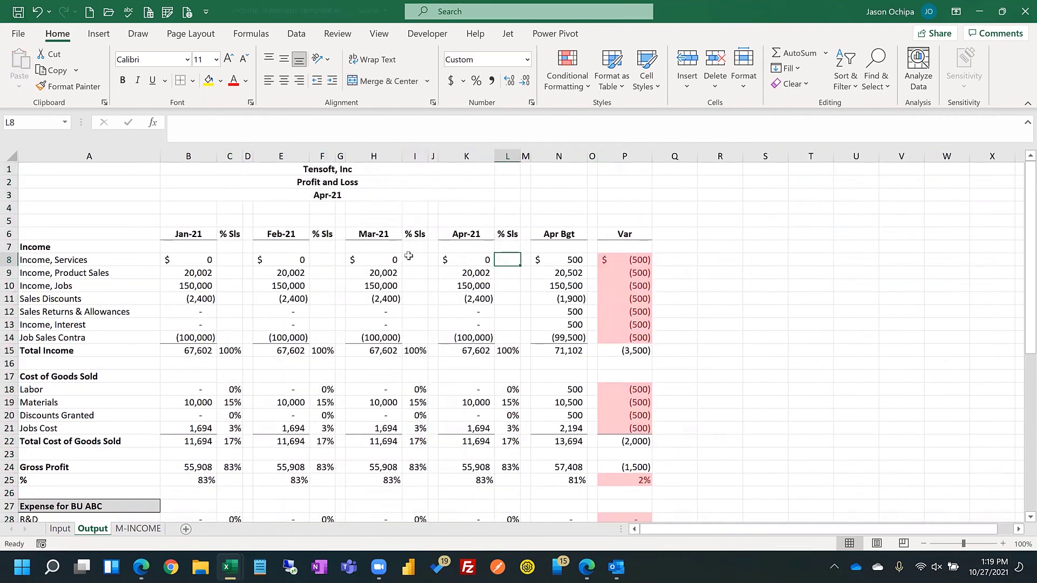